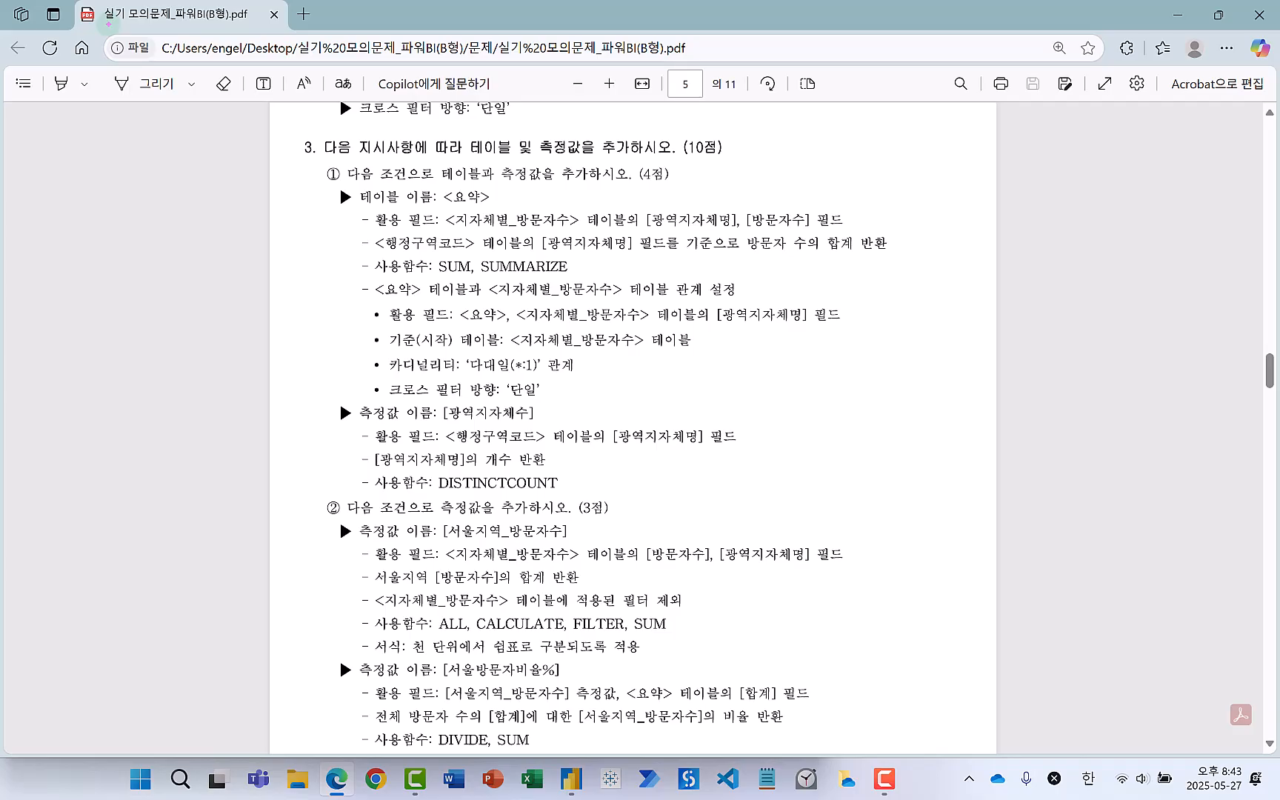
Read task 3 in the PDF, noting the table and the measure that item ① asks for.
left_click_drag(108, 24, 220, 28)
mouse_move(464, 134)
left_mouse_down()
mouse_move(504, 158)
mouse_move(626, 159)
mouse_move(635, 135)
left_mouse_up()
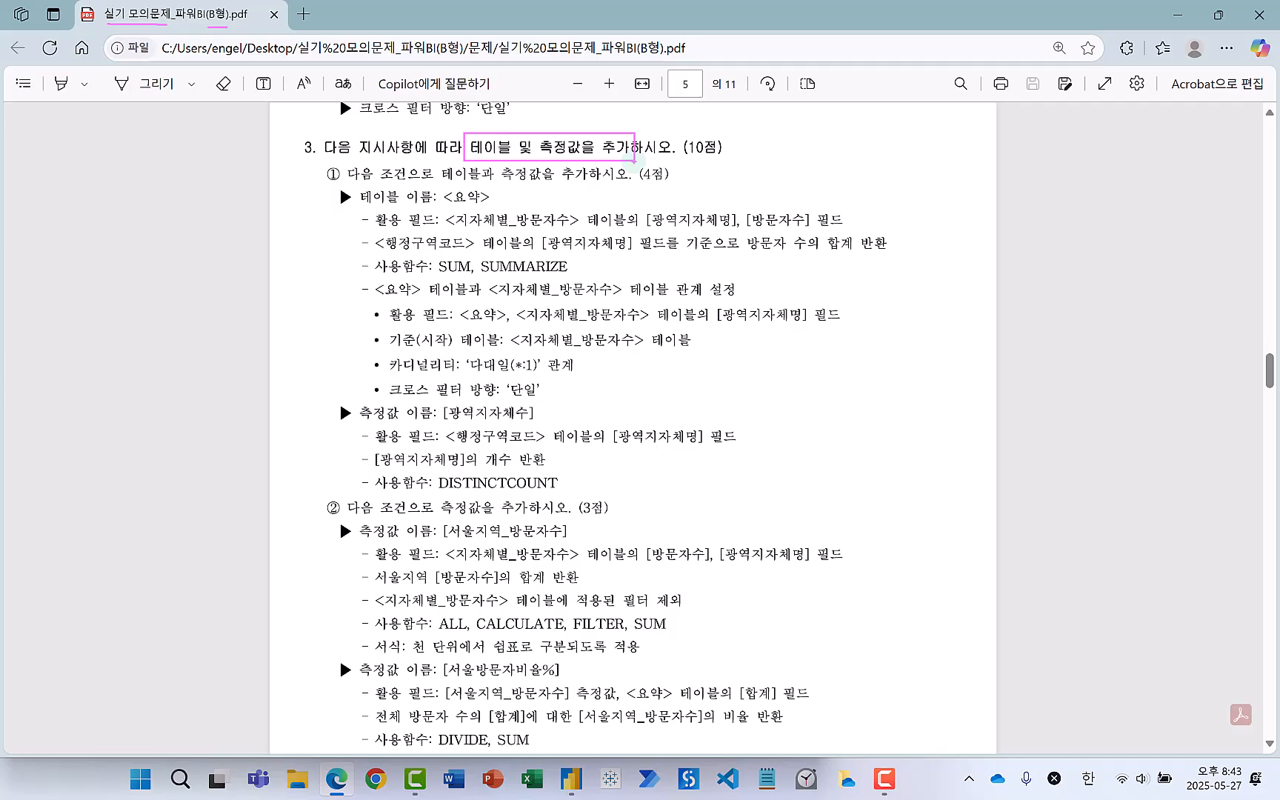
left_click_drag(470, 148, 584, 148)
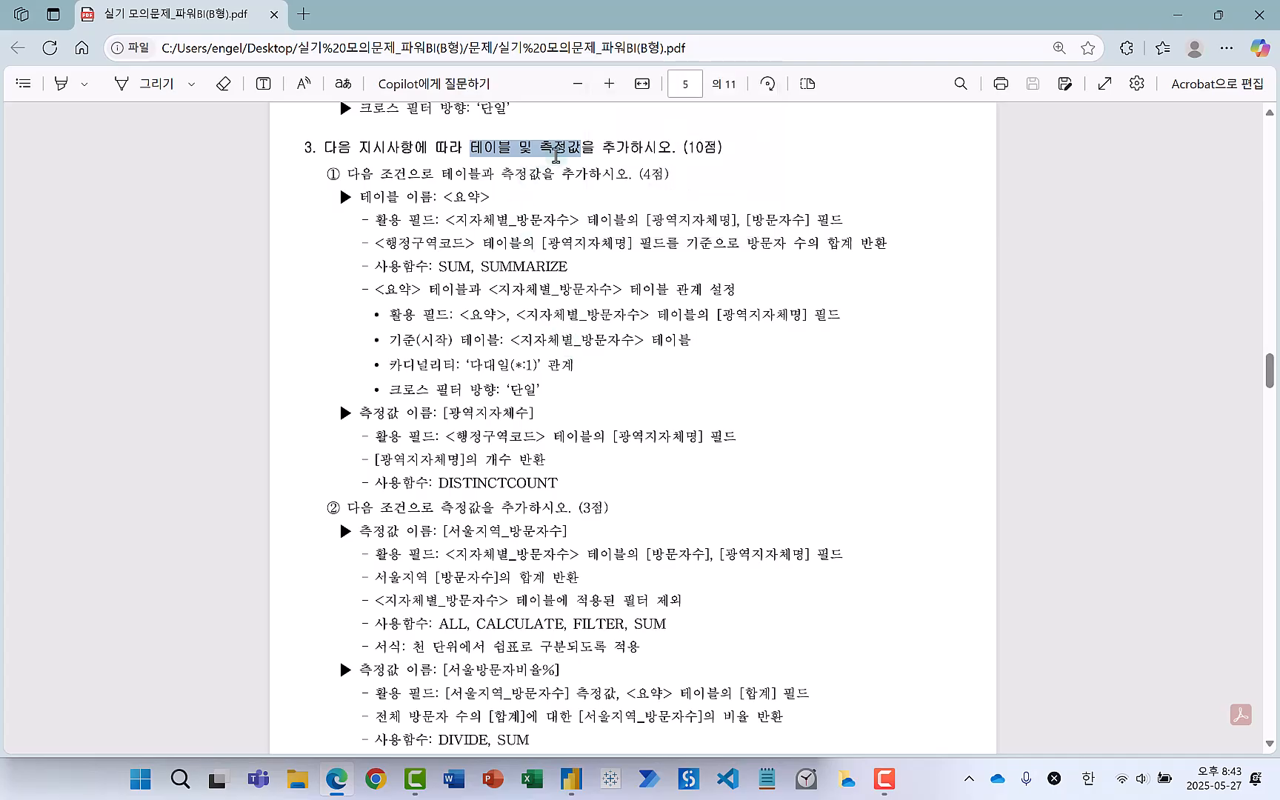
left_click(534, 171)
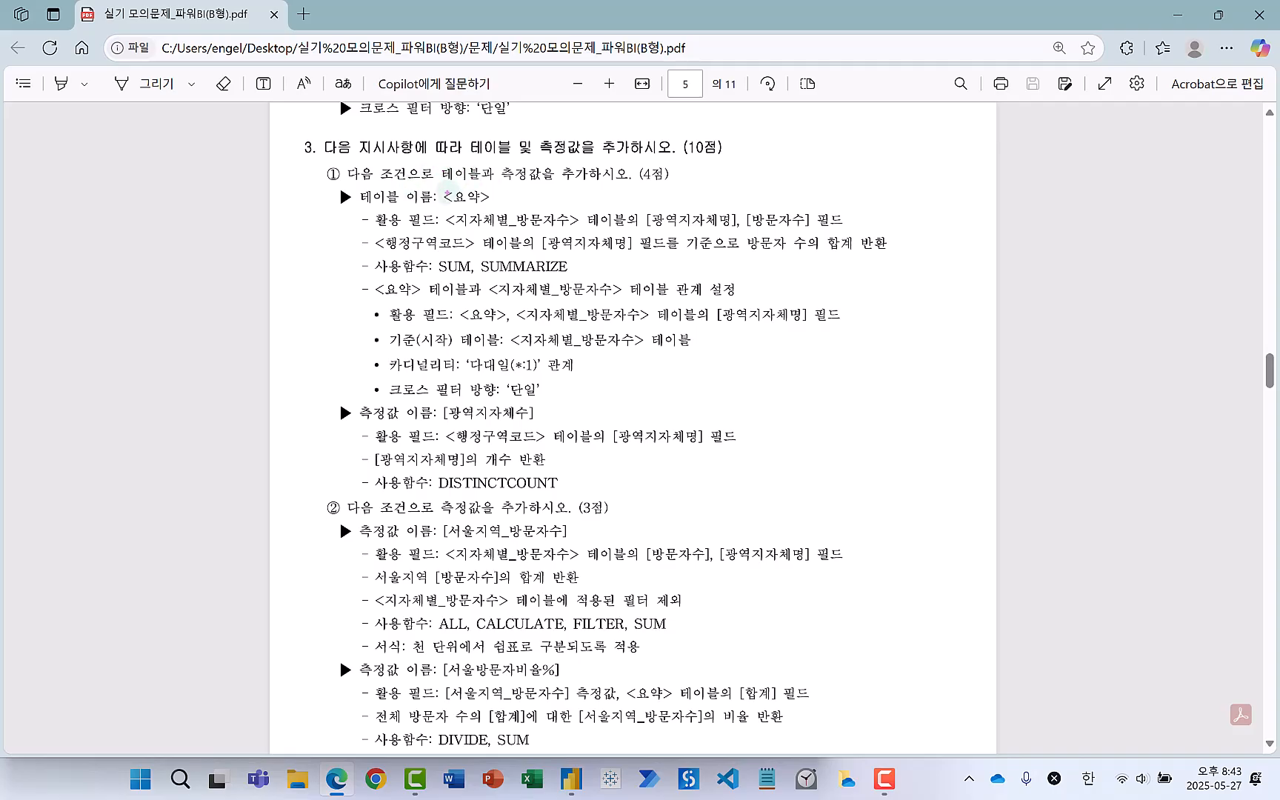
left_click_drag(437, 164, 552, 182)
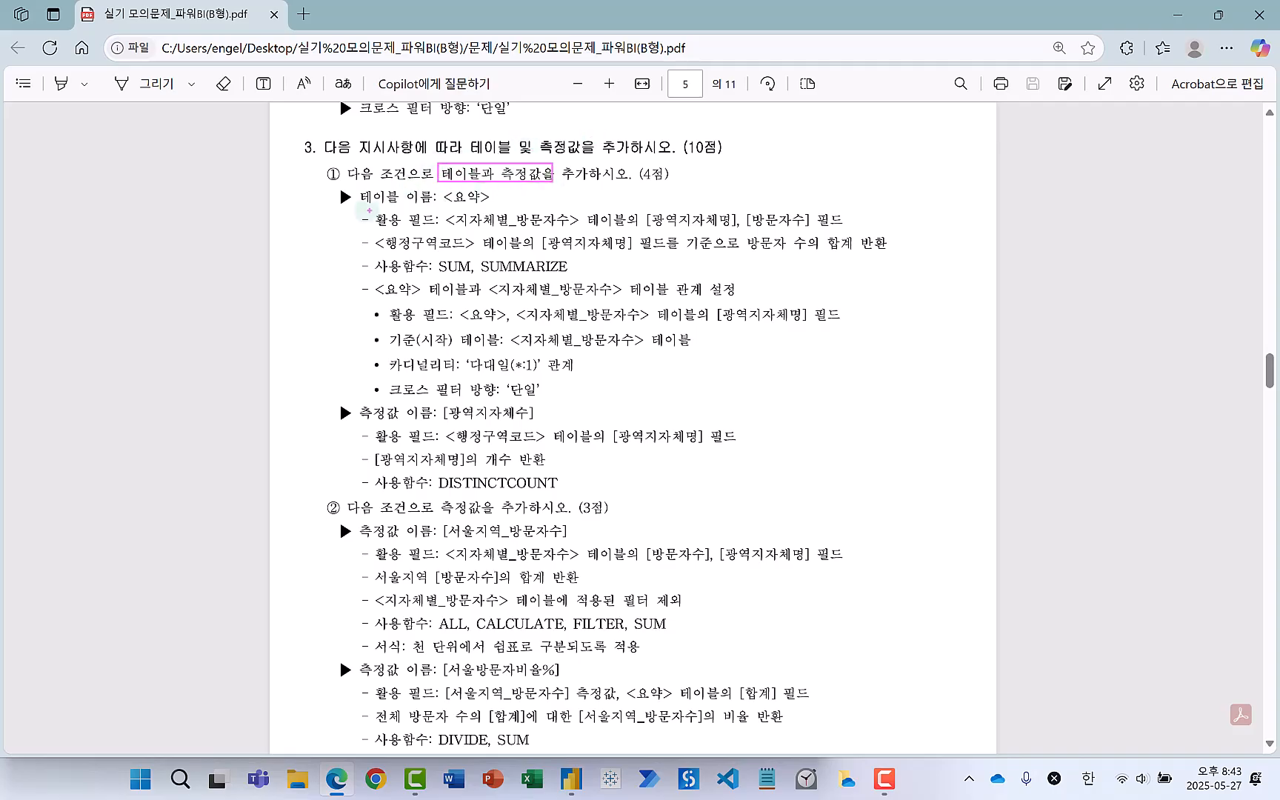
left_click_drag(355, 190, 369, 182)
left_click_drag(357, 404, 367, 399)
mouse_move(331, 190)
left_mouse_down()
mouse_move(321, 188)
mouse_move(330, 206)
left_mouse_up()
Examine the required functions and source fields for the <요약> table, including the grouping condition, in item ①.
mouse_move(348, 258)
left_mouse_down()
mouse_move(494, 285)
mouse_move(580, 279)
left_mouse_up()
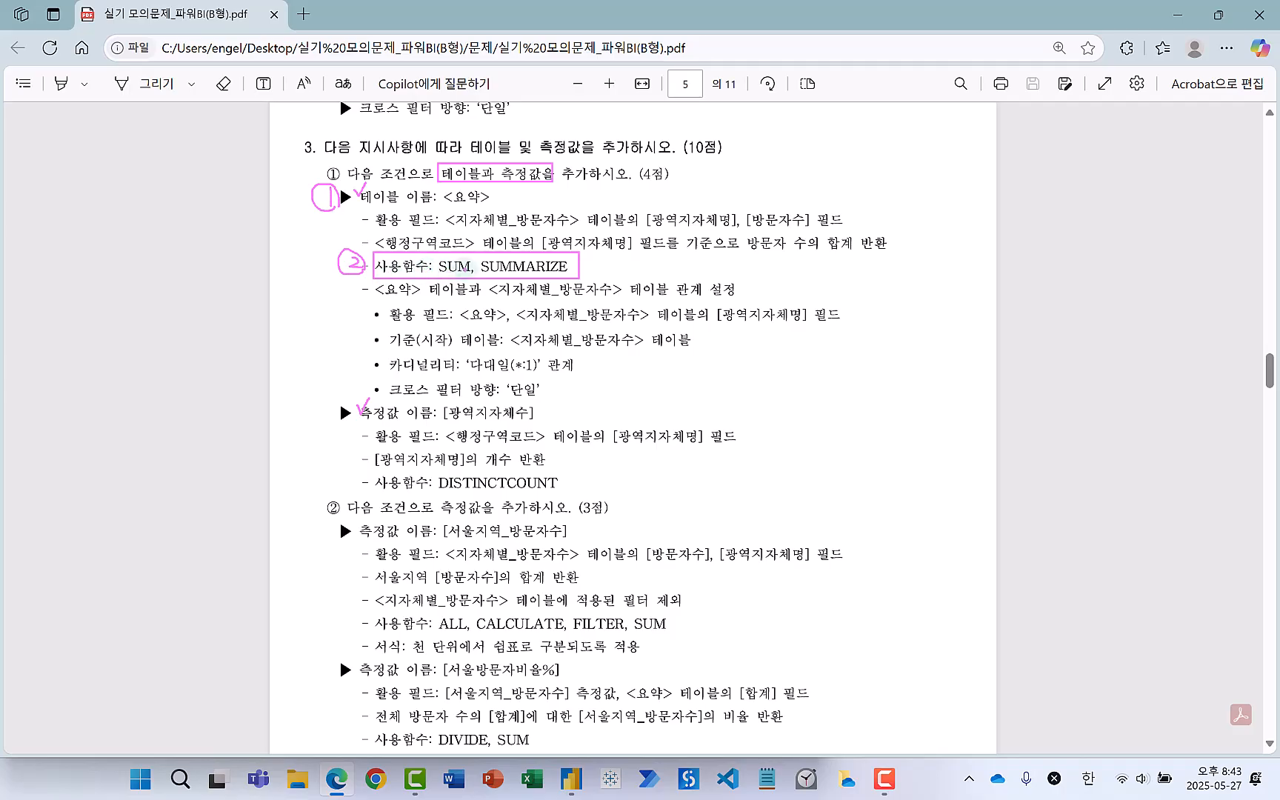
mouse_move(617, 261)
left_mouse_down()
mouse_move(644, 252)
mouse_move(630, 282)
mouse_move(643, 269)
mouse_move(653, 283)
left_mouse_up()
mouse_move(357, 207)
left_mouse_down()
mouse_move(404, 202)
mouse_move(376, 212)
left_mouse_up()
left_click_drag(454, 246, 532, 241)
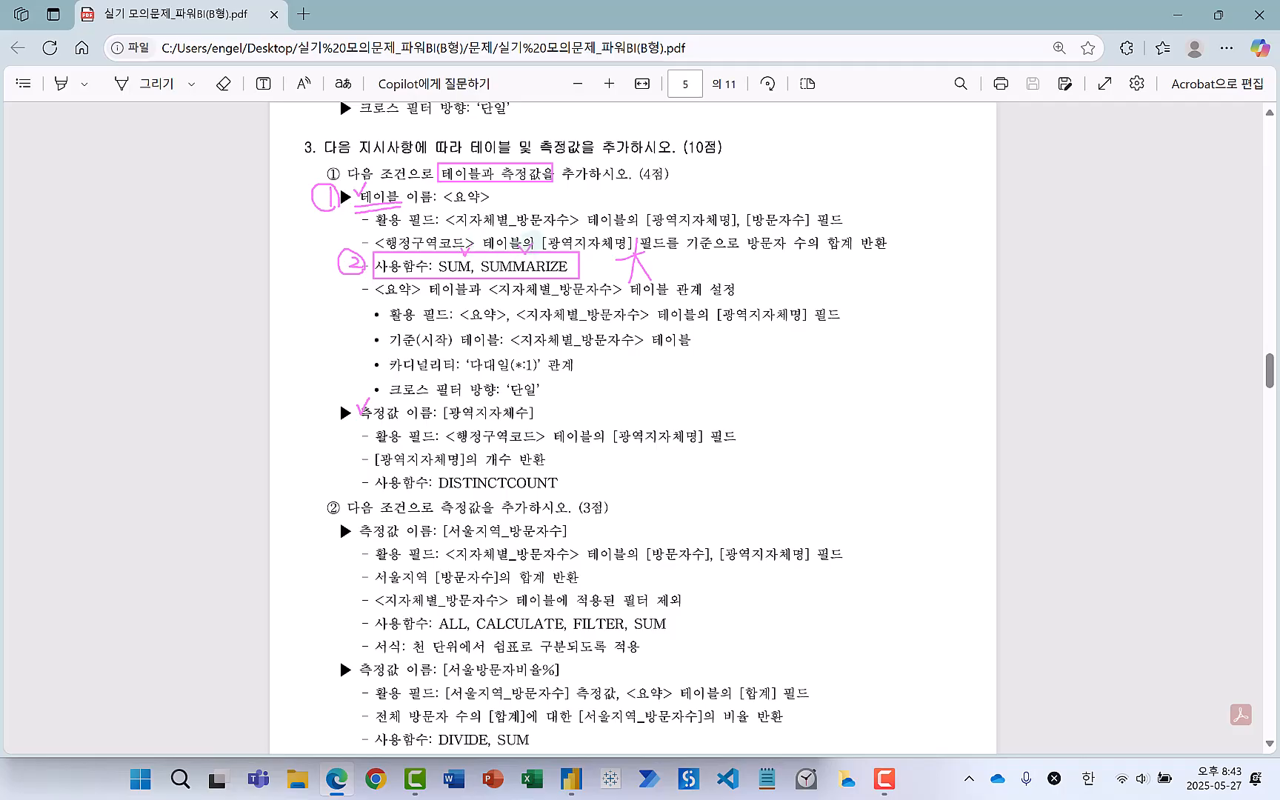
mouse_move(557, 256)
left_mouse_down()
mouse_move(546, 276)
mouse_move(433, 274)
mouse_move(474, 251)
mouse_move(475, 275)
left_mouse_up()
mouse_move(404, 215)
left_mouse_down()
mouse_move(362, 221)
mouse_move(348, 195)
mouse_move(401, 185)
mouse_move(406, 214)
left_mouse_up()
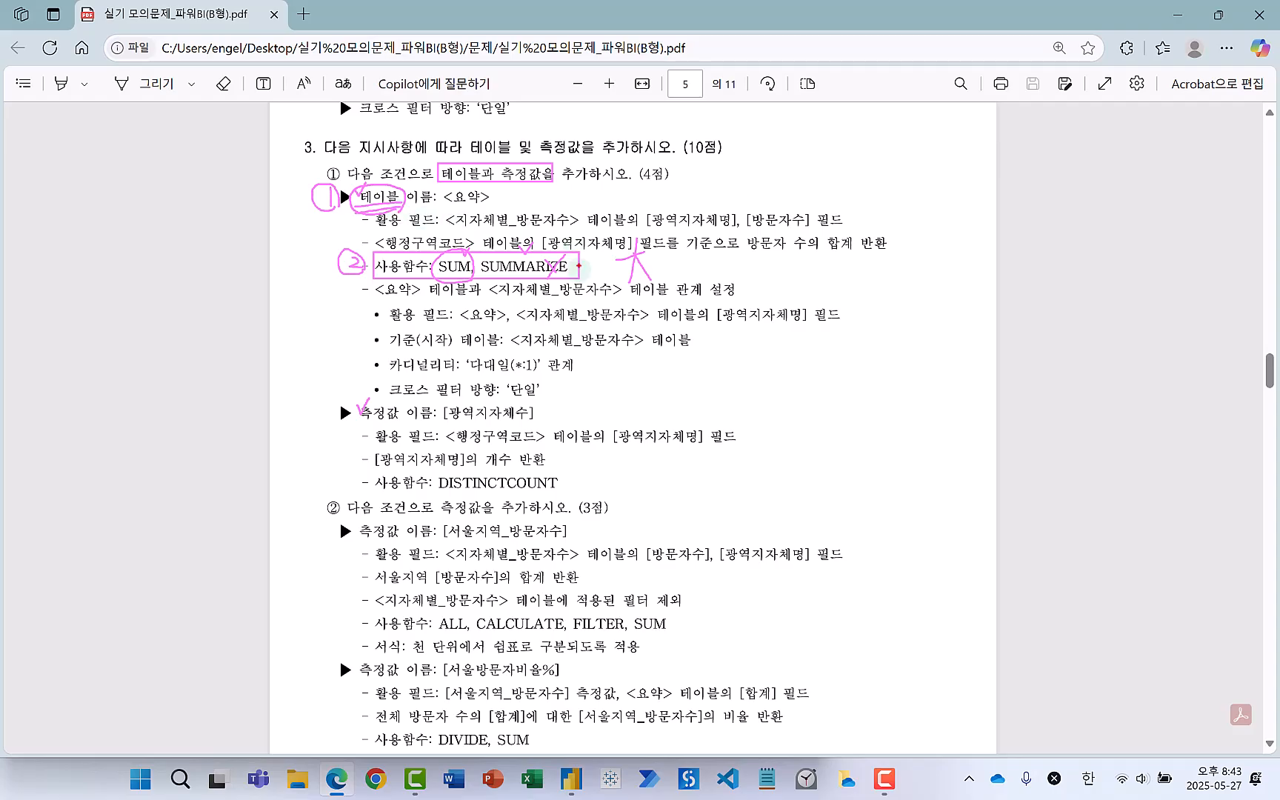
mouse_move(372, 245)
left_mouse_down()
mouse_move(389, 274)
mouse_move(593, 284)
mouse_move(509, 289)
mouse_move(495, 238)
mouse_move(599, 259)
mouse_move(564, 290)
mouse_move(619, 282)
mouse_move(604, 293)
mouse_move(609, 265)
left_mouse_up()
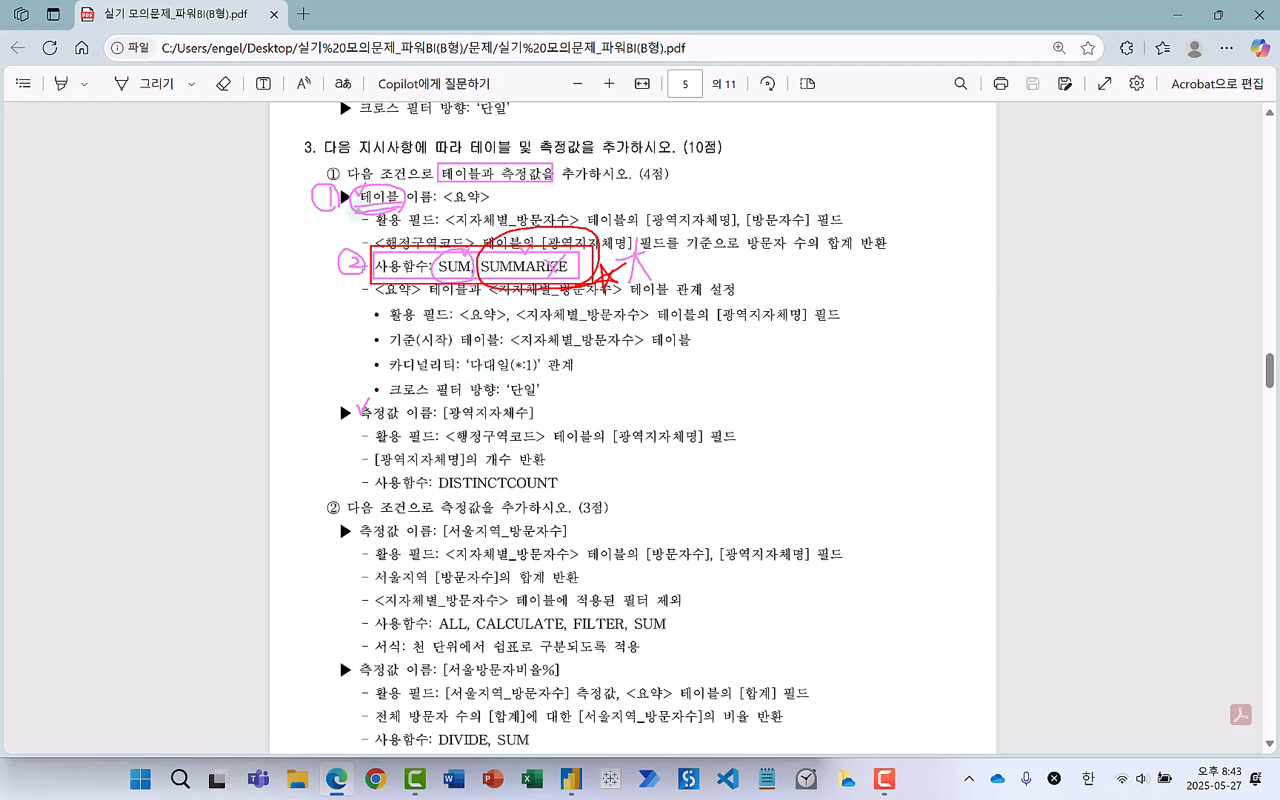
mouse_move(342, 215)
left_mouse_down()
mouse_move(361, 224)
mouse_move(343, 236)
mouse_move(359, 221)
left_mouse_up()
mouse_move(372, 205)
left_mouse_down()
mouse_move(396, 233)
mouse_move(850, 230)
left_mouse_up()
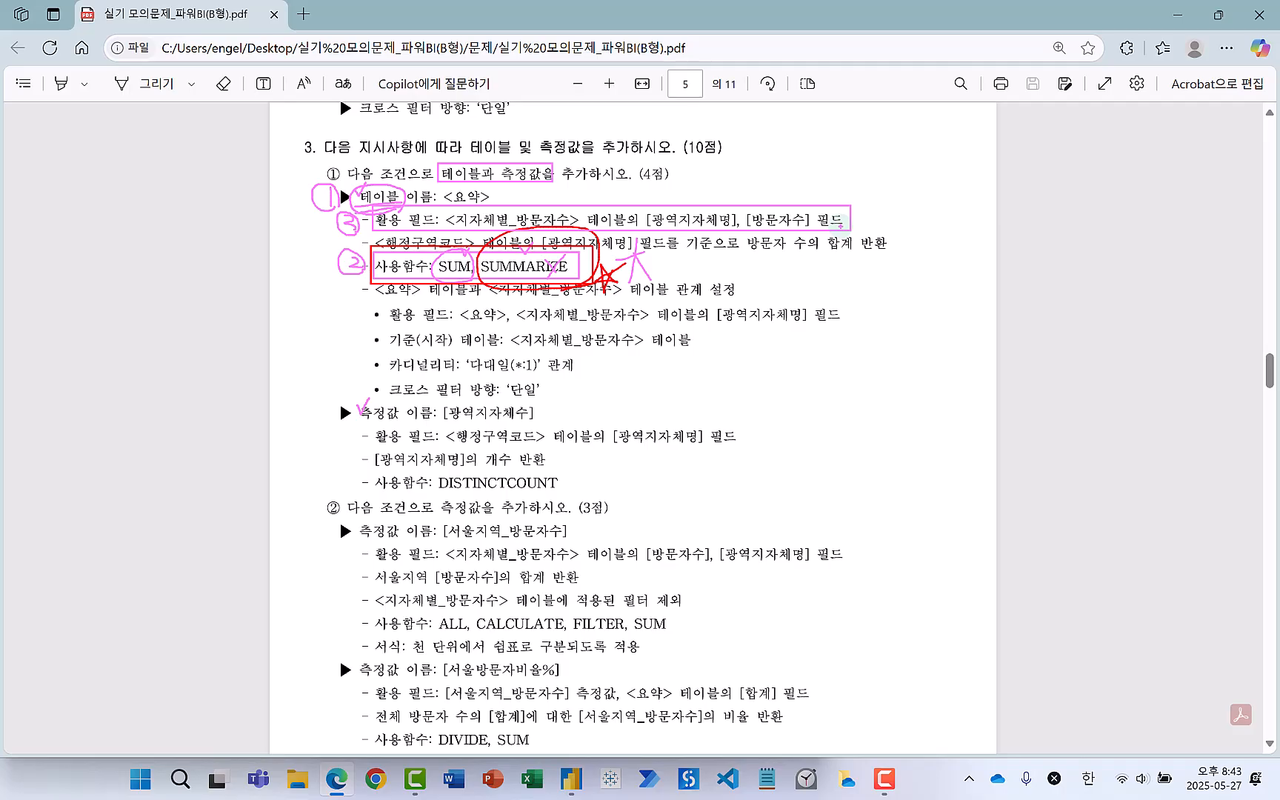
left_click_drag(761, 237, 784, 235)
mouse_move(687, 310)
left_mouse_down()
mouse_move(696, 328)
mouse_move(707, 303)
left_mouse_up()
left_click_drag(323, 186, 331, 185)
mouse_move(343, 256)
left_mouse_down()
mouse_move(361, 250)
mouse_move(365, 209)
left_mouse_up()
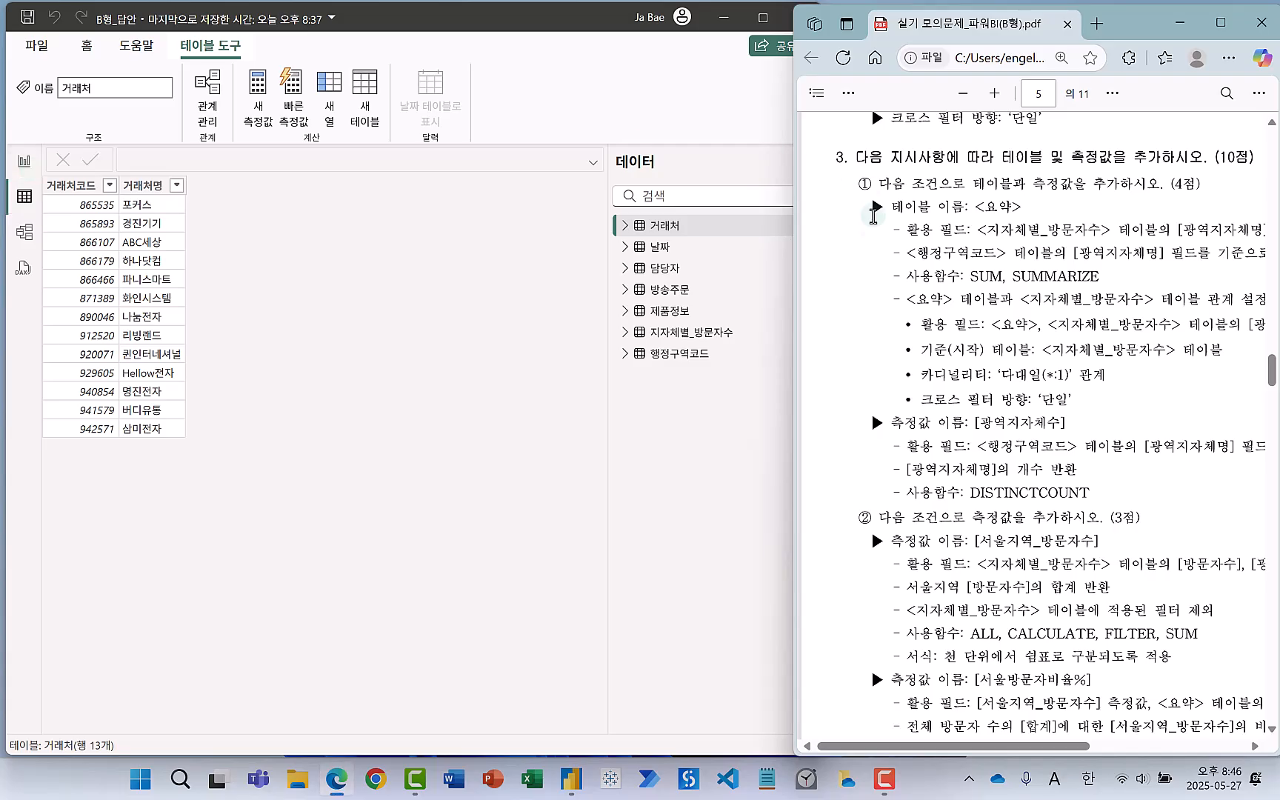
Review in the PDF which <지자체별_방문자수> fields, grouping field and aggregation the <요약> table requires.
left_click_drag(966, 747, 1017, 757)
left_click_drag(1027, 231, 902, 231)
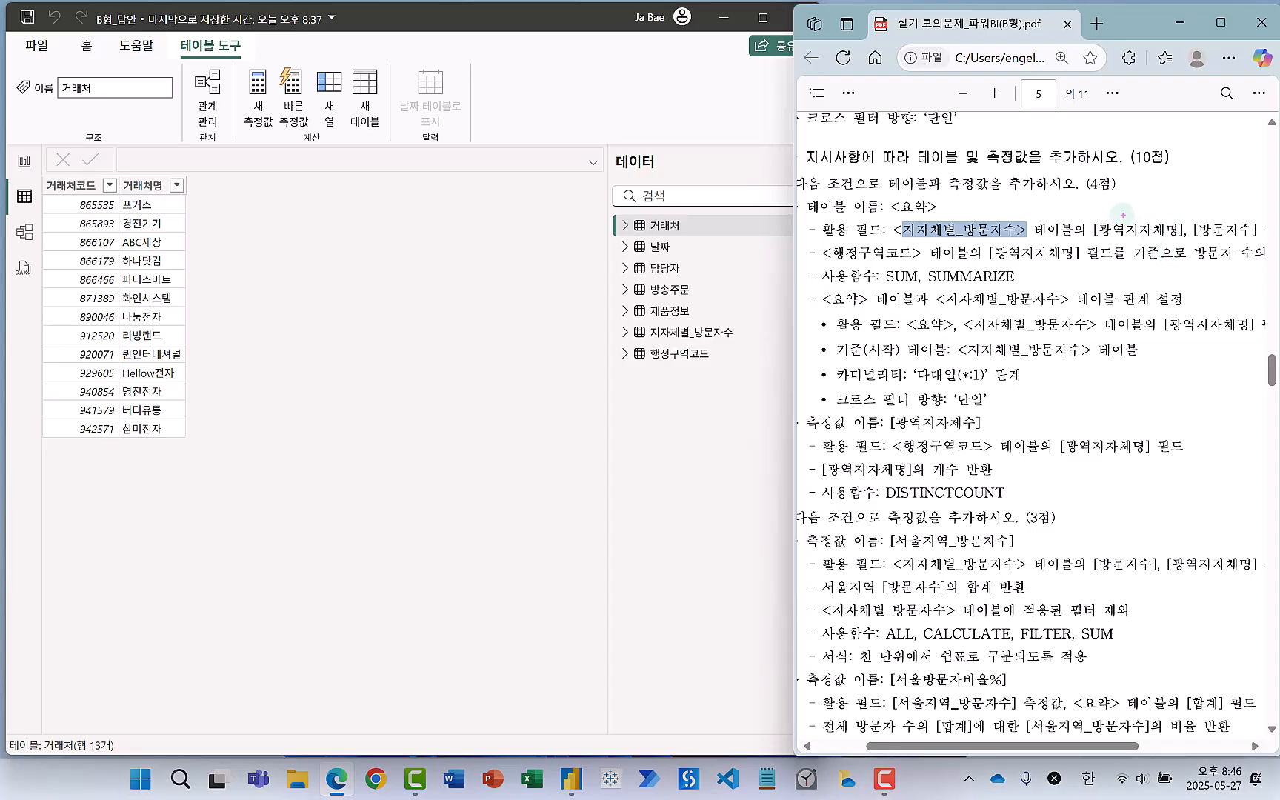
mouse_move(1092, 217)
left_mouse_down()
mouse_move(1167, 240)
mouse_move(1265, 239)
left_mouse_up()
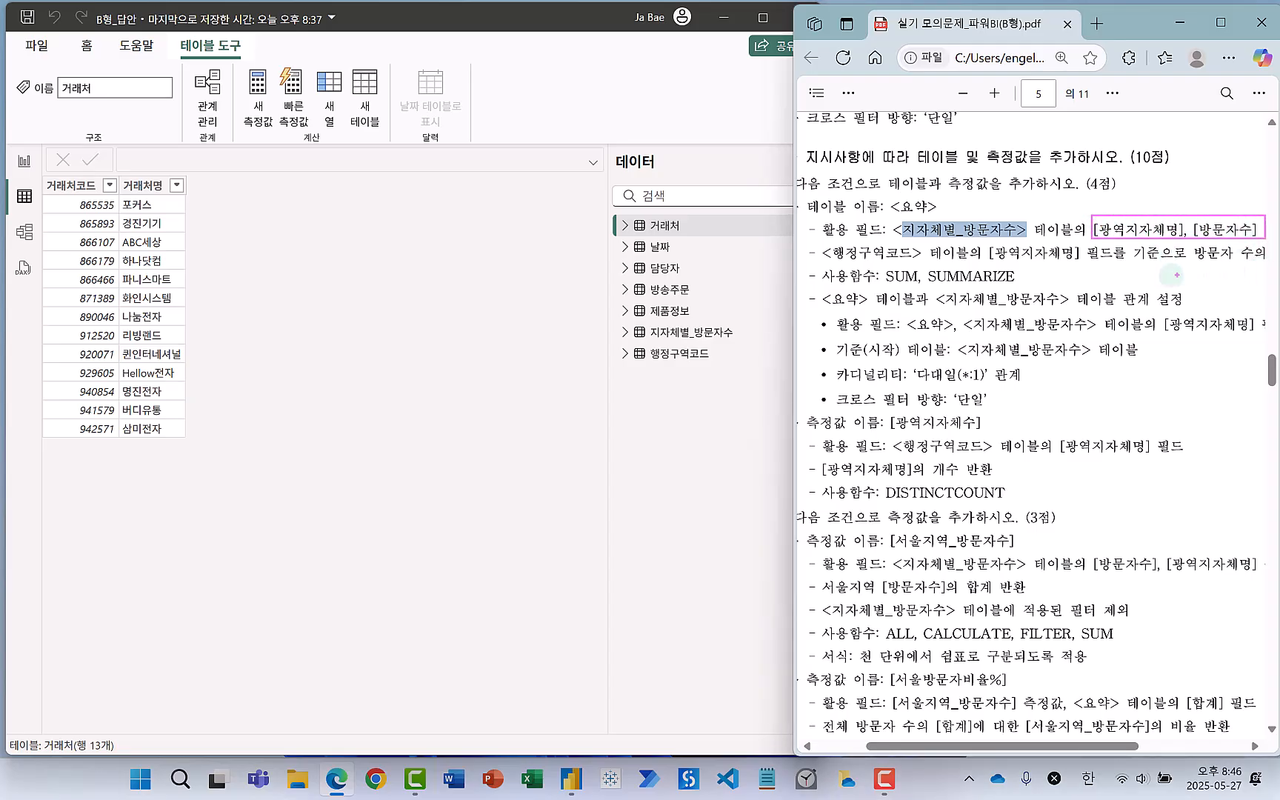
left_click_drag(1002, 265, 1159, 261)
key("Escape")
left_click_drag(1113, 747, 1200, 747)
double_click(1149, 254)
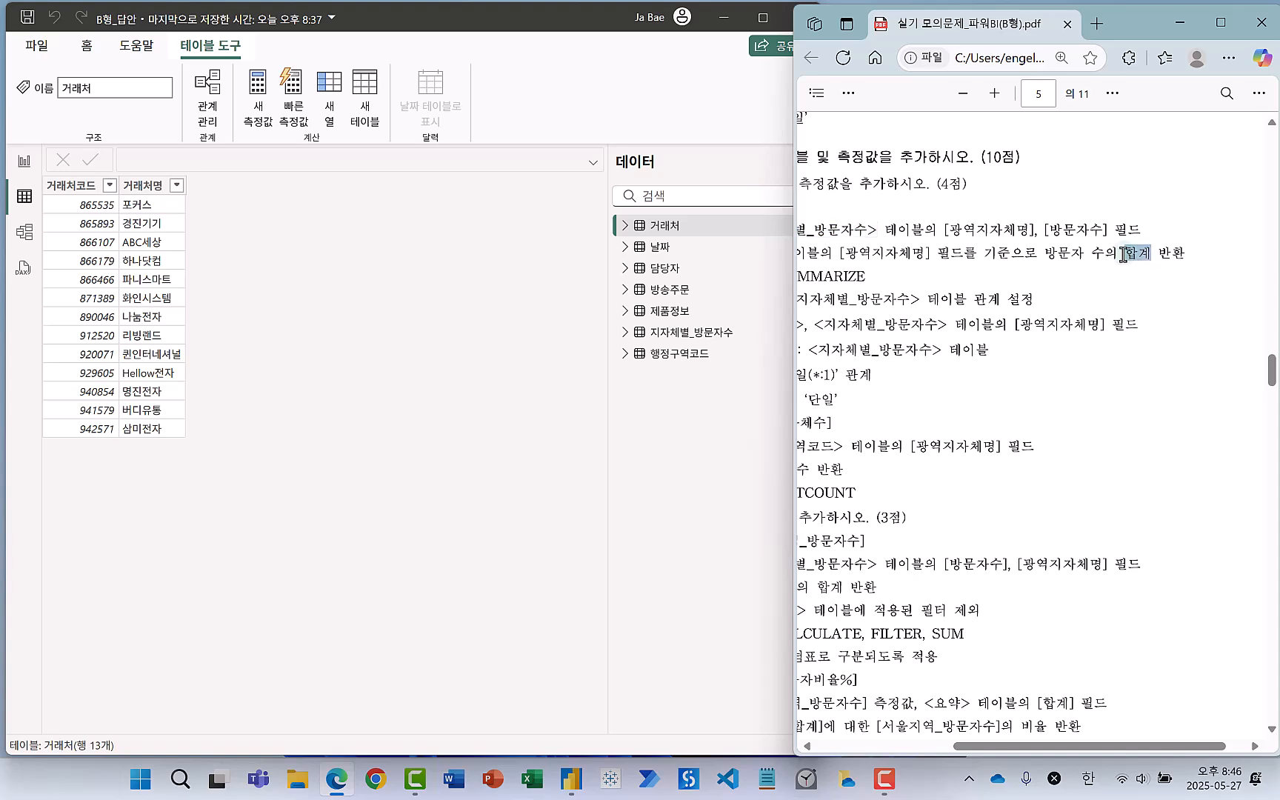
left_click_drag(1123, 744, 1020, 750)
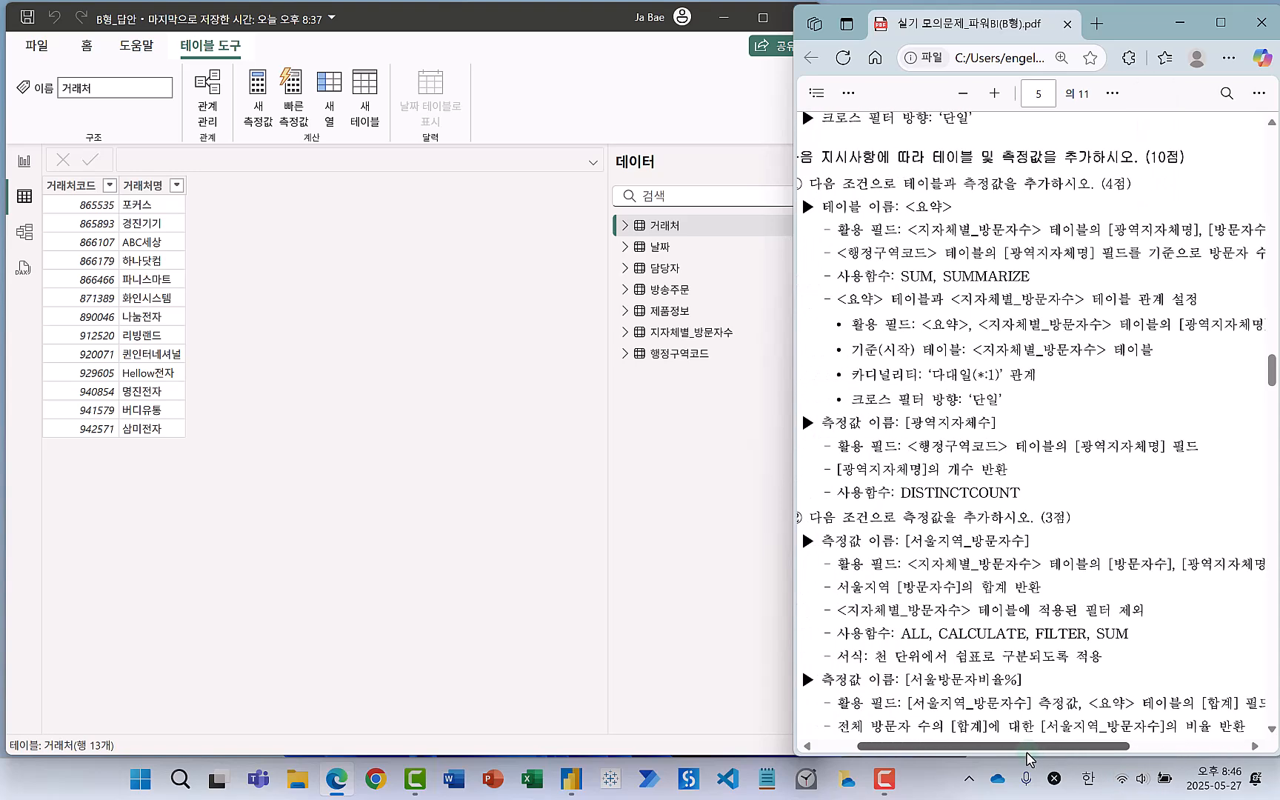
left_click_drag(807, 194, 867, 221)
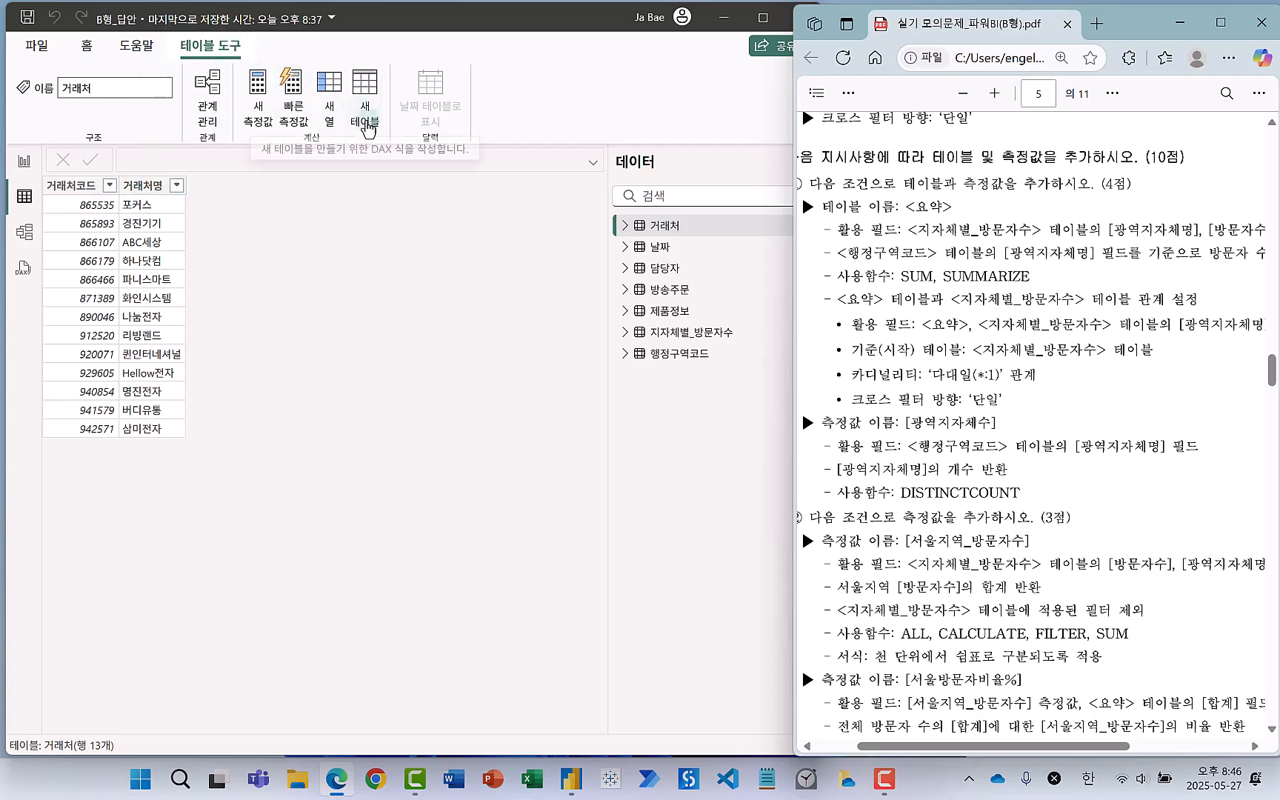
Create a new calculated table named 요약 and begin its DAX formula with the SUMMARIZE function.
left_click(359, 147)
left_click(365, 95)
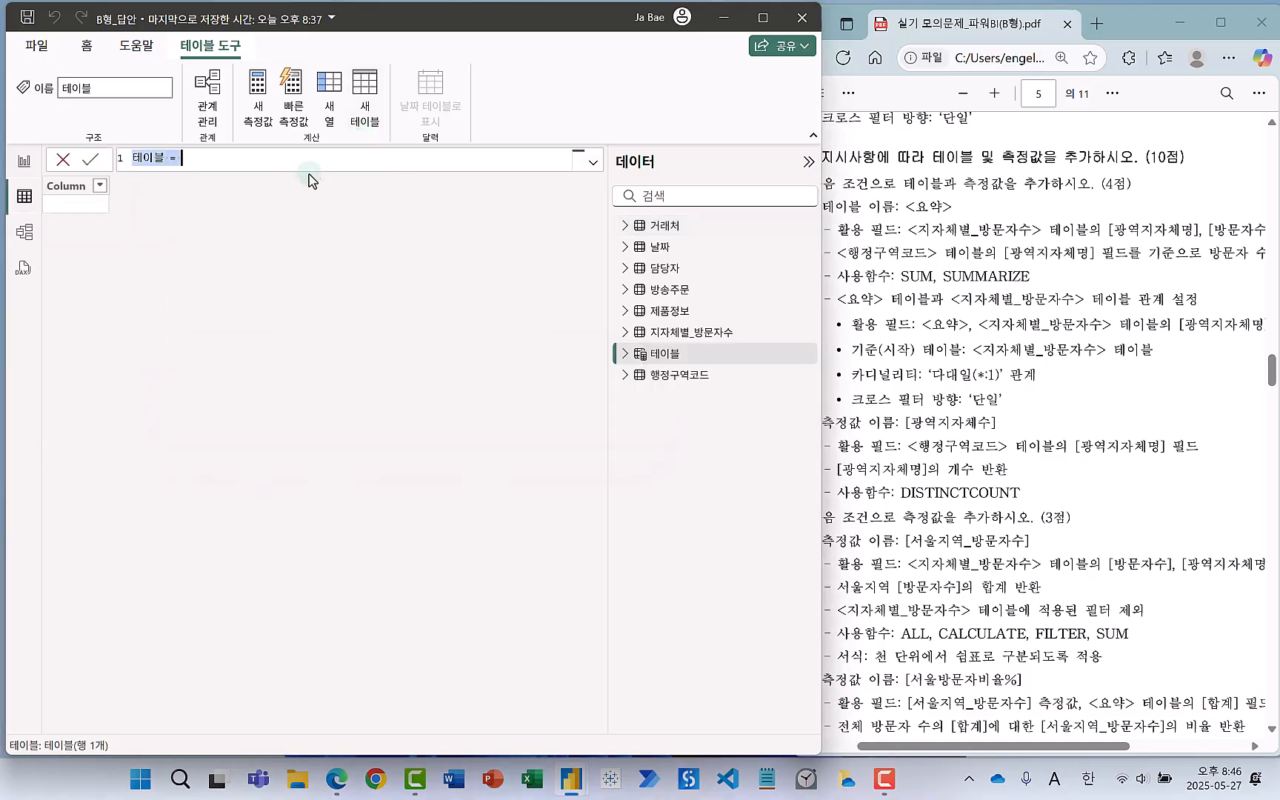
type("dy")
key("BackSpace")
key("BackSpace")
key("Hangul")
type("요약")
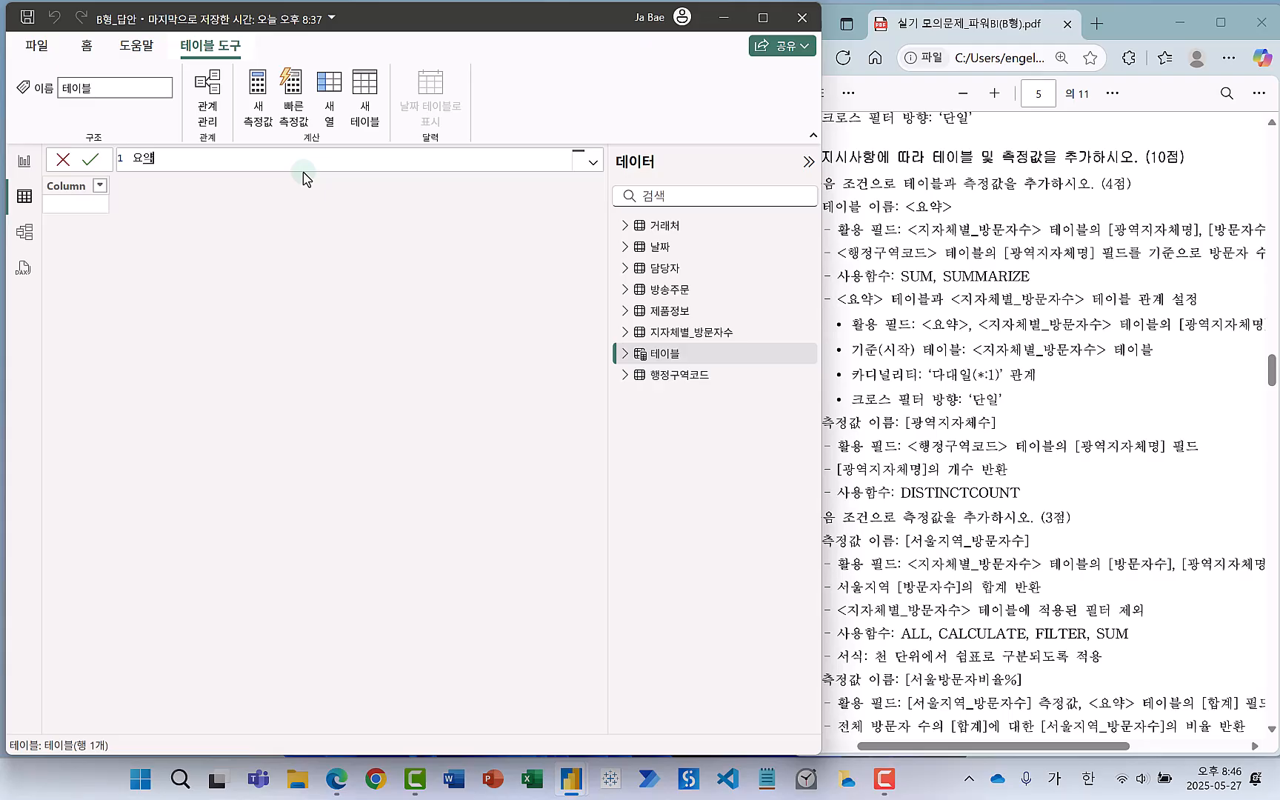
type(" =")
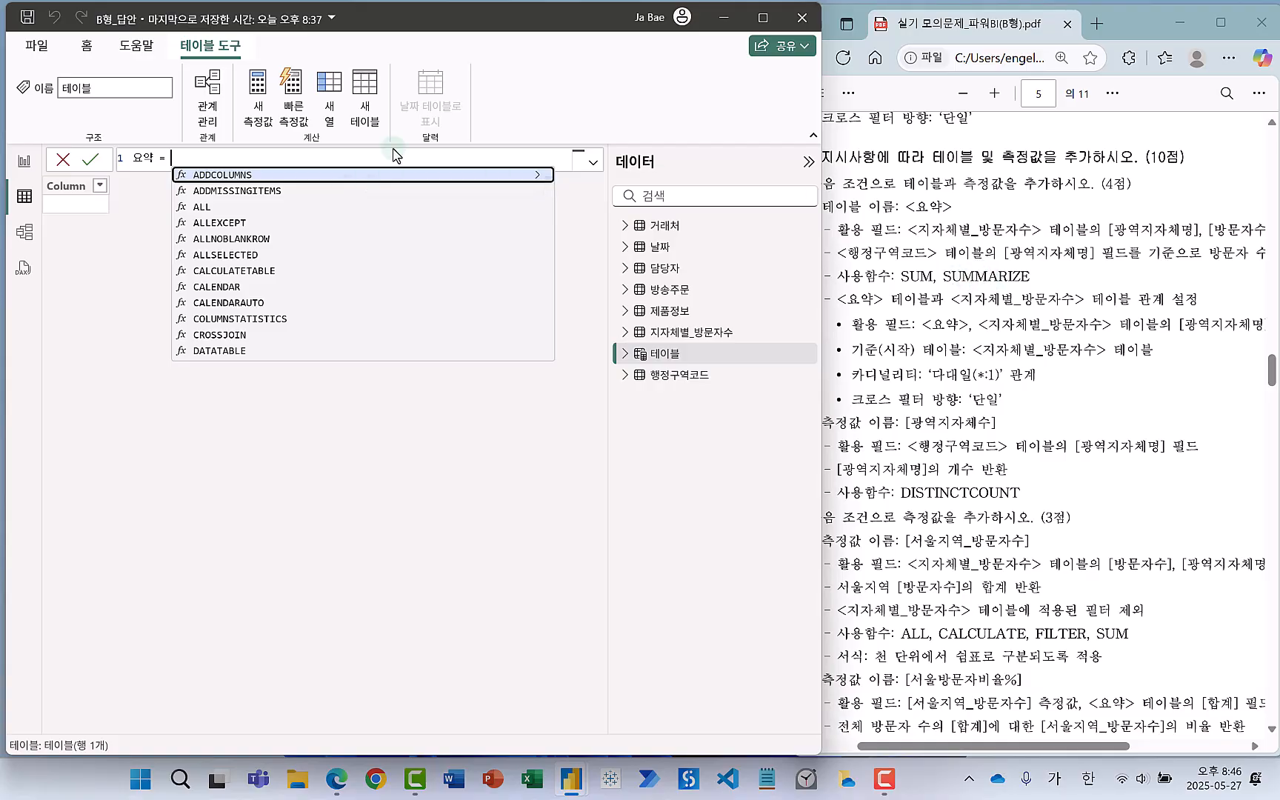
key("Hangul")
type("sum")
key("Tab")
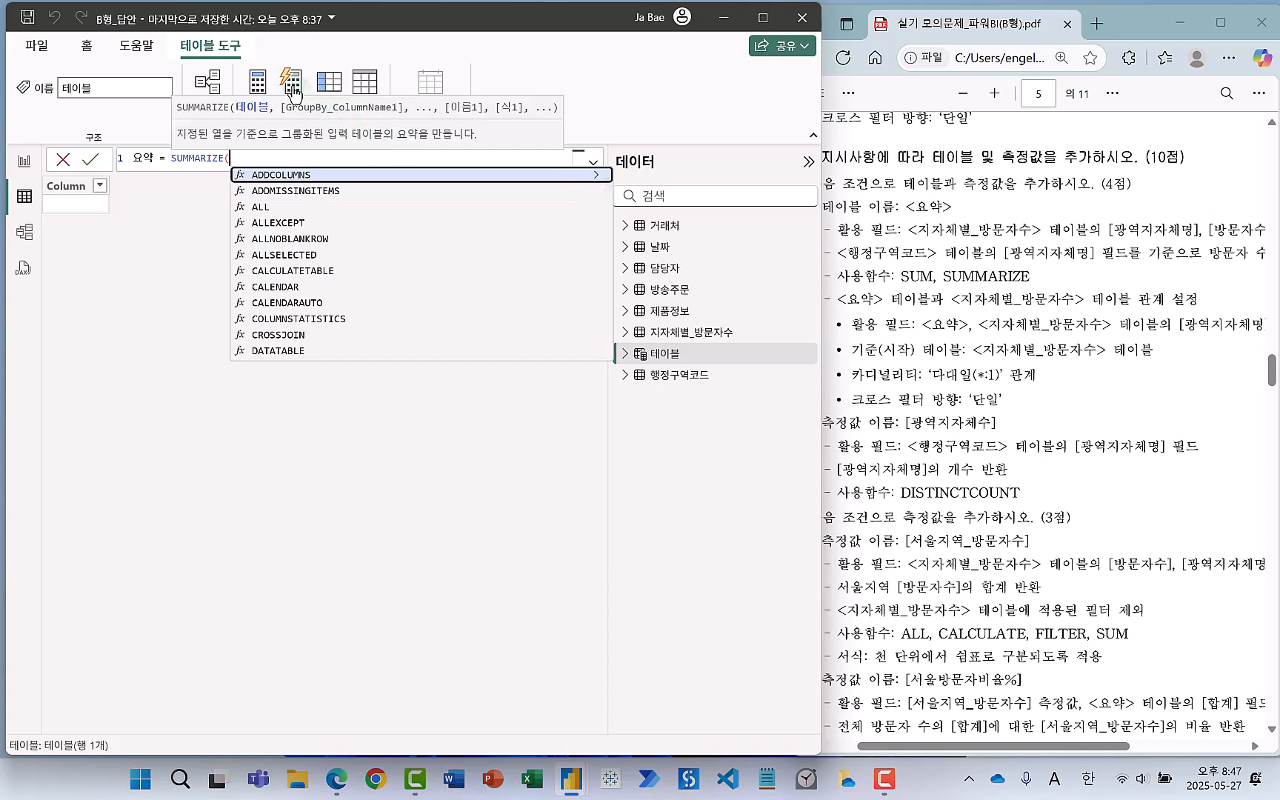
Examine the SUMMARIZE argument syntax and compare it with the fields listed in the task.
left_click_drag(223, 86, 546, 123)
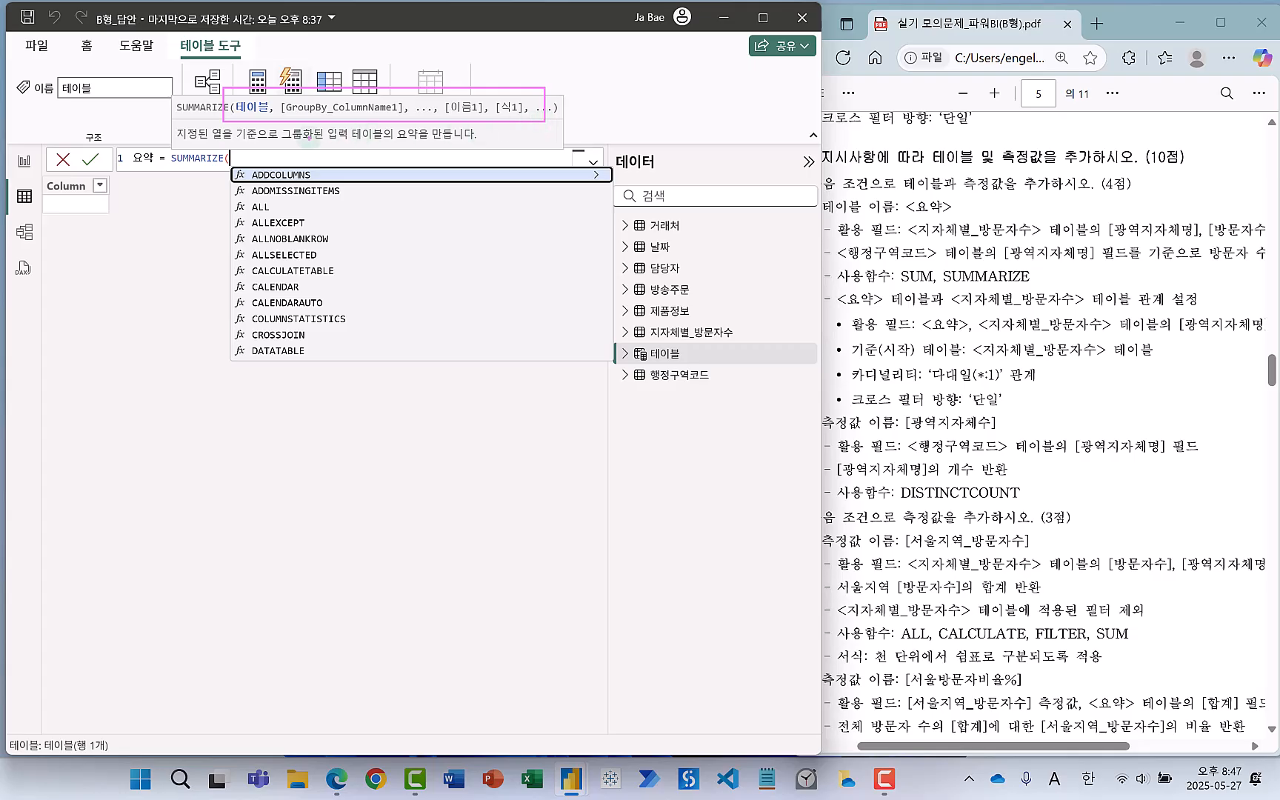
mouse_move(175, 123)
left_mouse_down()
mouse_move(252, 161)
mouse_move(478, 148)
left_mouse_up()
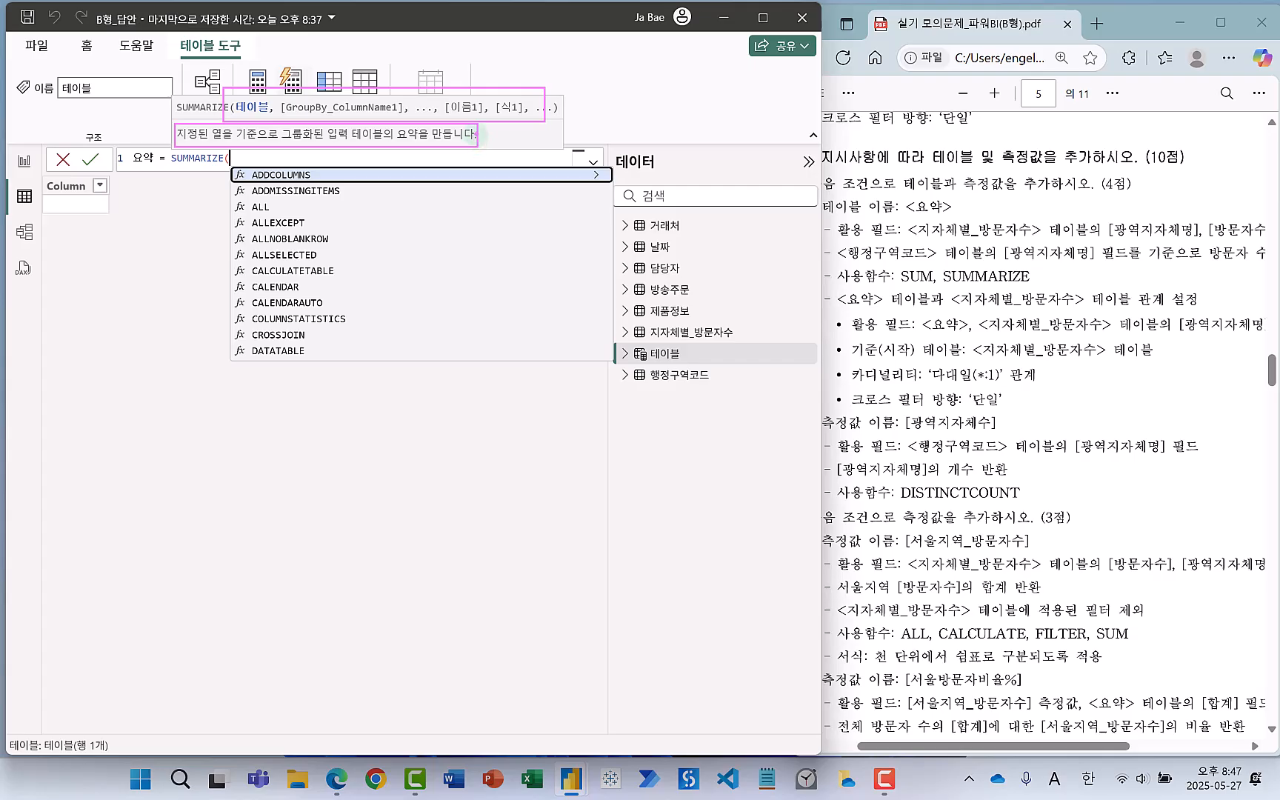
mouse_move(465, 84)
left_mouse_down()
mouse_move(477, 80)
mouse_move(478, 133)
left_mouse_up()
mouse_move(838, 214)
left_mouse_down()
mouse_move(874, 250)
mouse_move(1075, 272)
mouse_move(1256, 261)
left_mouse_up()
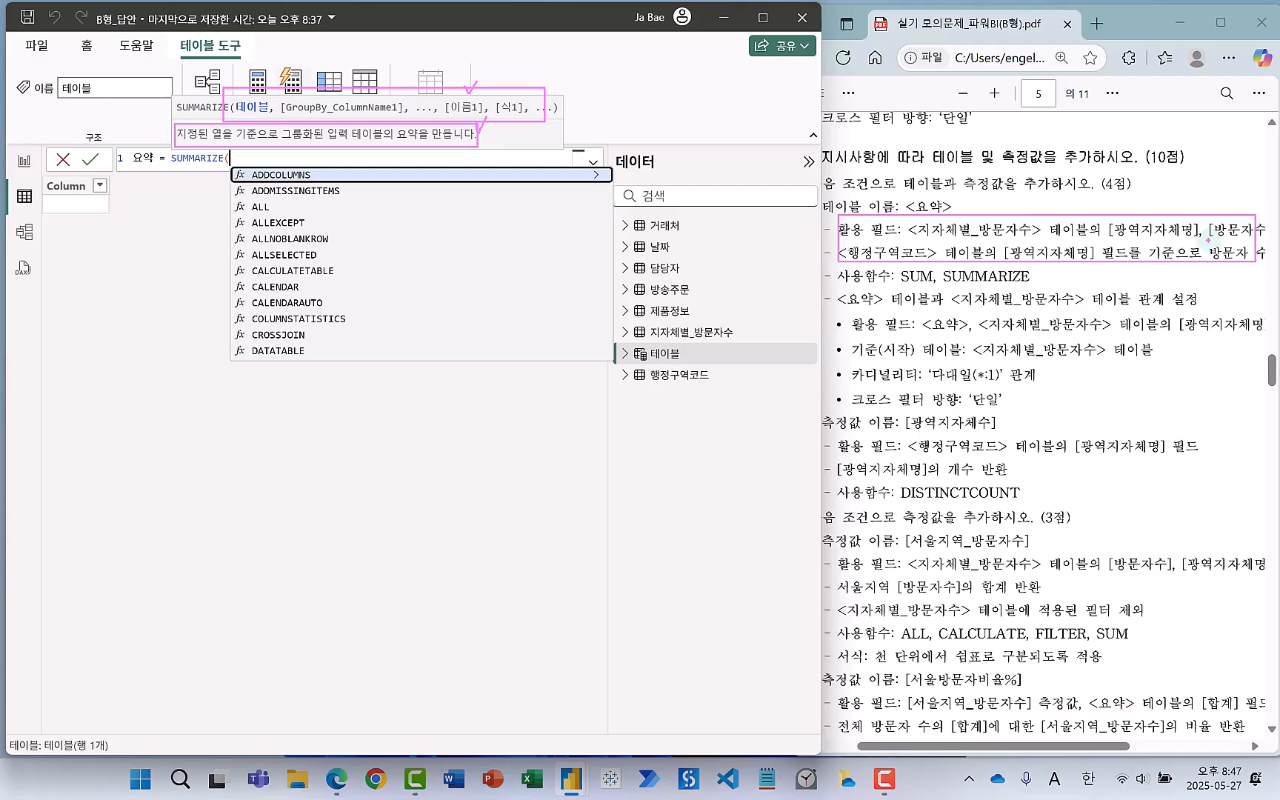
mouse_move(268, 112)
left_mouse_down()
mouse_move(237, 92)
mouse_move(268, 116)
left_mouse_up()
left_click_drag(842, 240, 901, 240)
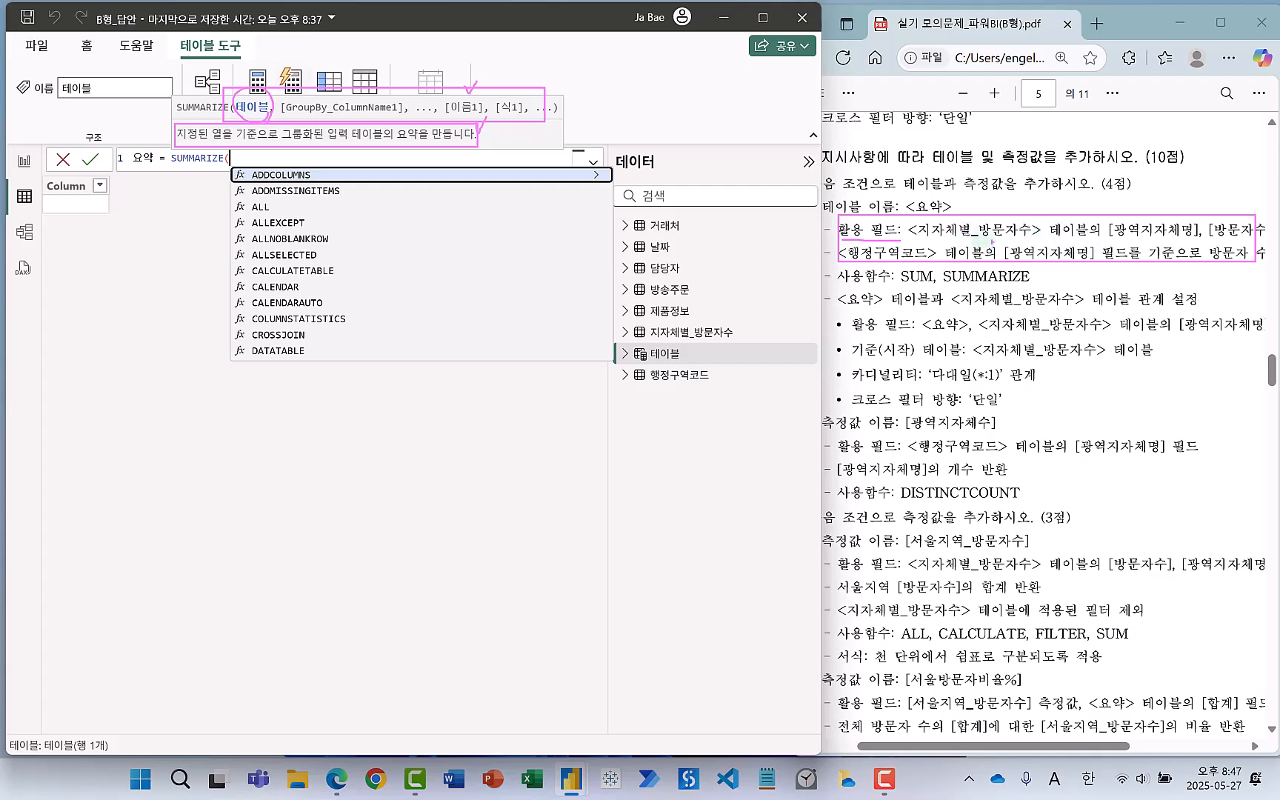
left_click_drag(961, 215, 978, 203)
key("Escape")
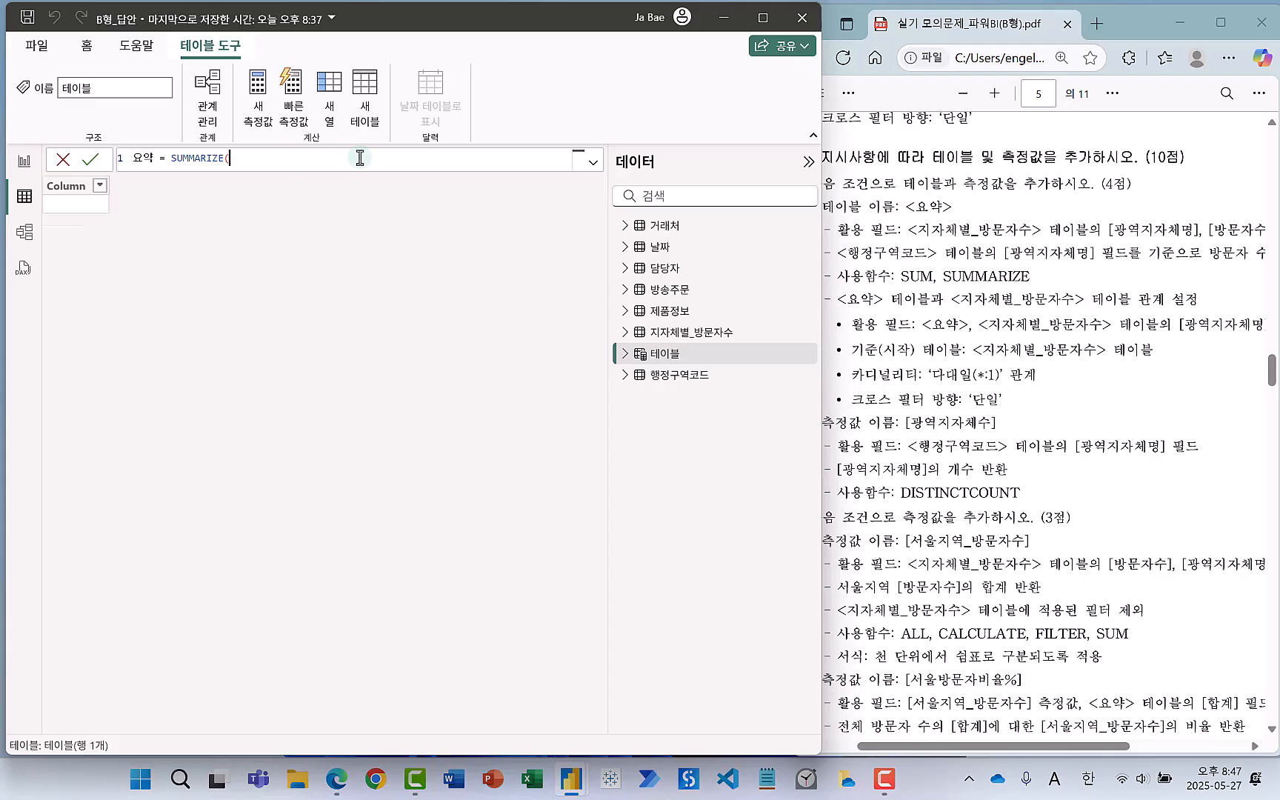
Enter '지자체별_방문자수' on its own line as the table argument of SUMMARIZE, then start a line for the next argument.
key("shift+Return")
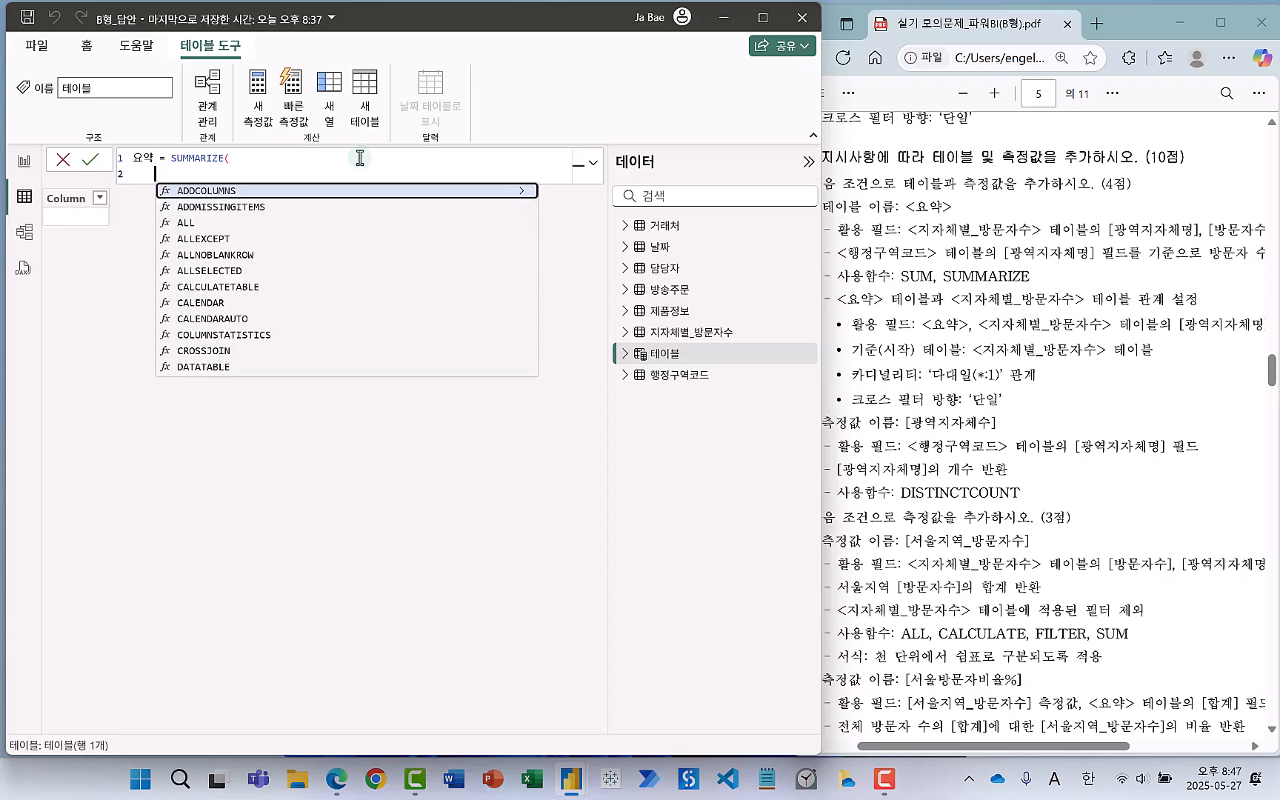
type("'")
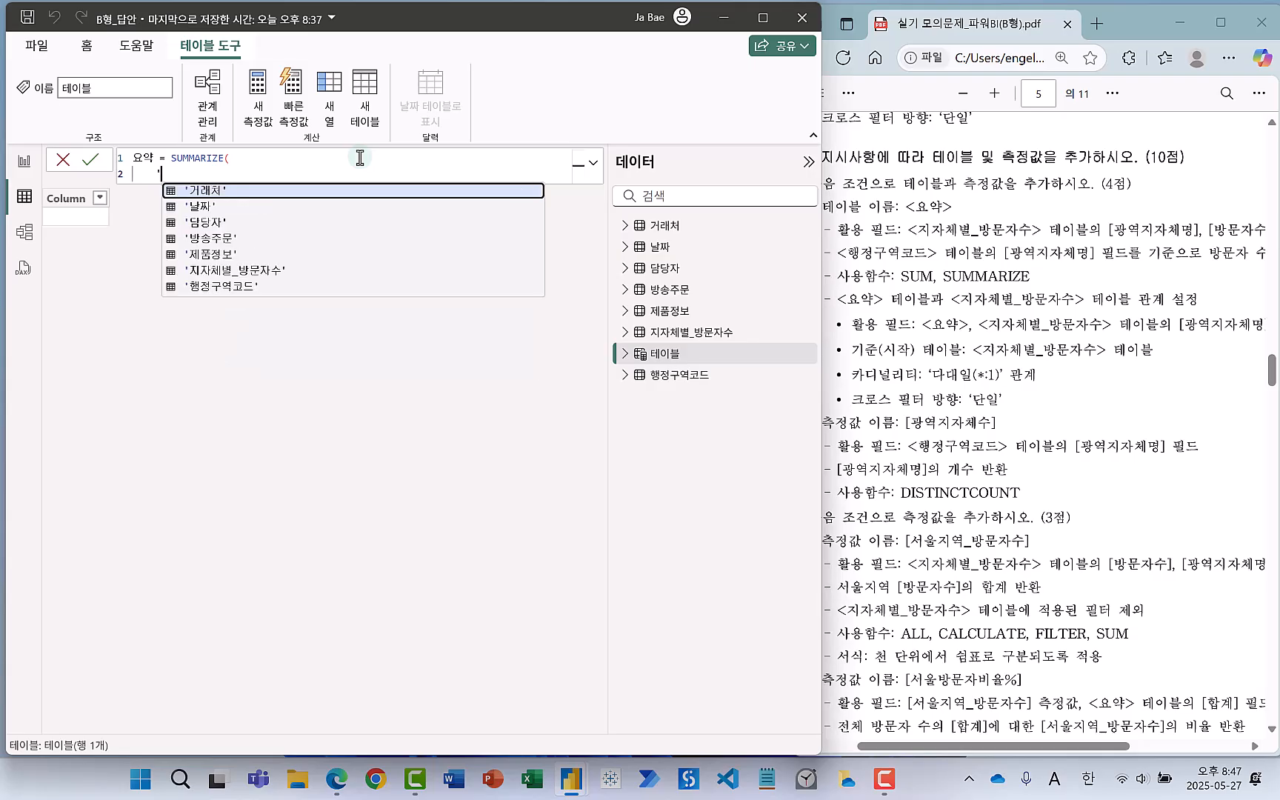
key("Down")
key("Down")
key("Down")
key("Down")
key("Down")
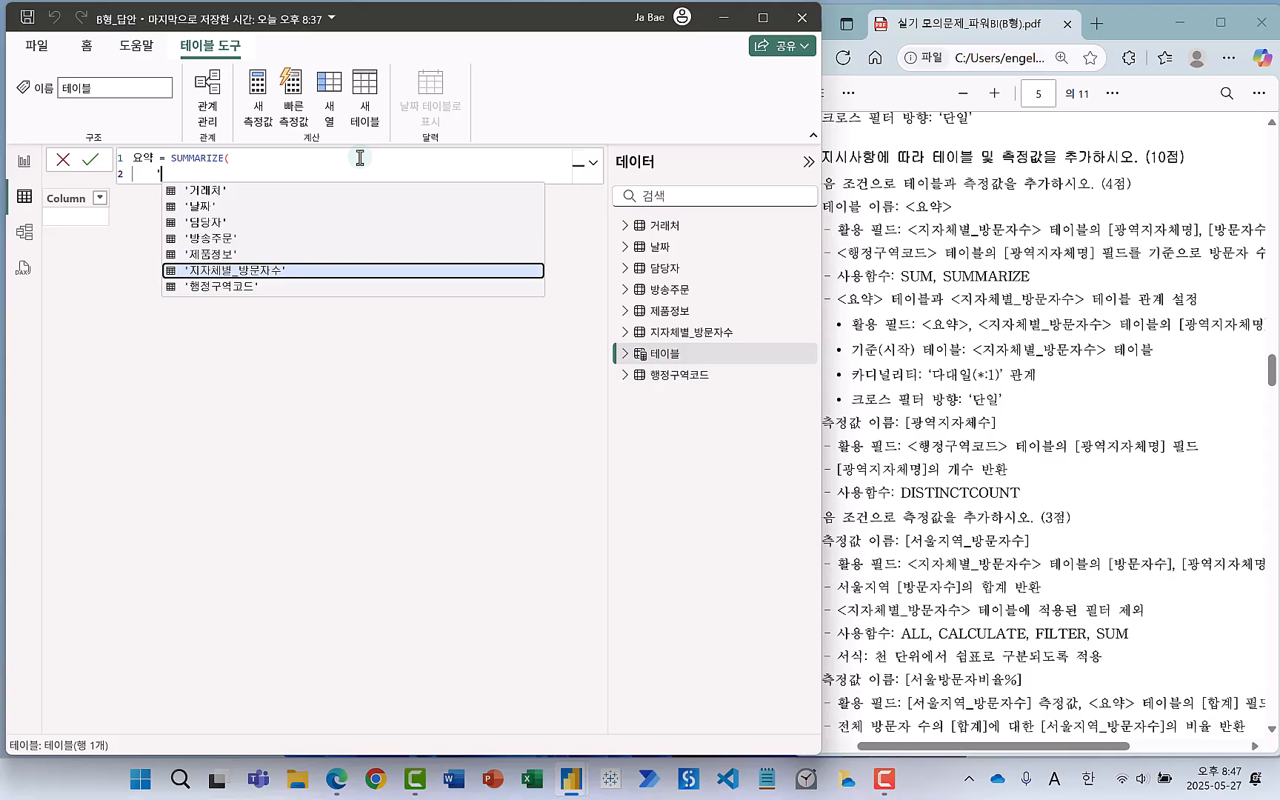
key("Tab")
type(",")
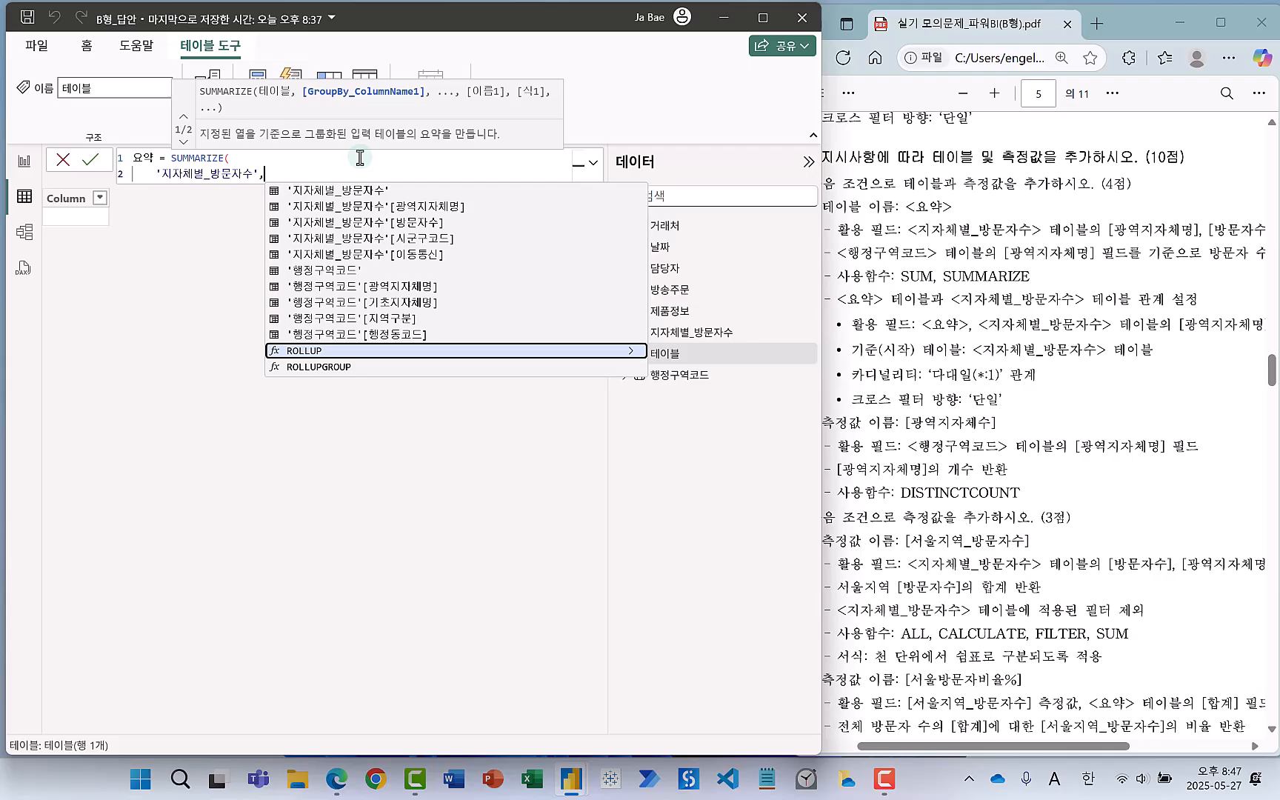
key("shift+Return")
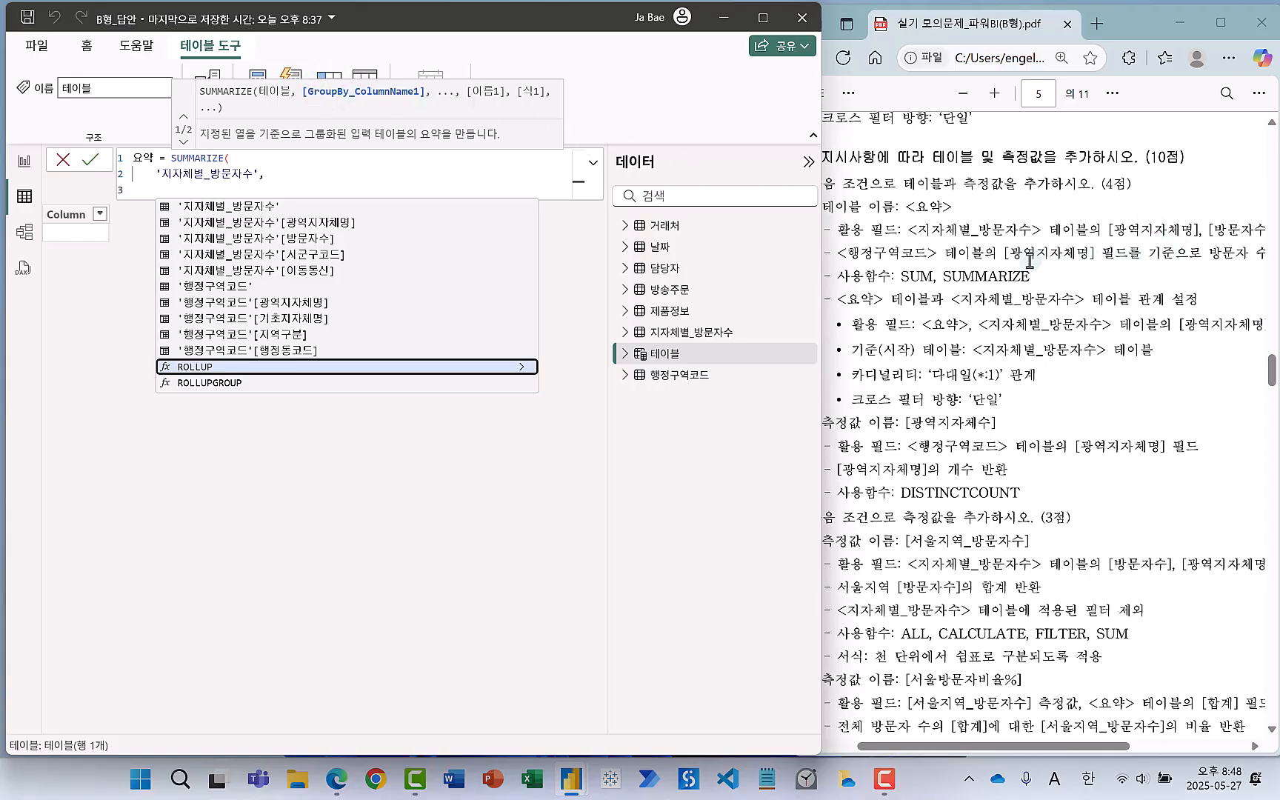
Try to add '지자체별_방문자수'[광역지자체명] as the group-by column of SUMMARIZE, based on the task's grouping condition.
left_click_drag(1002, 244, 1123, 264)
mouse_move(1188, 235)
left_mouse_down()
mouse_move(1175, 244)
mouse_move(1156, 198)
mouse_move(1192, 228)
left_mouse_up()
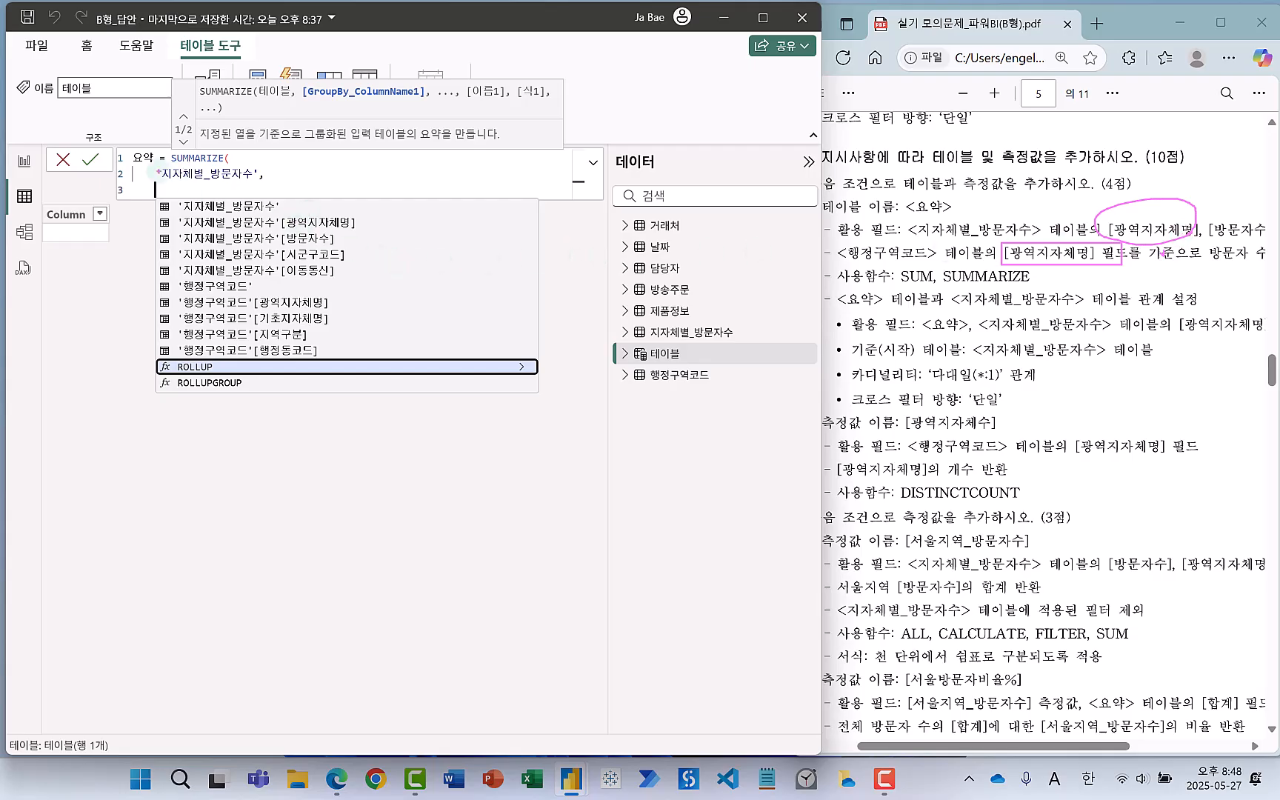
key("Escape")
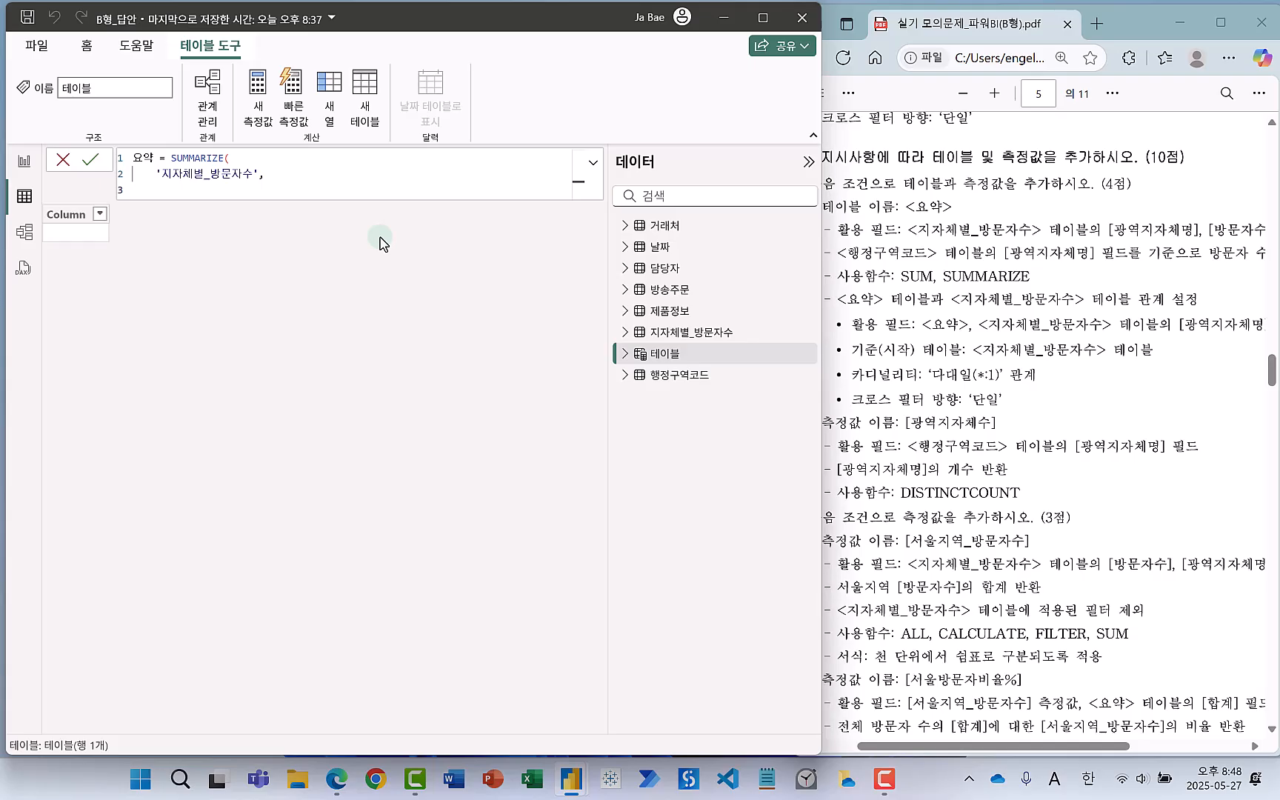
type("'")
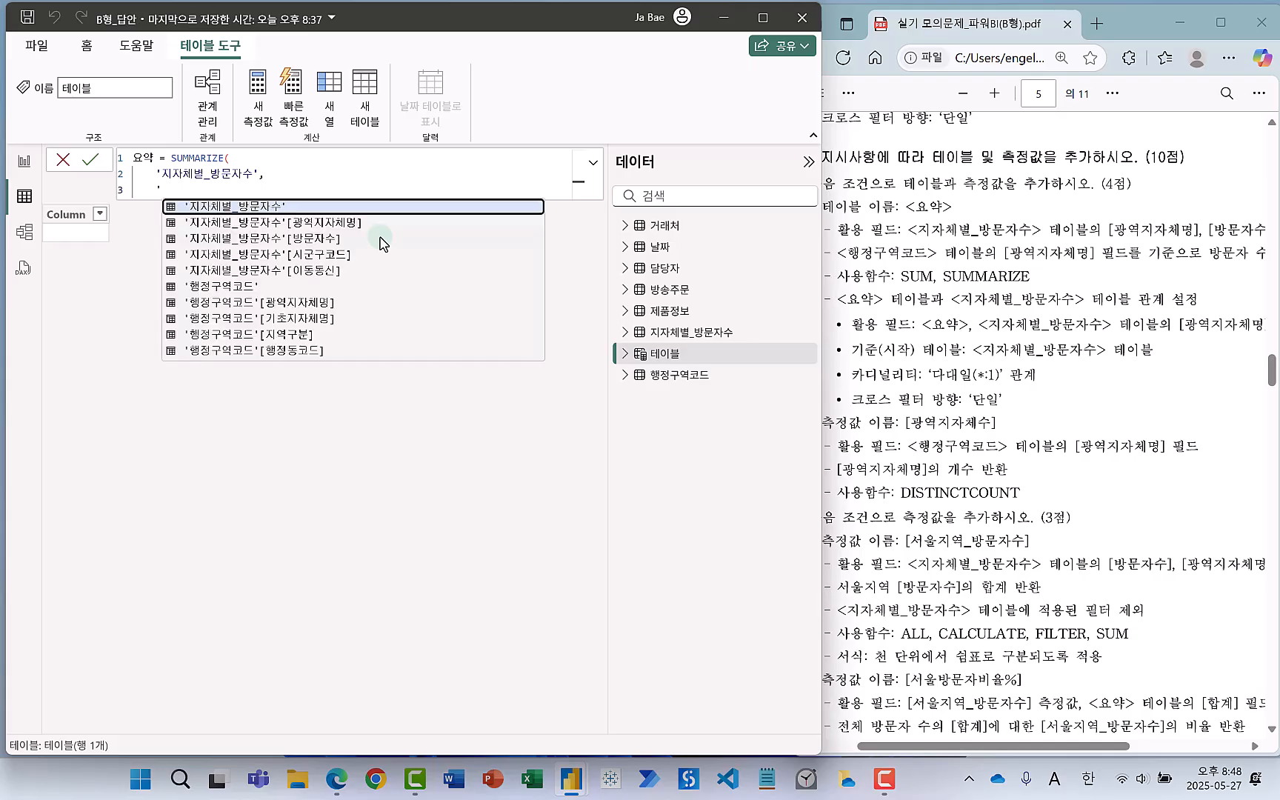
key("Down")
key("Down")
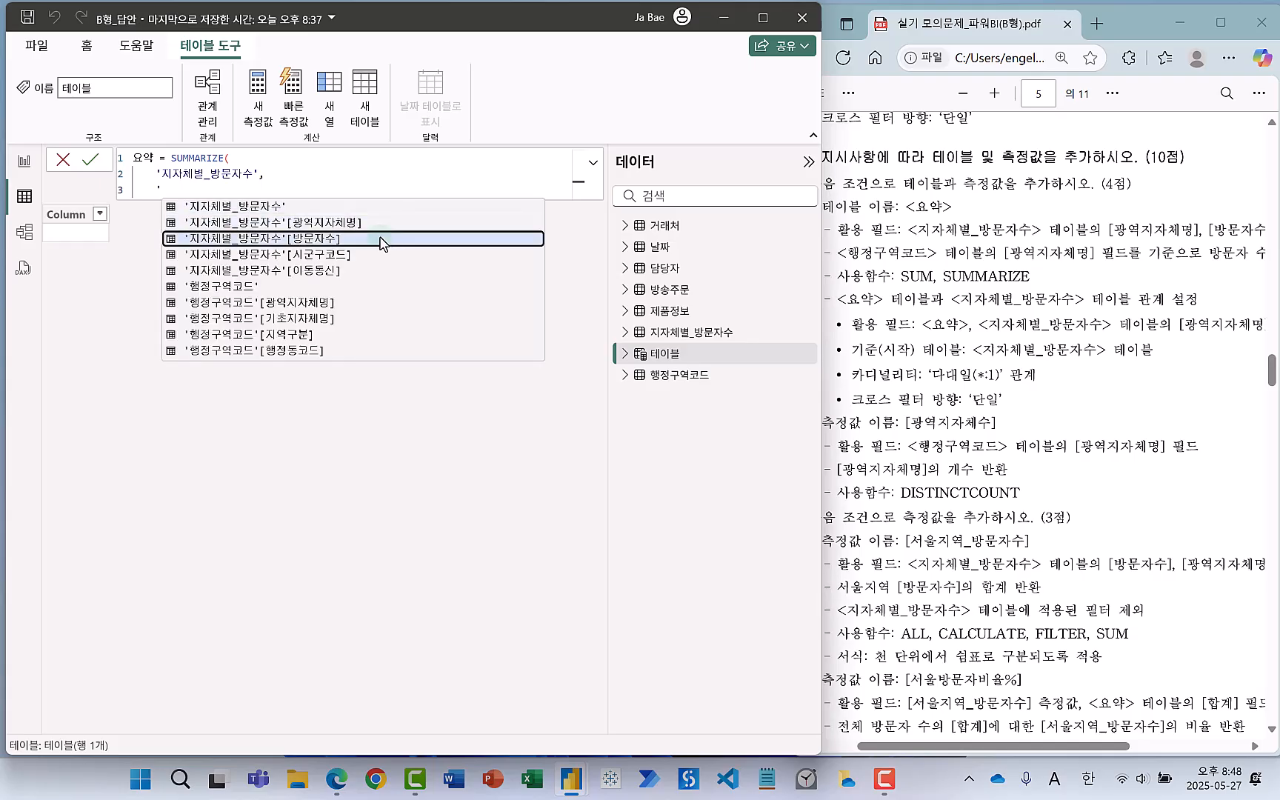
key("Up")
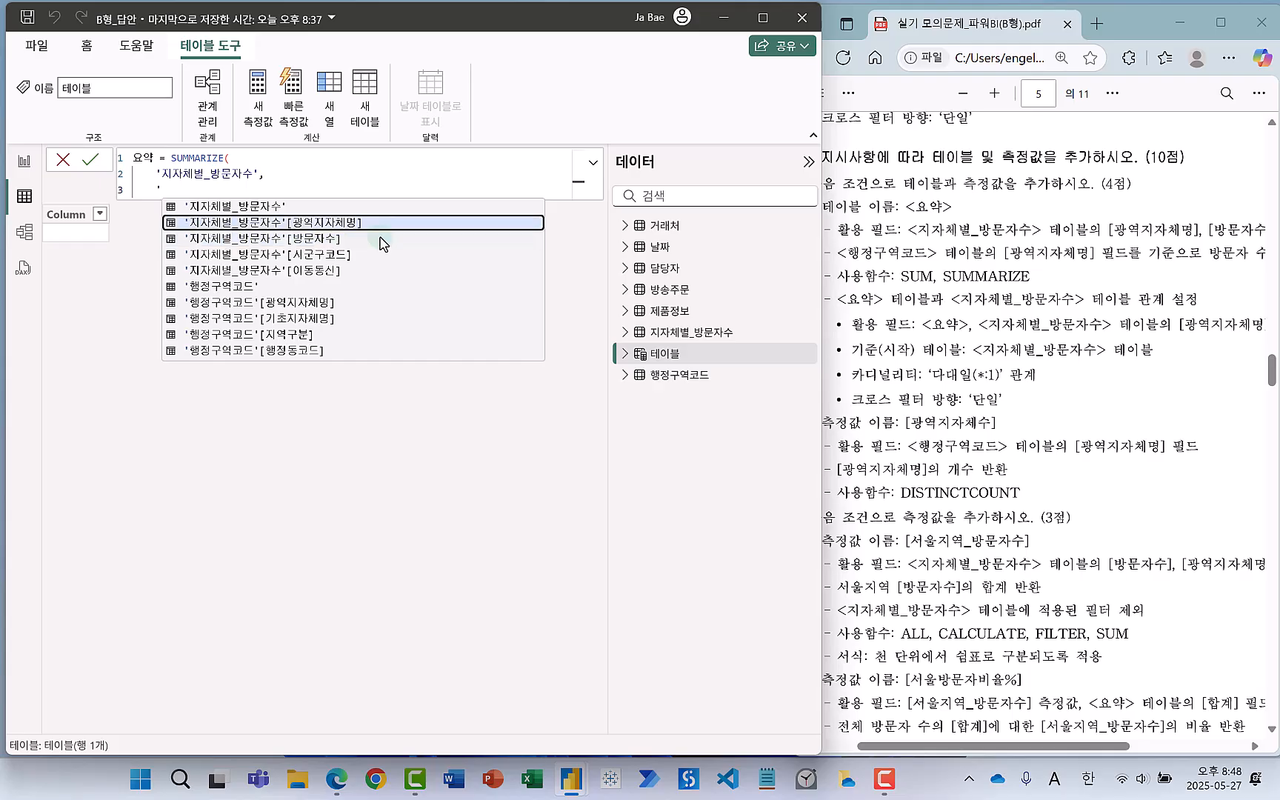
key("Tab")
Remove the unfinished '지자체별_방문자수' column reference from the formula's third line and start that argument line again.
key("BackSpace")
key("BackSpace")
key("BackSpace")
key("BackSpace")
key("BackSpace")
key("BackSpace")
key("BackSpace")
key("BackSpace")
key("BackSpace")
key("BackSpace")
key("BackSpace")
key("BackSpace")
key("BackSpace")
key("BackSpace")
key("BackSpace")
key("BackSpace")
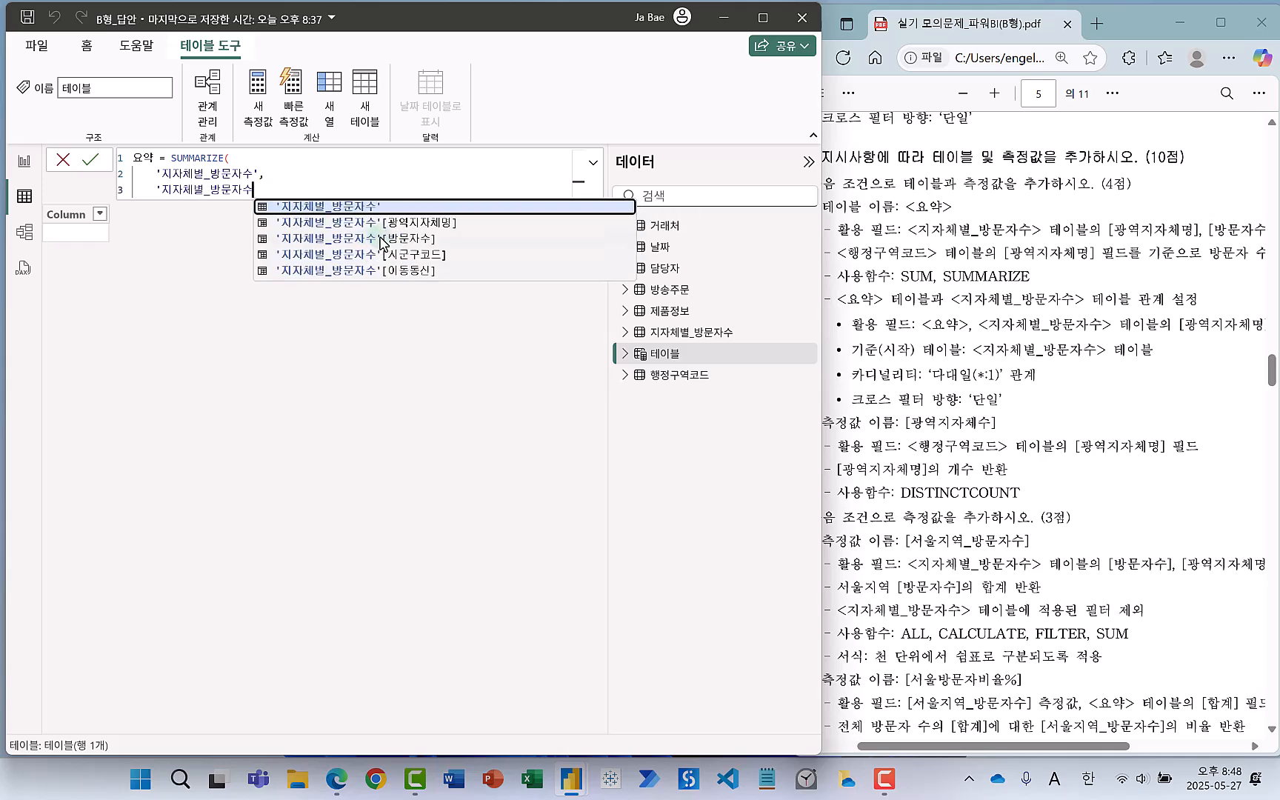
key("BackSpace")
key("BackSpace")
key("BackSpace")
key("BackSpace")
key("BackSpace")
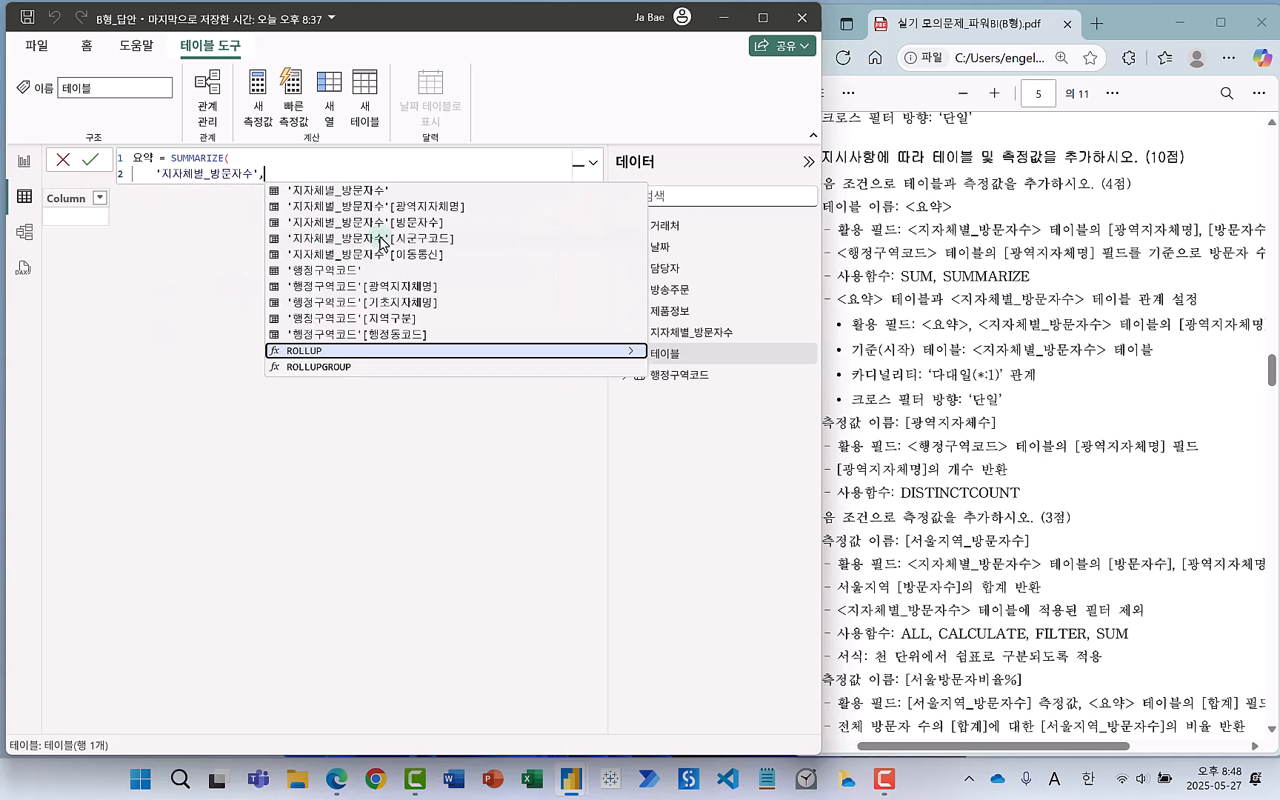
key("shift+Return")
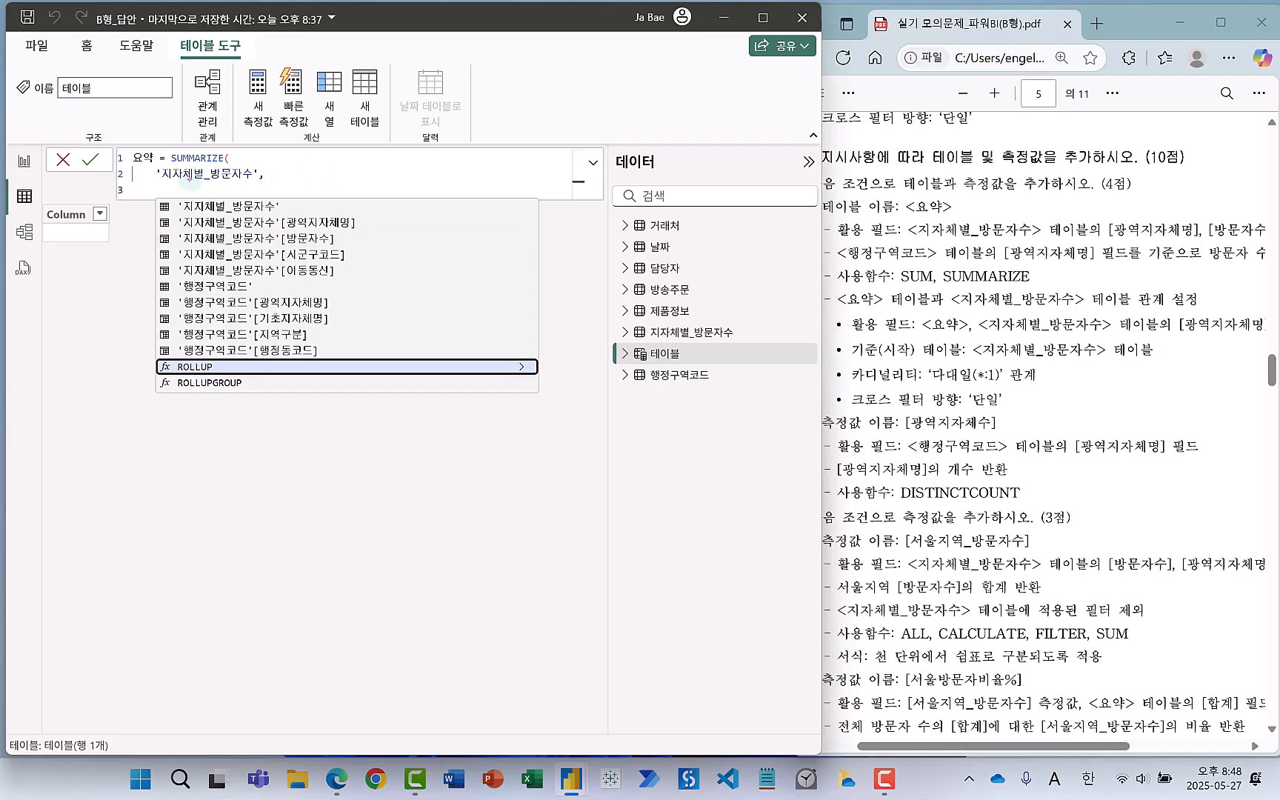
Enter [광역지자체명] as the group-by column of SUMMARIZE and start a line for the next argument.
mouse_move(155, 166)
left_mouse_down()
mouse_move(191, 183)
mouse_move(267, 184)
left_mouse_up()
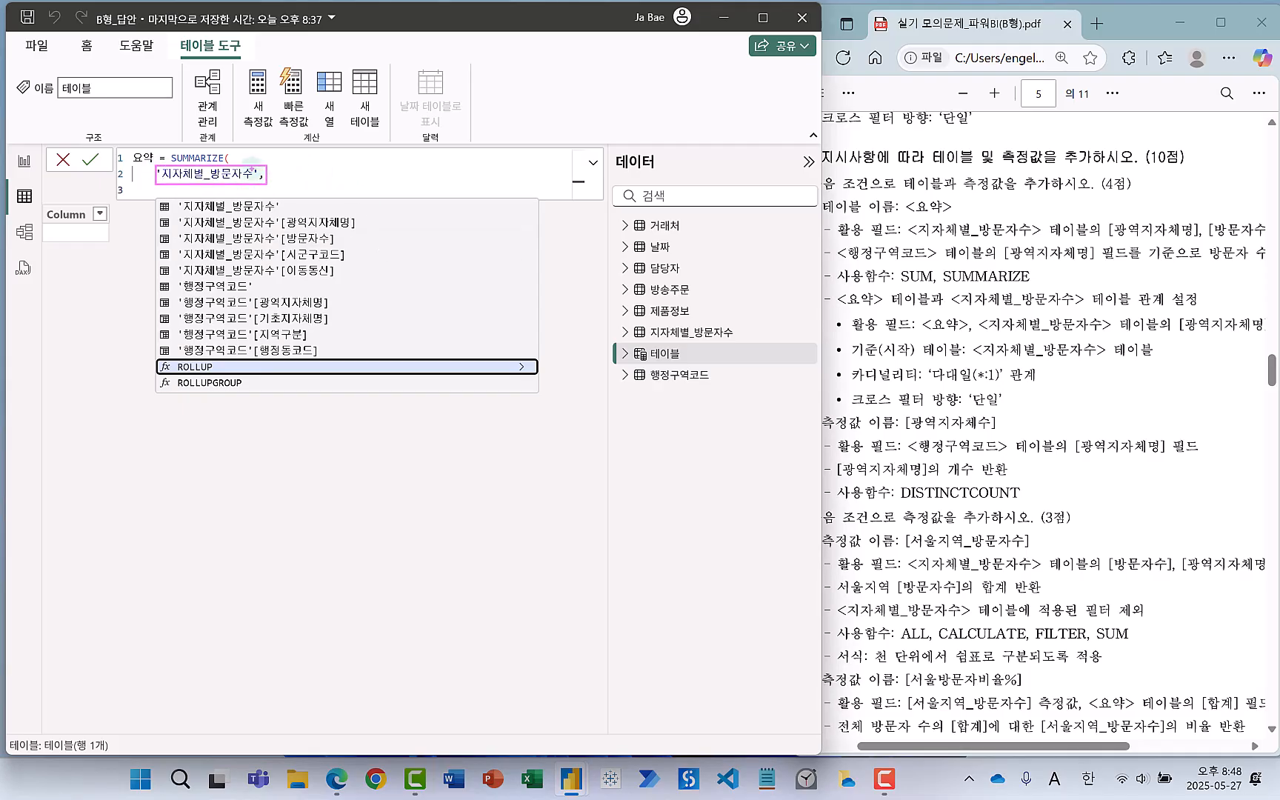
key("Escape")
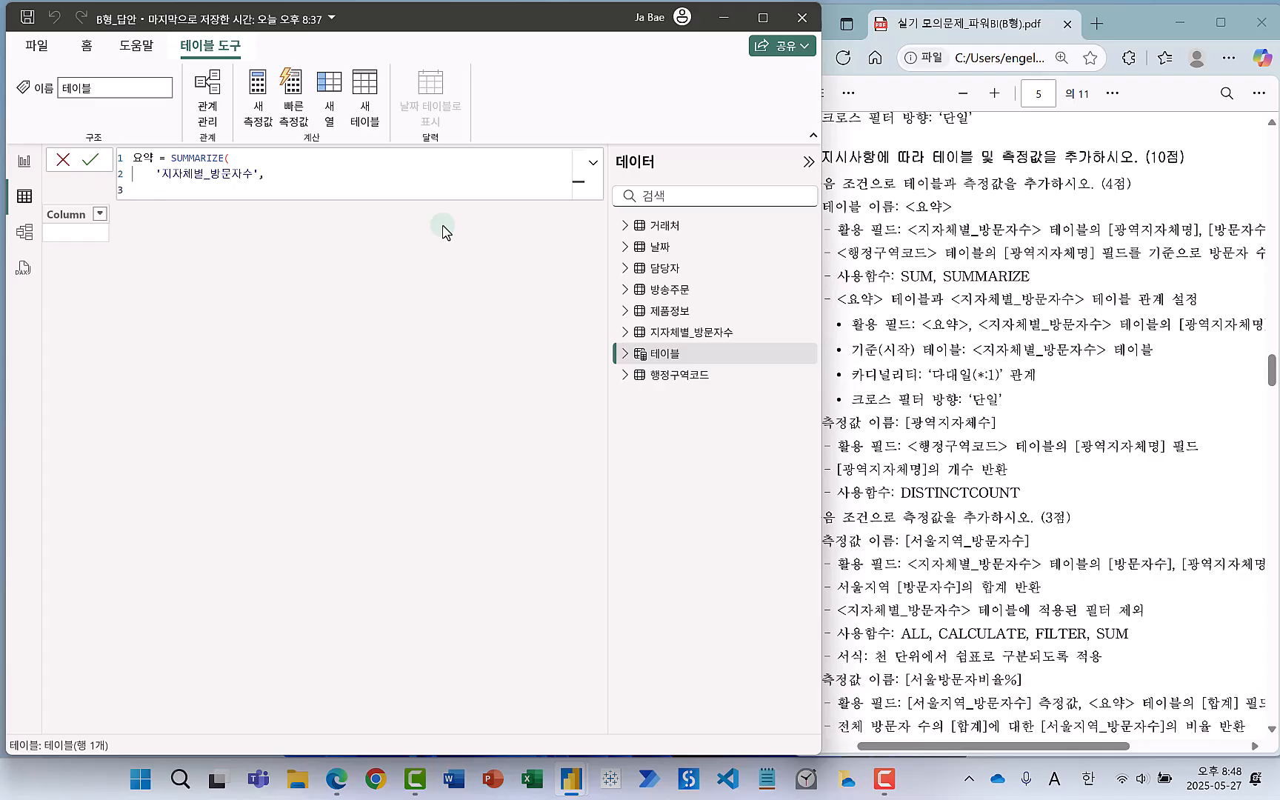
type("[")
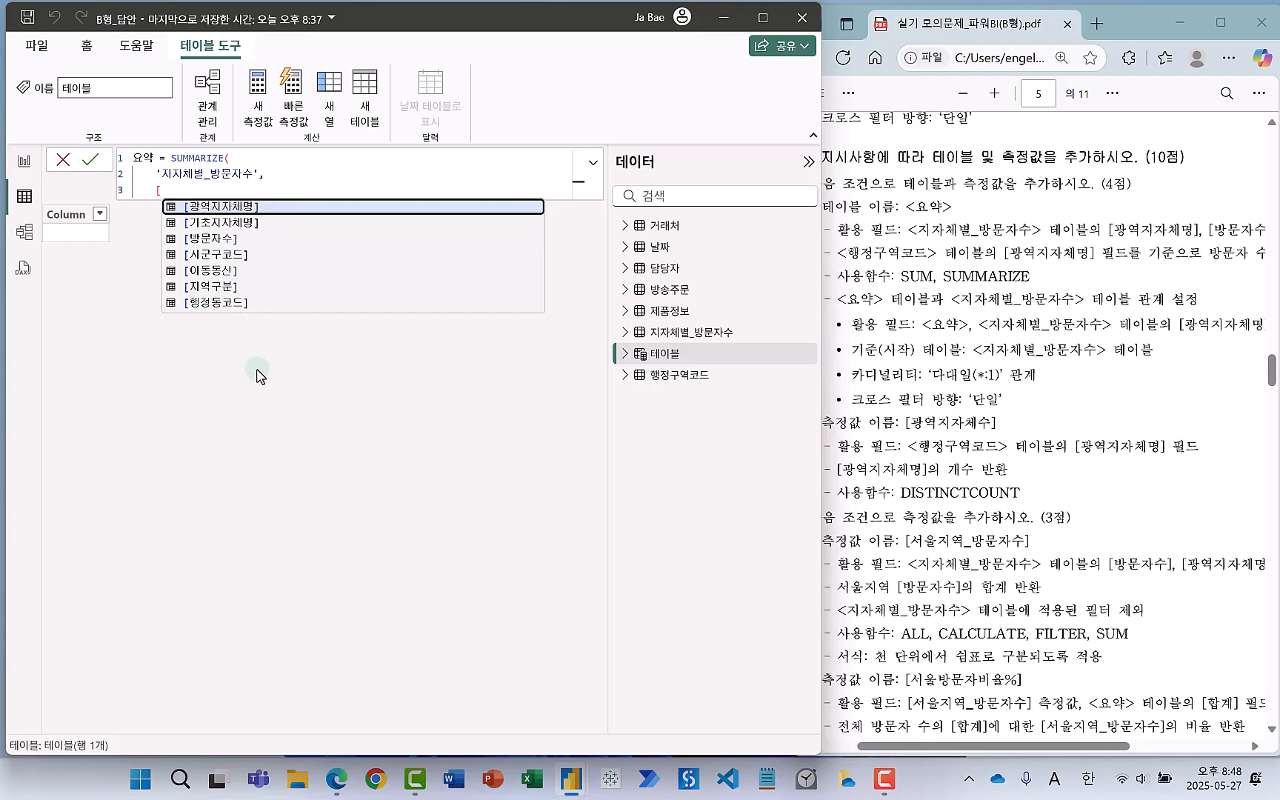
key("Tab")
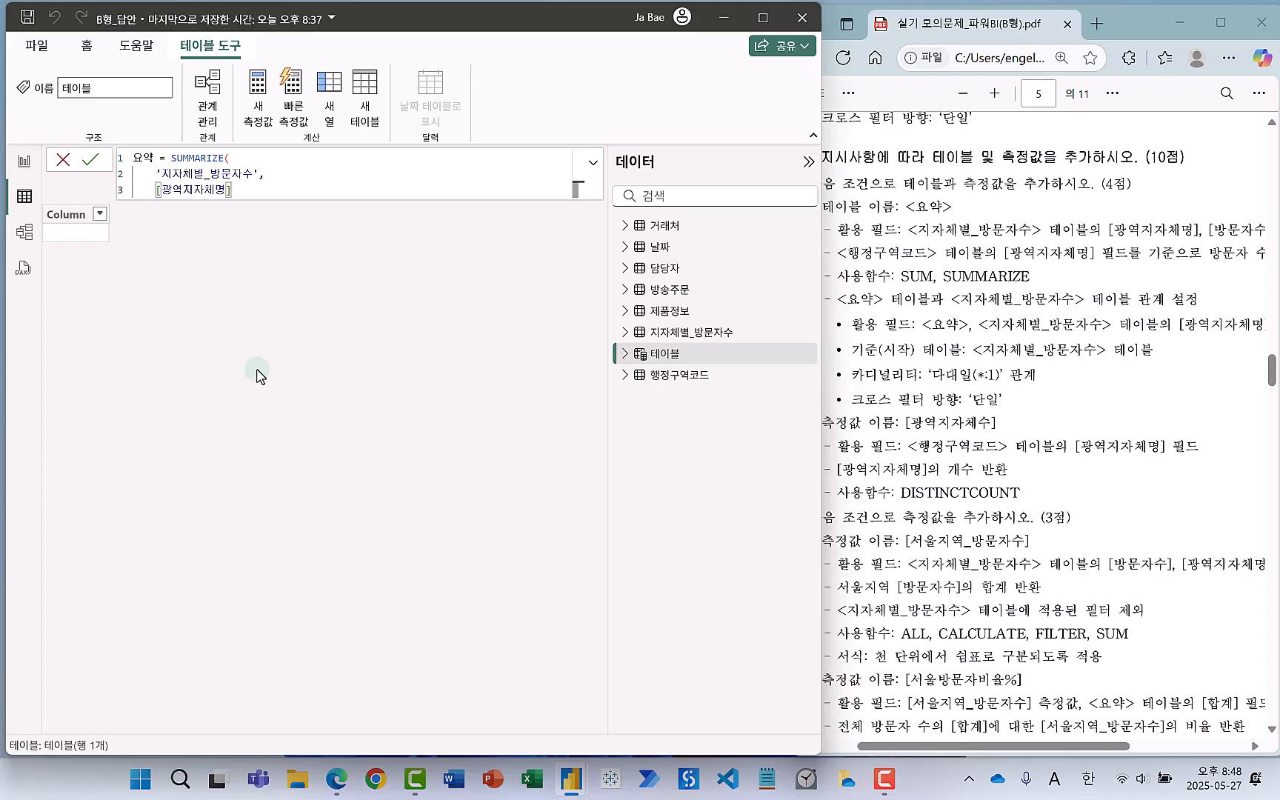
type(",")
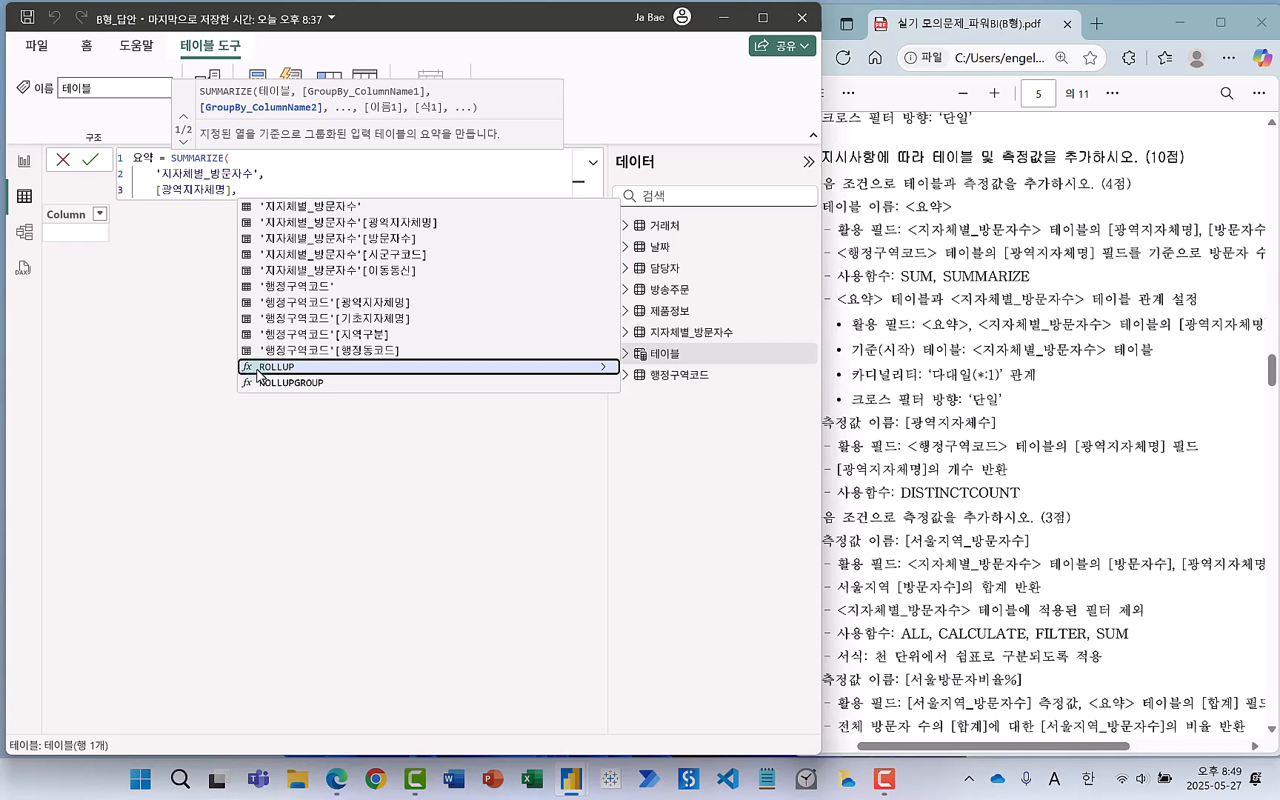
key("shift+Return")
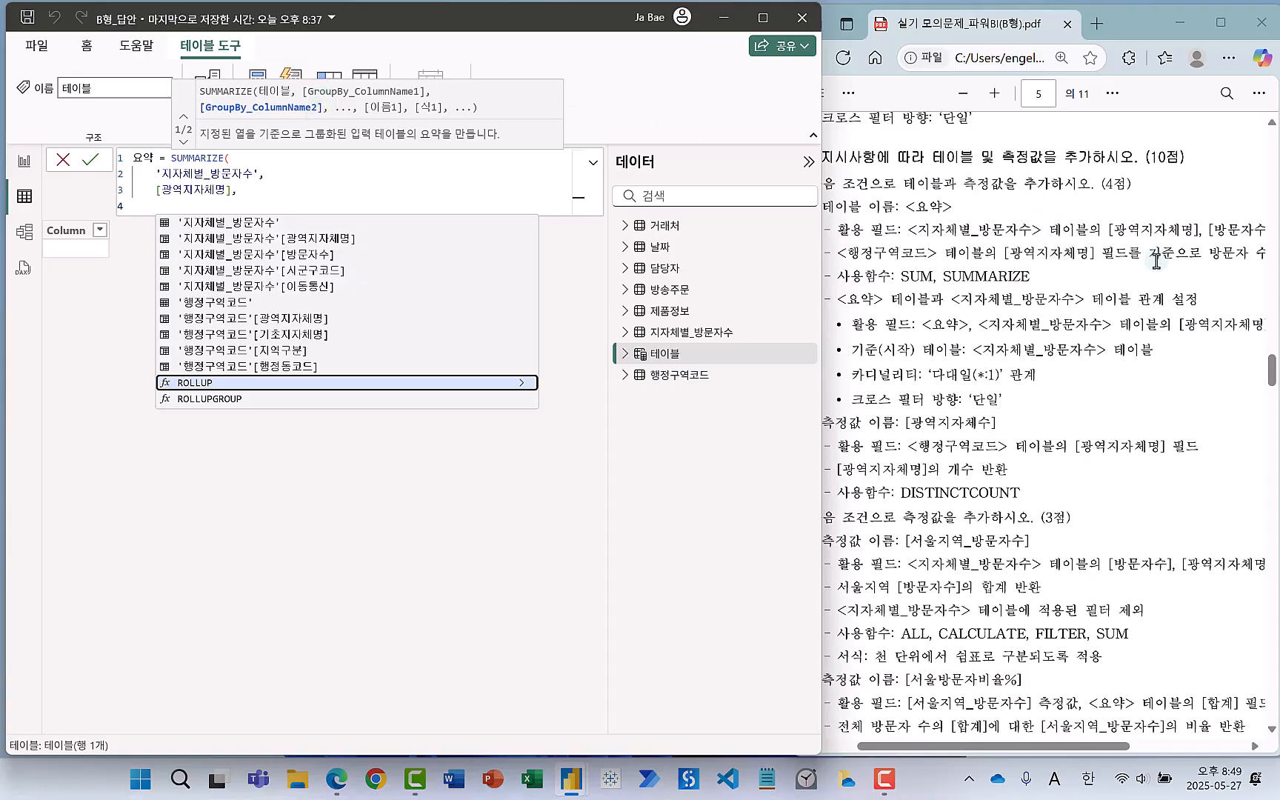
Check the task's aggregation condition and enter "합계" as the name of the summarized column, followed by a comma.
left_click(1111, 748)
left_click_drag(1112, 748, 1187, 748)
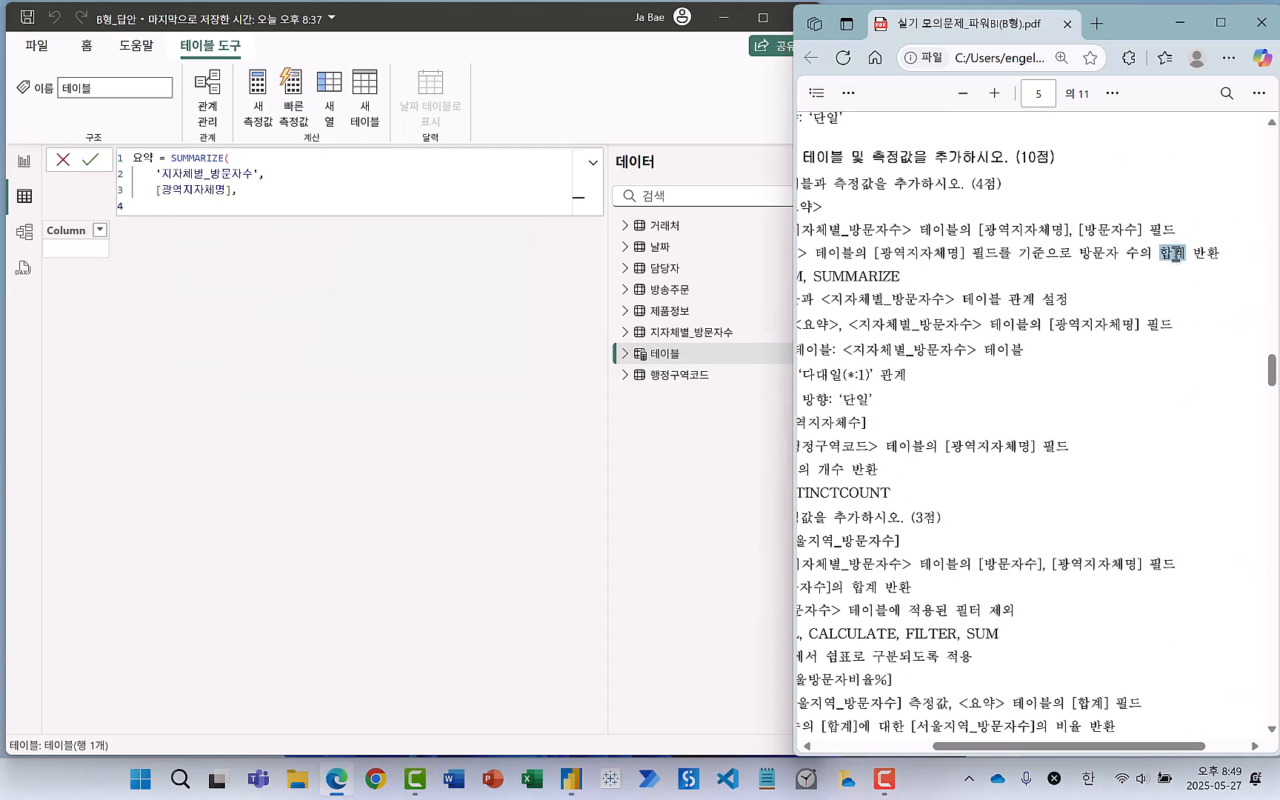
left_click_drag(1176, 254, 1186, 251)
left_click(185, 207)
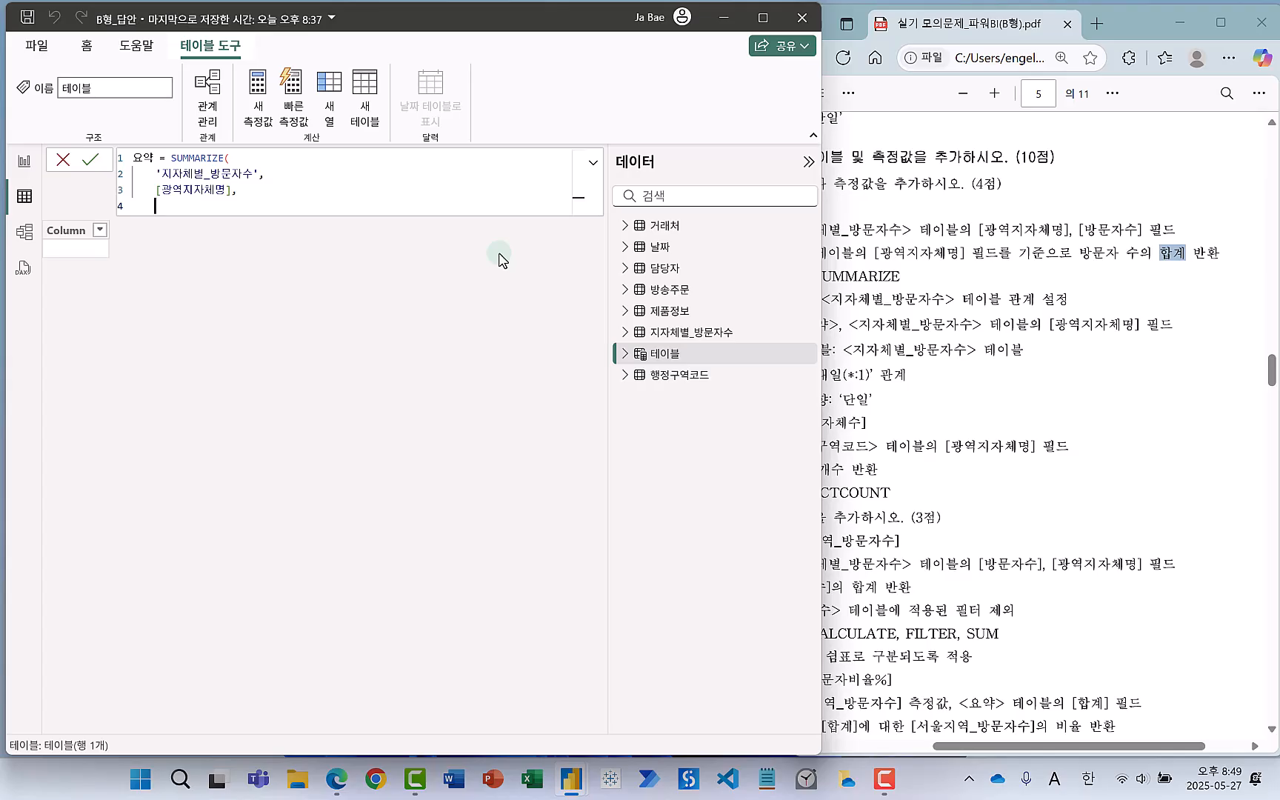
type("\"")
key("Hangul")
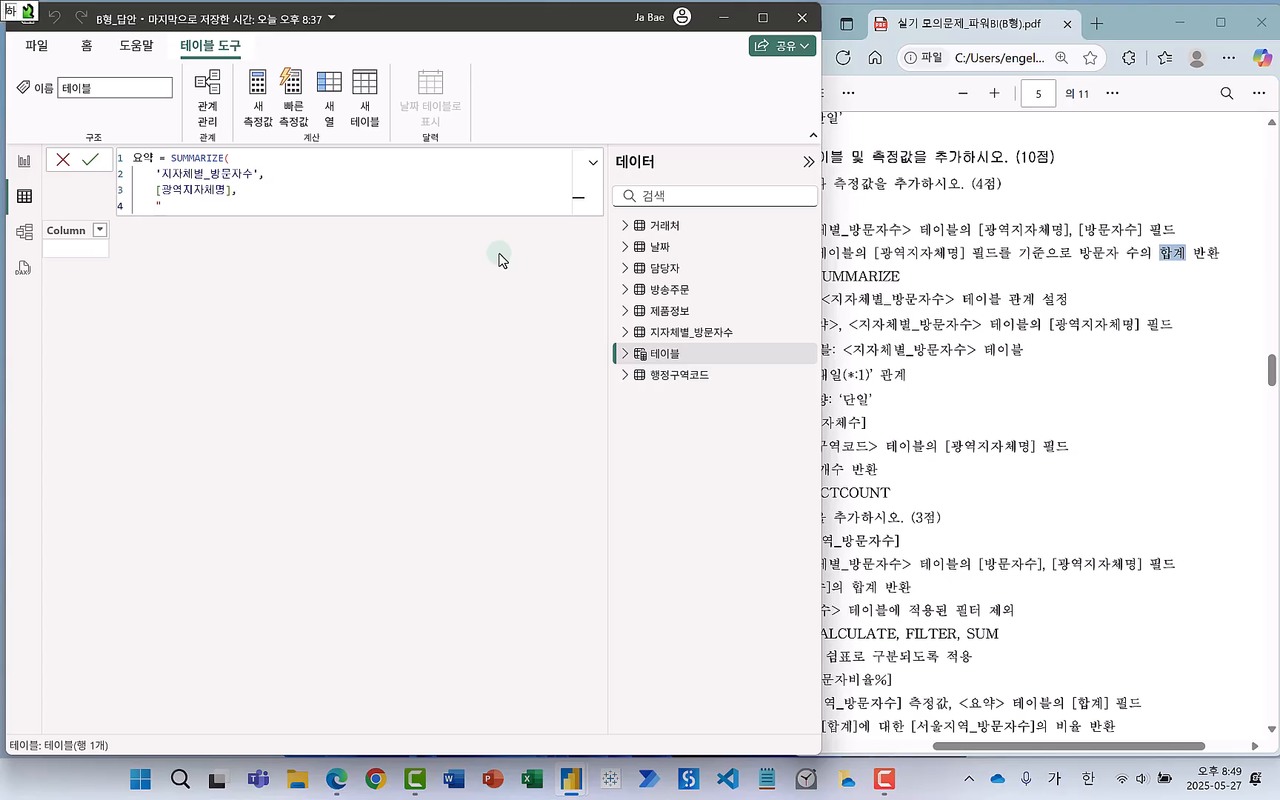
type("ㅇ")
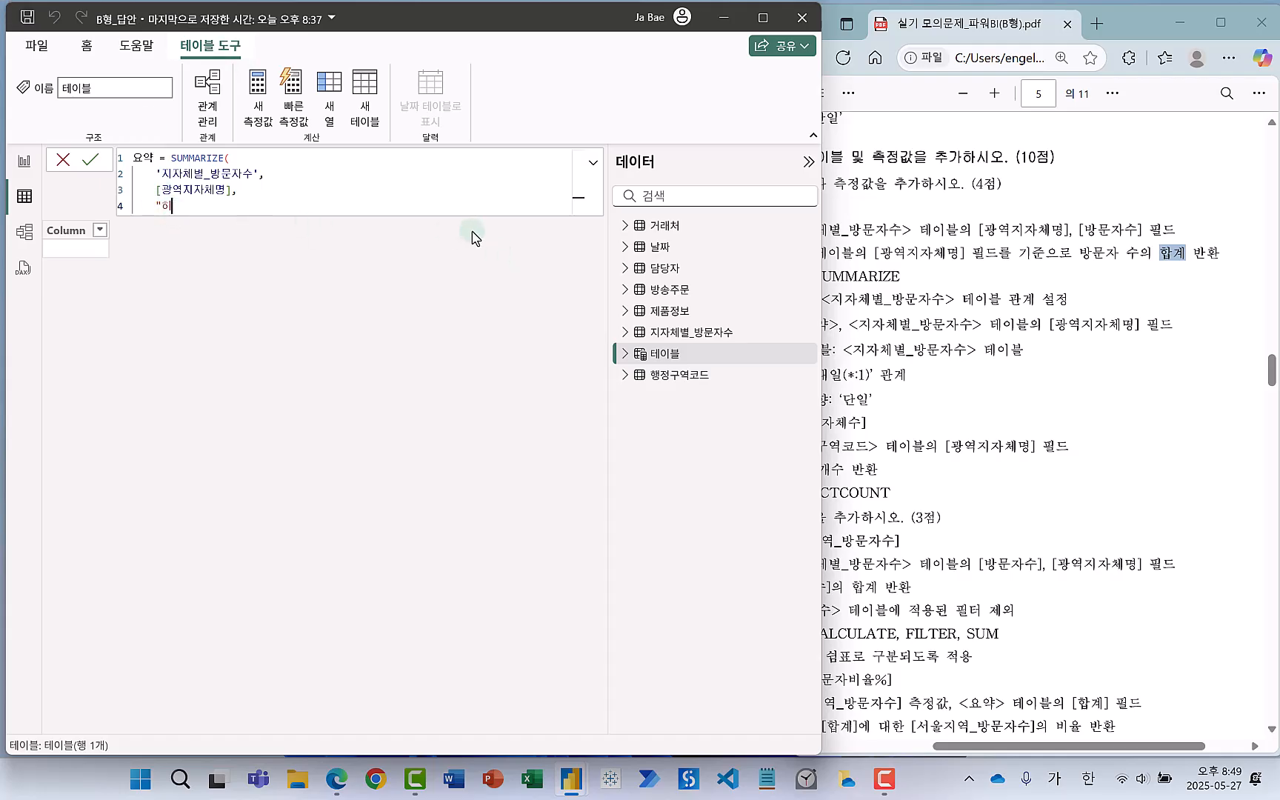
key("BackSpace")
type(",")
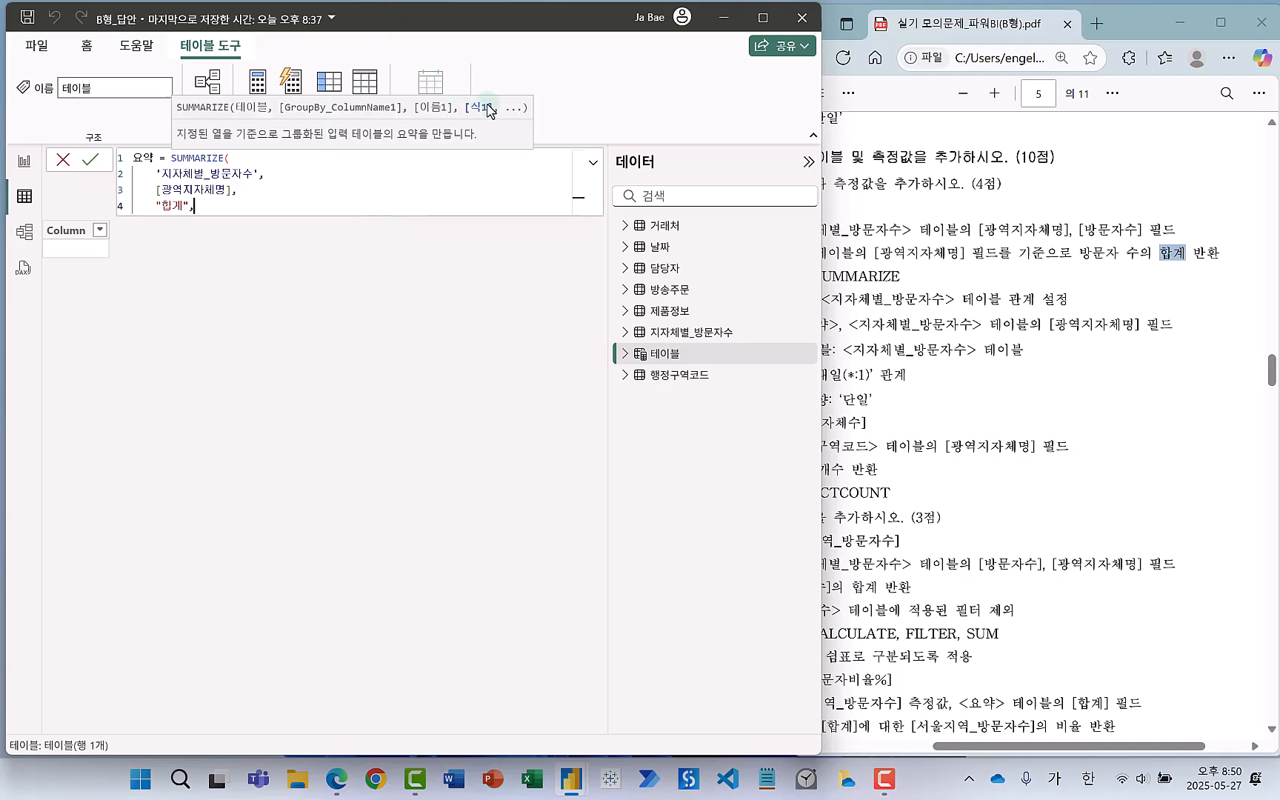
Start a line for the expression argument and check which field and function the task requires for it.
left_click_drag(155, 198, 188, 219)
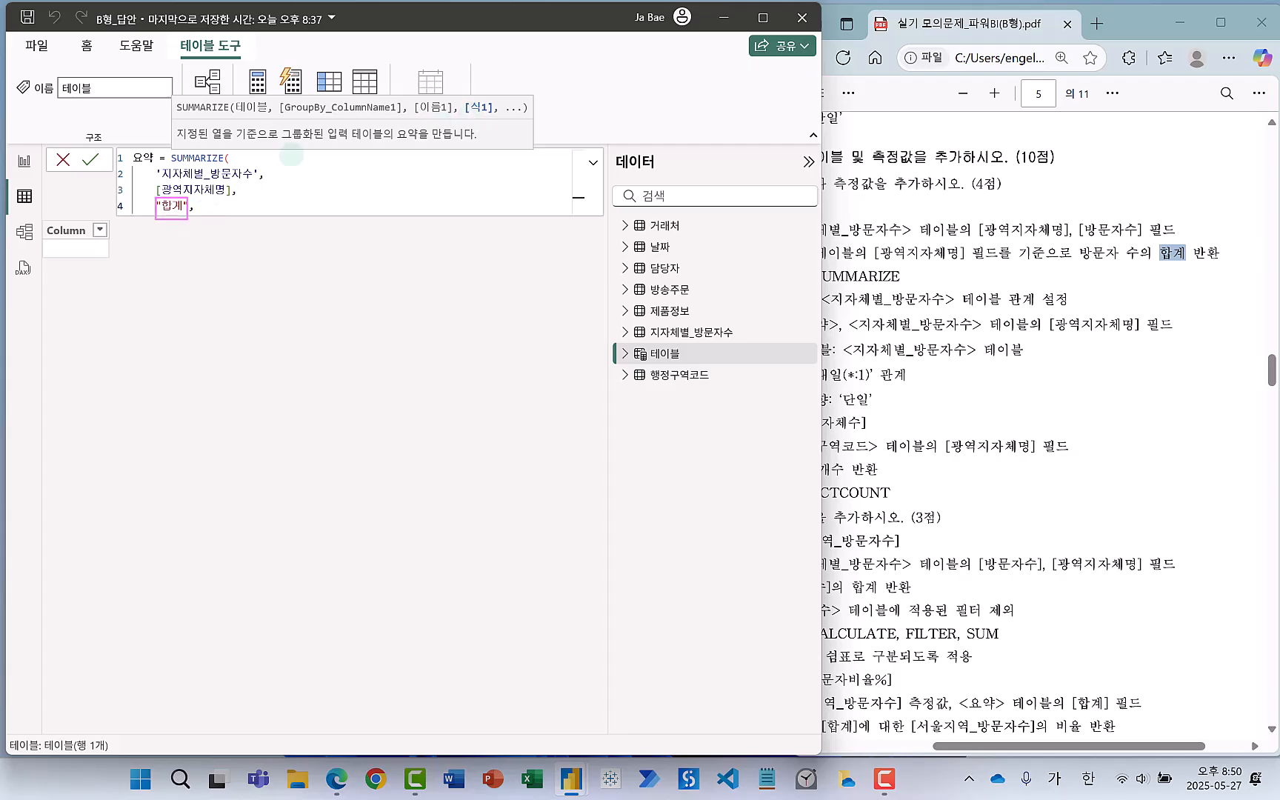
left_click_drag(458, 94, 498, 124)
mouse_move(480, 74)
left_mouse_down()
mouse_move(486, 93)
mouse_move(496, 65)
left_mouse_up()
key("Escape")
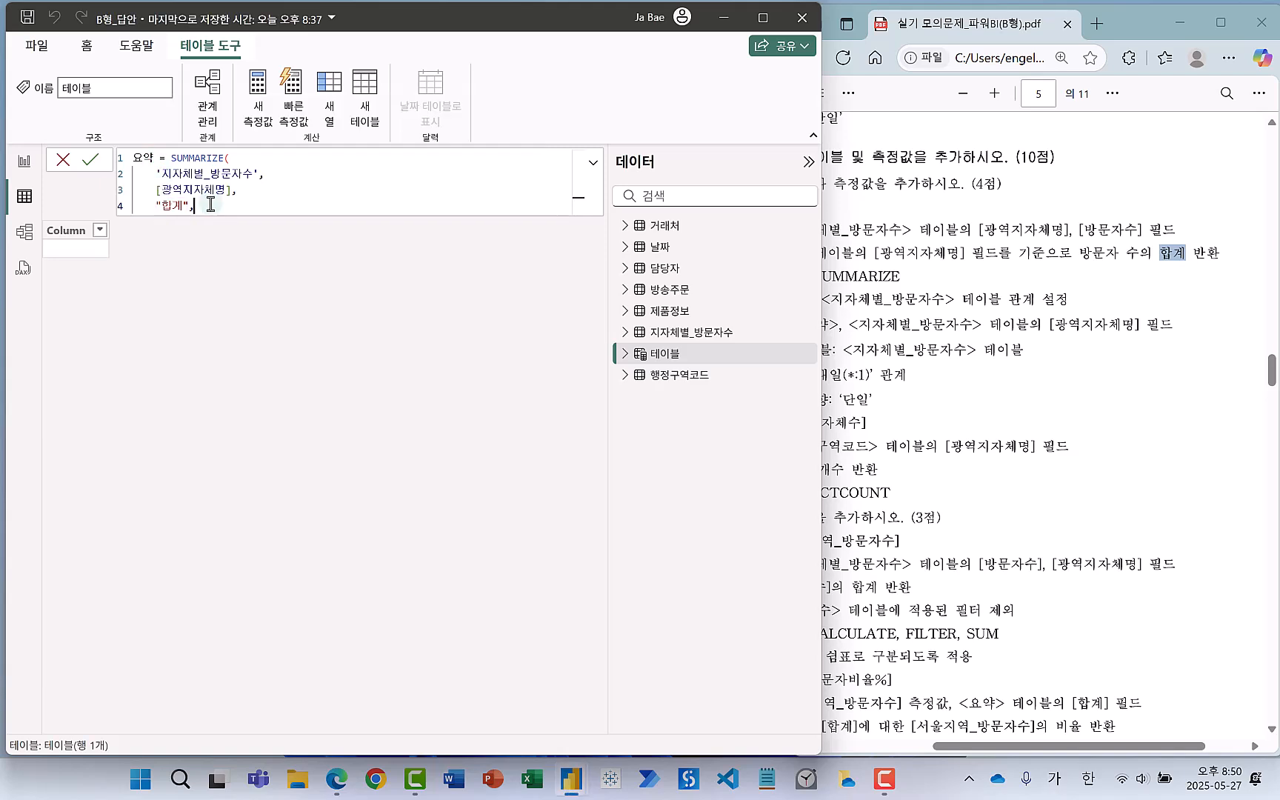
key("shift+Return")
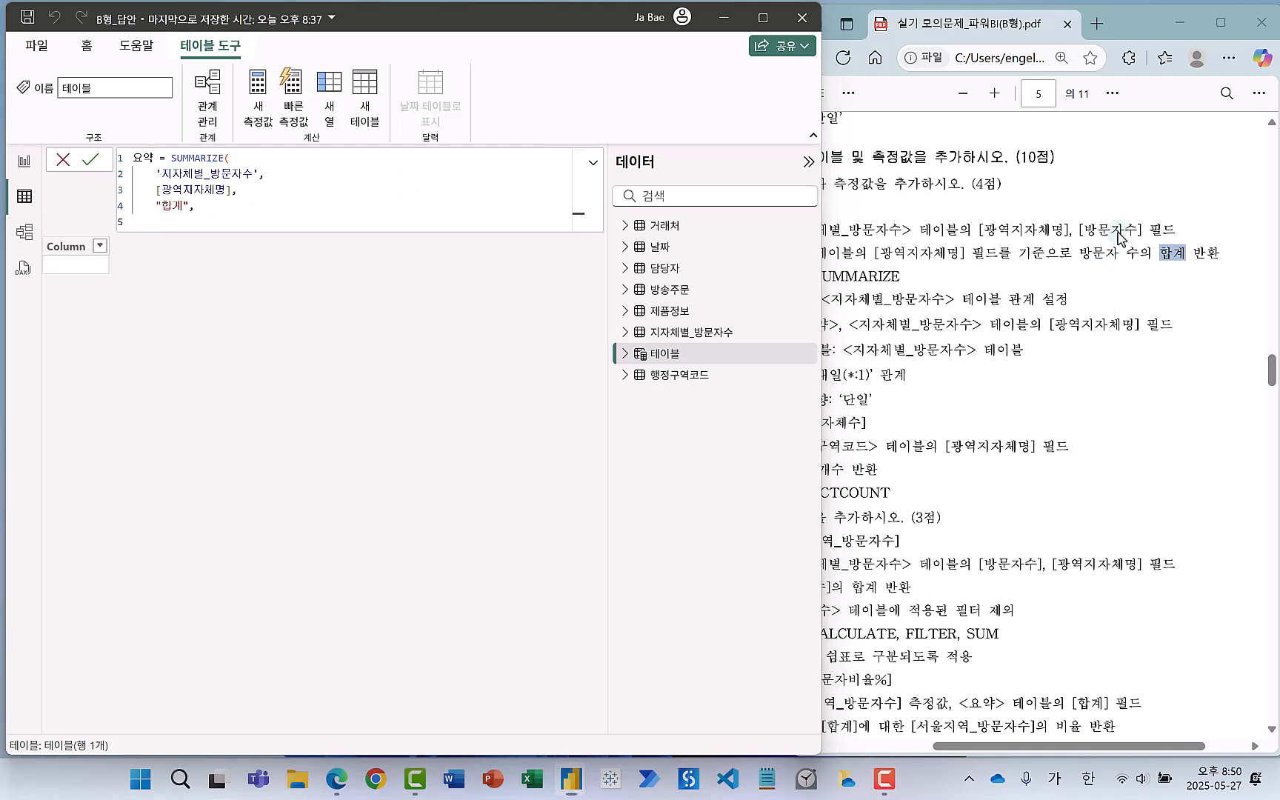
mouse_move(1079, 220)
left_mouse_down()
mouse_move(1124, 244)
mouse_move(1149, 241)
left_mouse_up()
key("Escape")
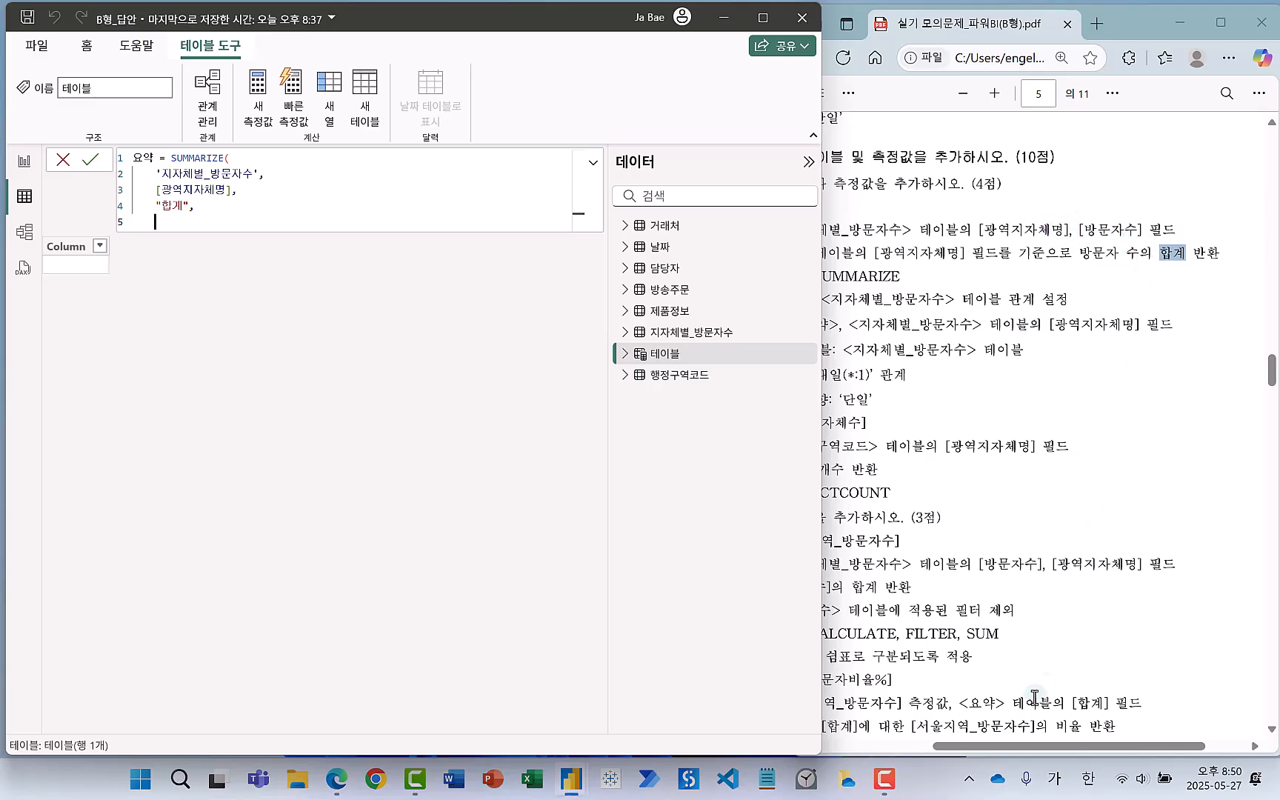
left_click_drag(1001, 747, 926, 747)
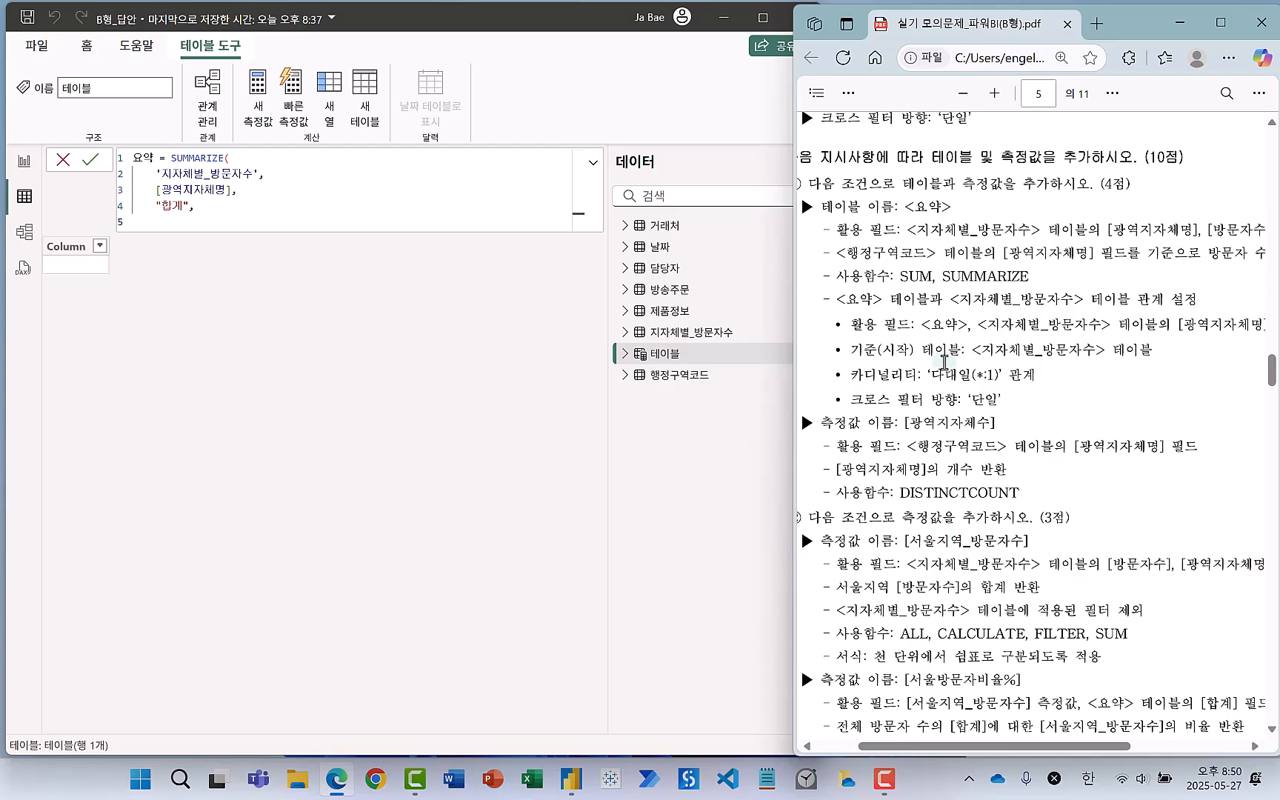
left_click_drag(891, 260, 945, 300)
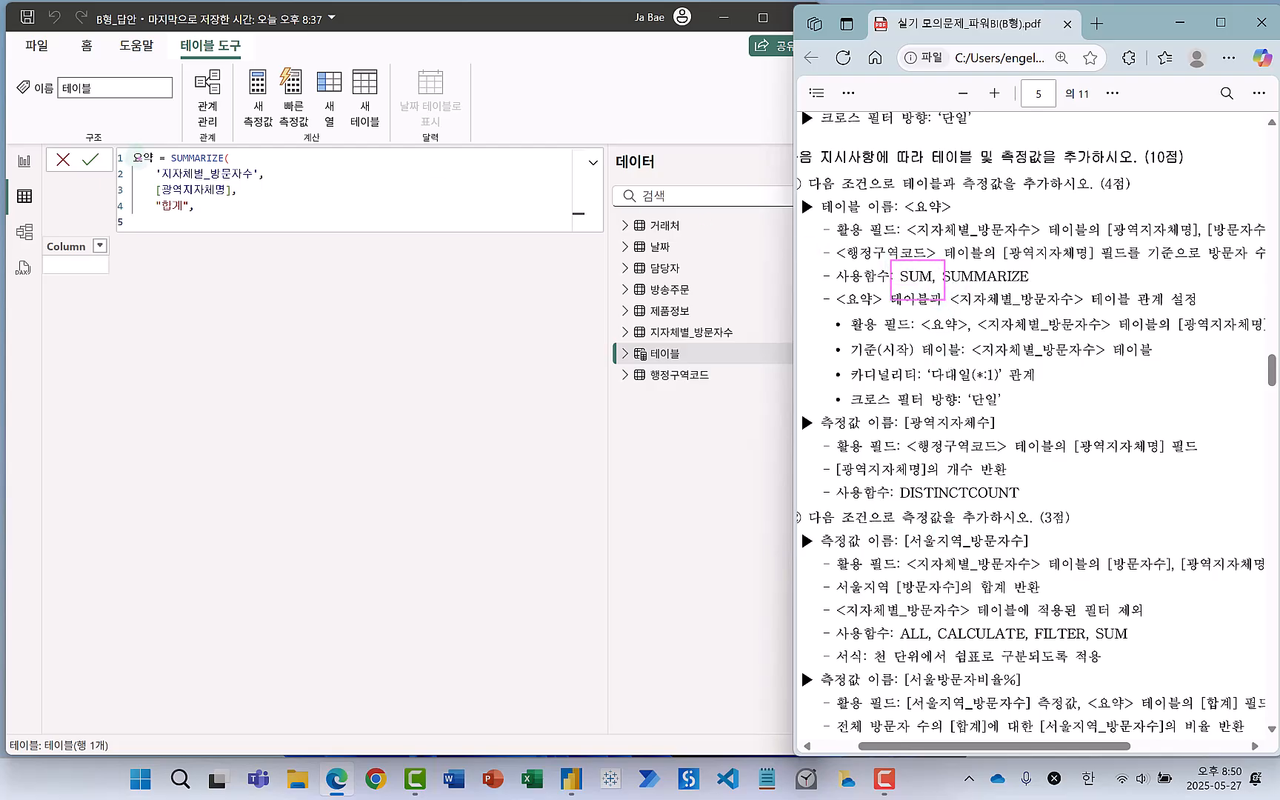
Enter SUM('지자체별_방문자수'[방문자수]) as the expression for the "합계" column.
left_click(168, 219)
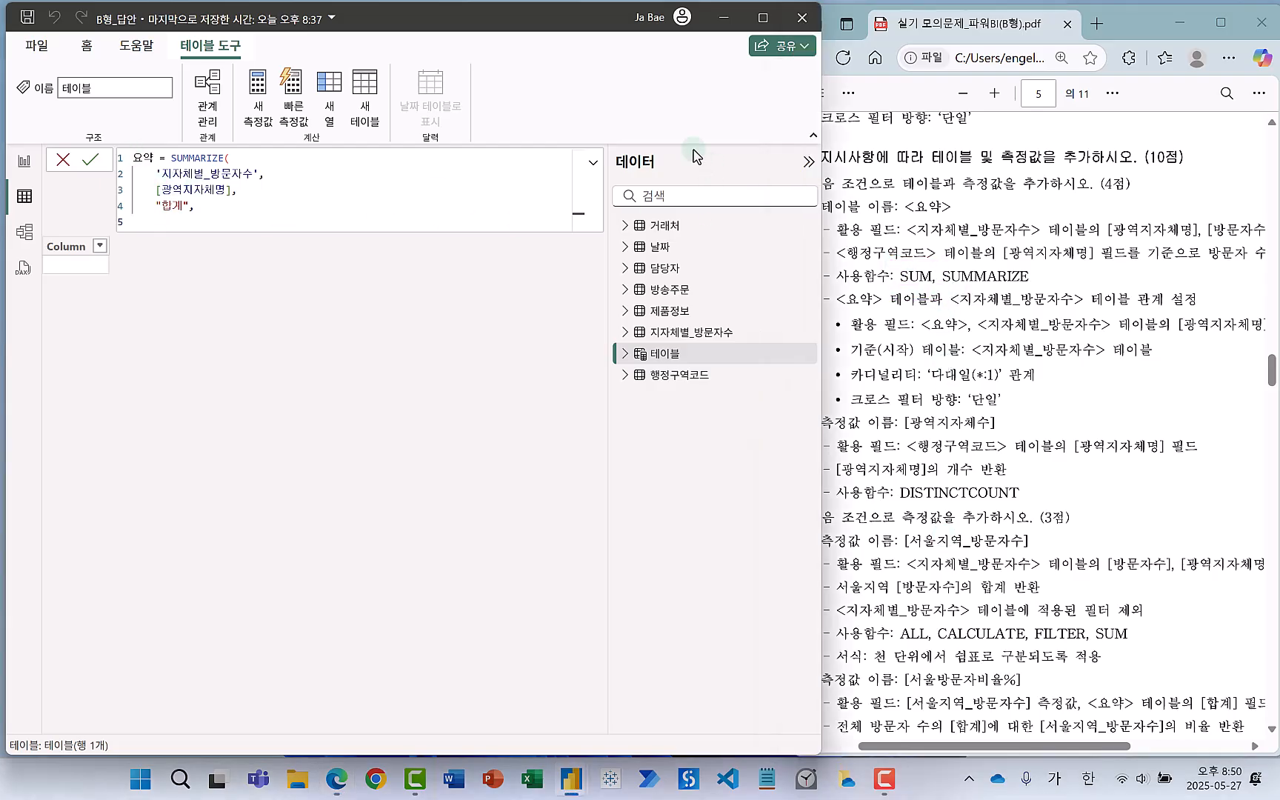
type("su")
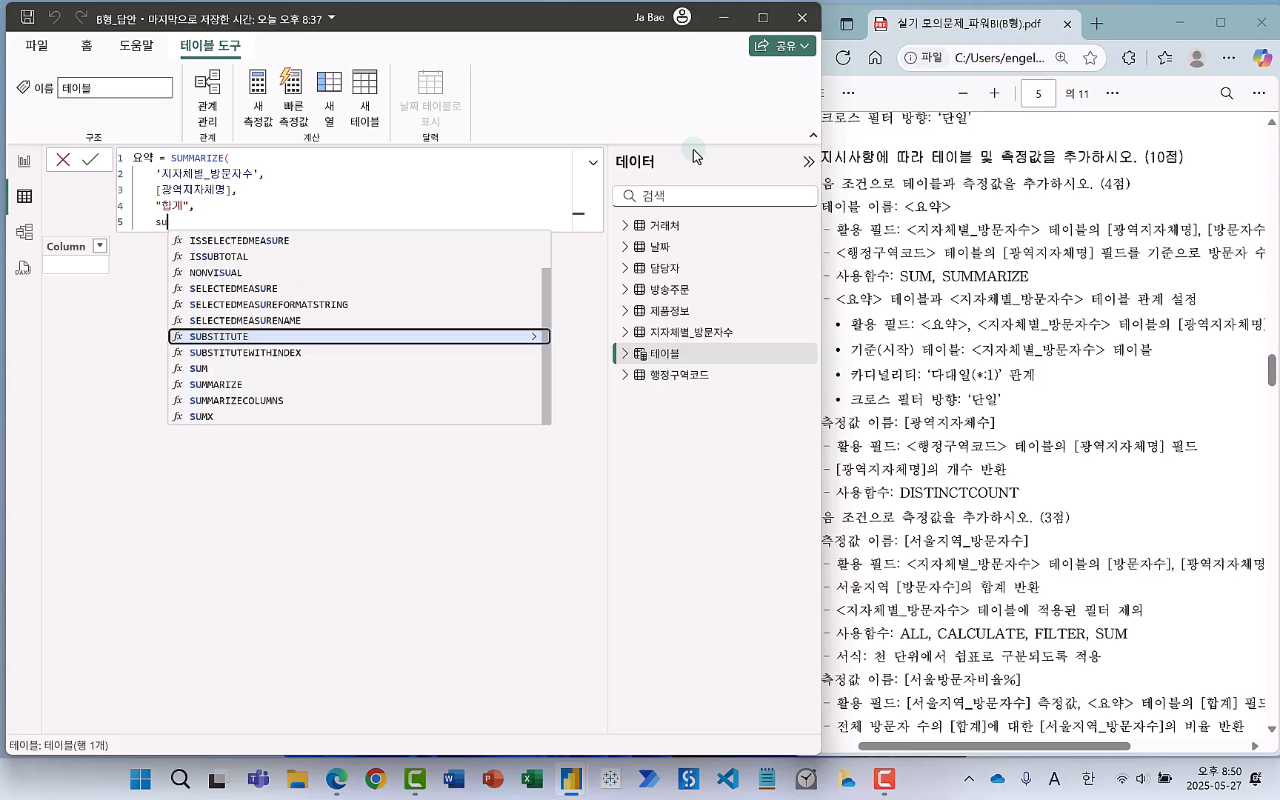
type("m(")
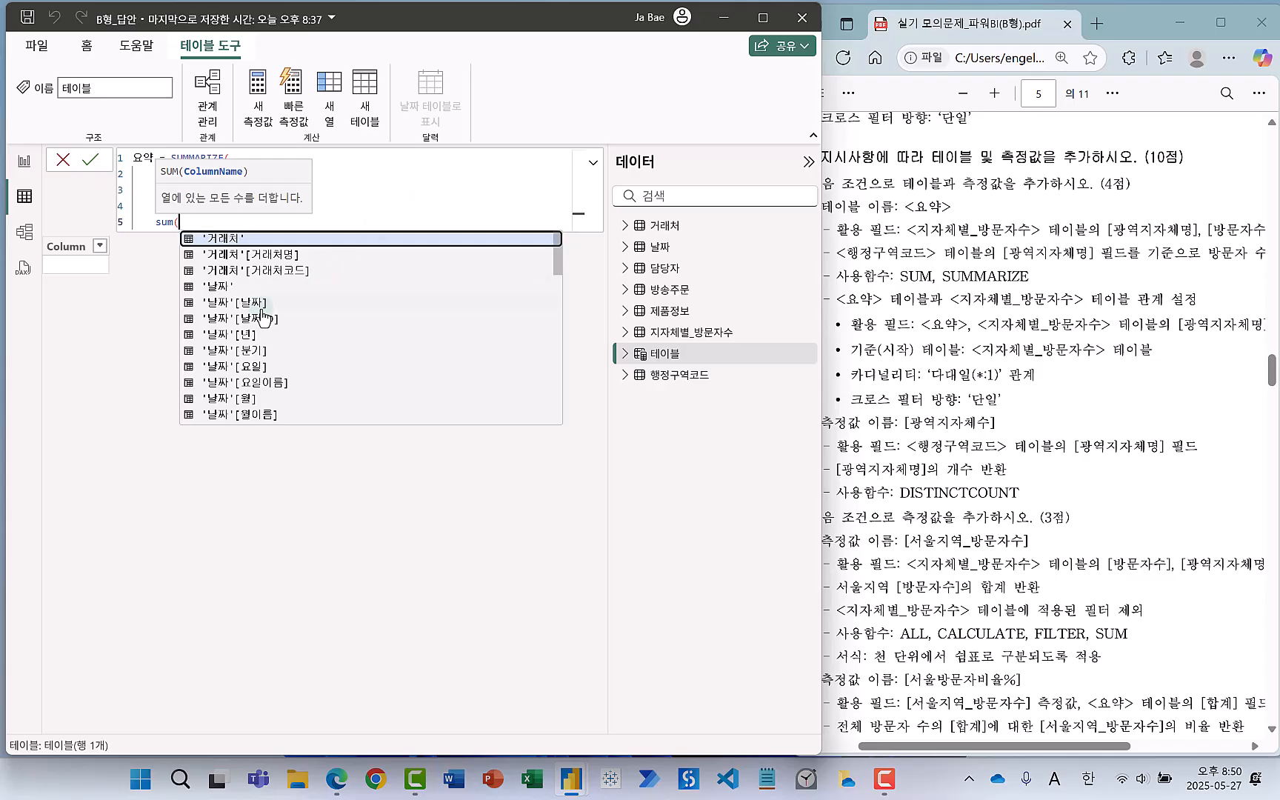
scroll(263, 320, "down", 4)
scroll(263, 320, "down", 2)
scroll(263, 321, "down", 7)
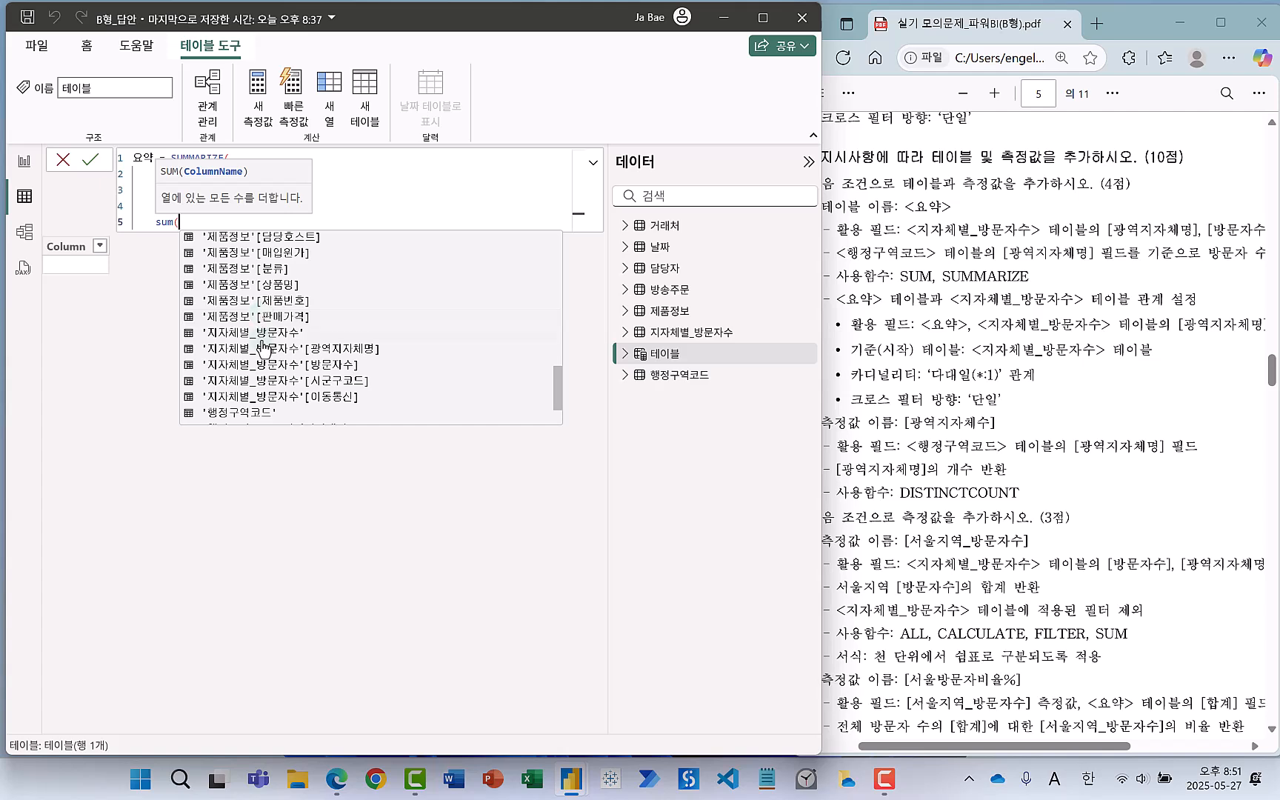
left_click(279, 365)
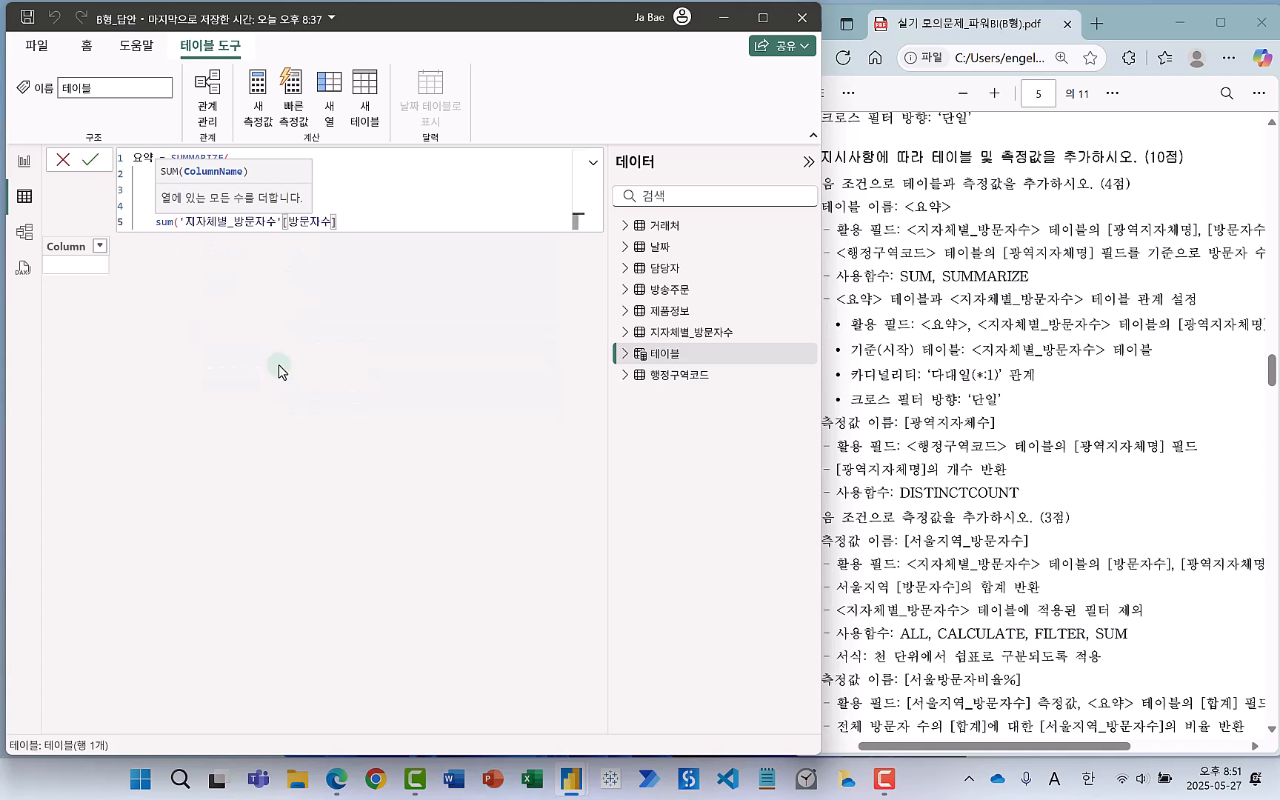
type(")")
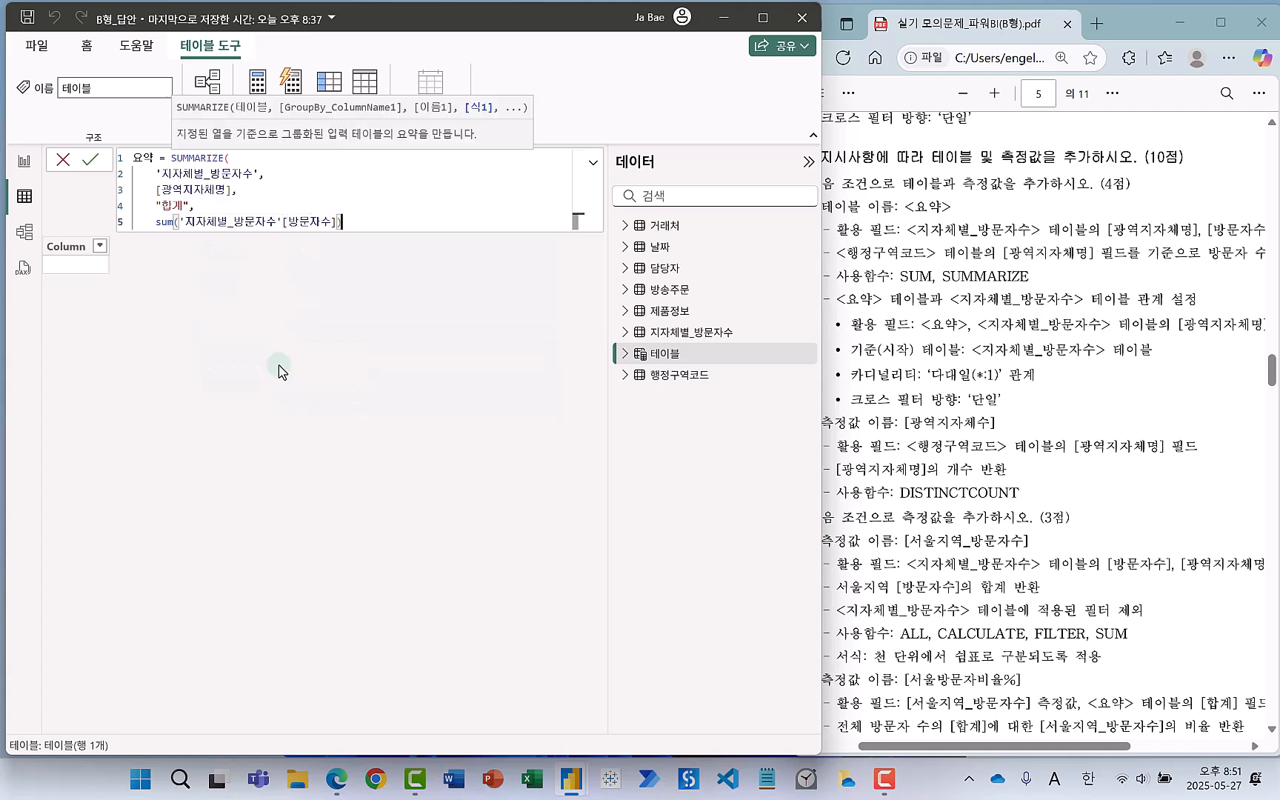
Close the SUMMARIZE function on its own line and commit the formula to create the 요약 table.
key("shift+Return")
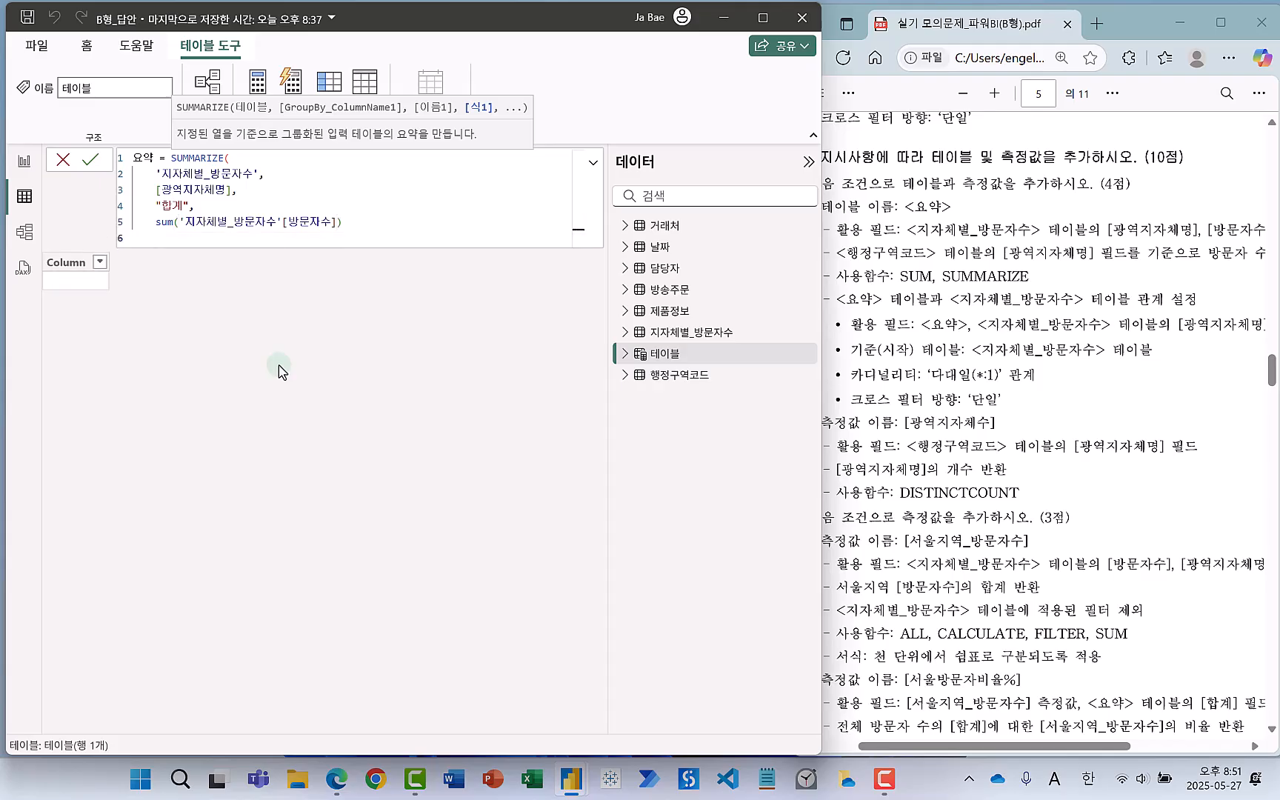
type(")")
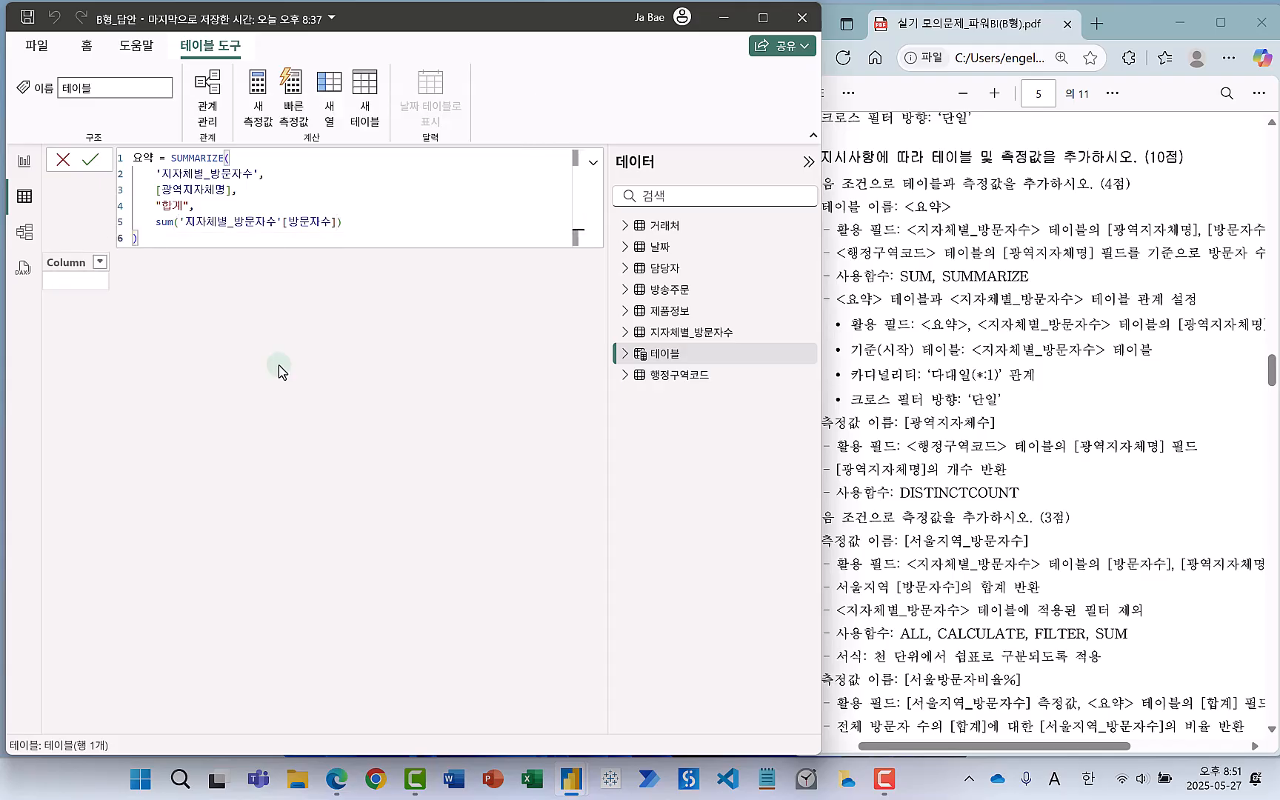
key("Return")
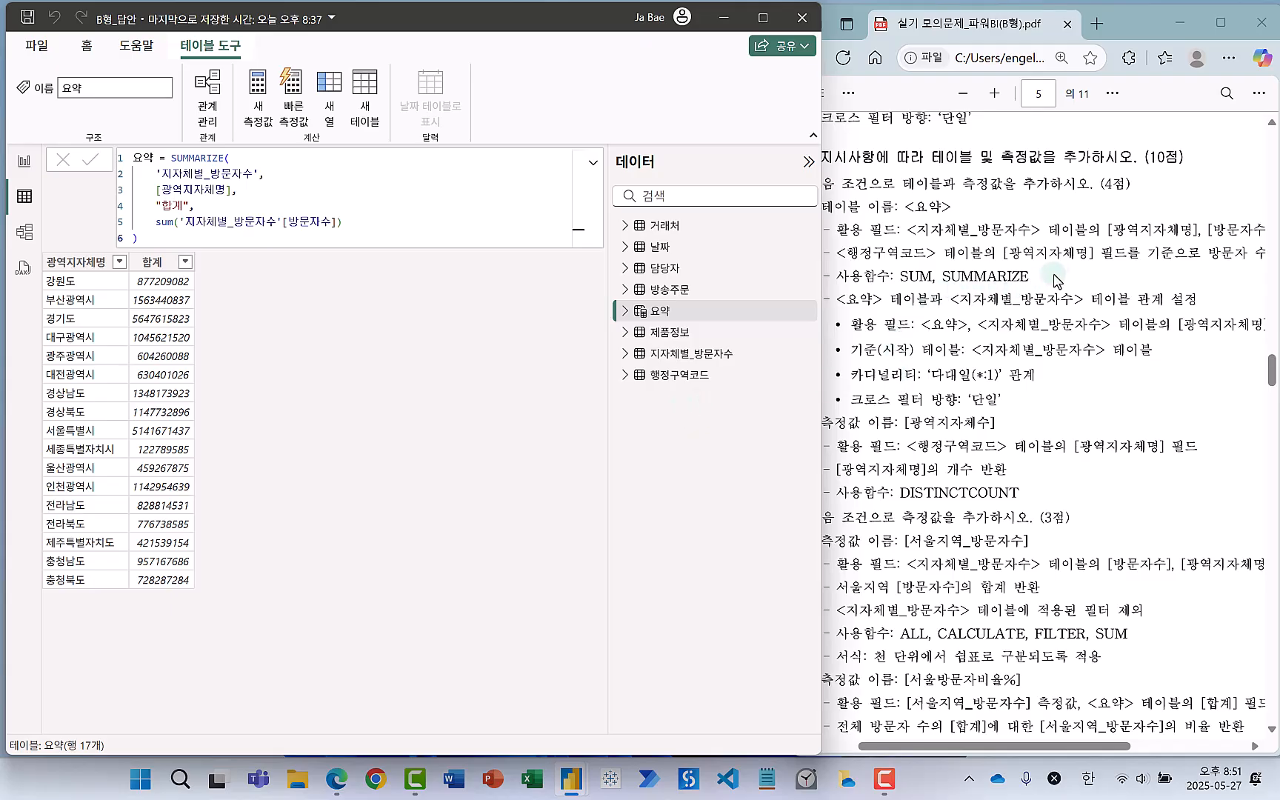
Examine the 광역지자체명 and 합계 columns of the 요약 table and its entry in the data list.
left_click(66, 283)
left_click_drag(41, 272, 117, 570)
left_click_drag(124, 274, 199, 570)
left_click_drag(34, 243, 204, 599)
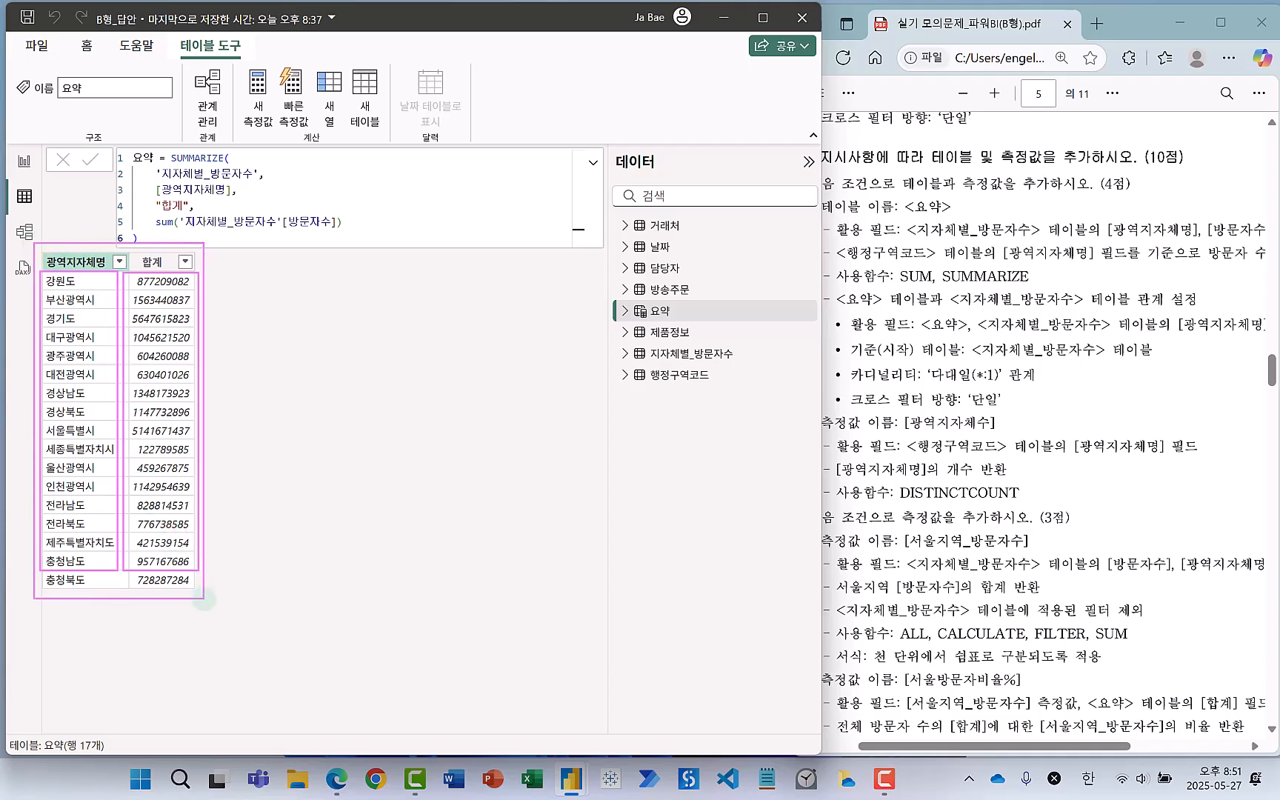
mouse_move(625, 315)
left_mouse_down()
mouse_move(681, 326)
mouse_move(721, 289)
left_mouse_up()
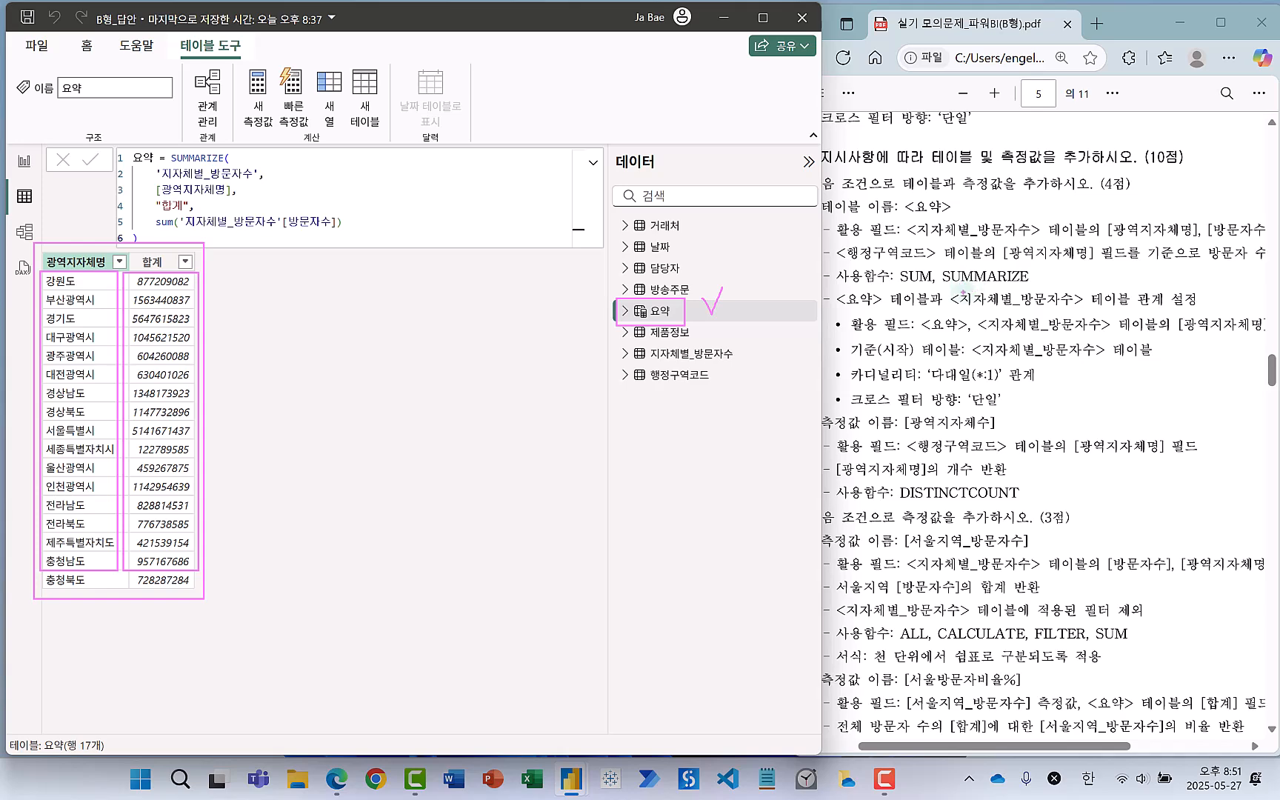
Read the task's conditions for the relationship between the <요약> and <지자체별_방문자수> tables.
left_click_drag(949, 289, 1086, 307)
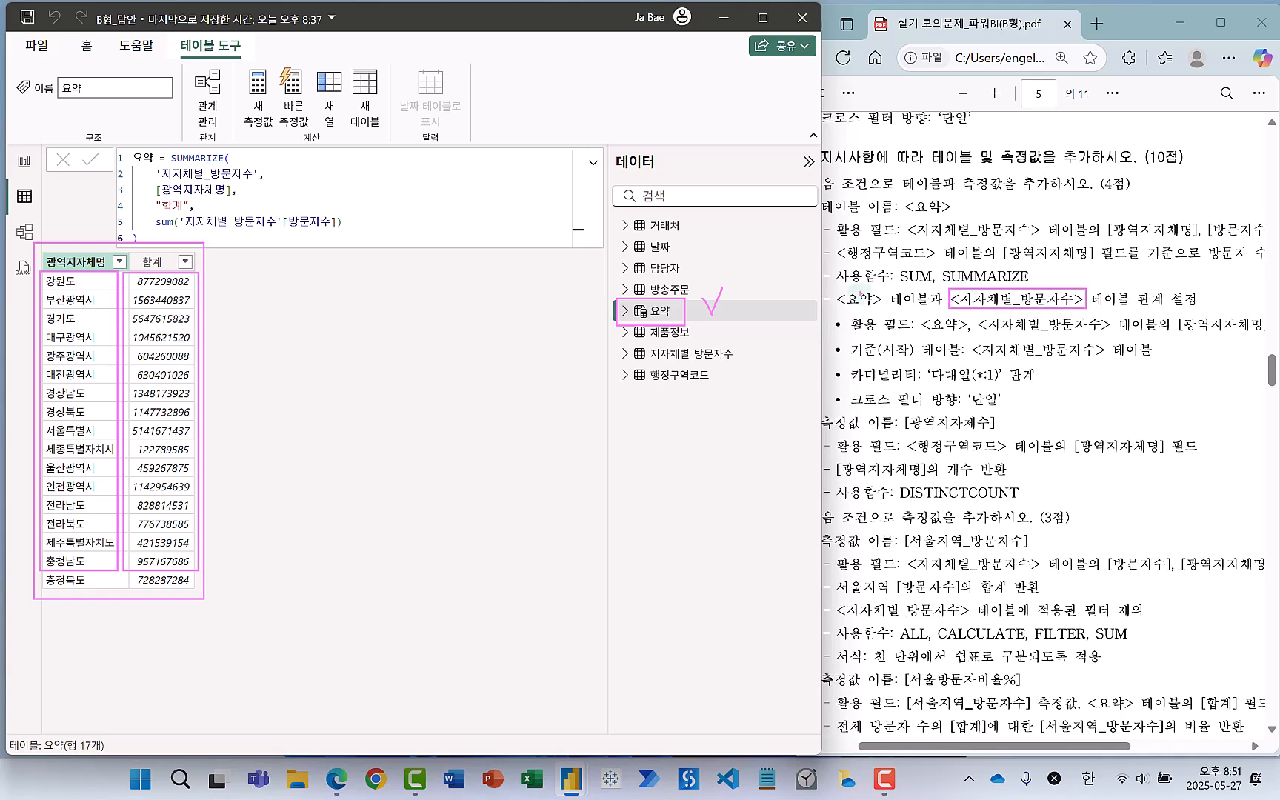
left_click_drag(835, 289, 884, 308)
left_click_drag(1139, 306, 1194, 299)
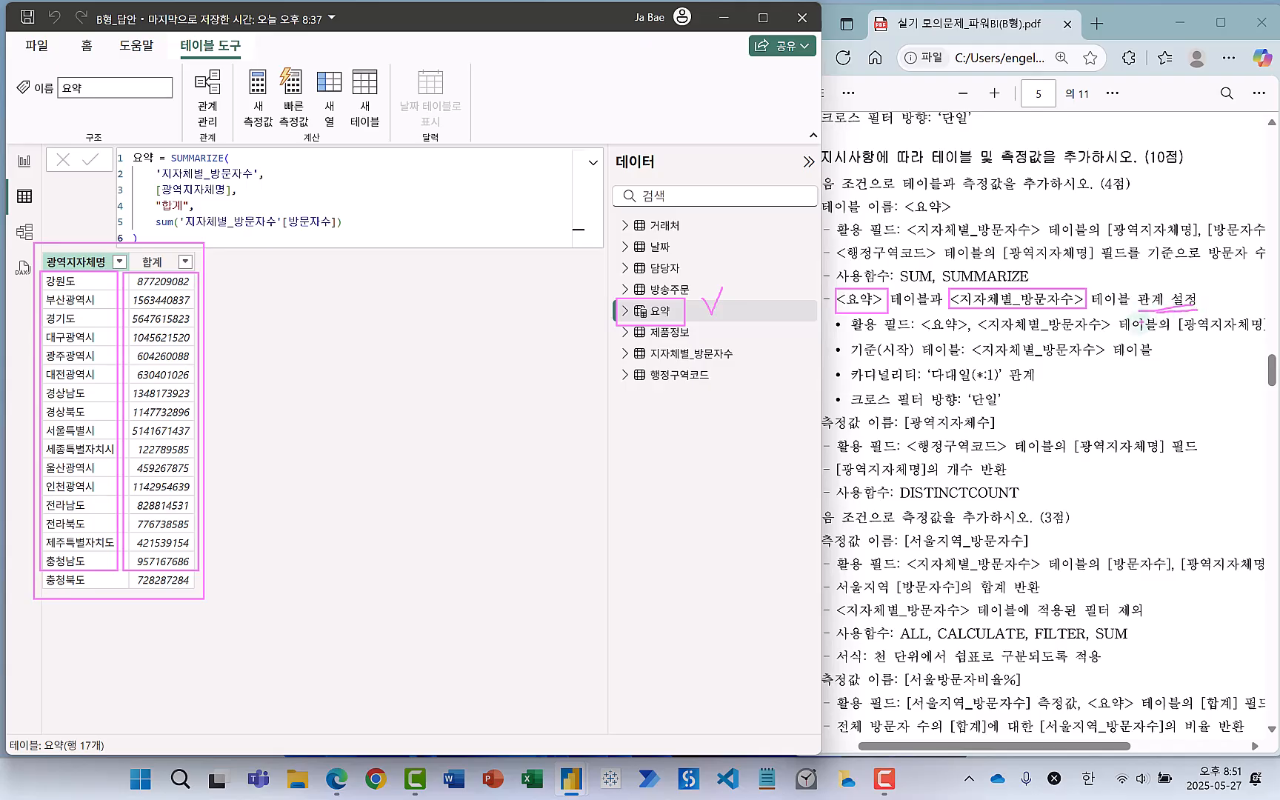
key("Escape")
left_click_drag(1084, 749, 1119, 748)
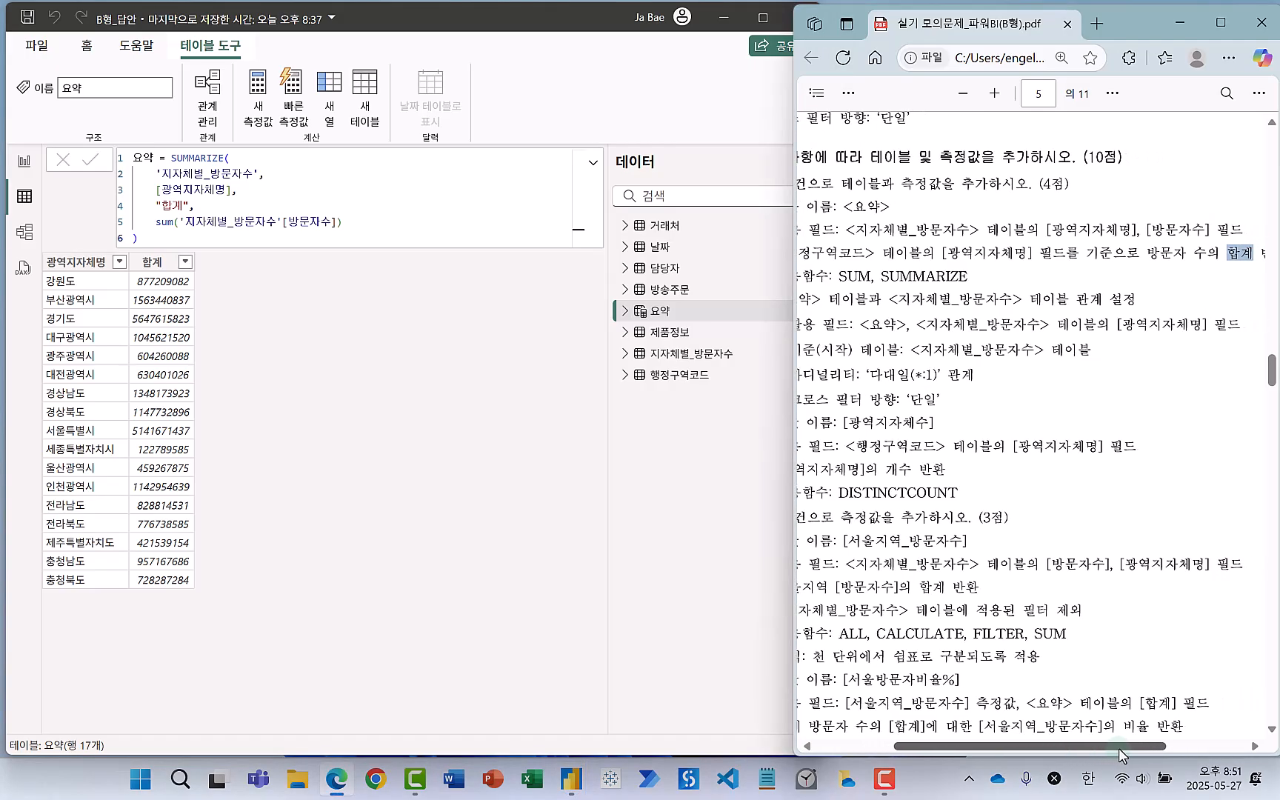
mouse_move(1120, 749)
left_mouse_down()
mouse_move(1088, 750)
mouse_move(1121, 755)
left_mouse_up()
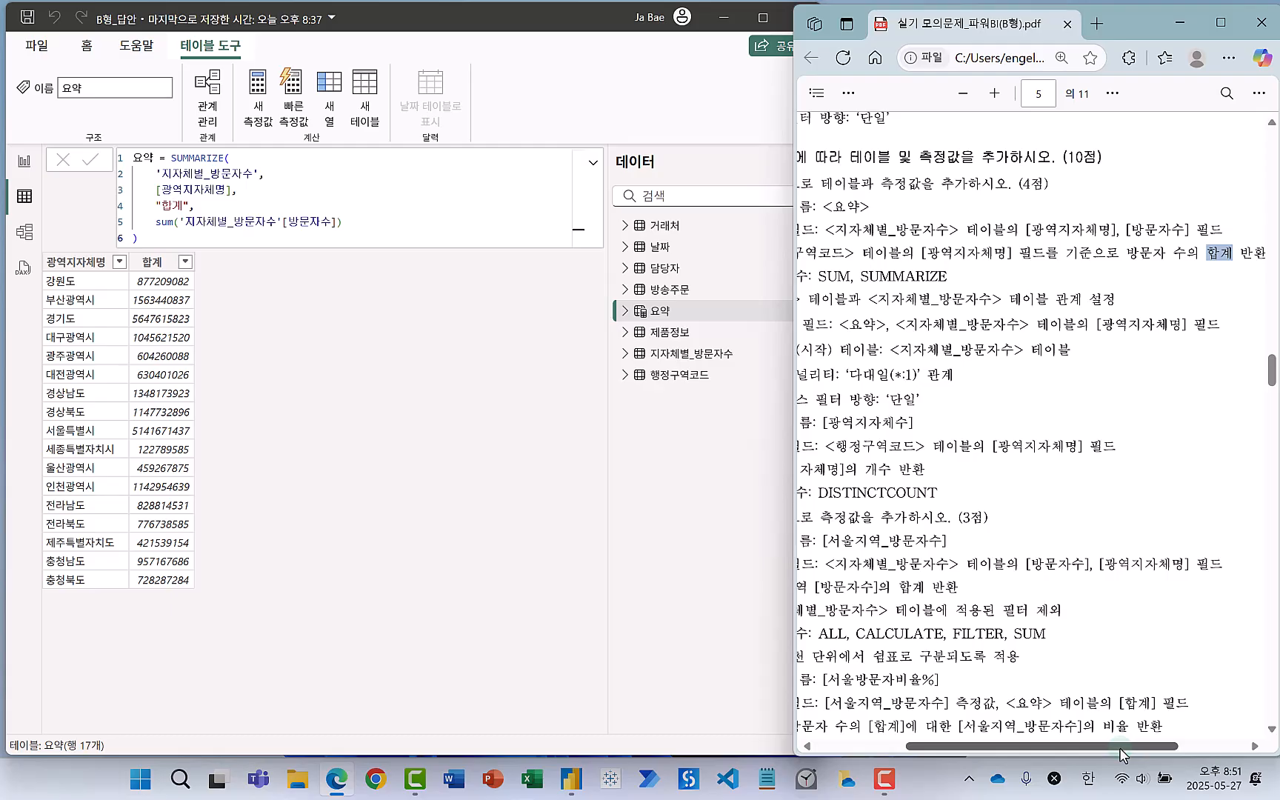
Show the model diagram and place the 요약 table directly below the 지자체별_방문자수 table.
left_click_drag(1186, 324, 1098, 324)
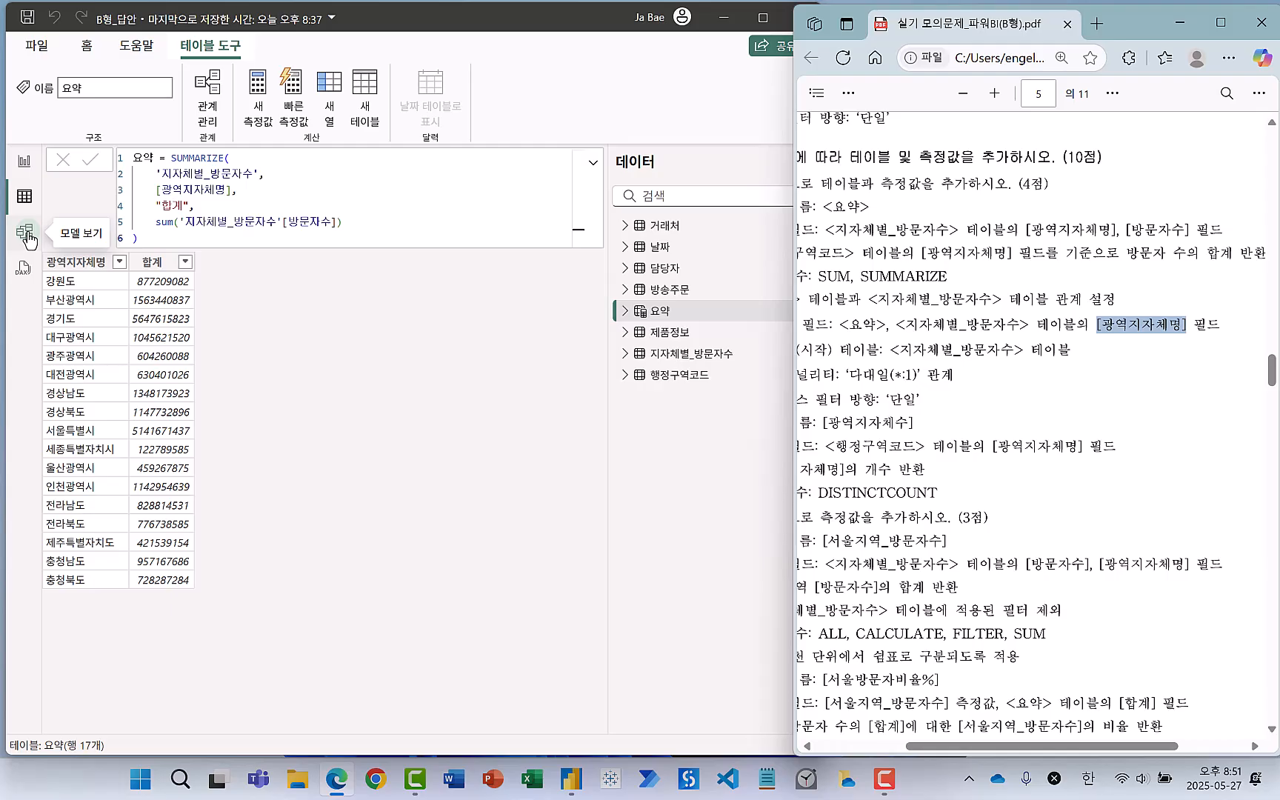
left_click(26, 236)
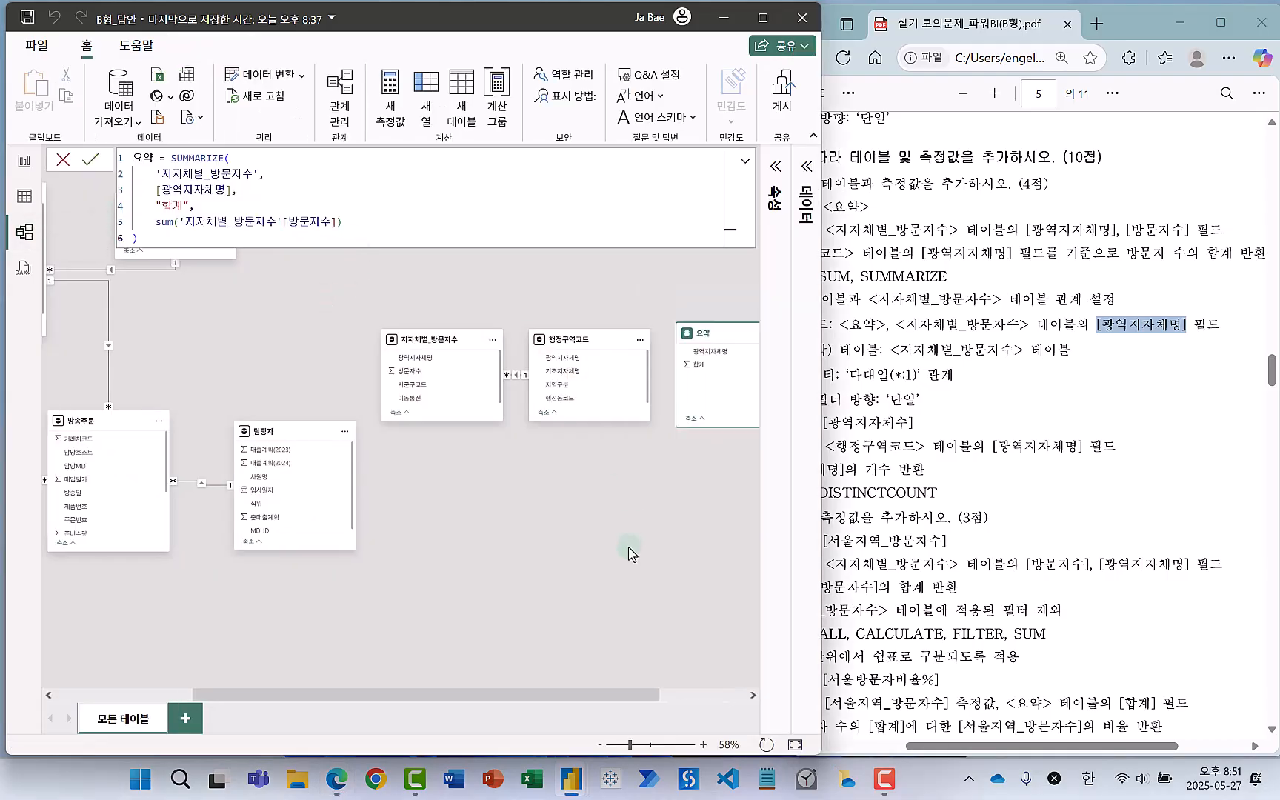
left_click(590, 540)
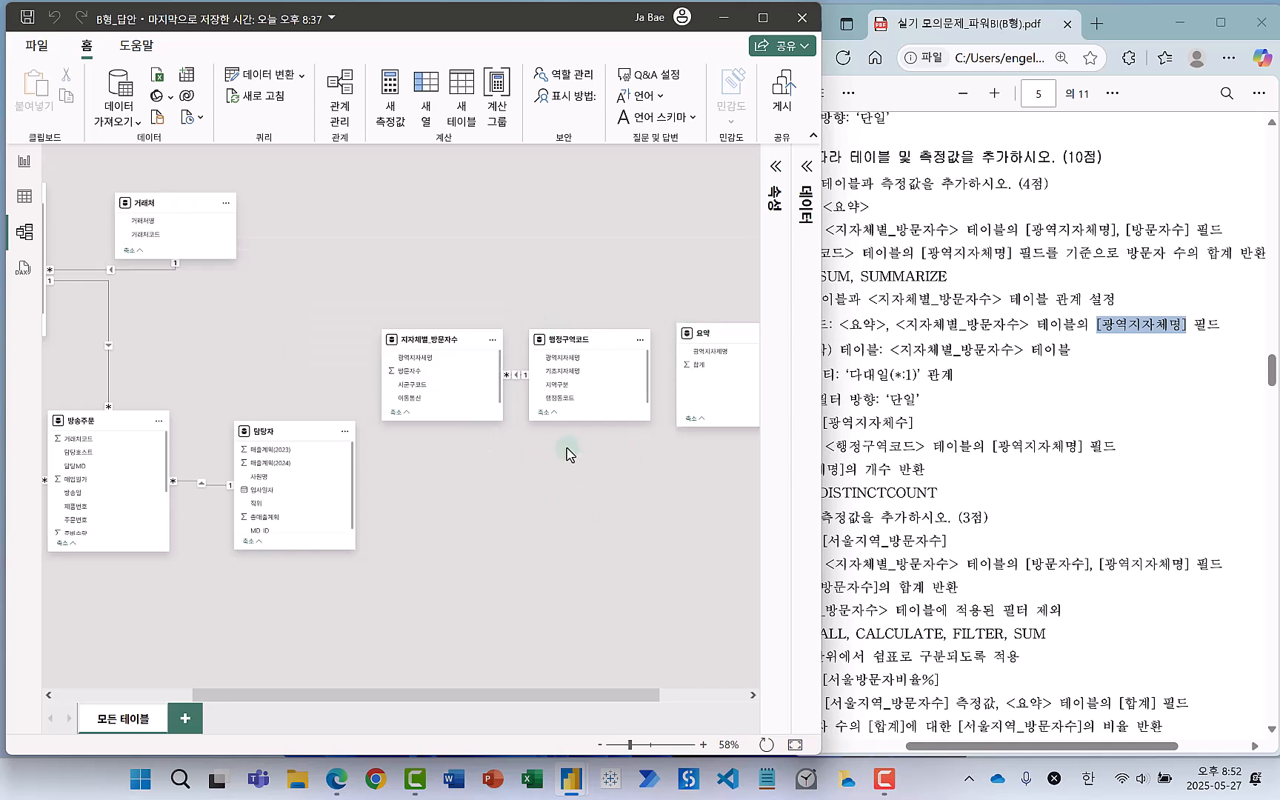
left_click_drag(644, 695, 702, 700)
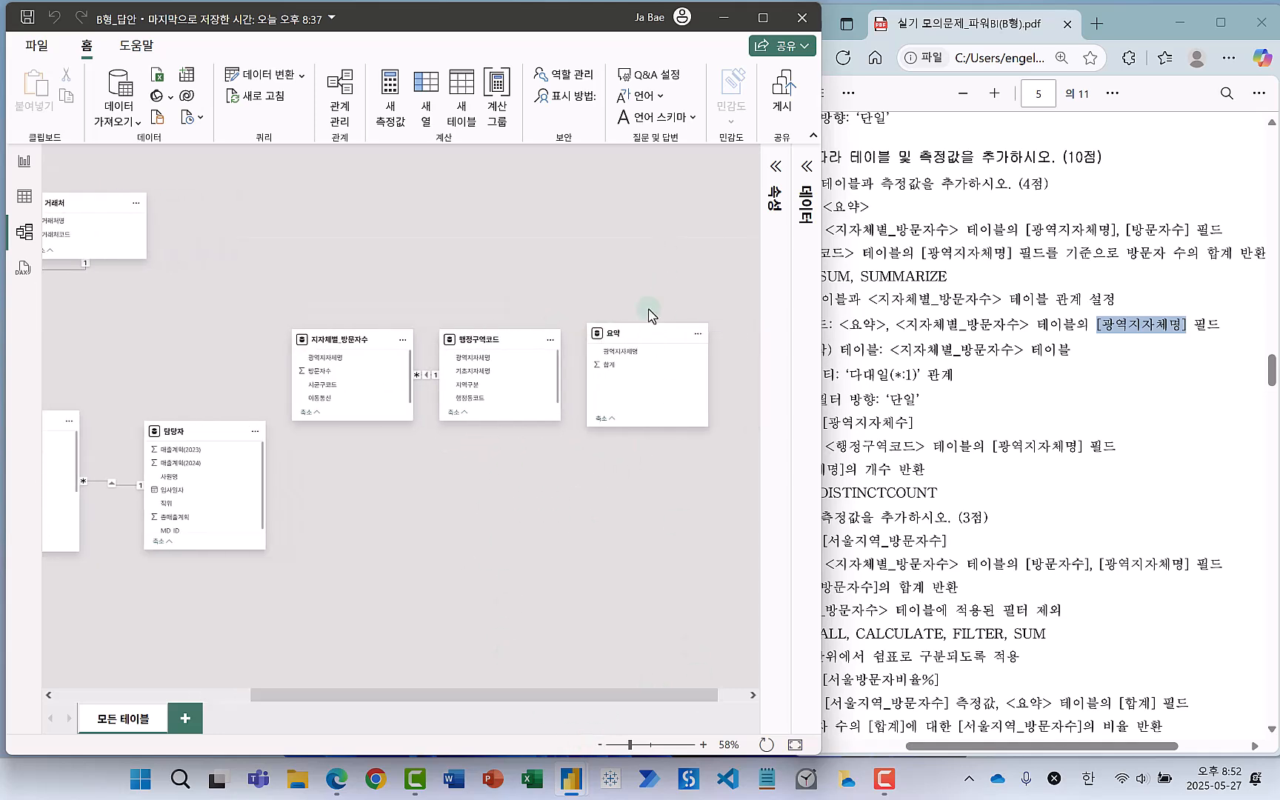
left_click_drag(637, 337, 453, 463)
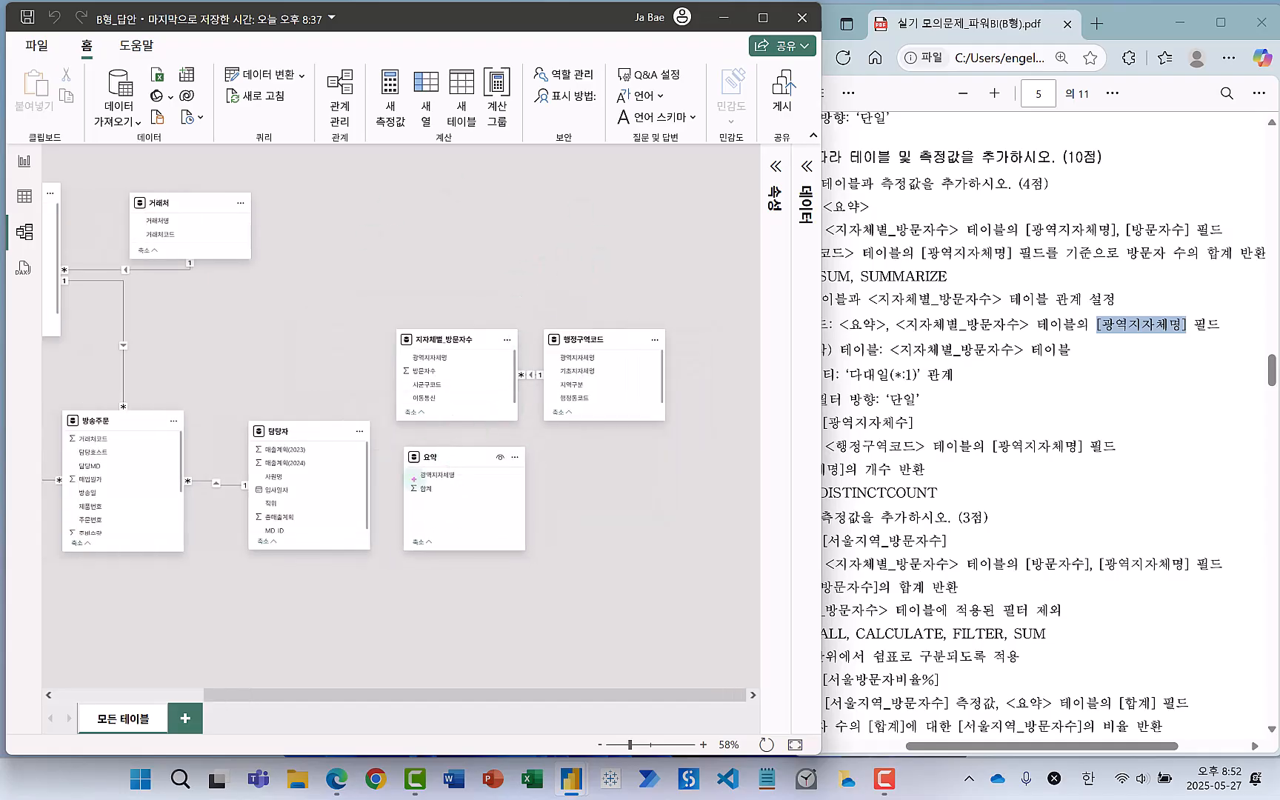
Create an active one-to-many (1:*) relationship from 요약 to 지자체별_방문자수 on 광역지자체명 with Single cross-filter direction.
left_click(406, 453)
left_click_drag(392, 314, 518, 429)
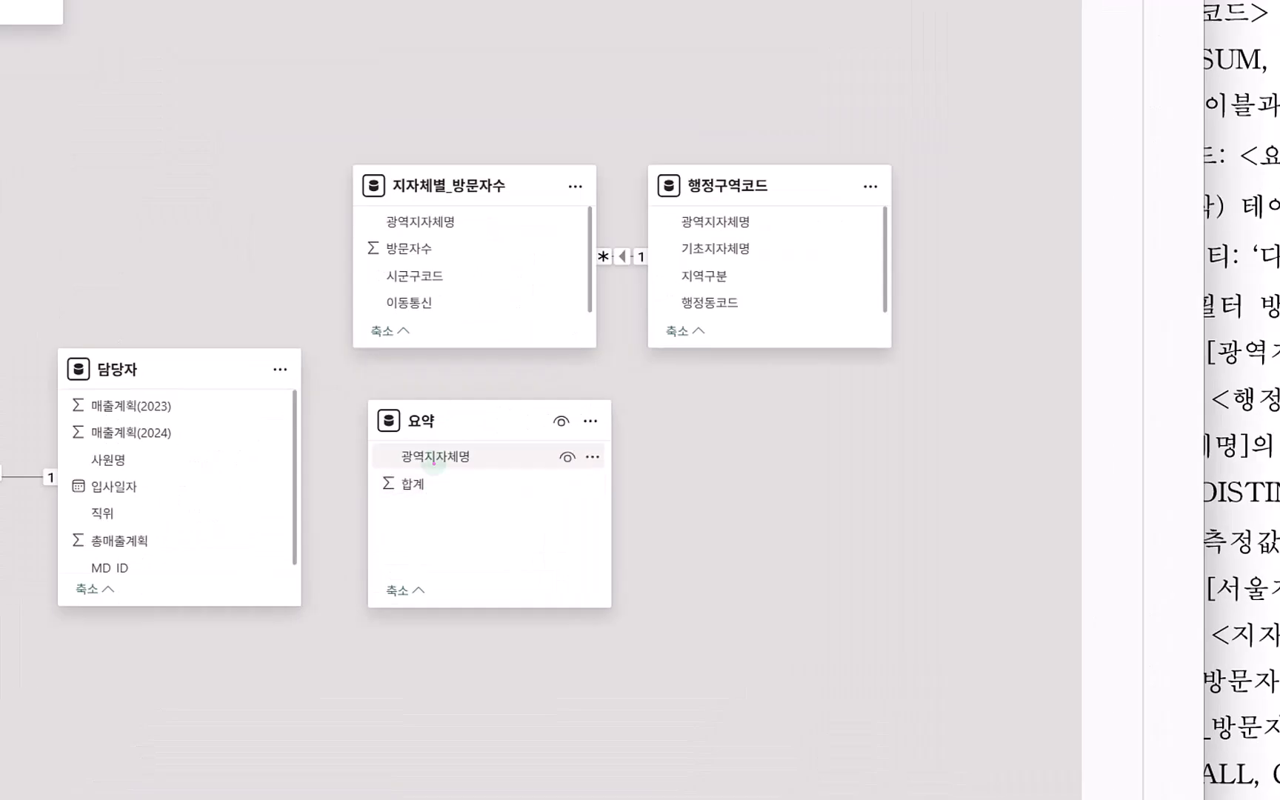
left_click_drag(395, 447, 462, 475)
left_click_drag(380, 212, 470, 236)
key("Escape")
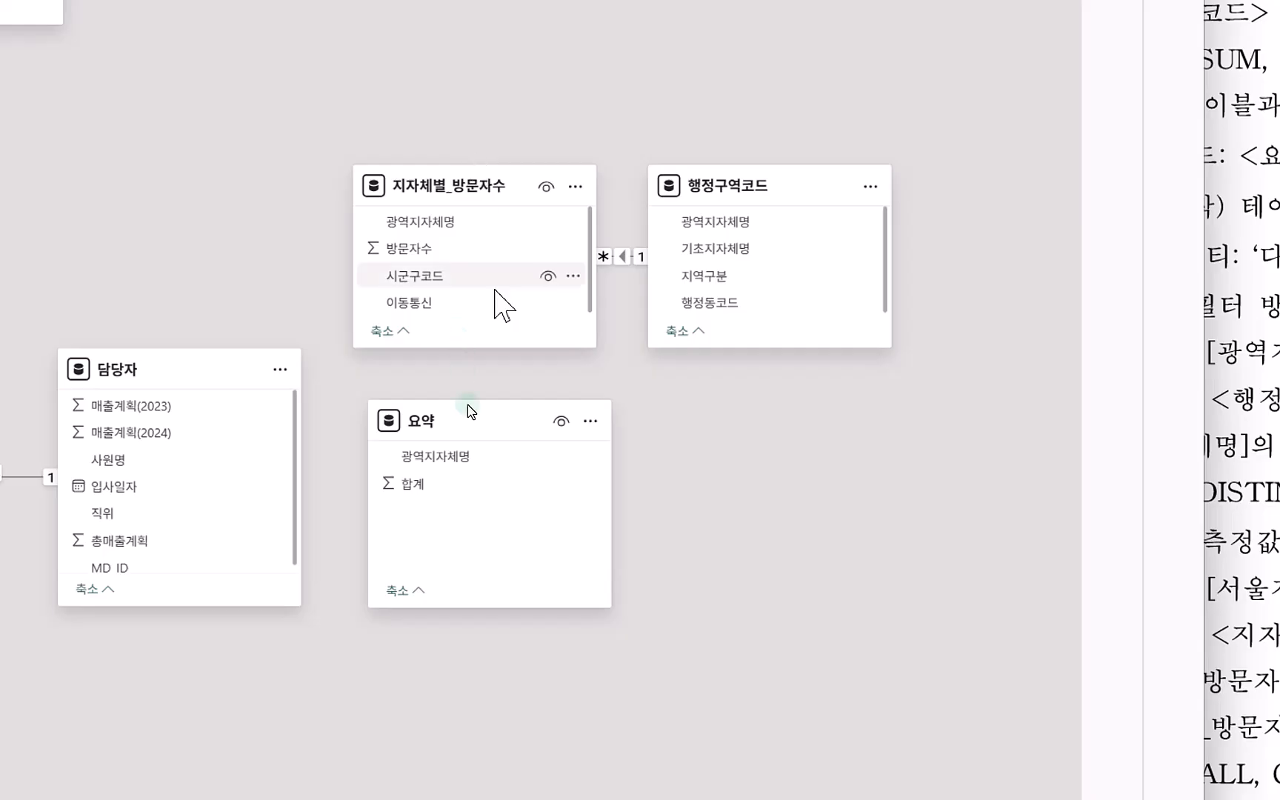
left_click_drag(458, 470, 445, 225)
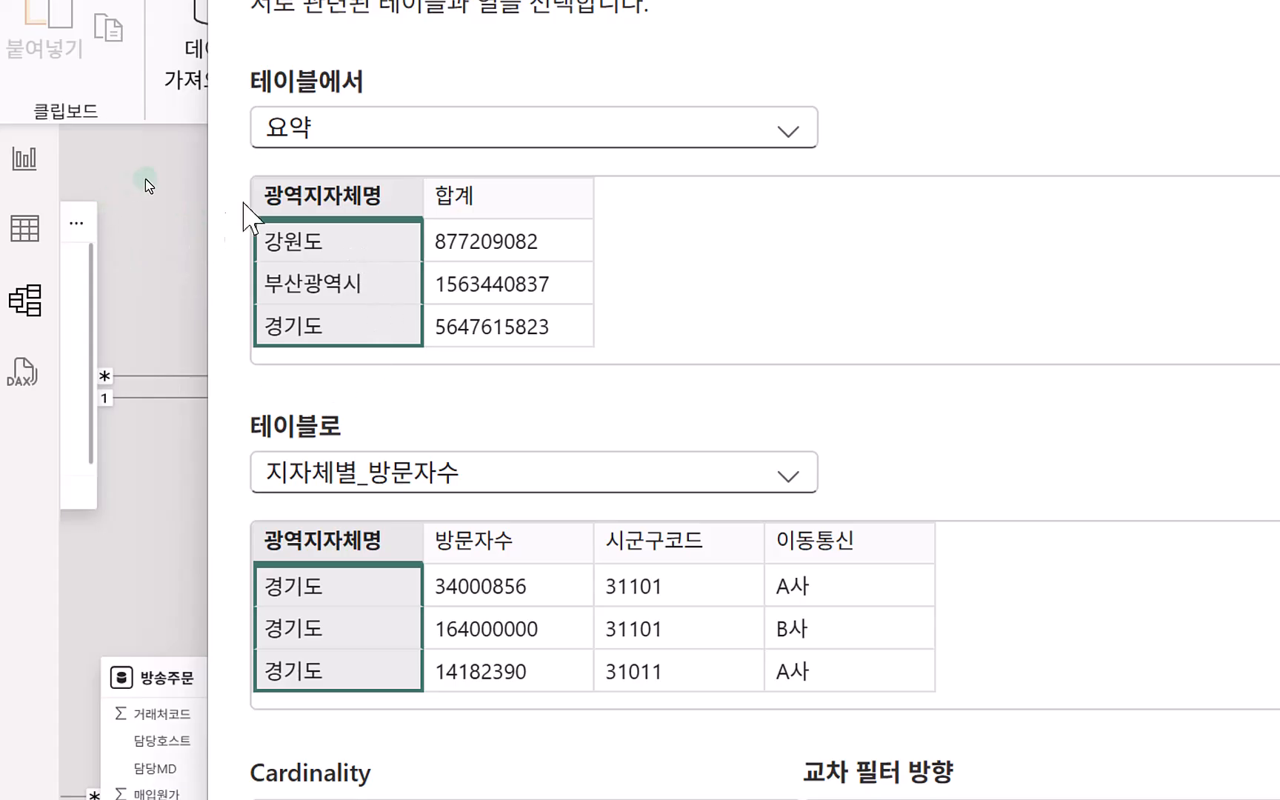
scroll(296, 593, "down", 3)
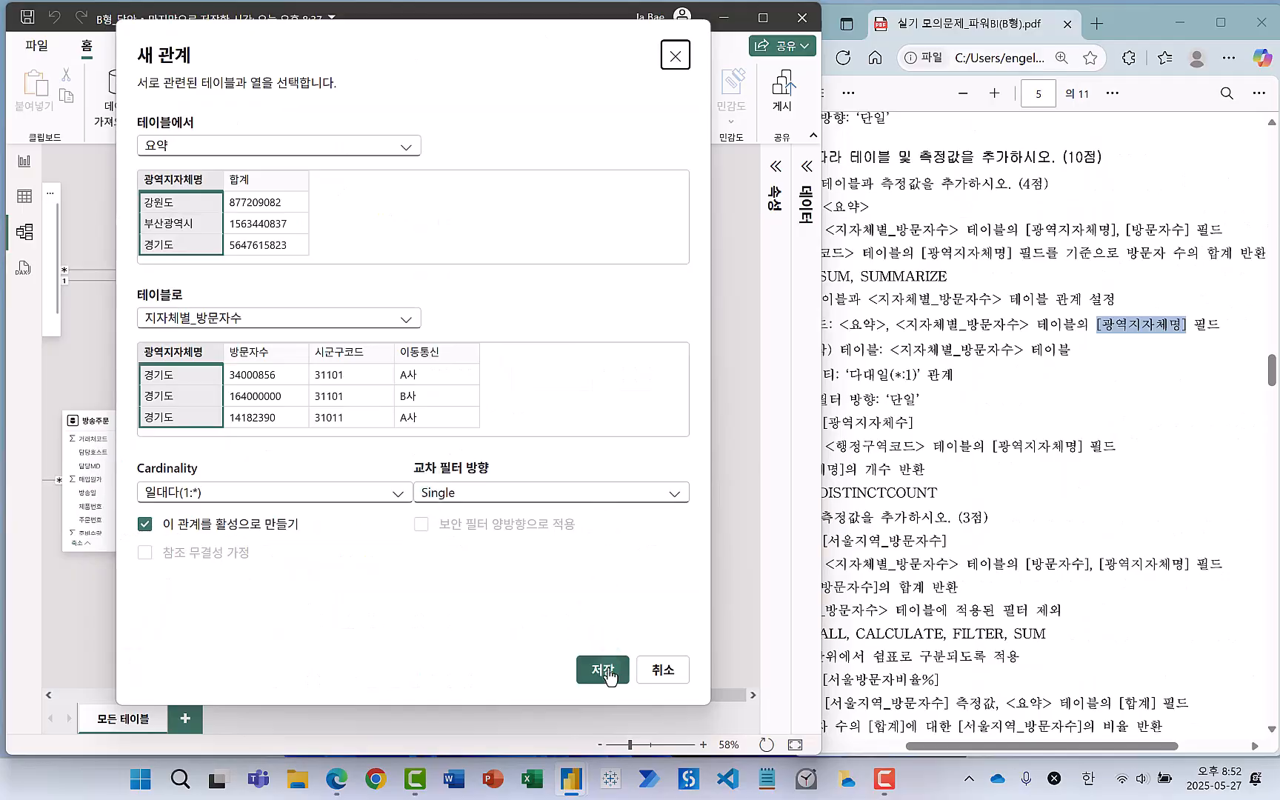
left_click(602, 671)
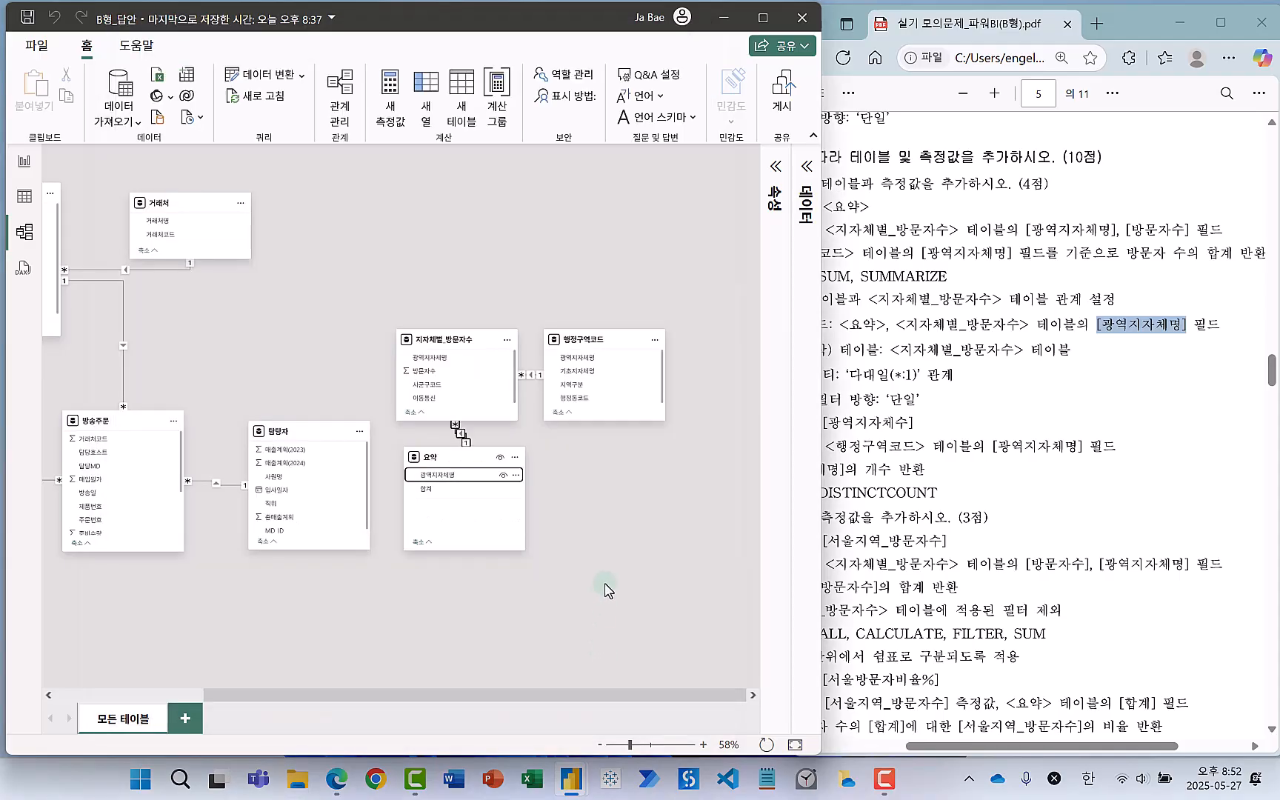
Read the exam's conditions for the [광역지자체수] measure: its source table, field and required function.
left_click(982, 419)
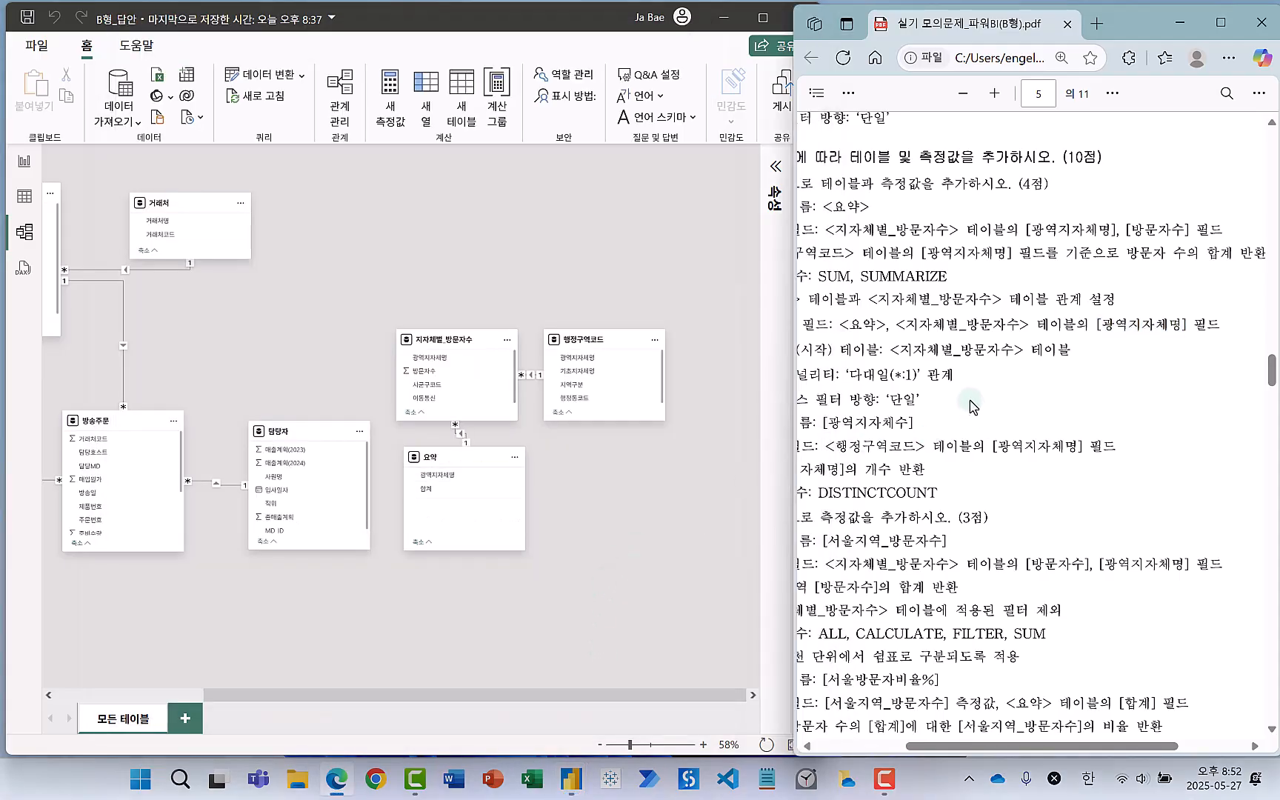
left_click_drag(948, 747, 901, 746)
scroll(929, 542, "down", 3)
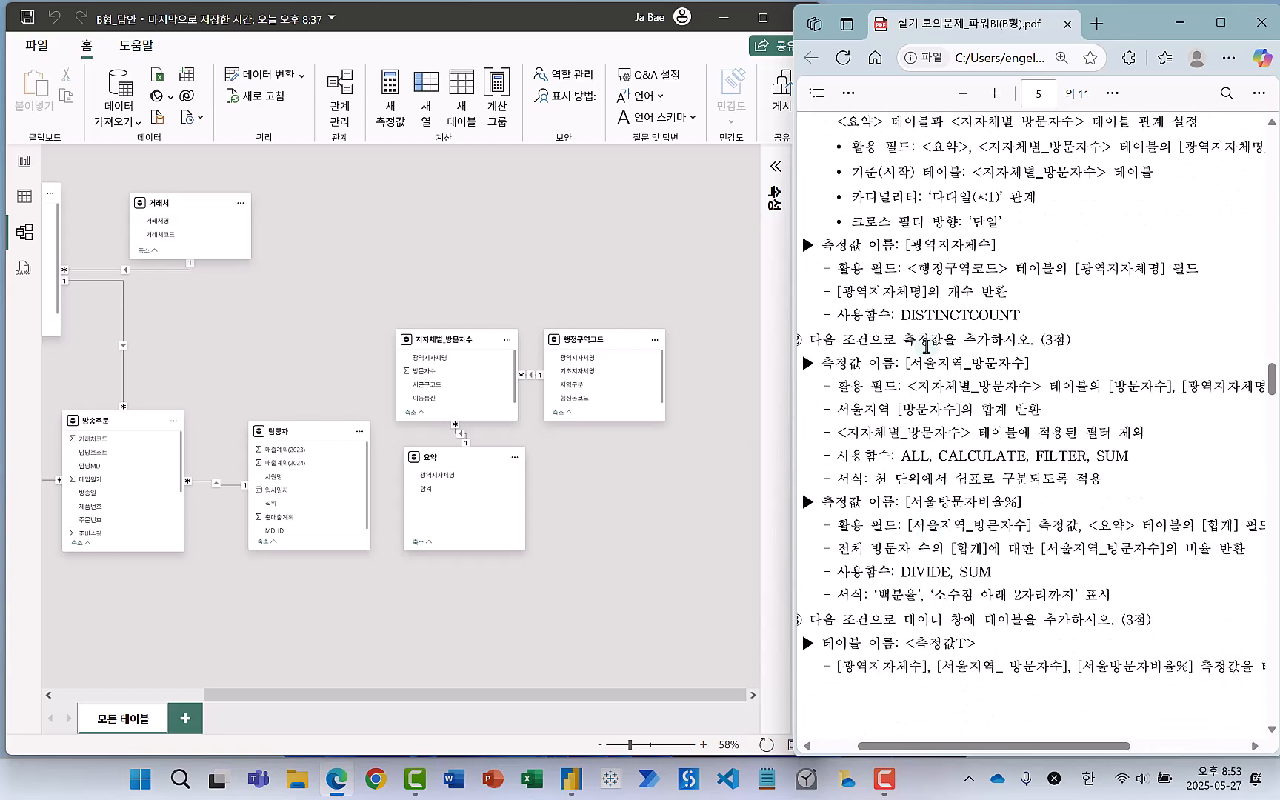
left_click_drag(815, 231, 866, 255)
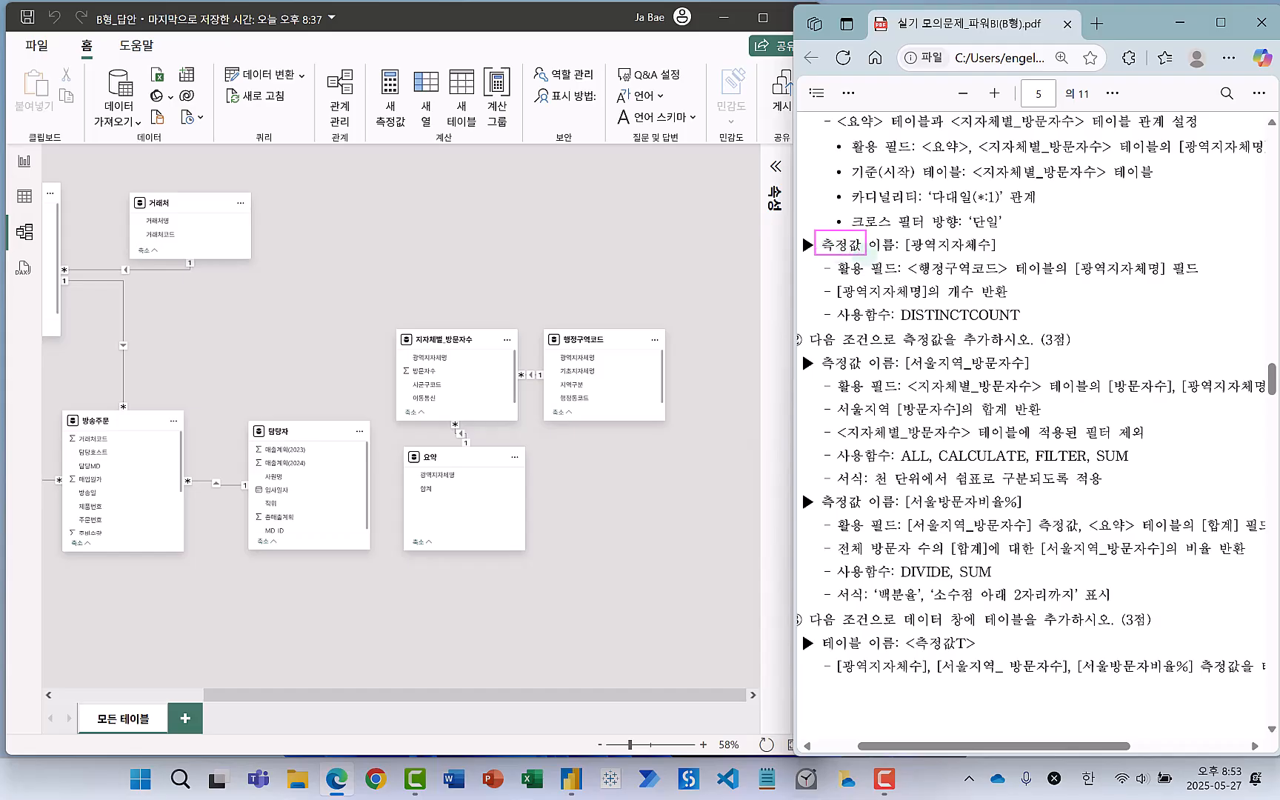
left_click_drag(806, 214, 803, 233)
mouse_move(815, 310)
left_mouse_down()
mouse_move(941, 332)
mouse_move(1034, 325)
left_mouse_up()
left_click(829, 322)
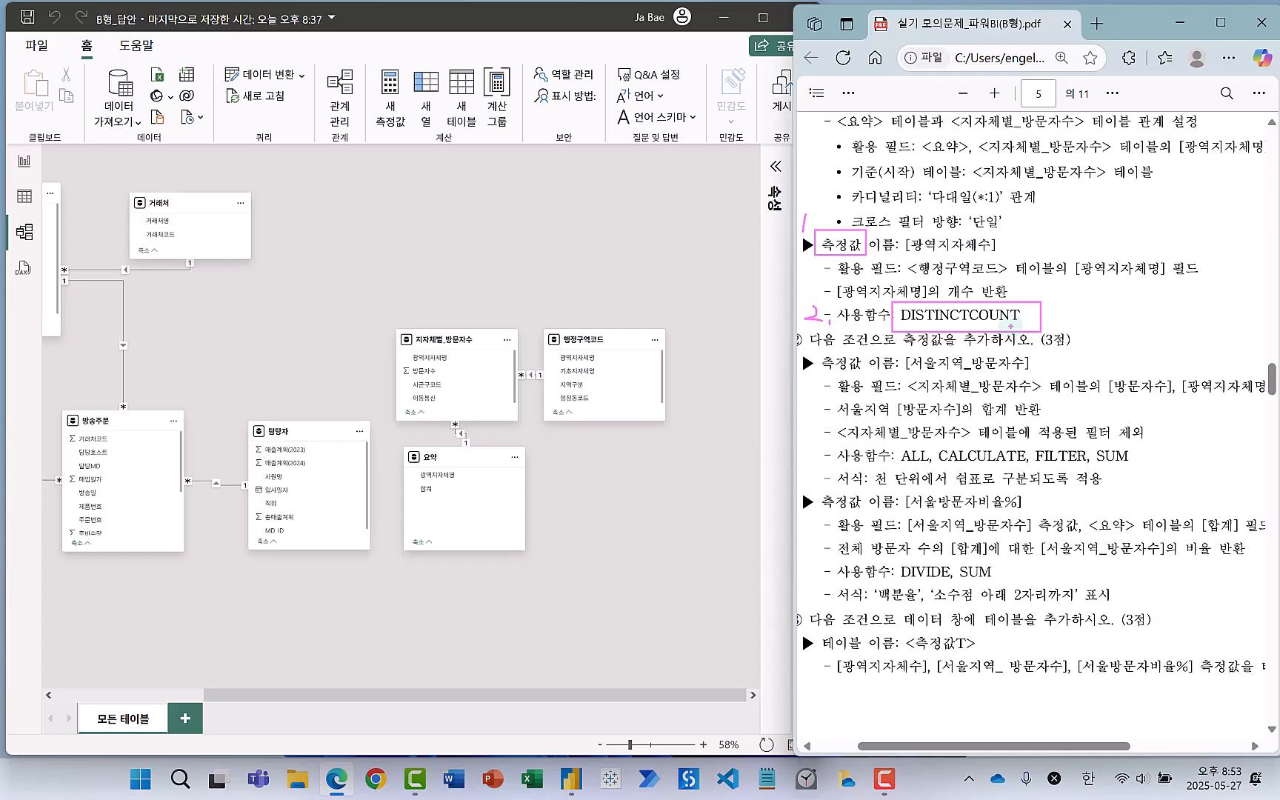
mouse_move(1018, 324)
left_mouse_down()
mouse_move(966, 312)
mouse_move(1016, 295)
mouse_move(1027, 325)
left_mouse_up()
mouse_move(896, 326)
left_mouse_down()
mouse_move(982, 329)
mouse_move(897, 332)
left_mouse_up()
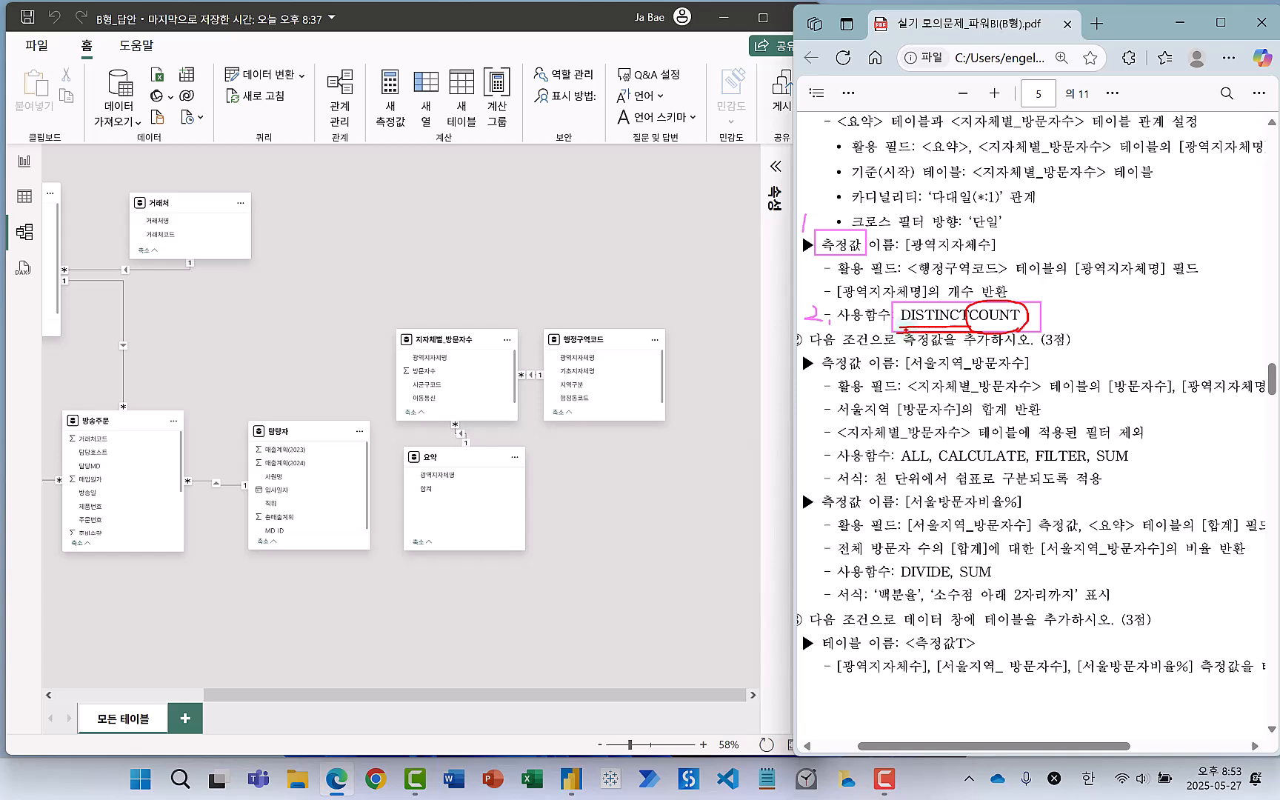
mouse_move(974, 338)
left_mouse_down()
mouse_move(883, 318)
mouse_move(992, 292)
mouse_move(1032, 343)
mouse_move(979, 346)
left_mouse_up()
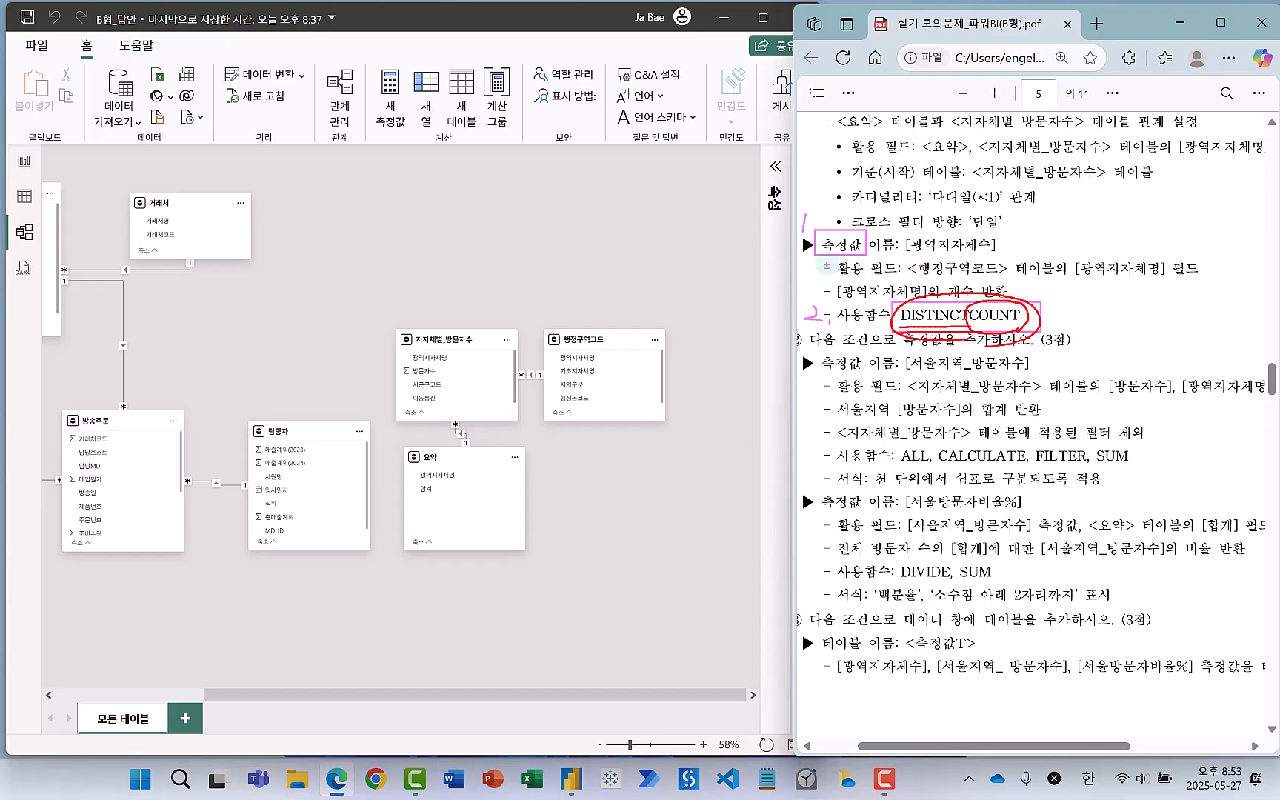
left_click_drag(807, 262, 810, 281)
mouse_move(905, 256)
left_mouse_down()
mouse_move(926, 282)
mouse_move(1167, 282)
left_mouse_up()
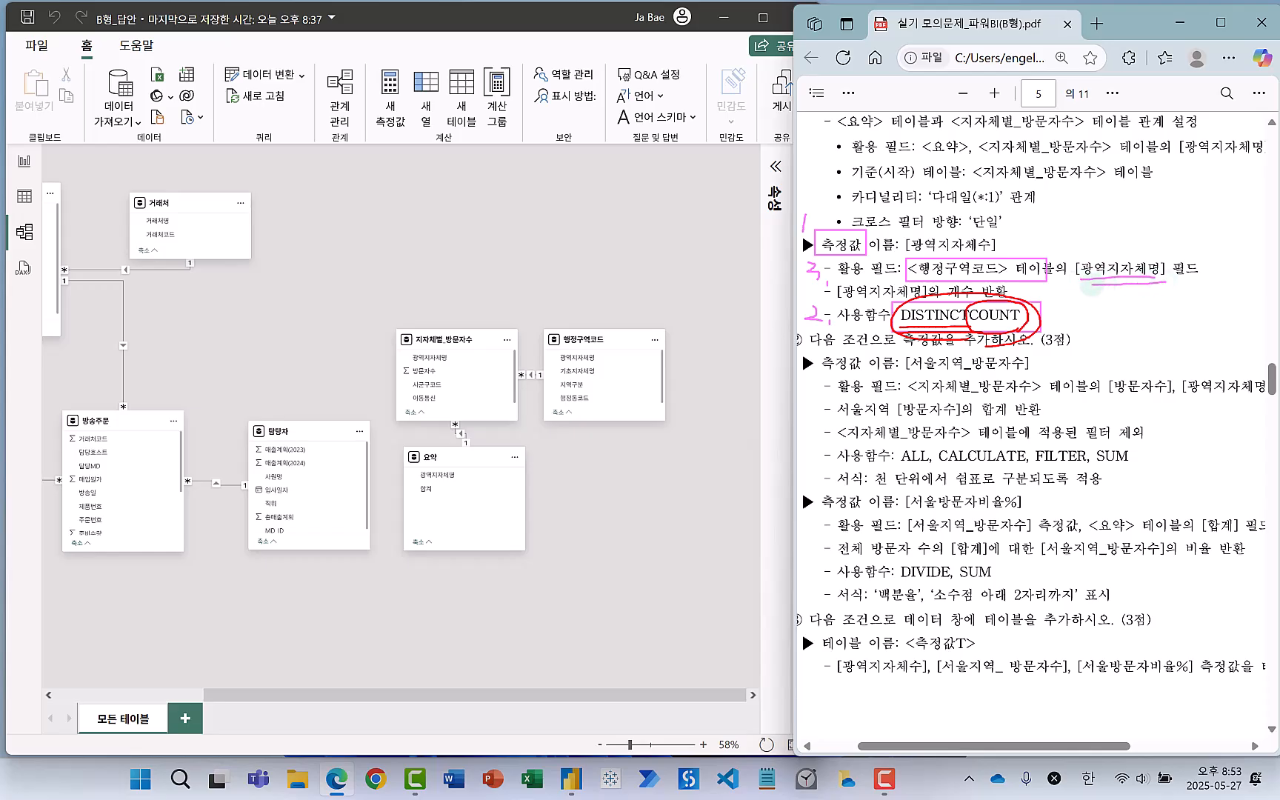
mouse_move(1036, 338)
left_mouse_down()
mouse_move(889, 346)
mouse_move(959, 288)
mouse_move(1019, 325)
left_mouse_up()
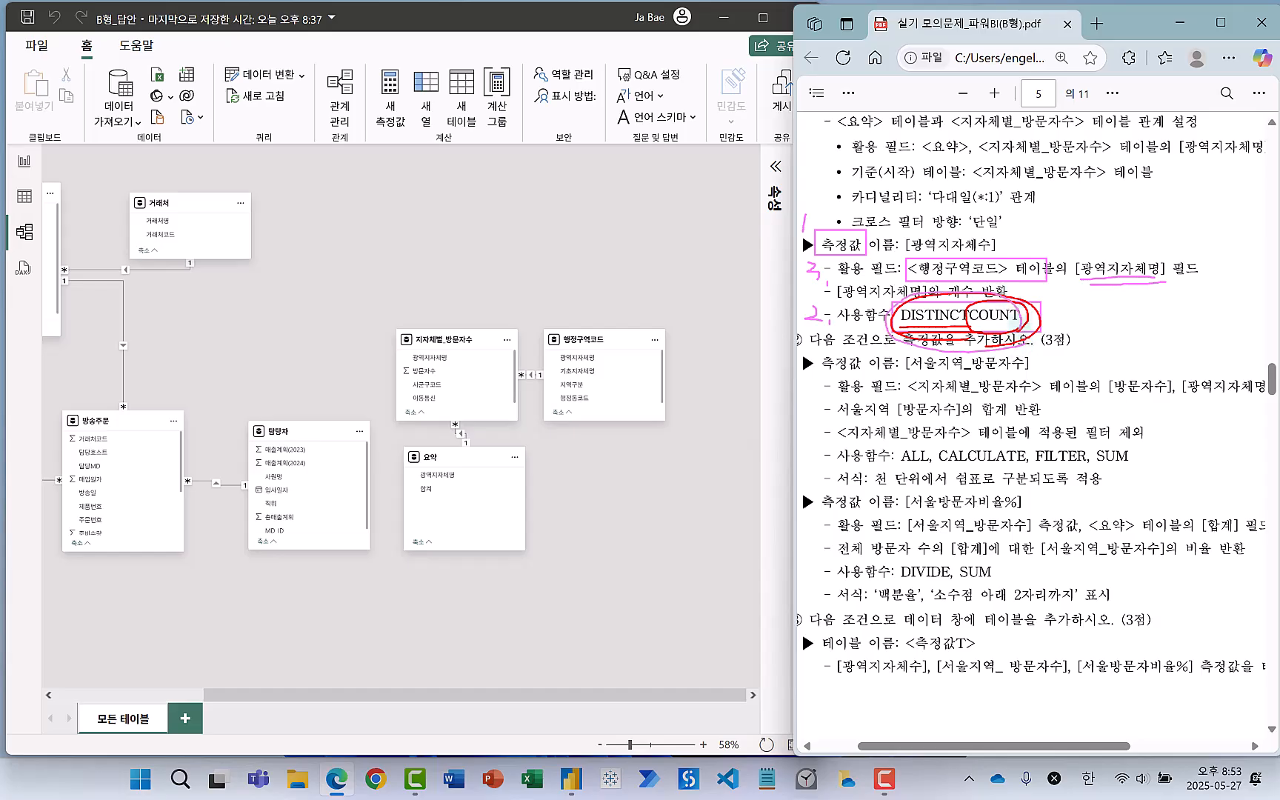
key("Escape")
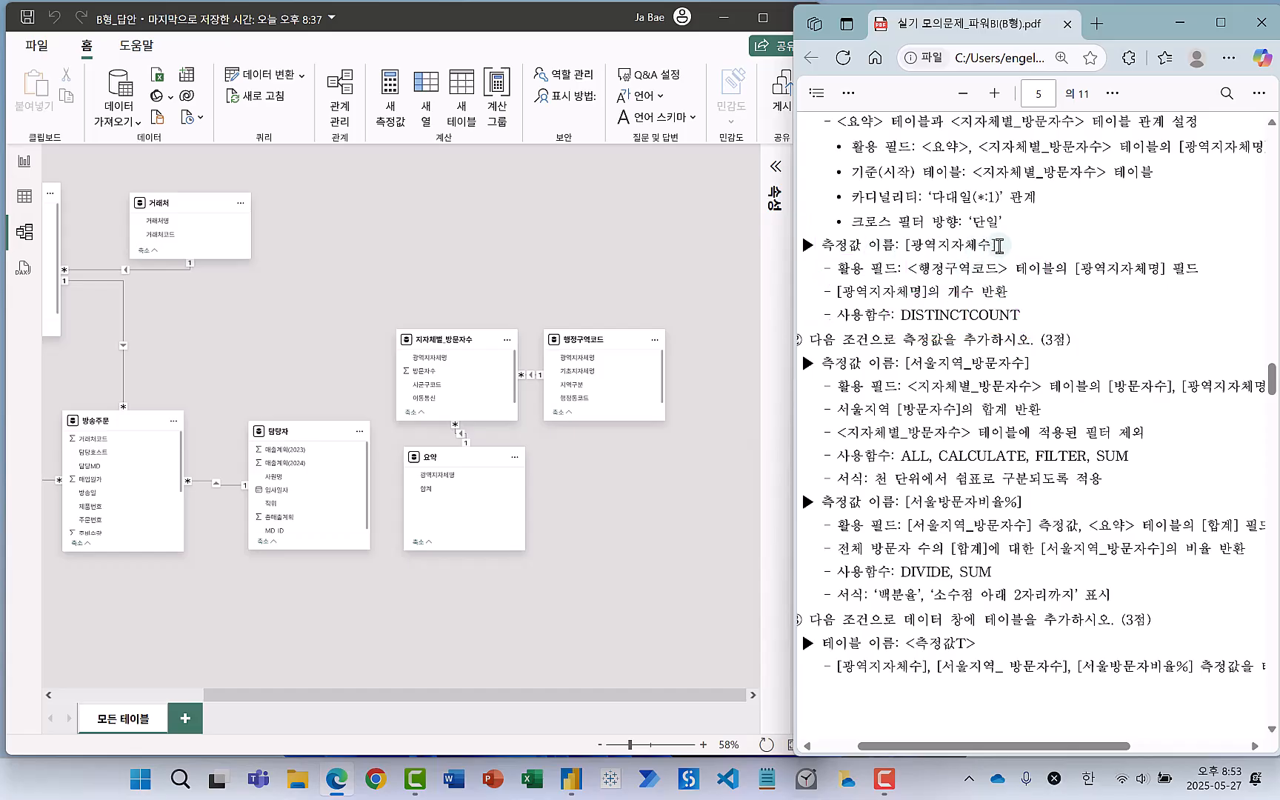
Select the measure name 광역지자체수 in the exam PDF and return to the table data view.
left_click_drag(996, 247, 910, 246)
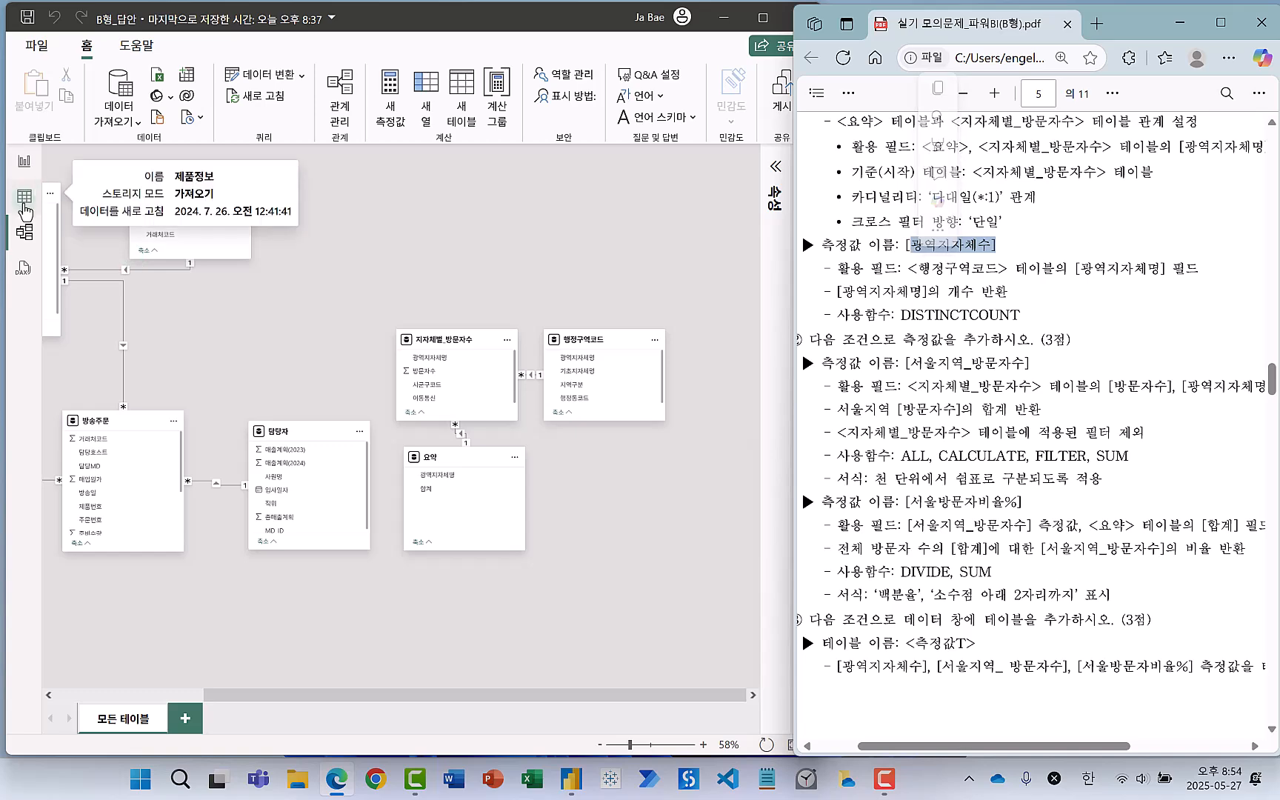
left_click(23, 199)
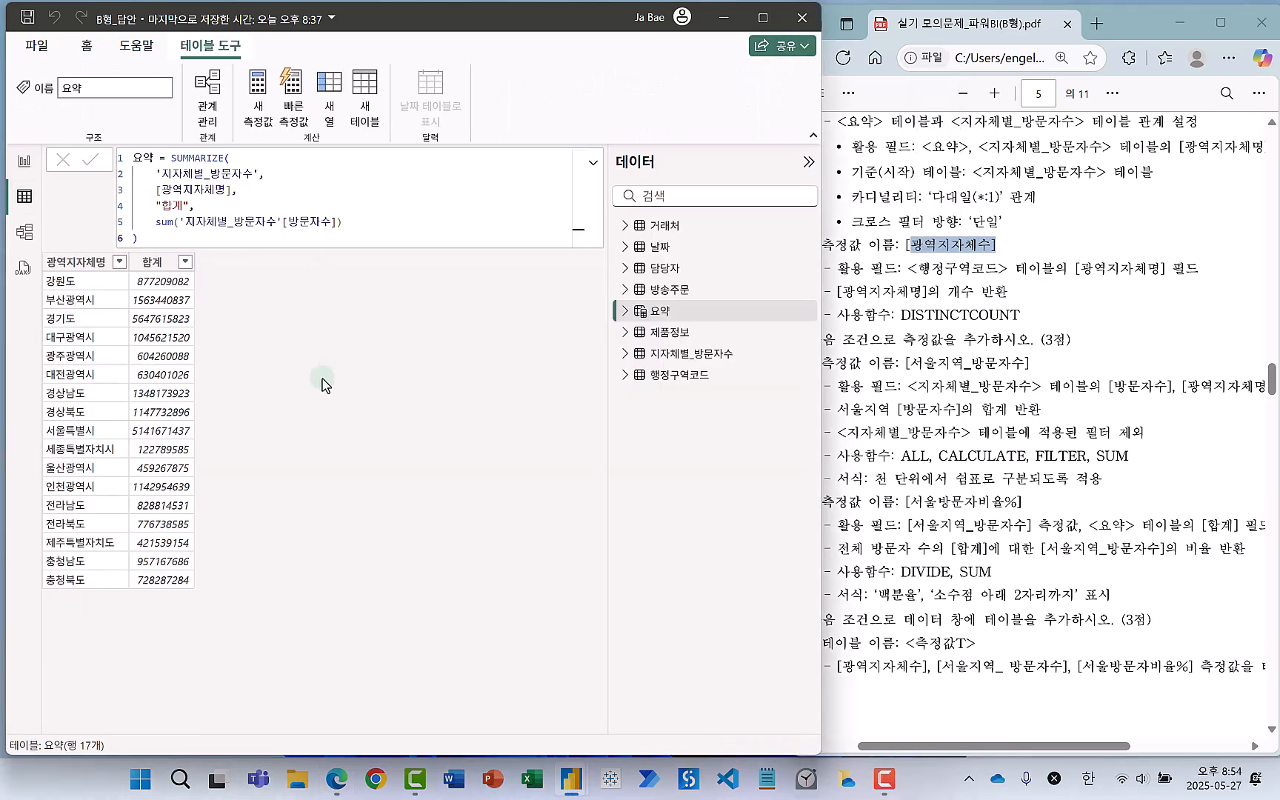
left_click(441, 374)
Review the exam's measure requirements from [광역지자체수] through the <측정값T> table to decide where the measures belong.
left_click_drag(905, 741, 879, 744)
mouse_move(858, 230)
left_mouse_down()
mouse_move(888, 257)
mouse_move(920, 255)
left_mouse_up()
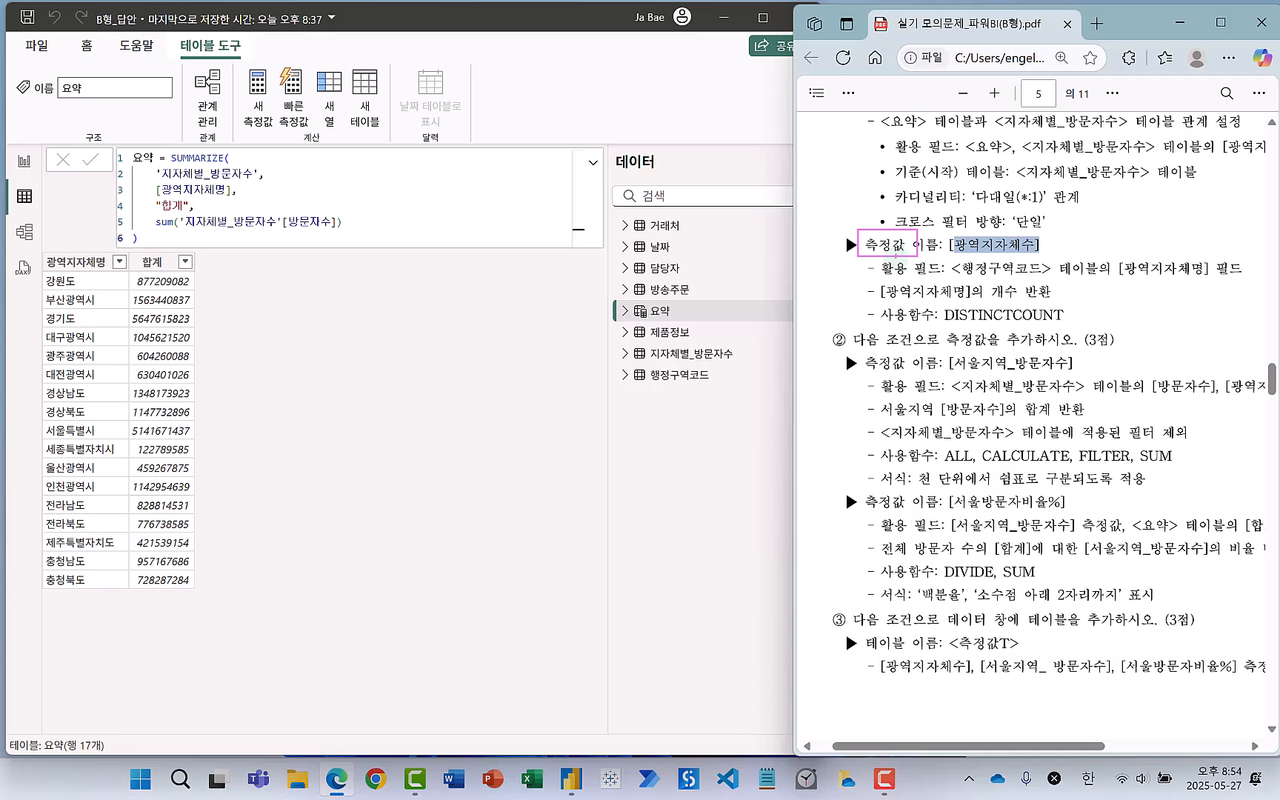
left_click_drag(822, 266, 828, 310)
mouse_move(905, 255)
left_mouse_down()
mouse_move(884, 264)
mouse_move(866, 214)
mouse_move(912, 251)
mouse_move(938, 212)
left_mouse_up()
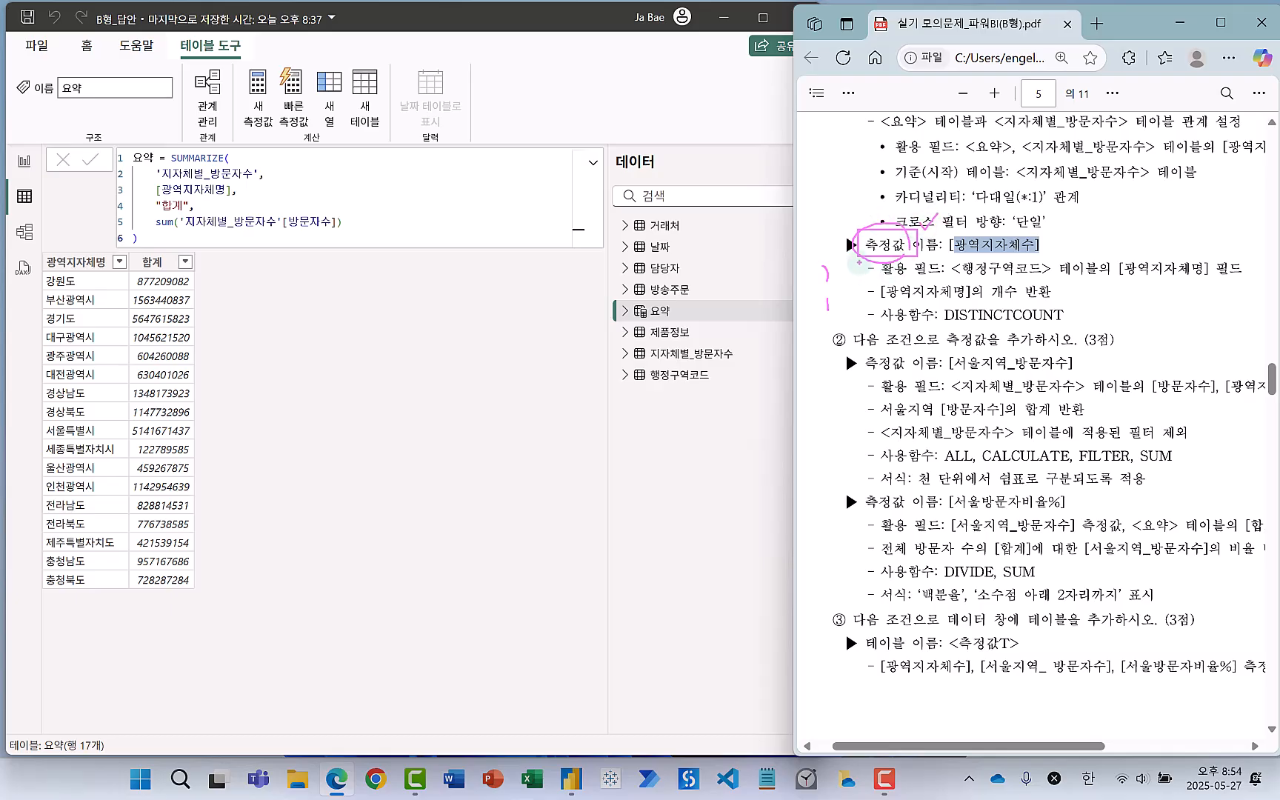
mouse_move(859, 261)
left_mouse_down()
mouse_move(989, 333)
mouse_move(1243, 333)
left_mouse_up()
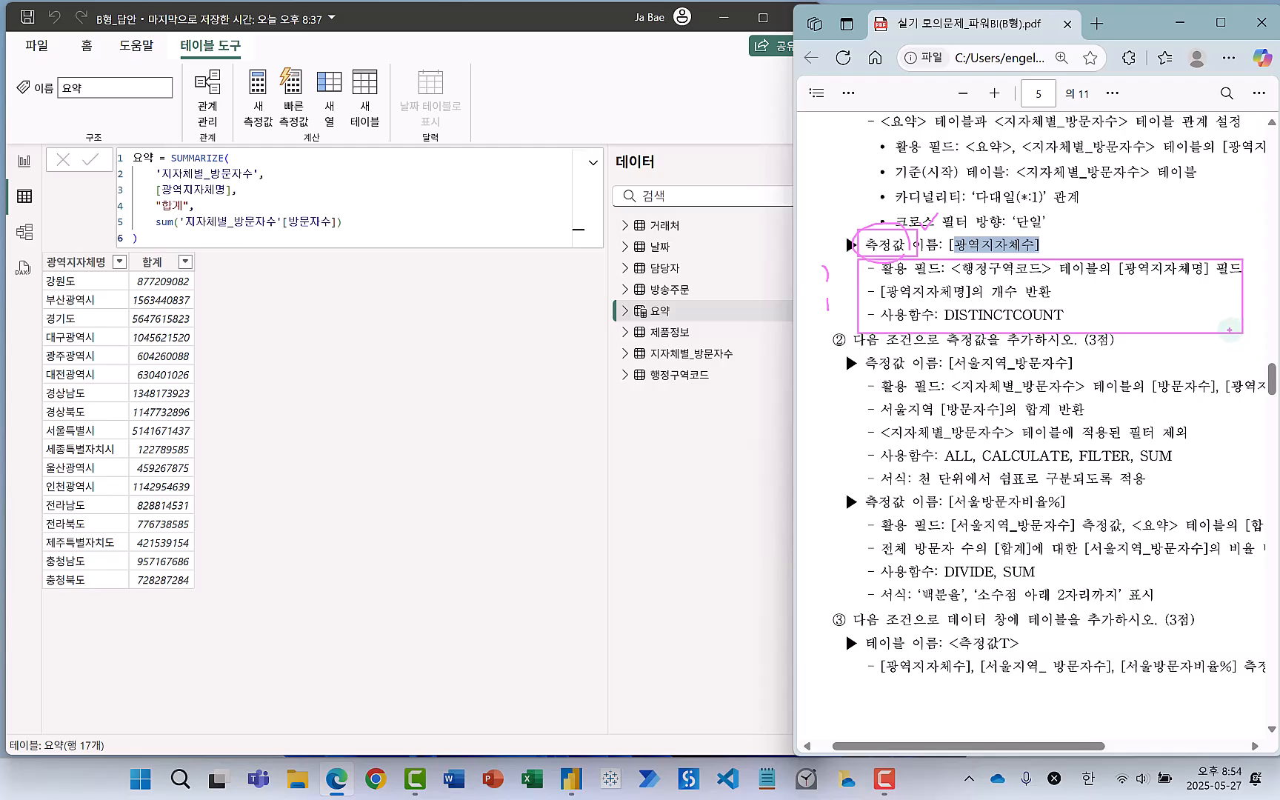
left_click_drag(903, 347, 900, 676)
mouse_move(868, 257)
left_mouse_down()
mouse_move(893, 225)
mouse_move(905, 252)
left_mouse_up()
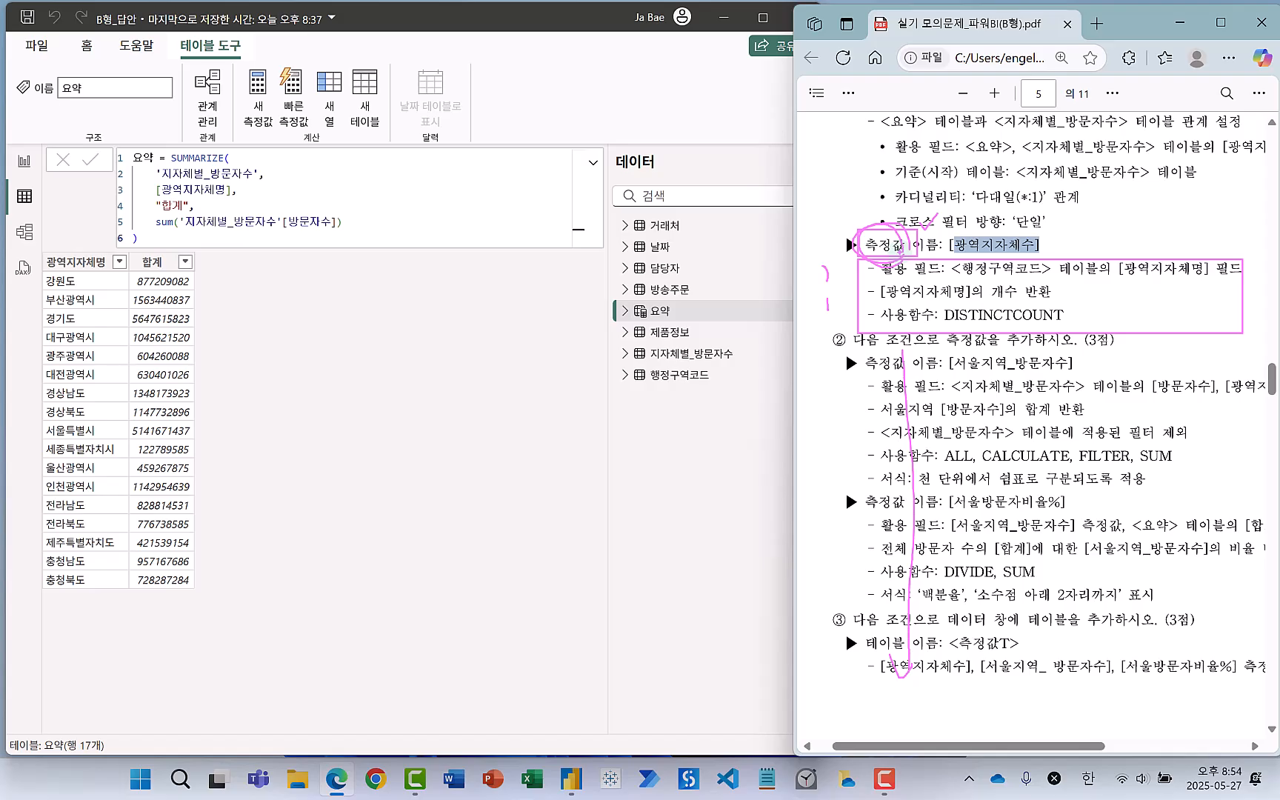
key("Escape")
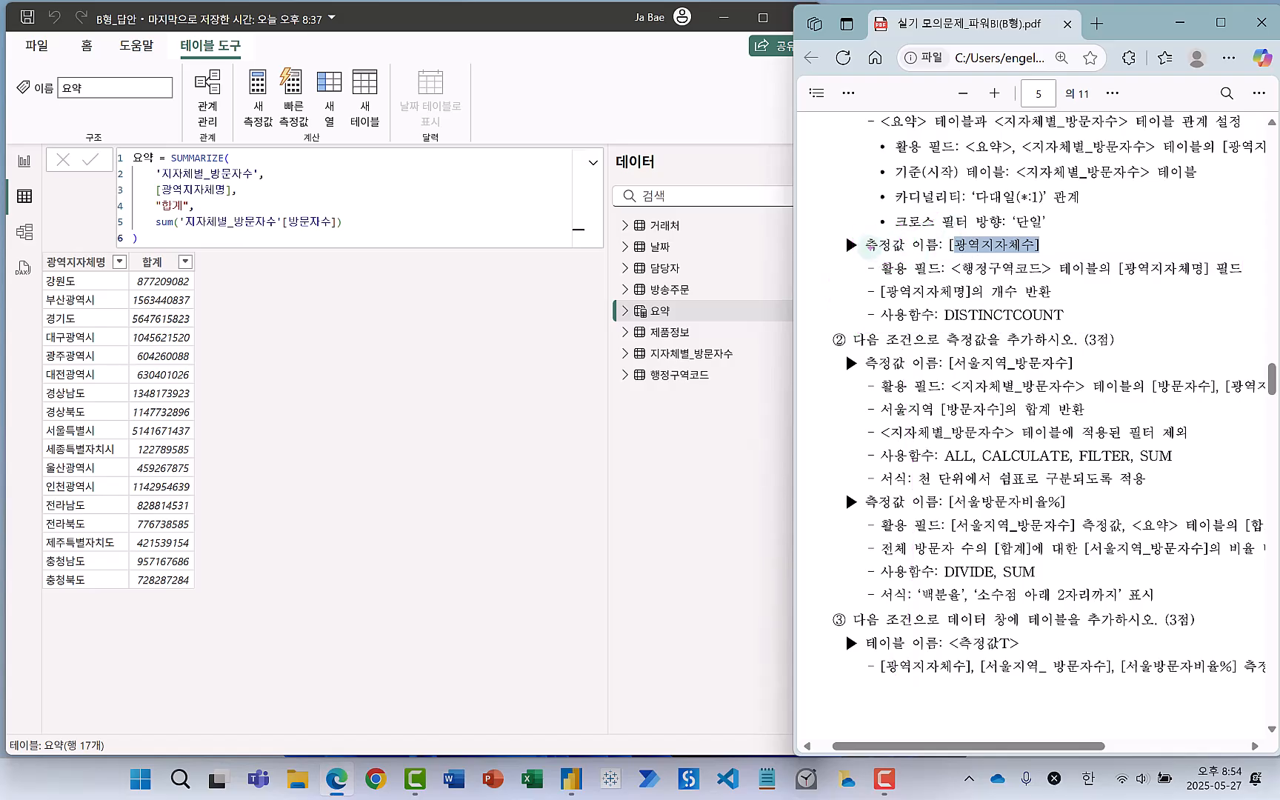
mouse_move(856, 234)
left_mouse_down()
mouse_move(985, 326)
mouse_move(1257, 341)
mouse_move(1258, 326)
left_mouse_up()
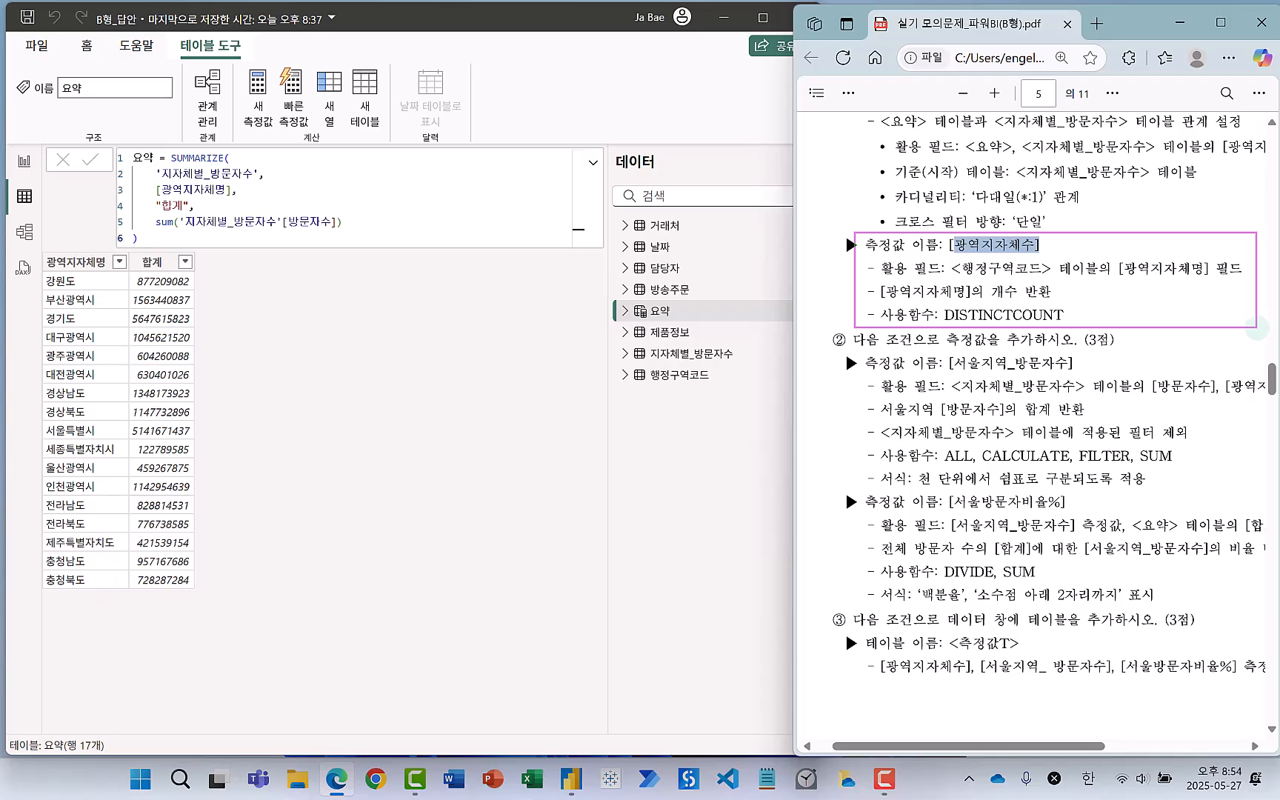
mouse_move(1120, 294)
left_mouse_down()
mouse_move(1131, 309)
mouse_move(1140, 294)
left_mouse_up()
key("Escape")
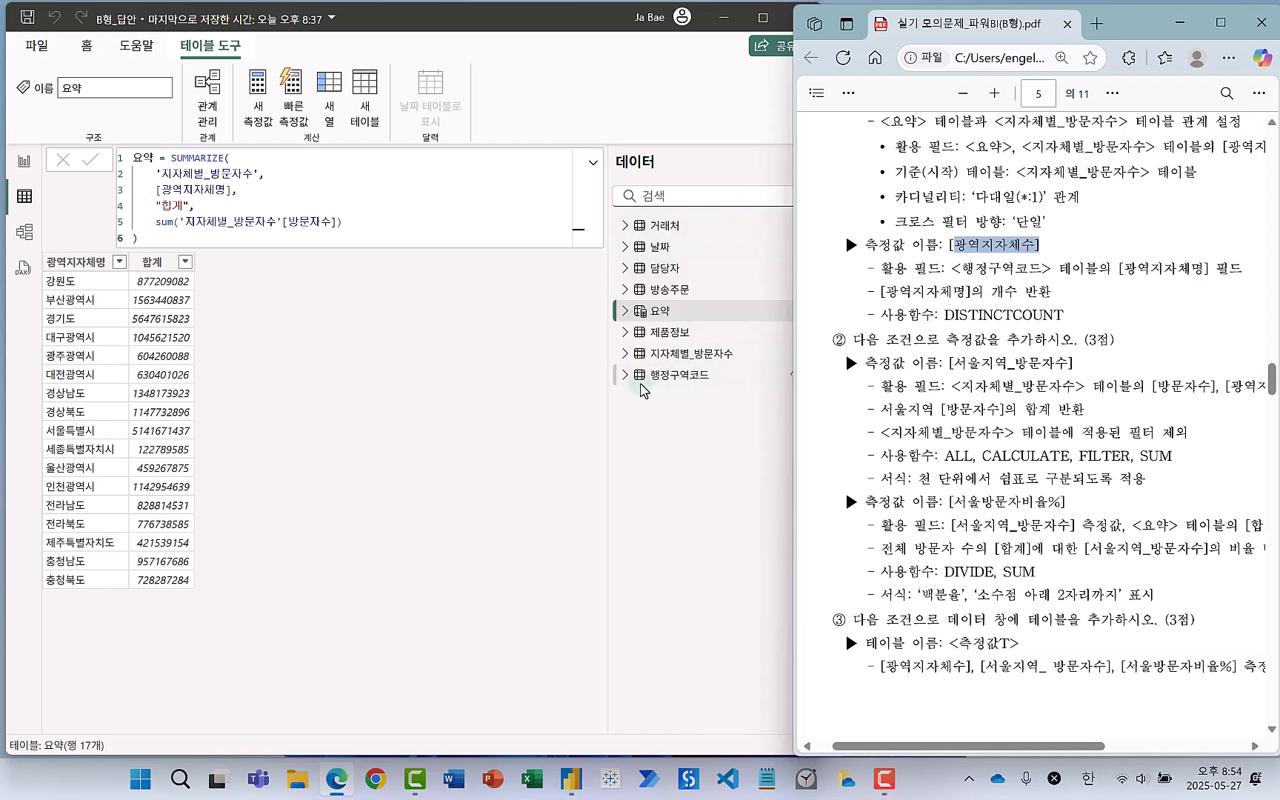
Compare the 지자체별_방문자수 and 행정구역코드 tables as possible home tables for the [광역지자체수] measure.
left_click_drag(615, 343, 763, 393)
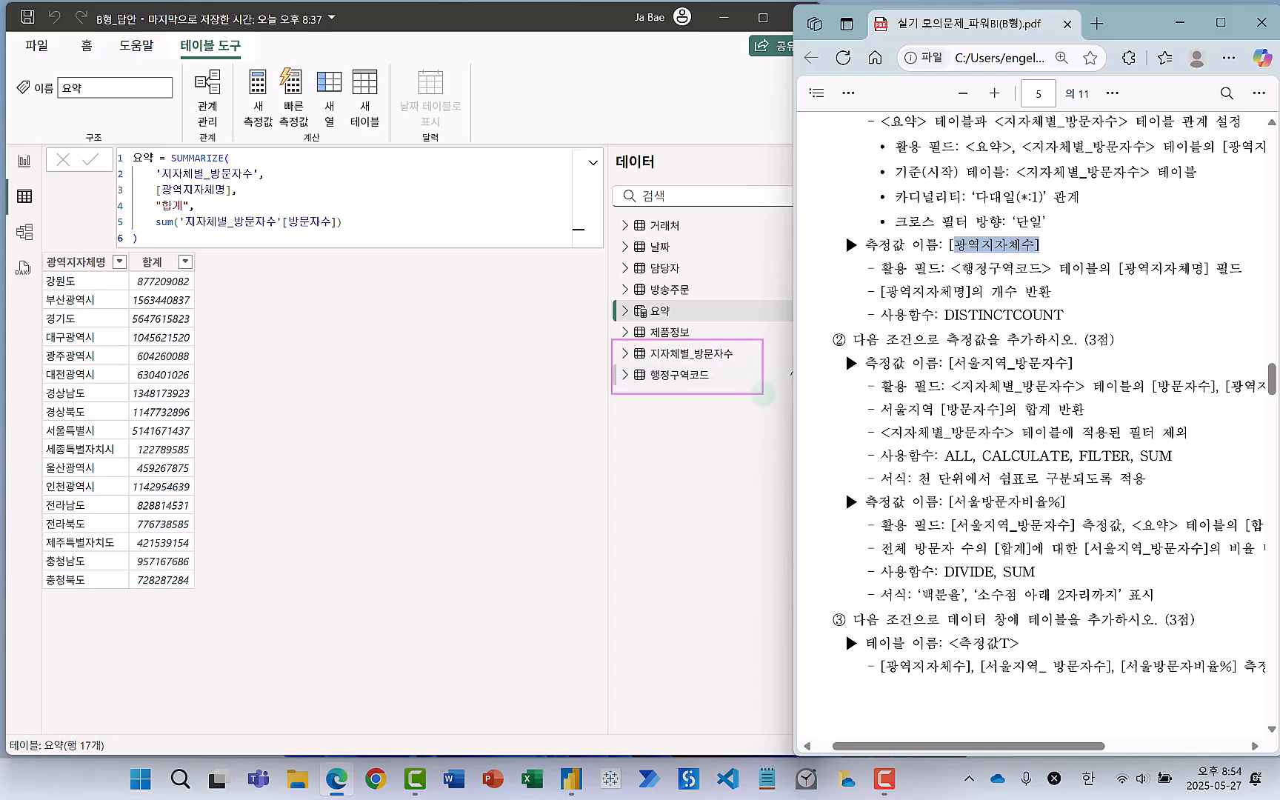
mouse_move(595, 347)
left_mouse_down()
mouse_move(605, 343)
mouse_move(611, 365)
left_mouse_up()
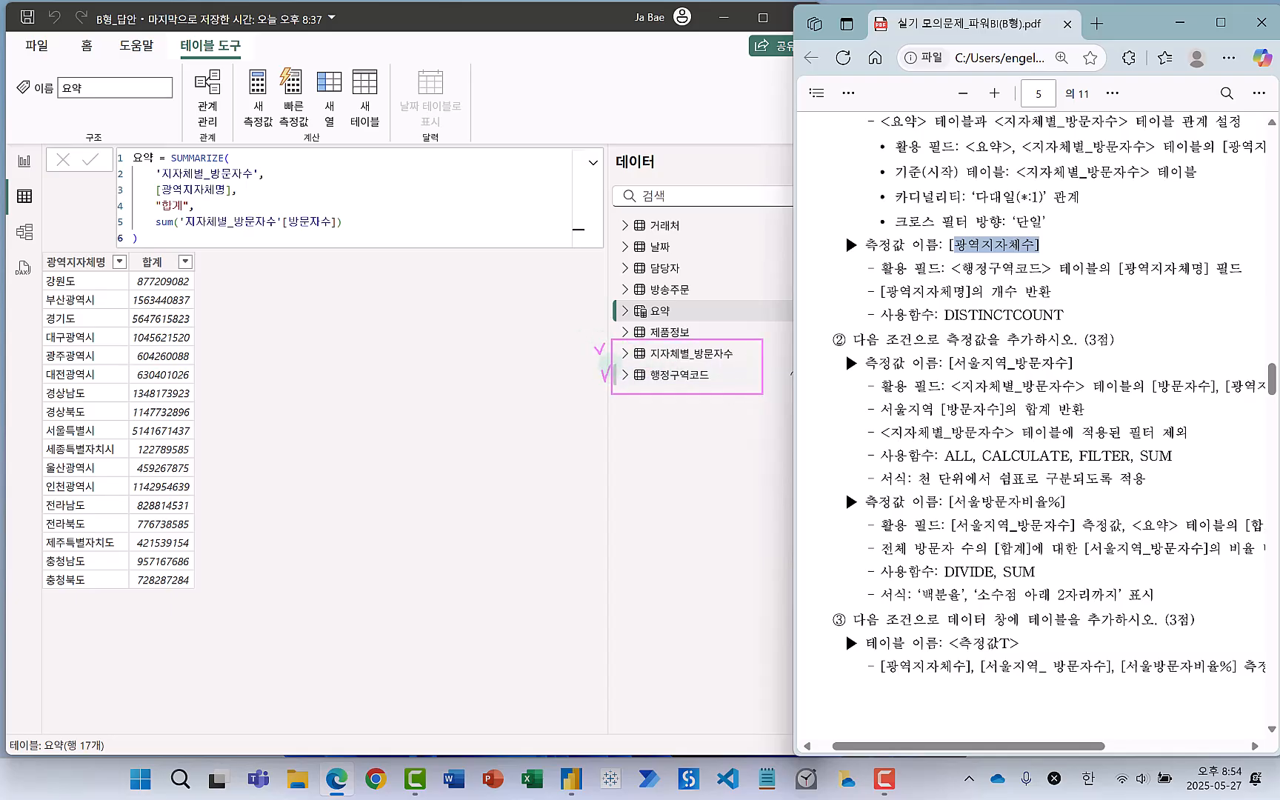
key("Escape")
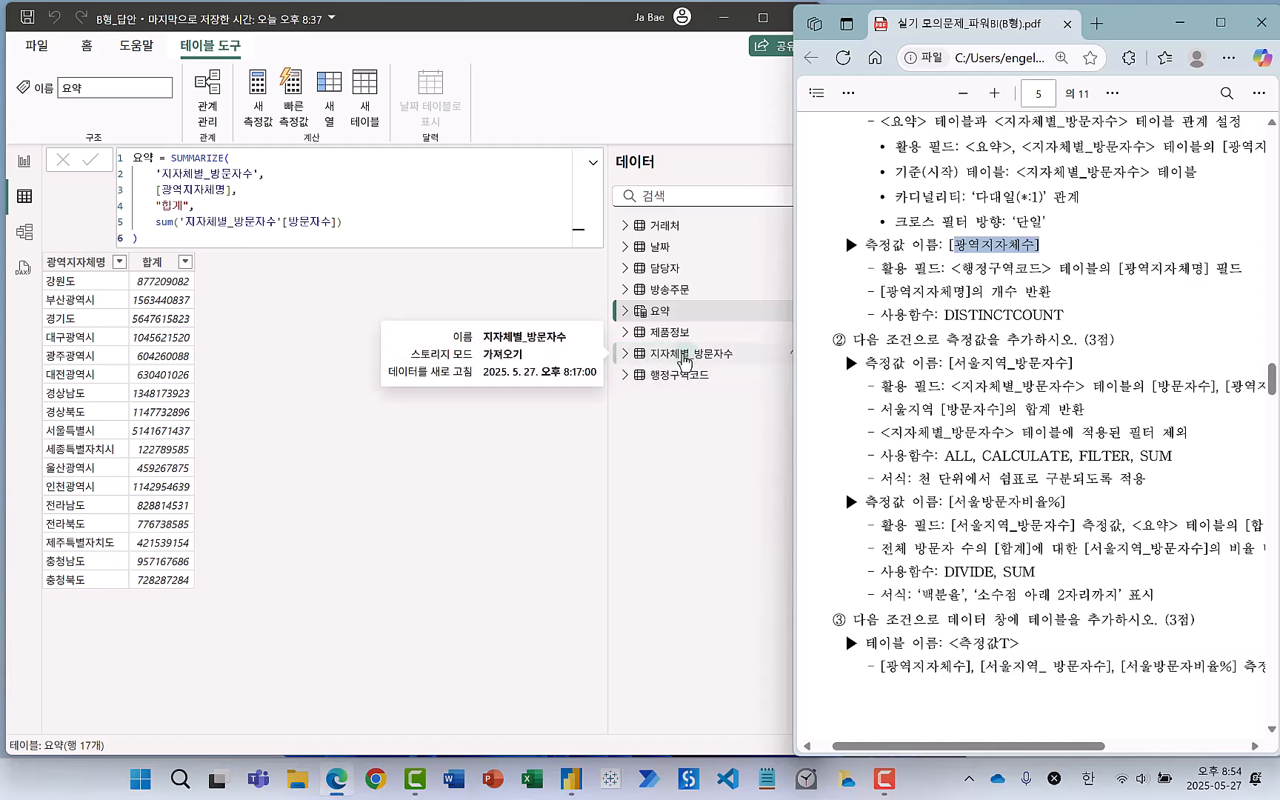
left_click(683, 362)
left_click(681, 381)
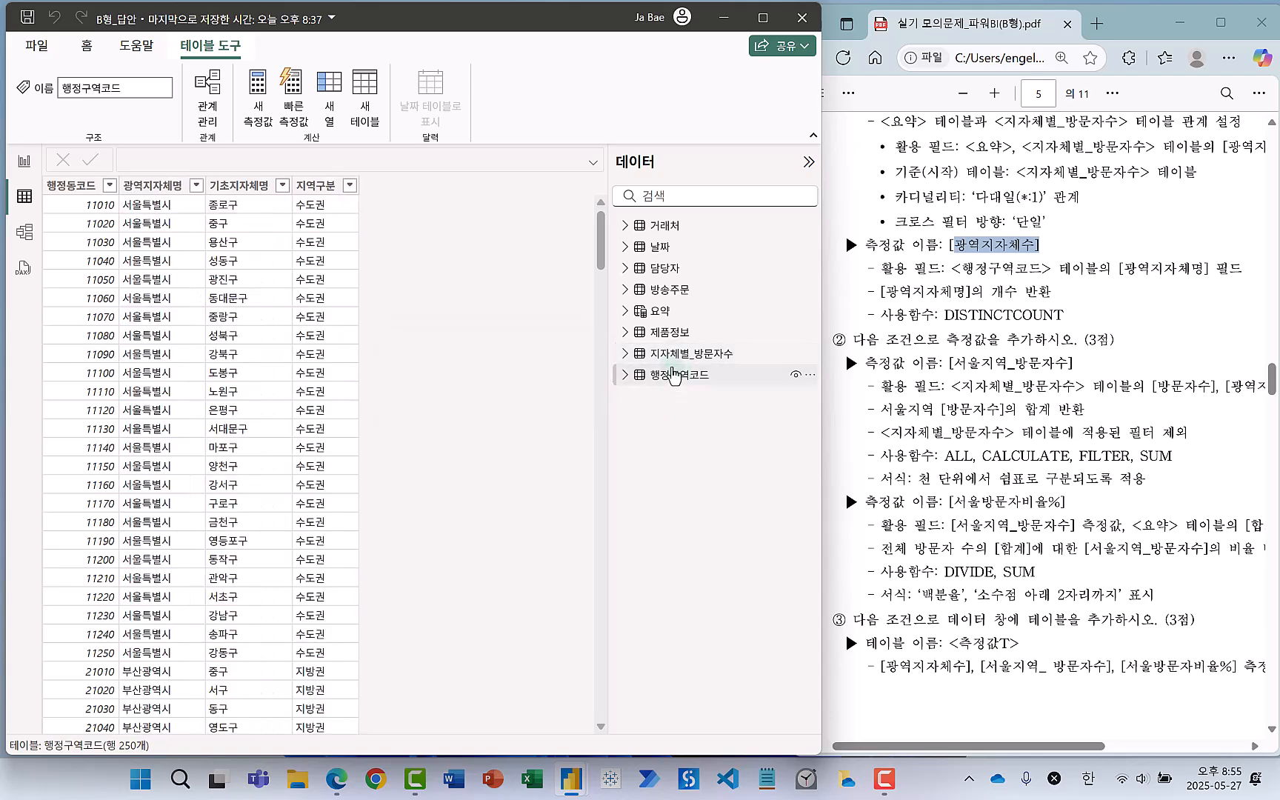
Add a new measure to the 지자체별_방문자수 table and name it 광역지자체수.
left_click(689, 361)
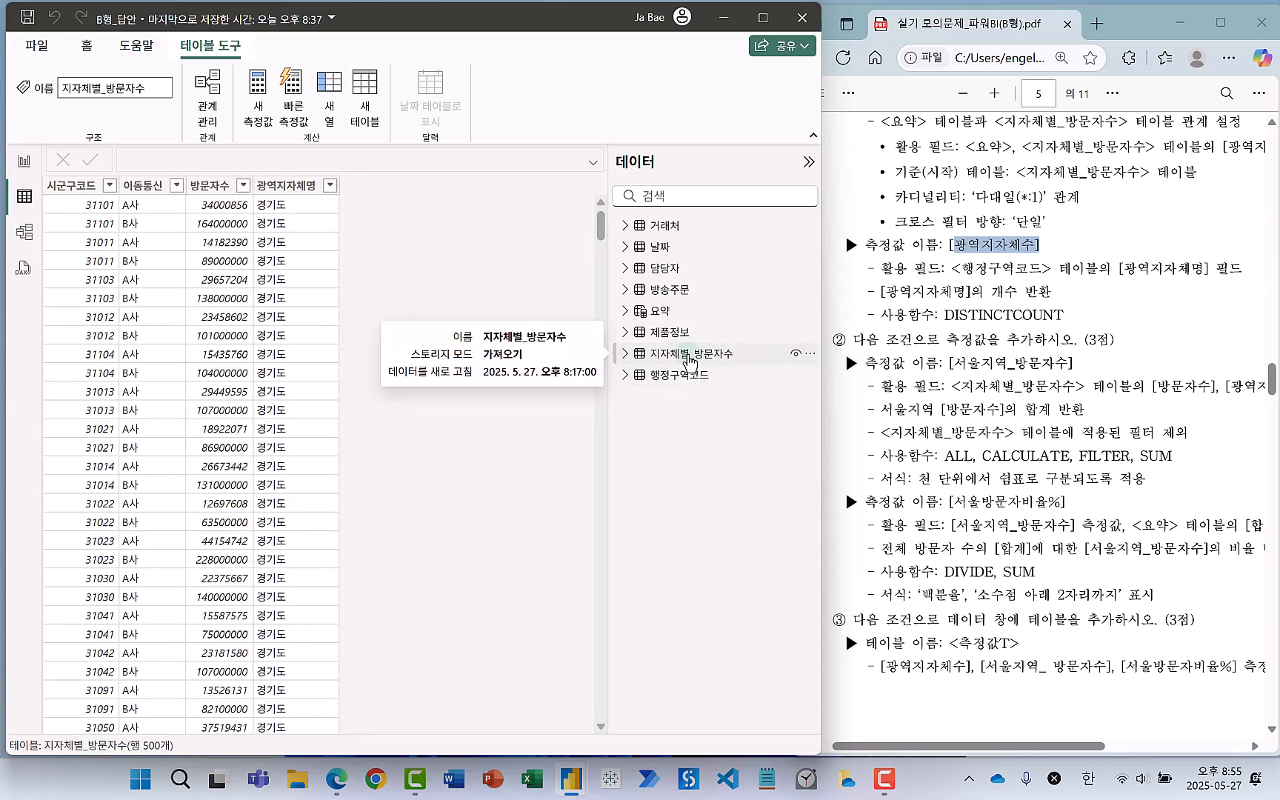
right_click(689, 362)
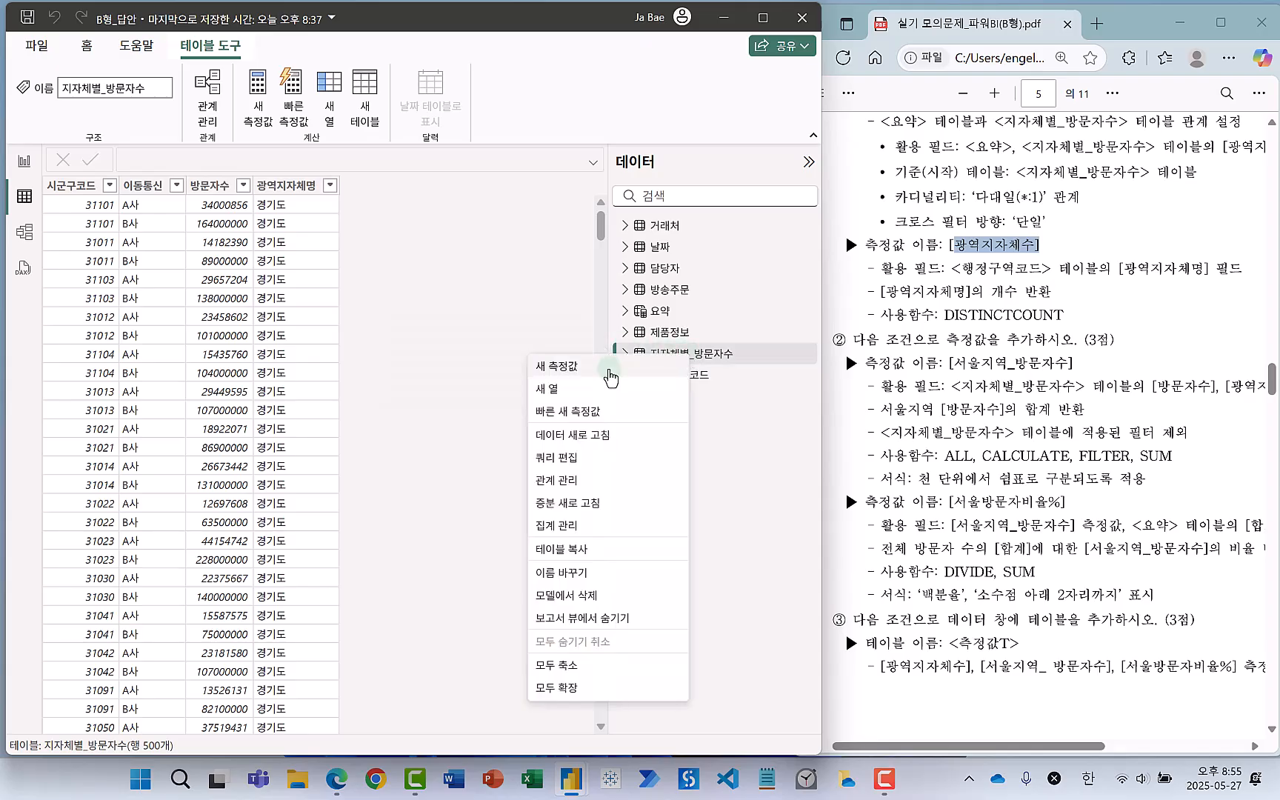
left_click(585, 366)
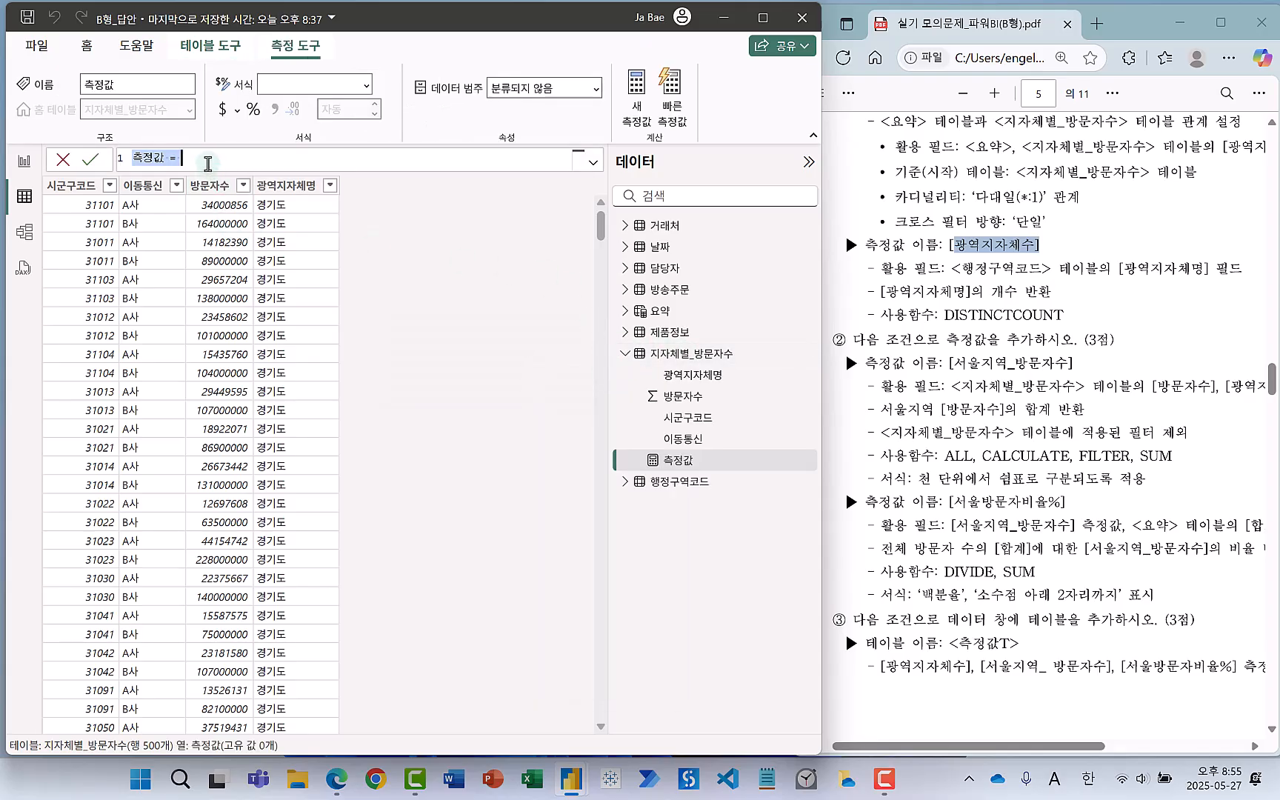
key("Hangul")
type("광예")
type("지자체")
type("수 ")
type("=")
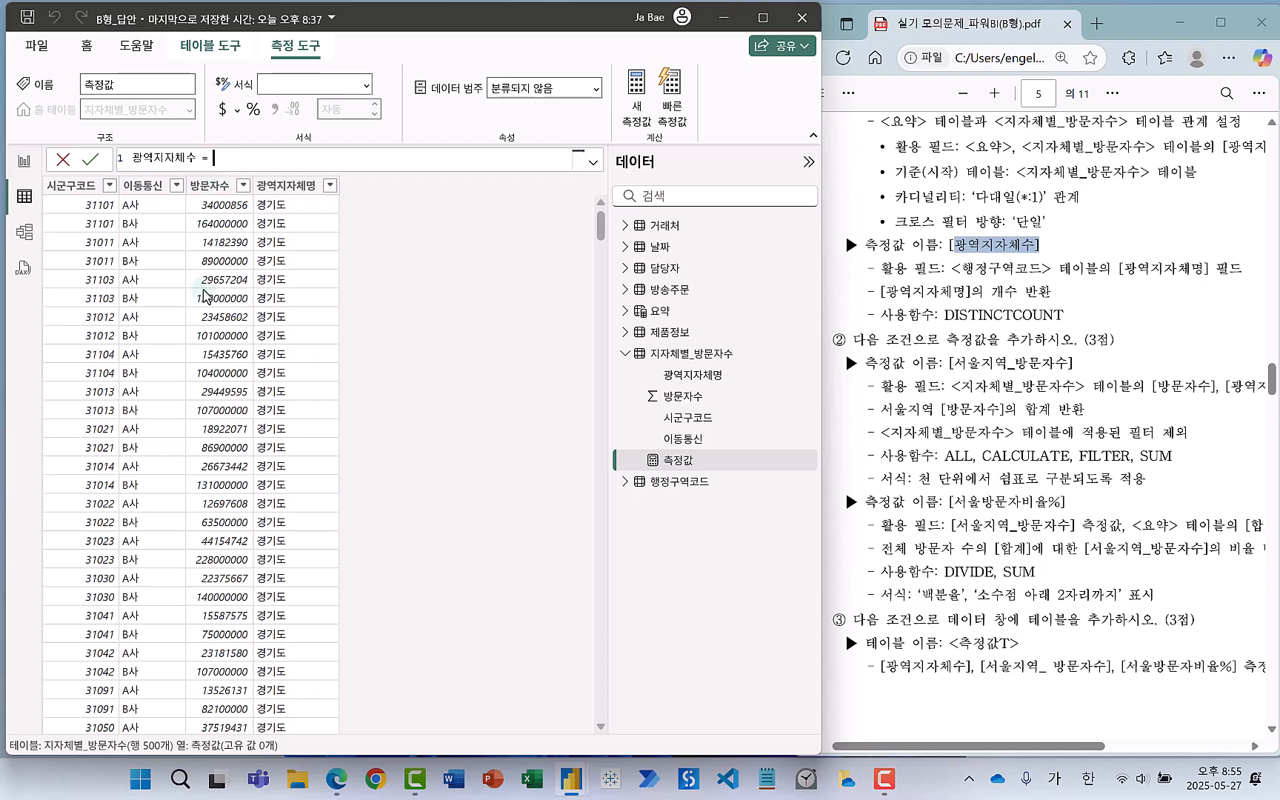
Define the 광역지자체수 measure as DISTINCTCOUNT('행정구역코드'[광역지자체명]) and commit the formula.
key("Hangul")
type("dist")
key("Down")
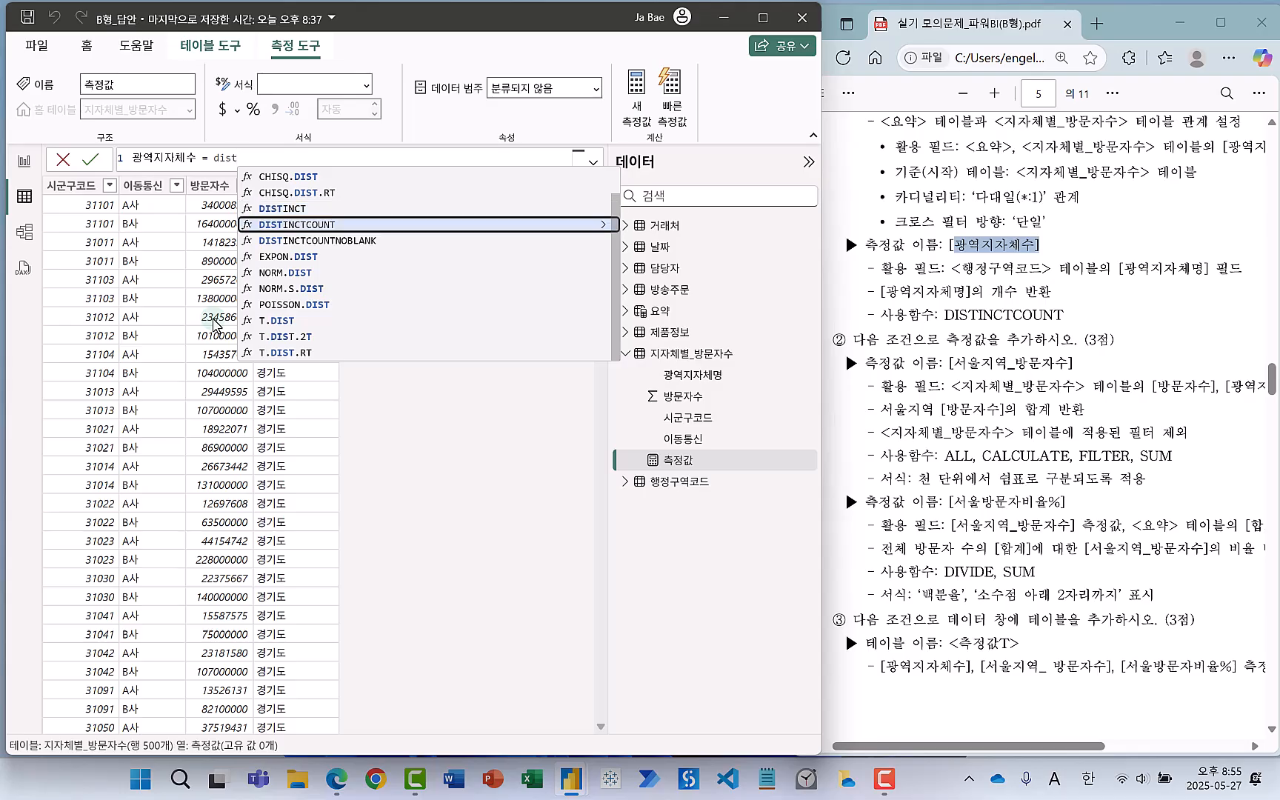
key("Tab")
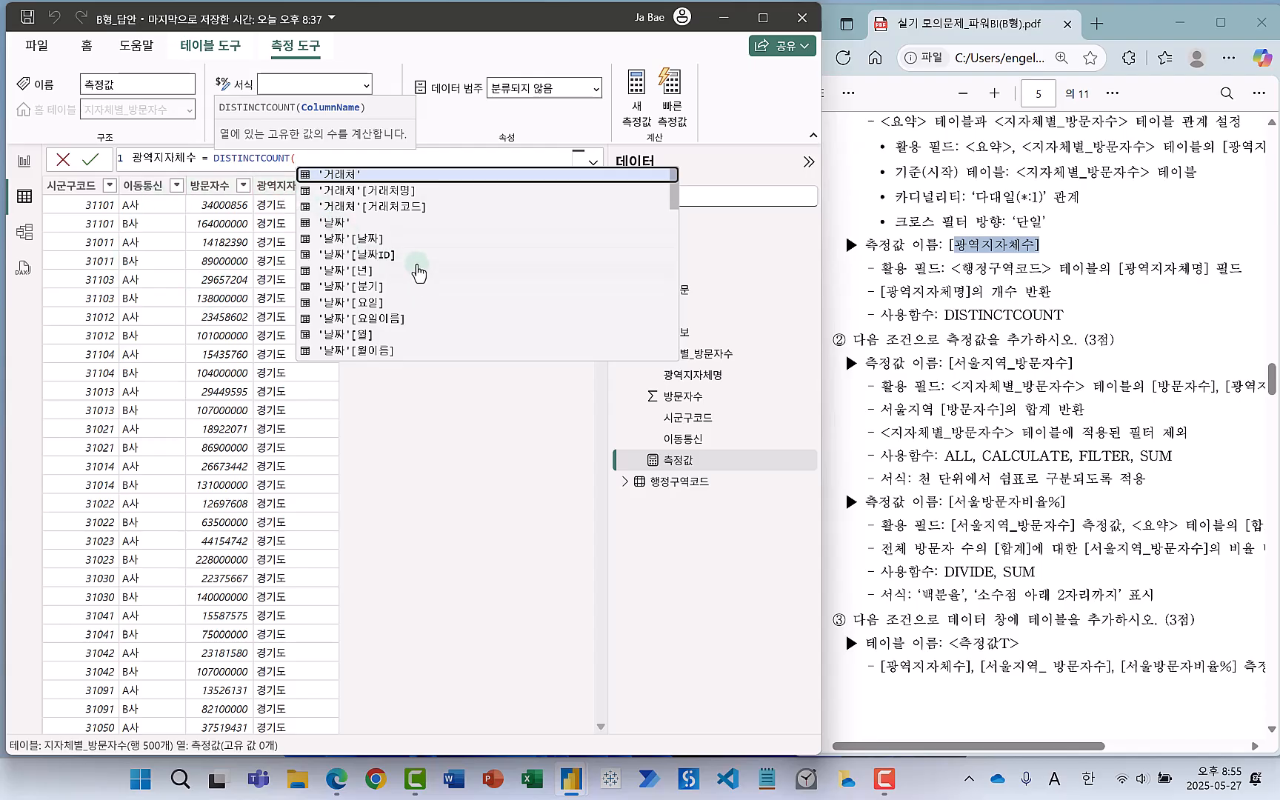
scroll(420, 273, "down", 10)
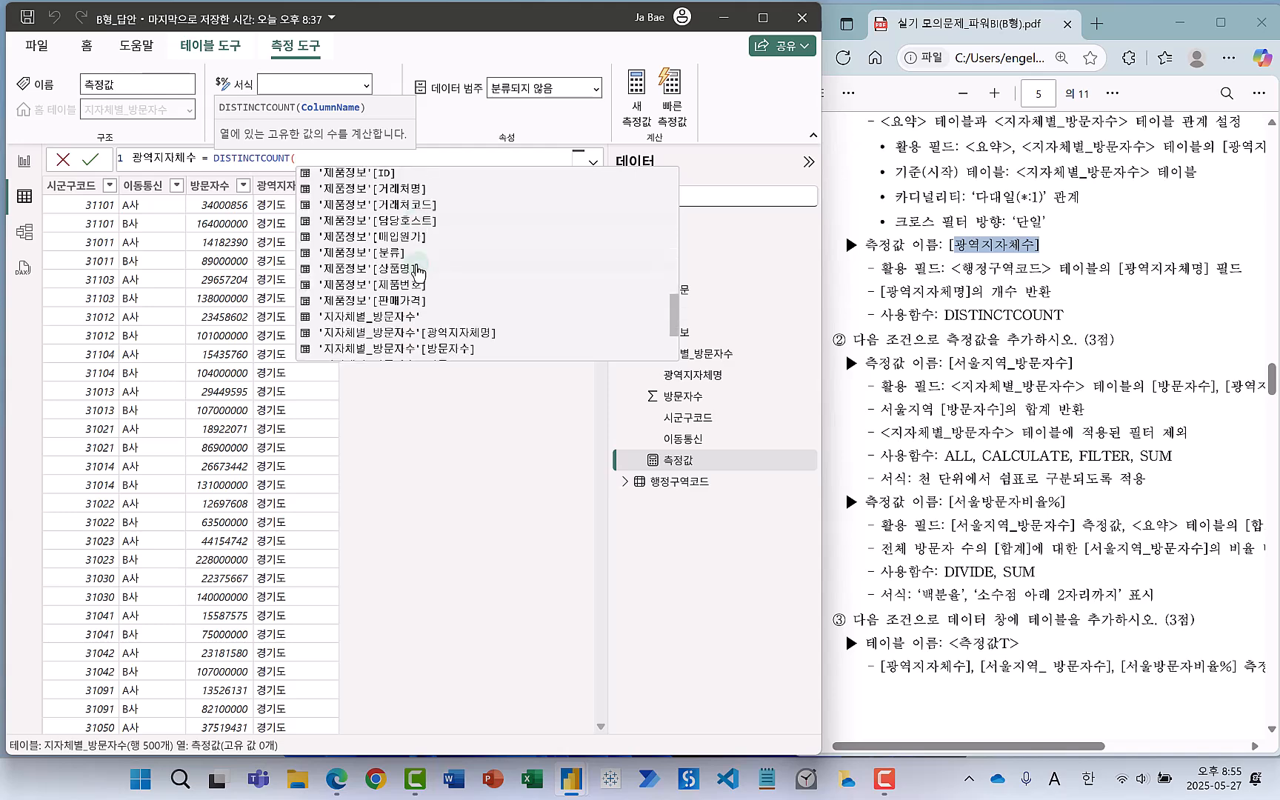
scroll(420, 274, "down", 3)
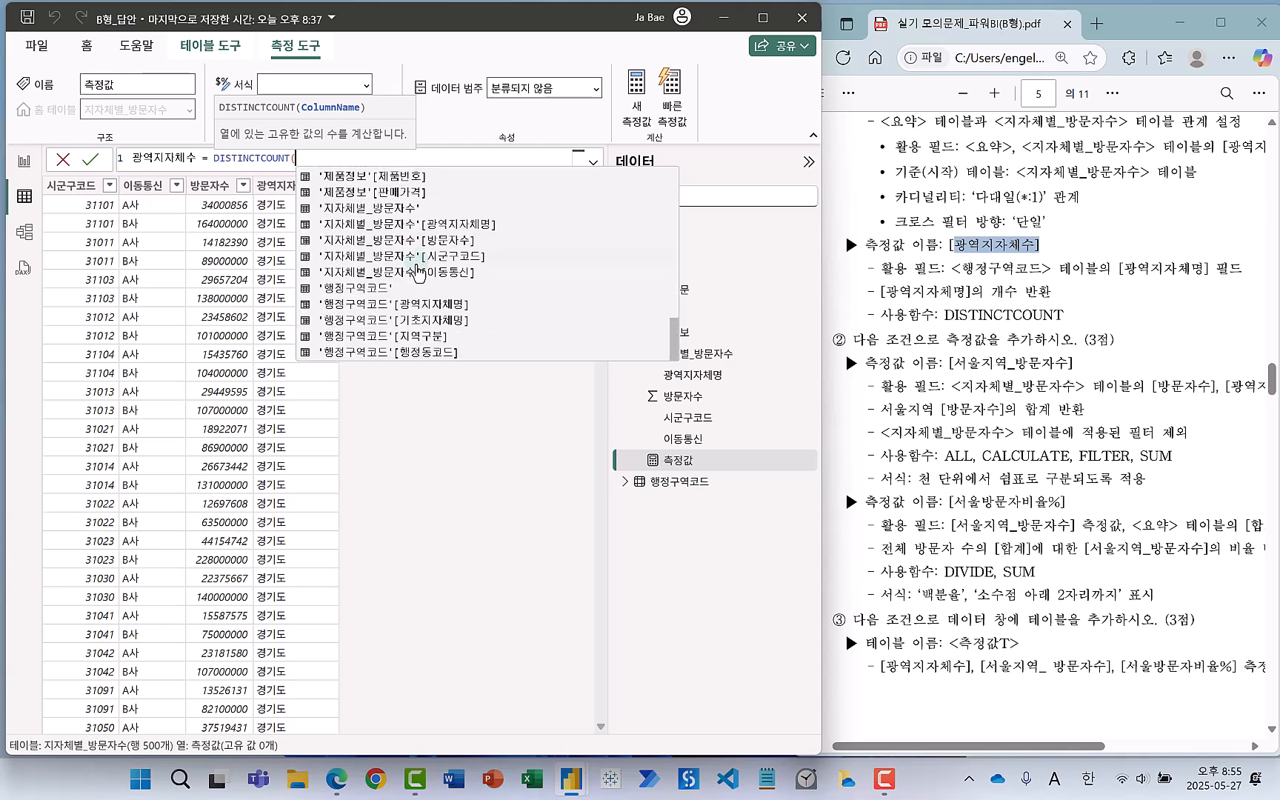
left_click(384, 304)
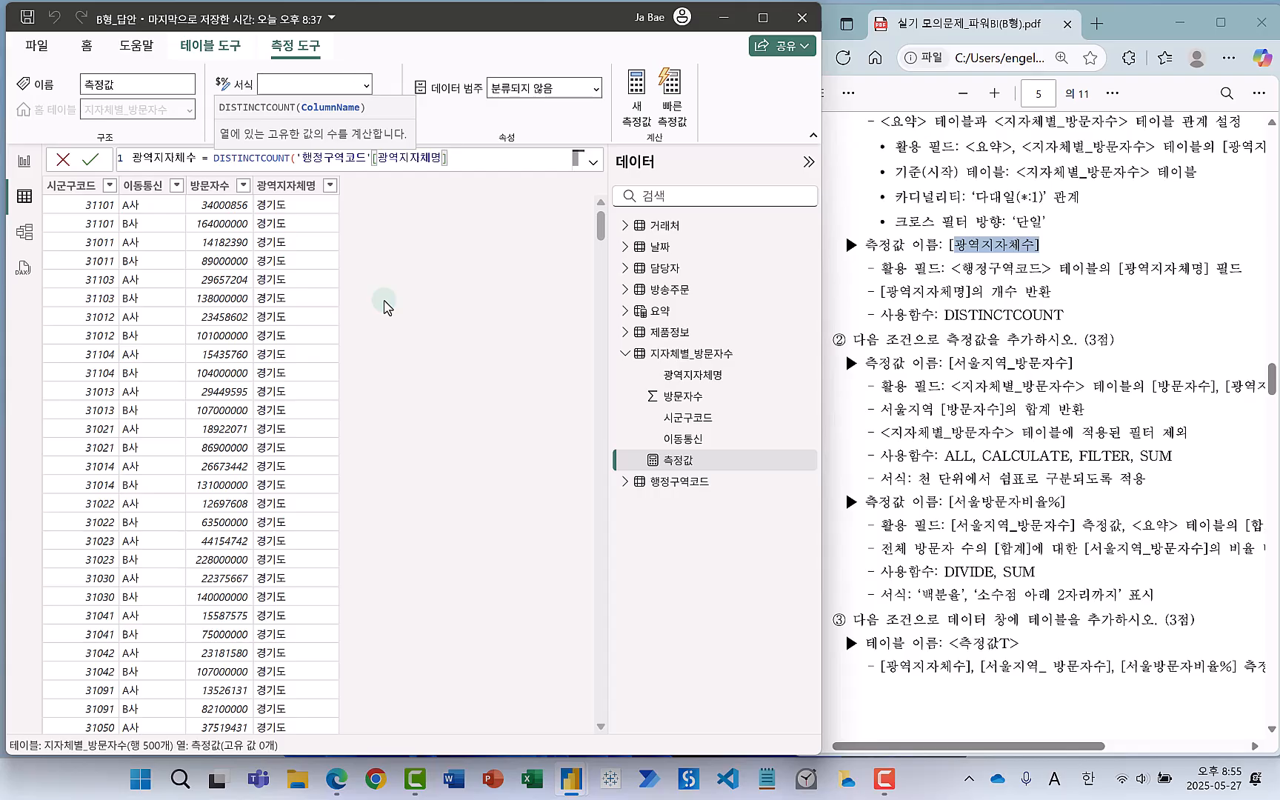
type(")")
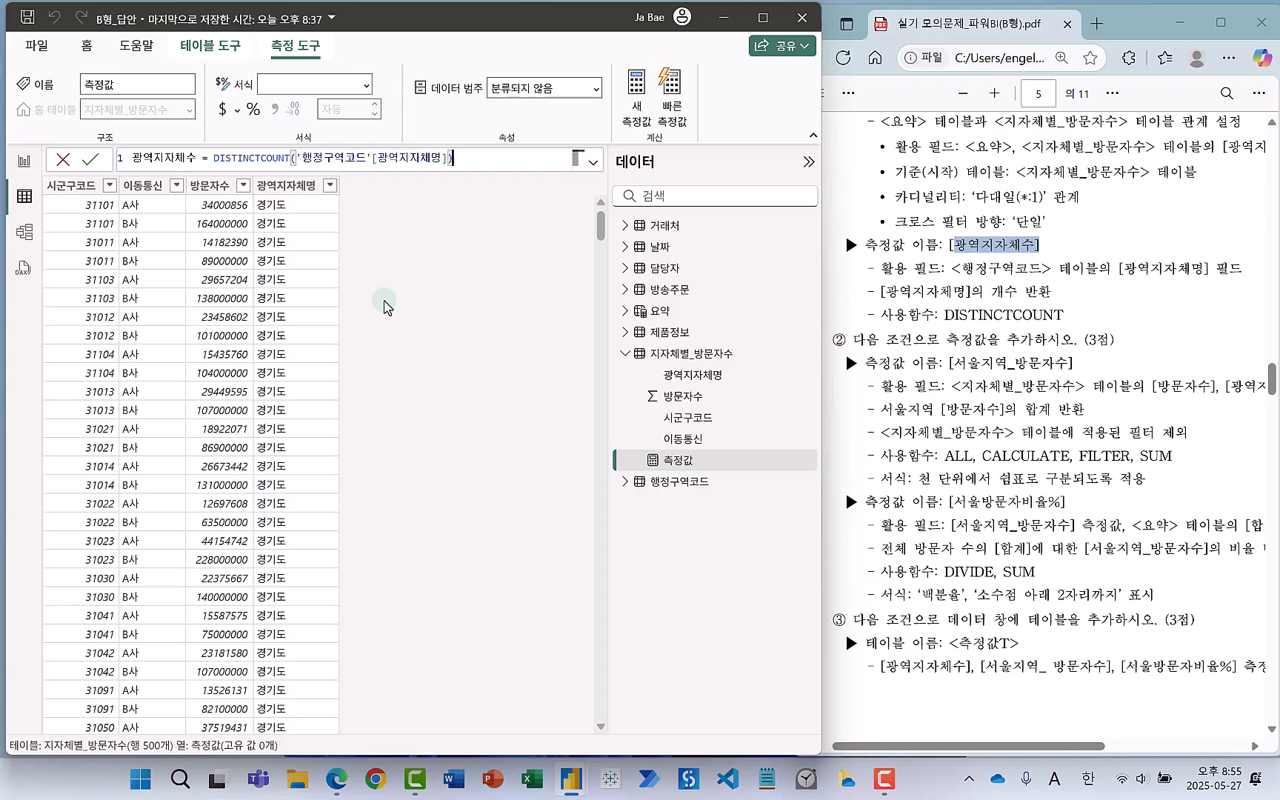
key("Return")
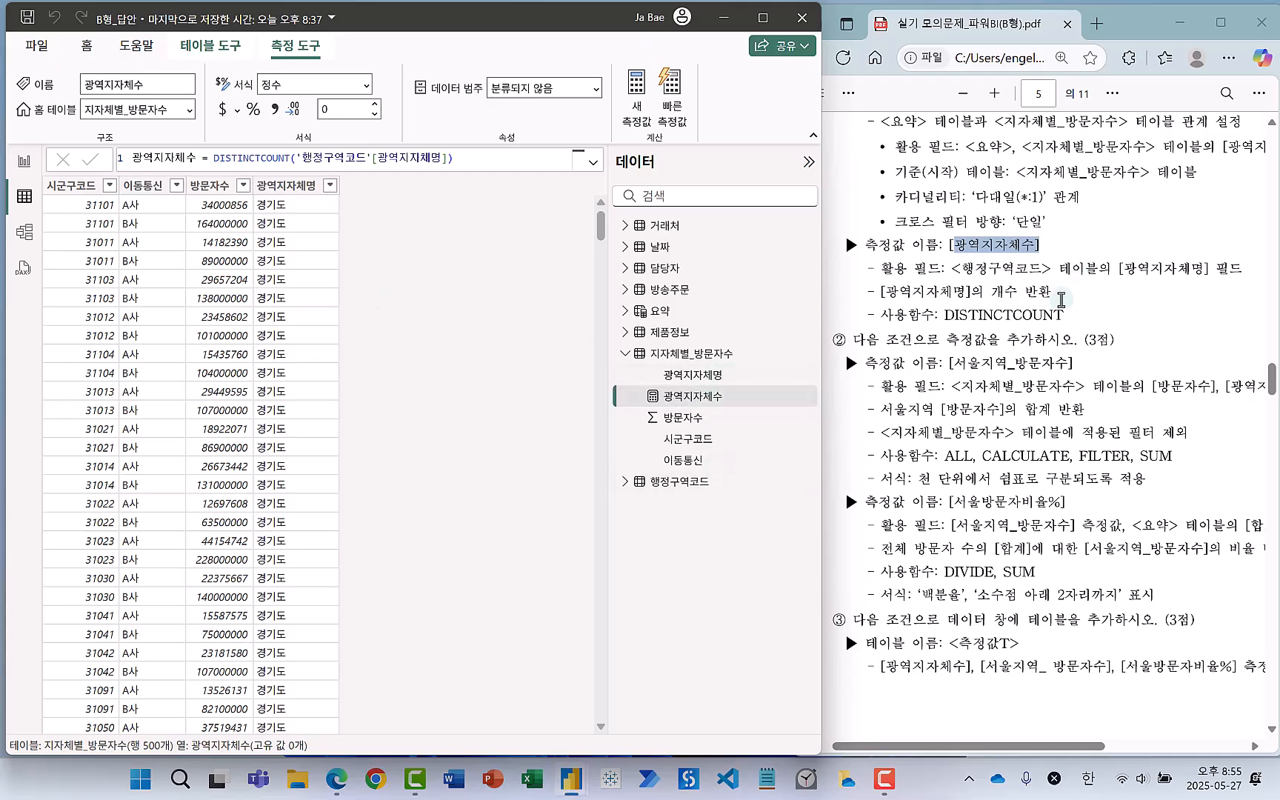
Read the exam's conditions for the [서울지역_방문자수] measure, focusing on its required functions and source fields.
scroll(1064, 319, "down", 1)
scroll(1065, 319, "down", 3)
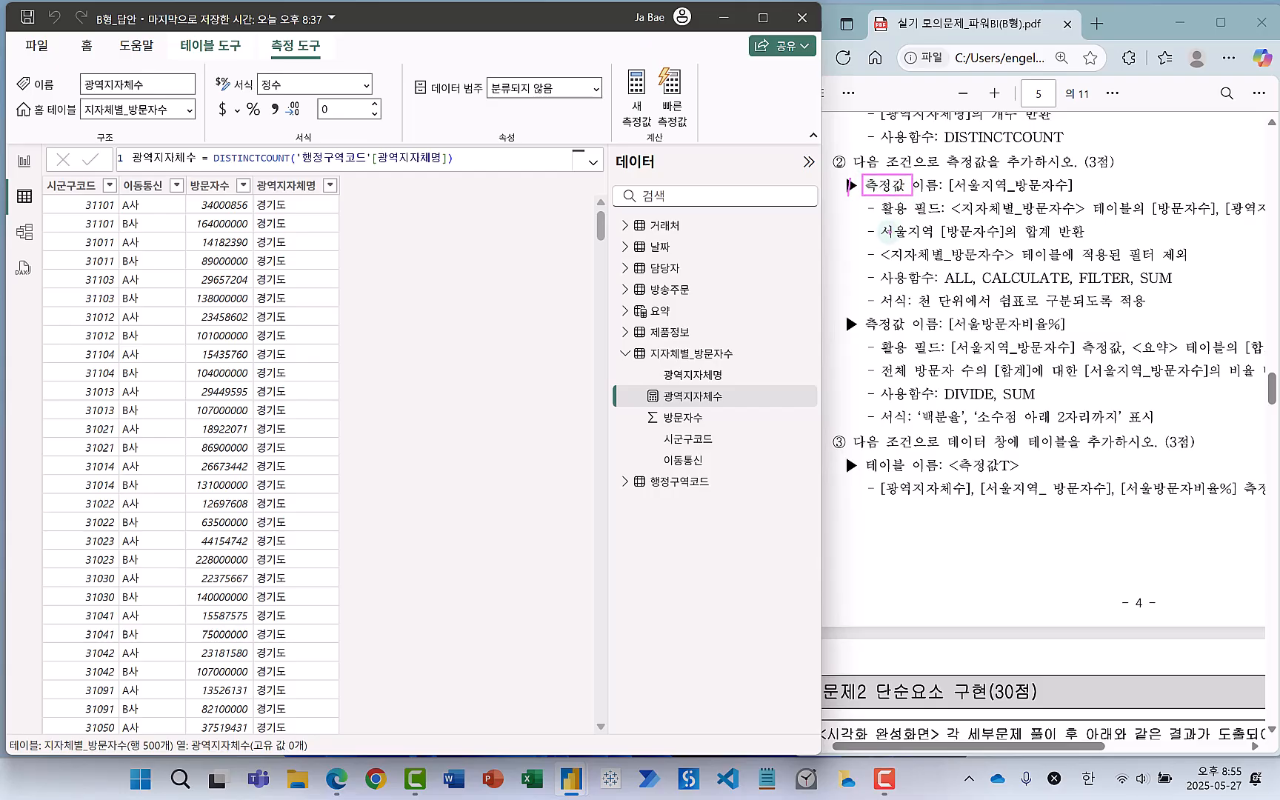
left_click_drag(851, 282, 1195, 291)
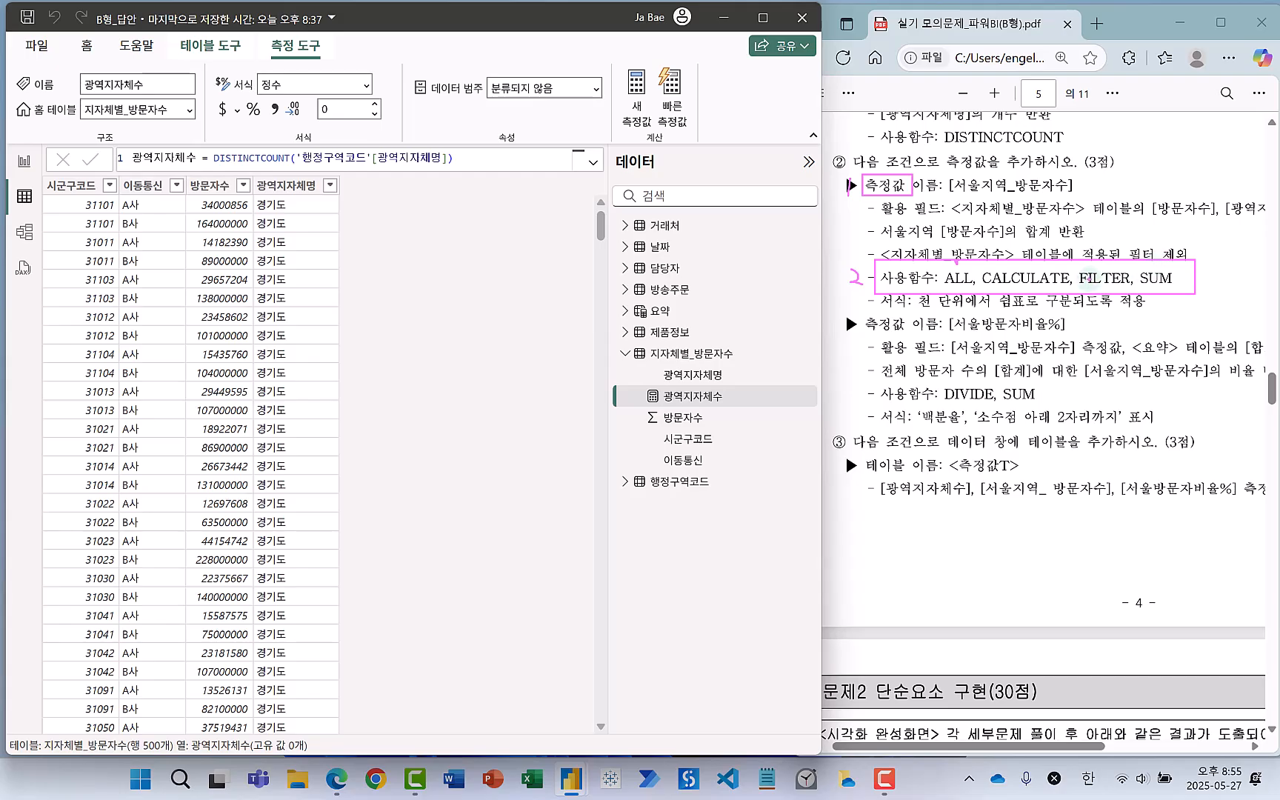
left_click_drag(1023, 268, 1030, 258)
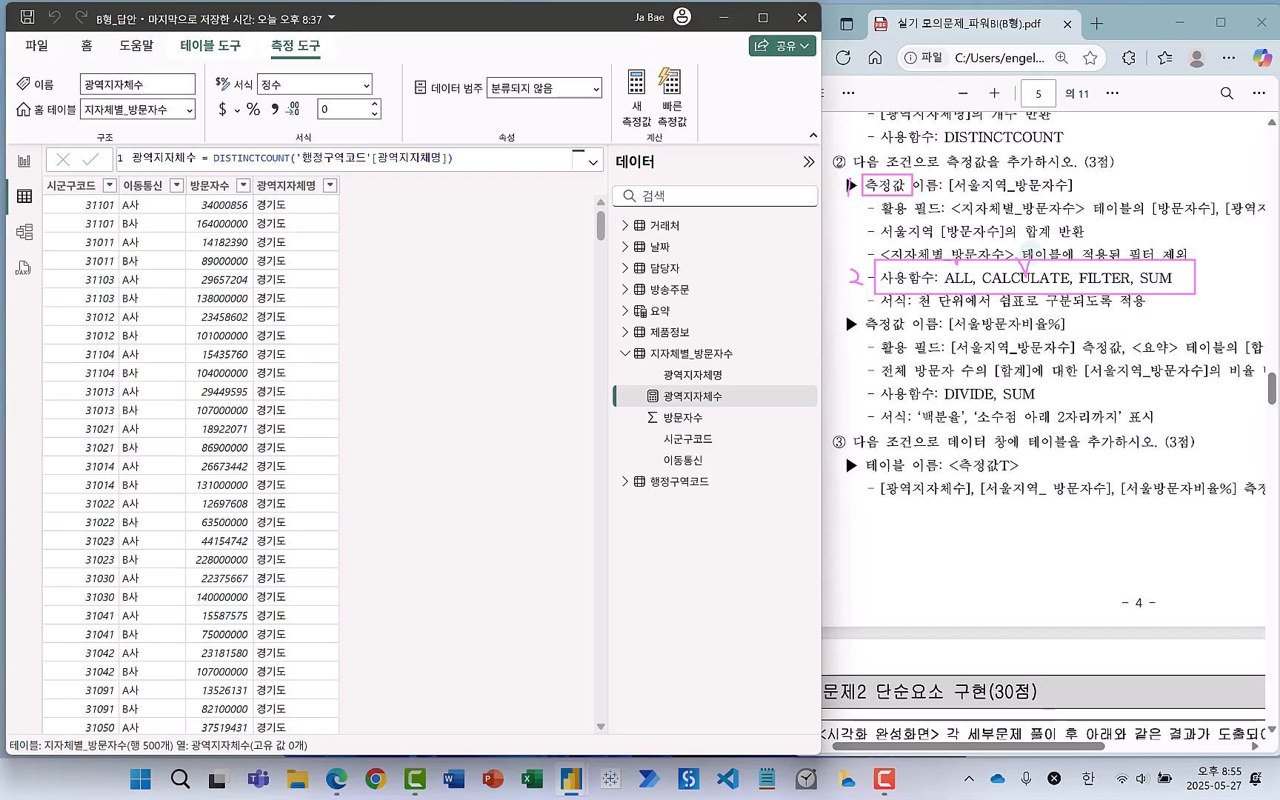
key("Escape")
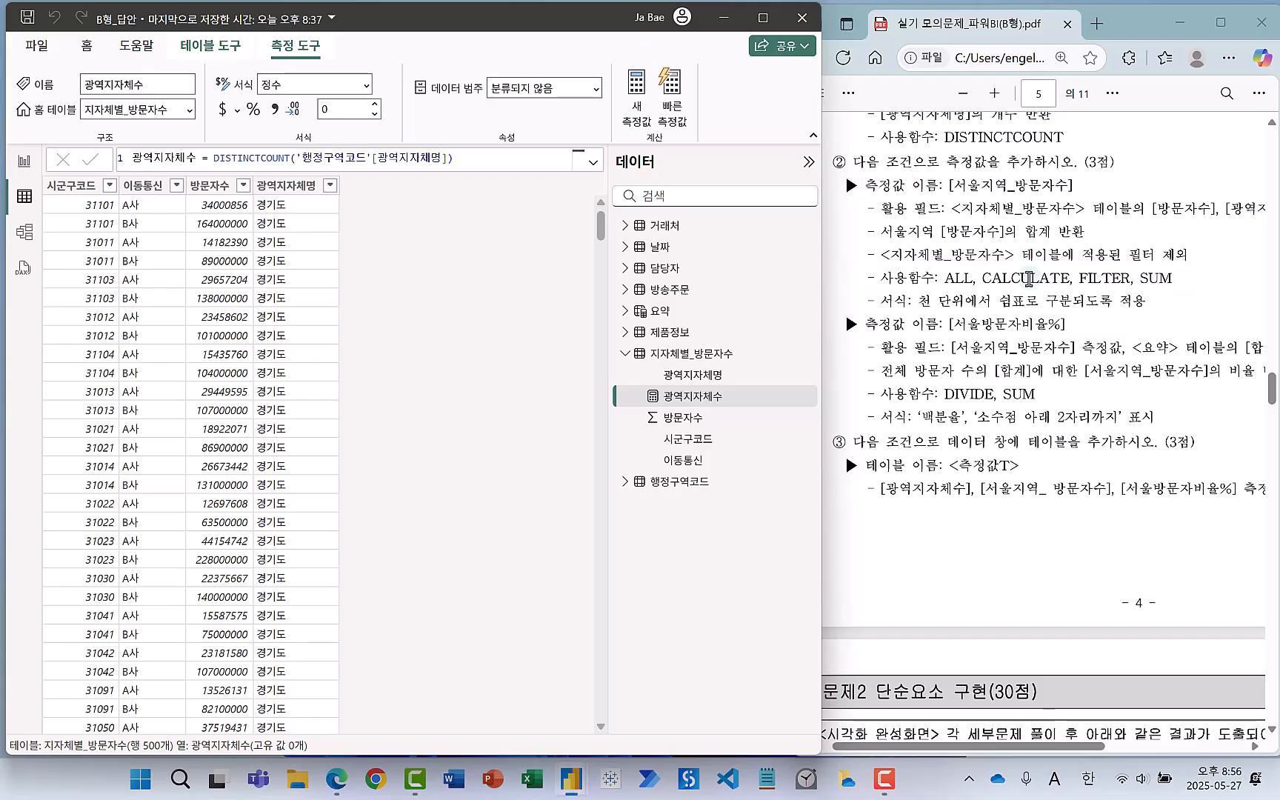
left_click_drag(974, 267, 1070, 290)
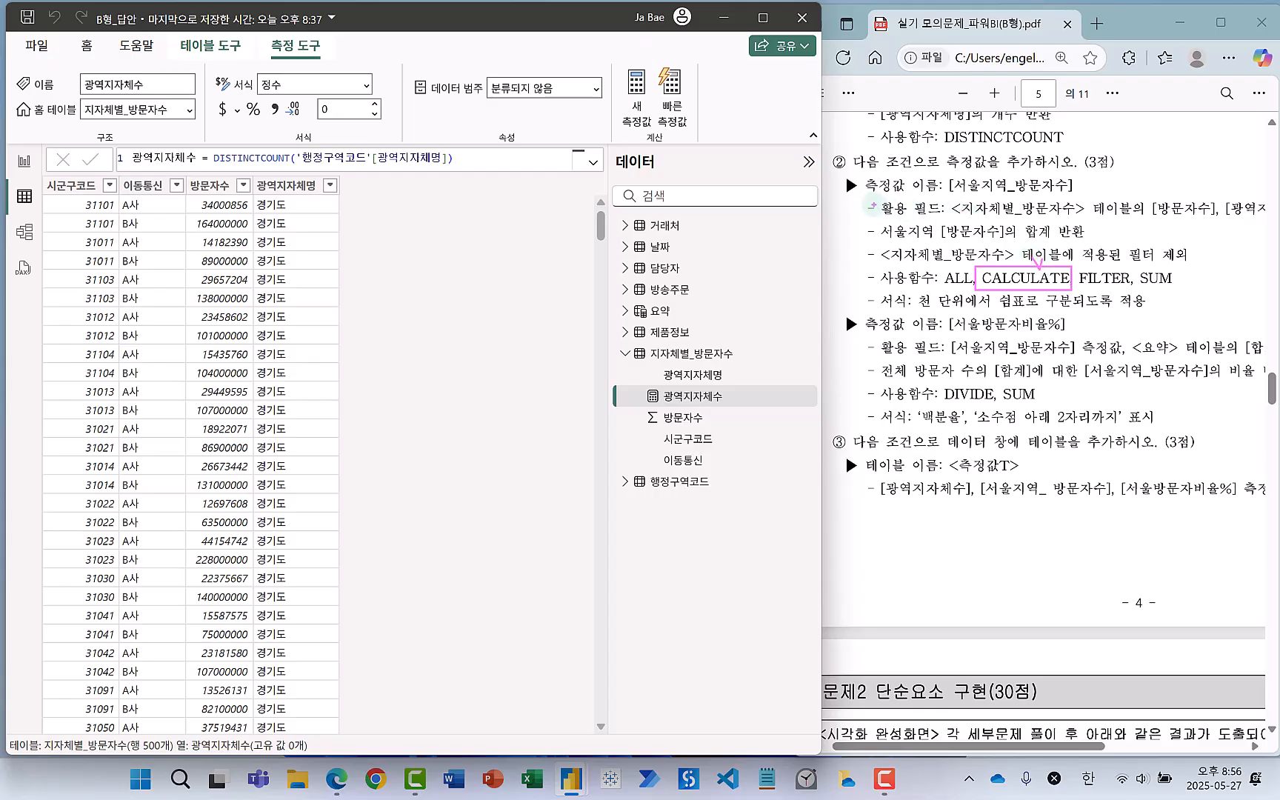
mouse_move(871, 195)
left_mouse_down()
mouse_move(970, 222)
mouse_move(1242, 217)
left_mouse_up()
key("Escape")
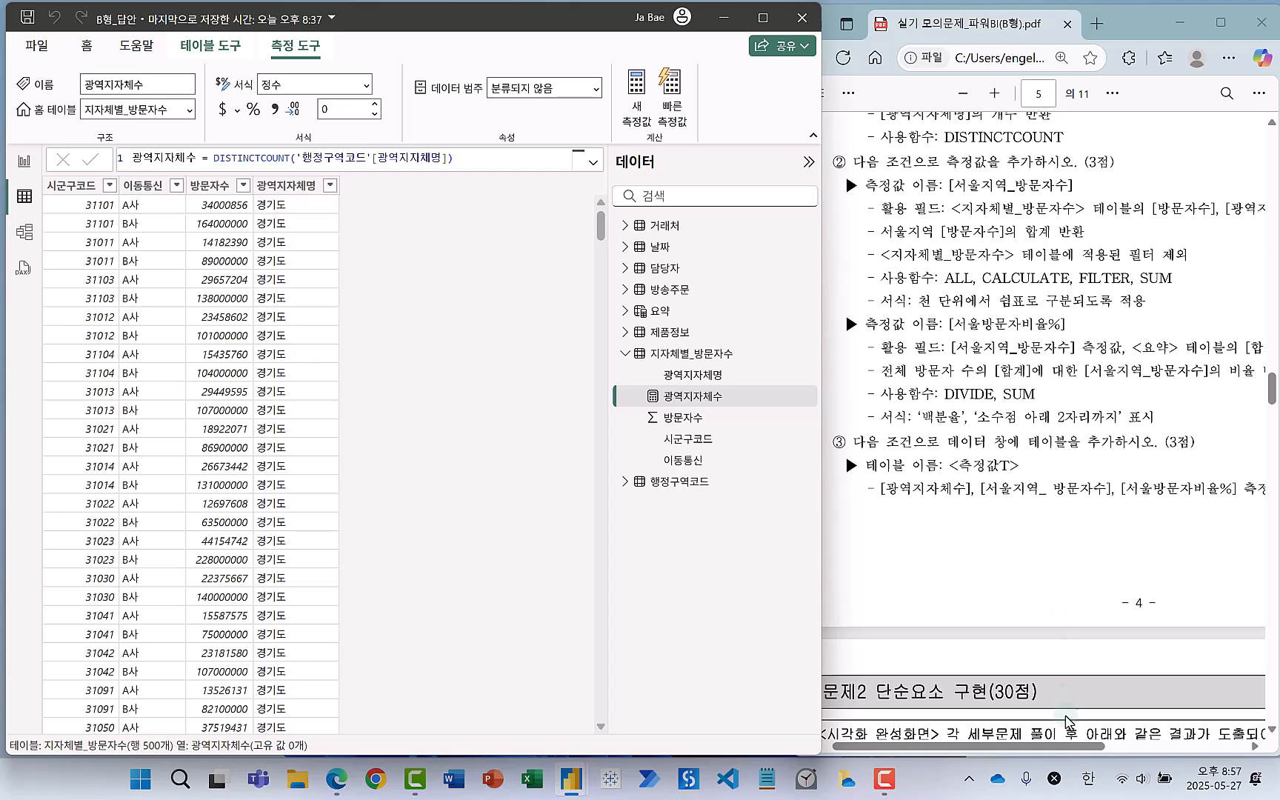
Check the full field list for [서울지역_방문자수] in the exam PDF and which regional sum it must return.
left_click_drag(1064, 747, 1128, 750)
left_click_drag(1041, 208, 1188, 221)
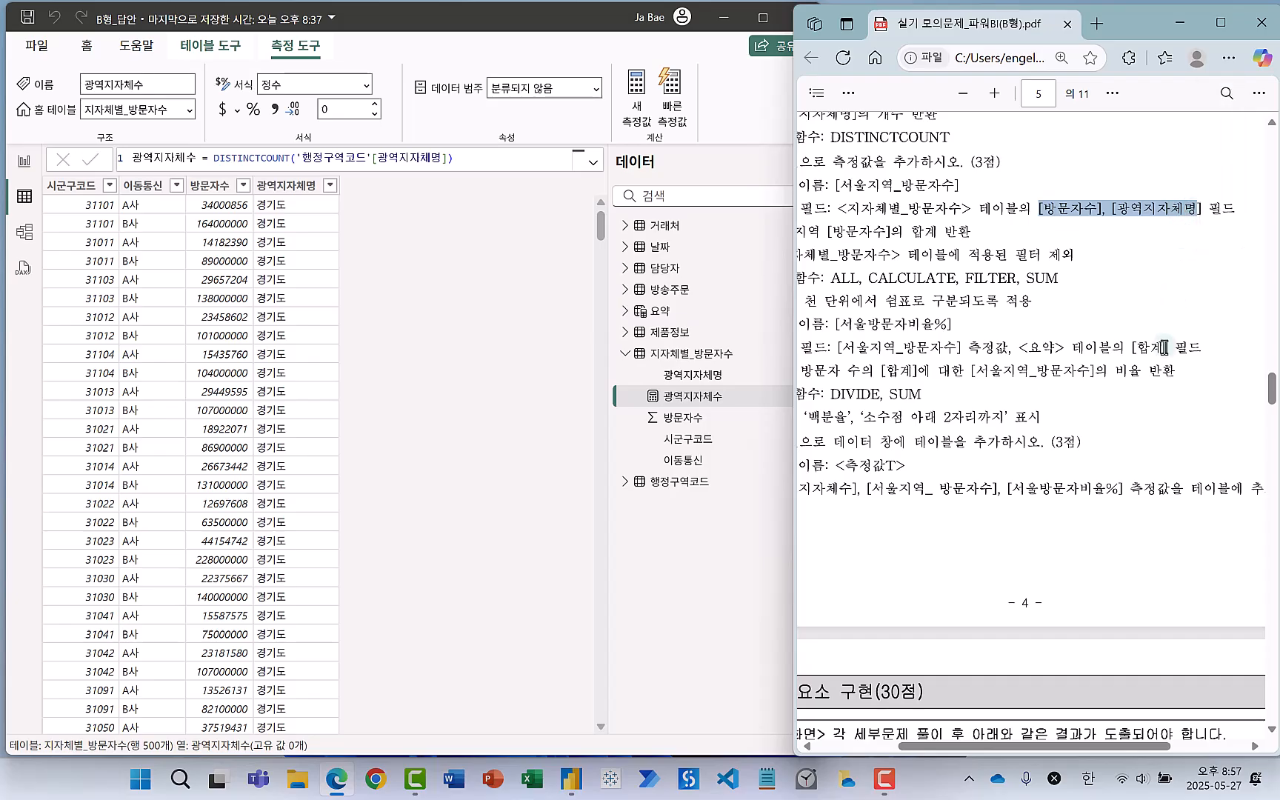
left_click_drag(1134, 746, 1081, 750)
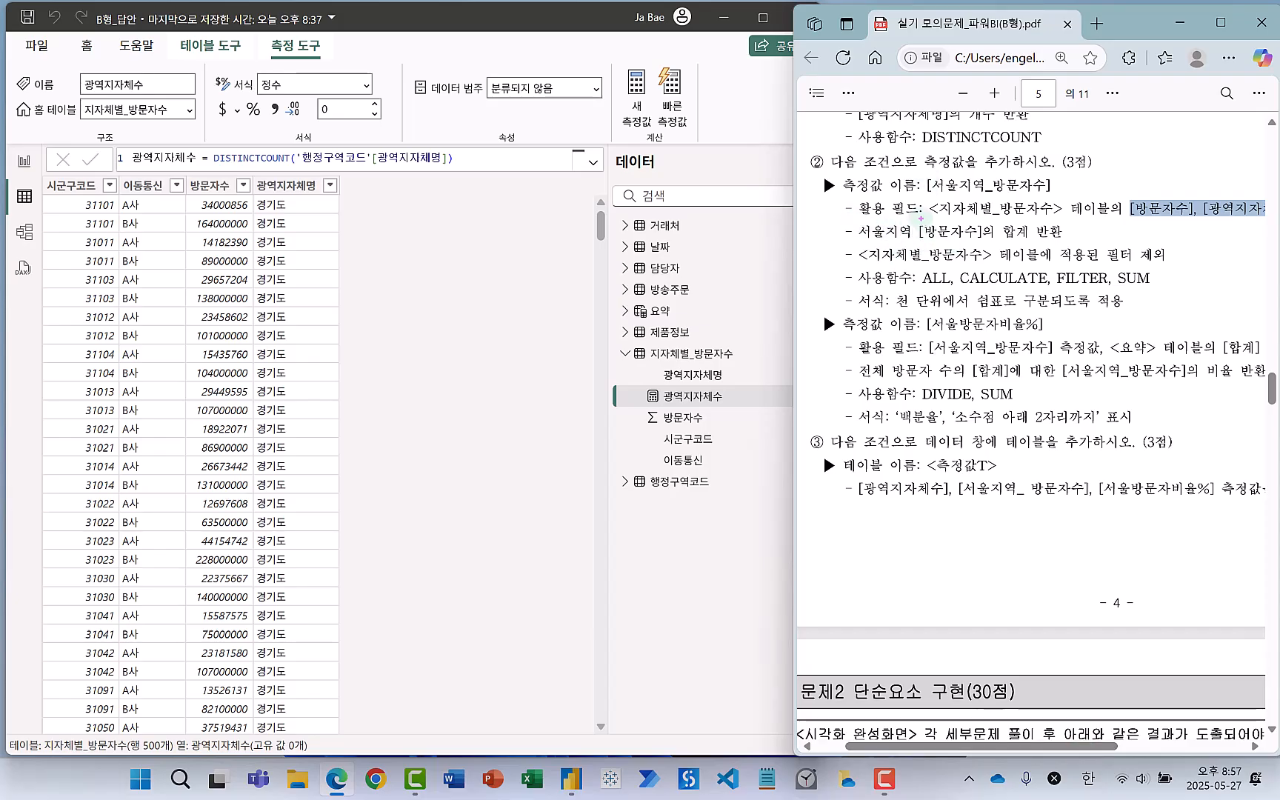
left_click_drag(917, 215, 1036, 246)
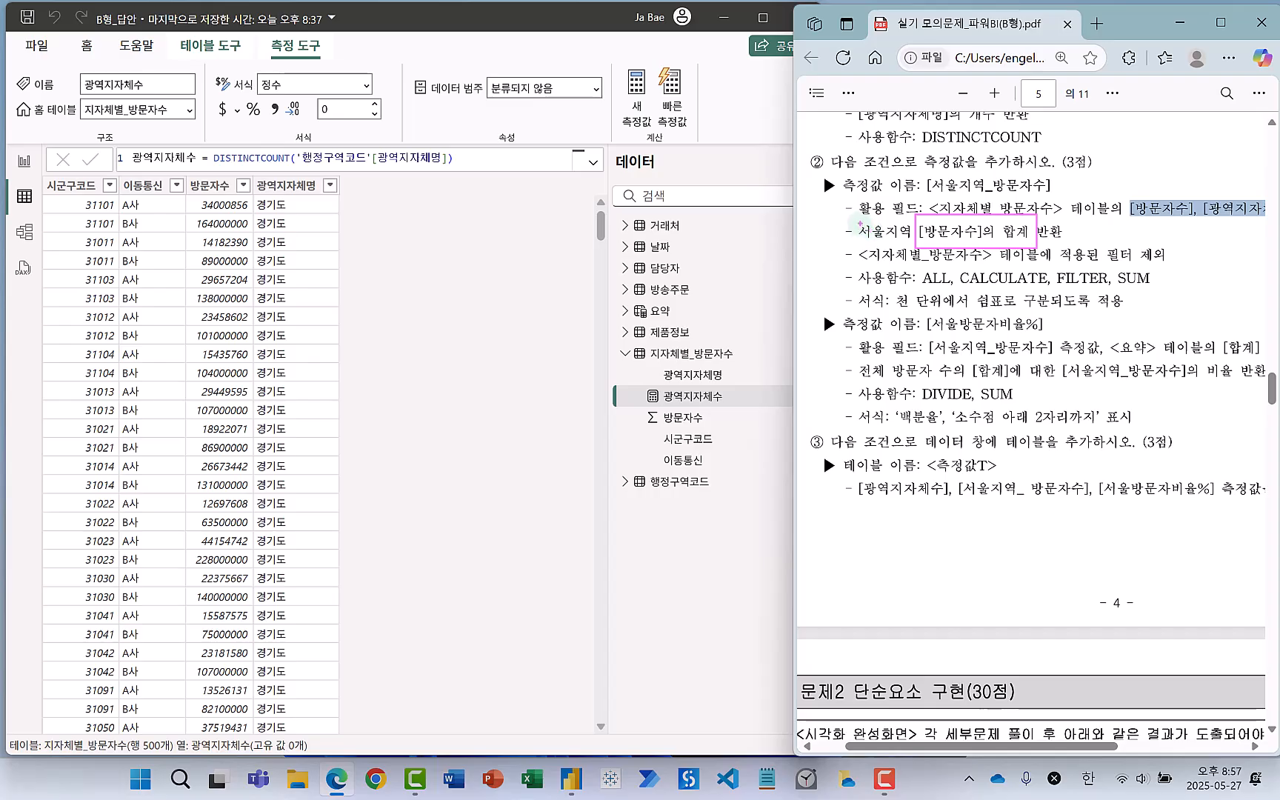
left_click_drag(858, 217, 911, 243)
key("Escape")
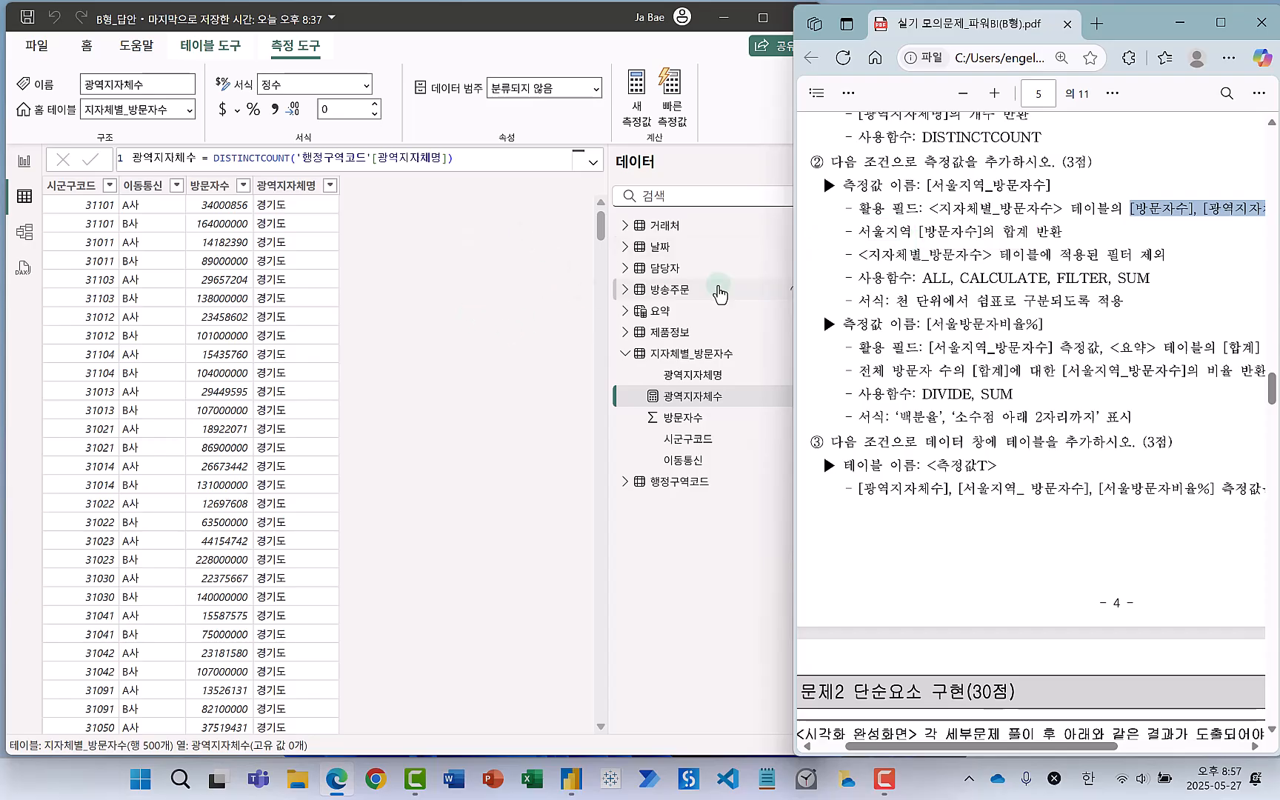
Review the [서울지역_방문자수] conditions against the <측정값T> requirement and the data tables to decide where the measure belongs.
left_click_drag(890, 185, 849, 185)
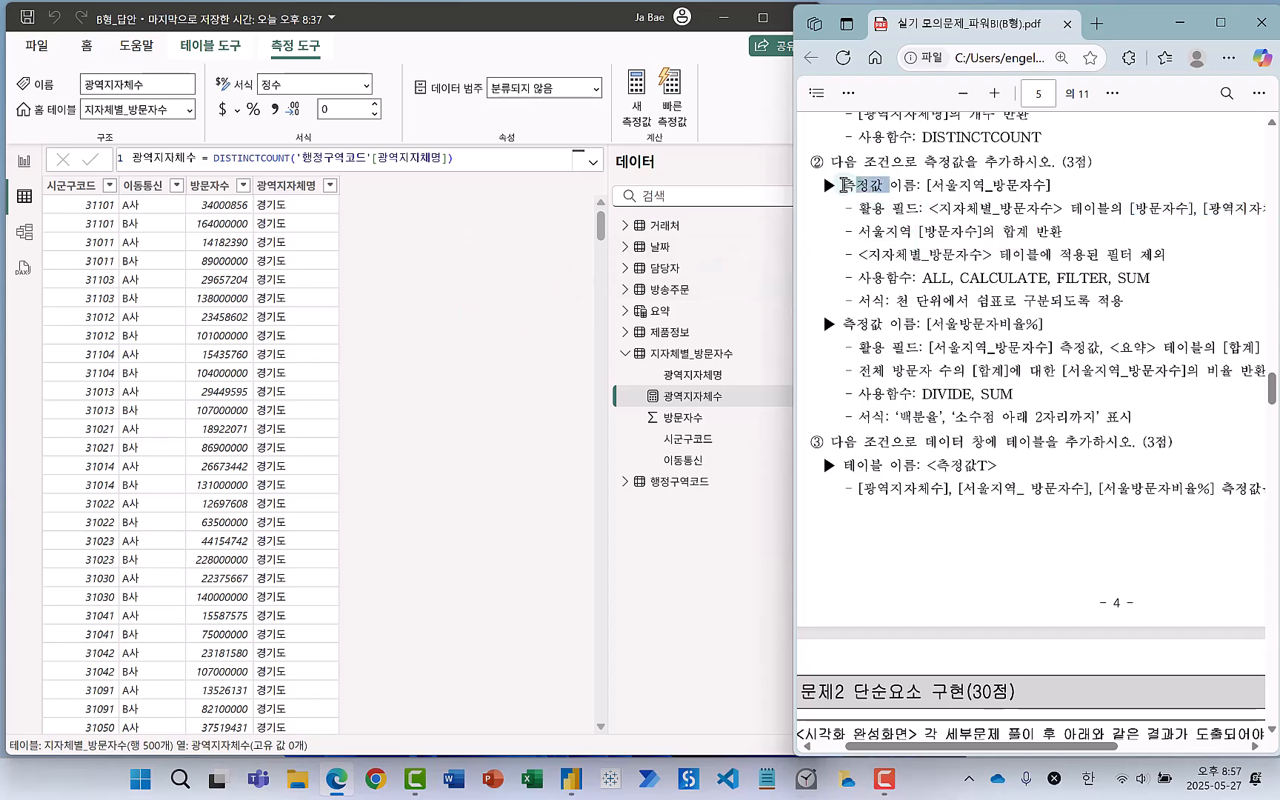
left_click(826, 248)
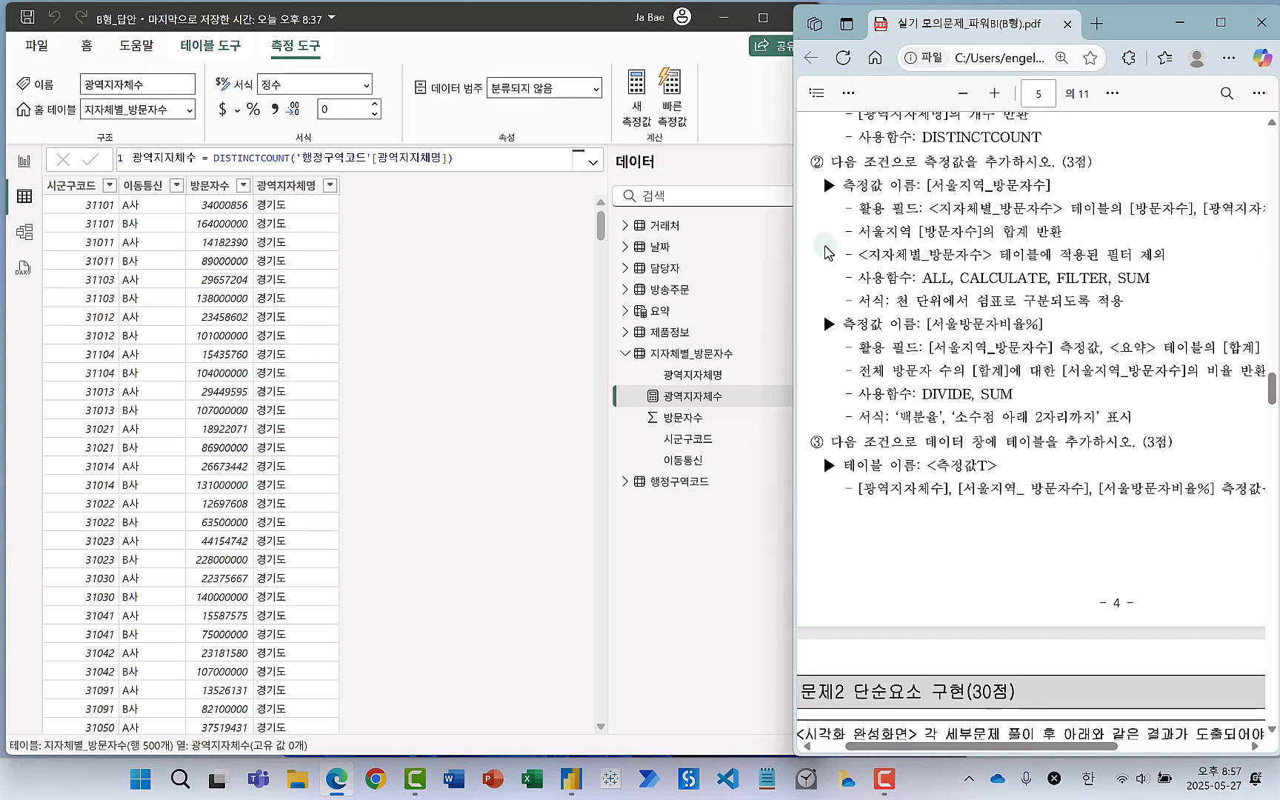
mouse_move(838, 174)
left_mouse_down()
mouse_move(1042, 320)
mouse_move(1237, 323)
mouse_move(1237, 310)
left_mouse_up()
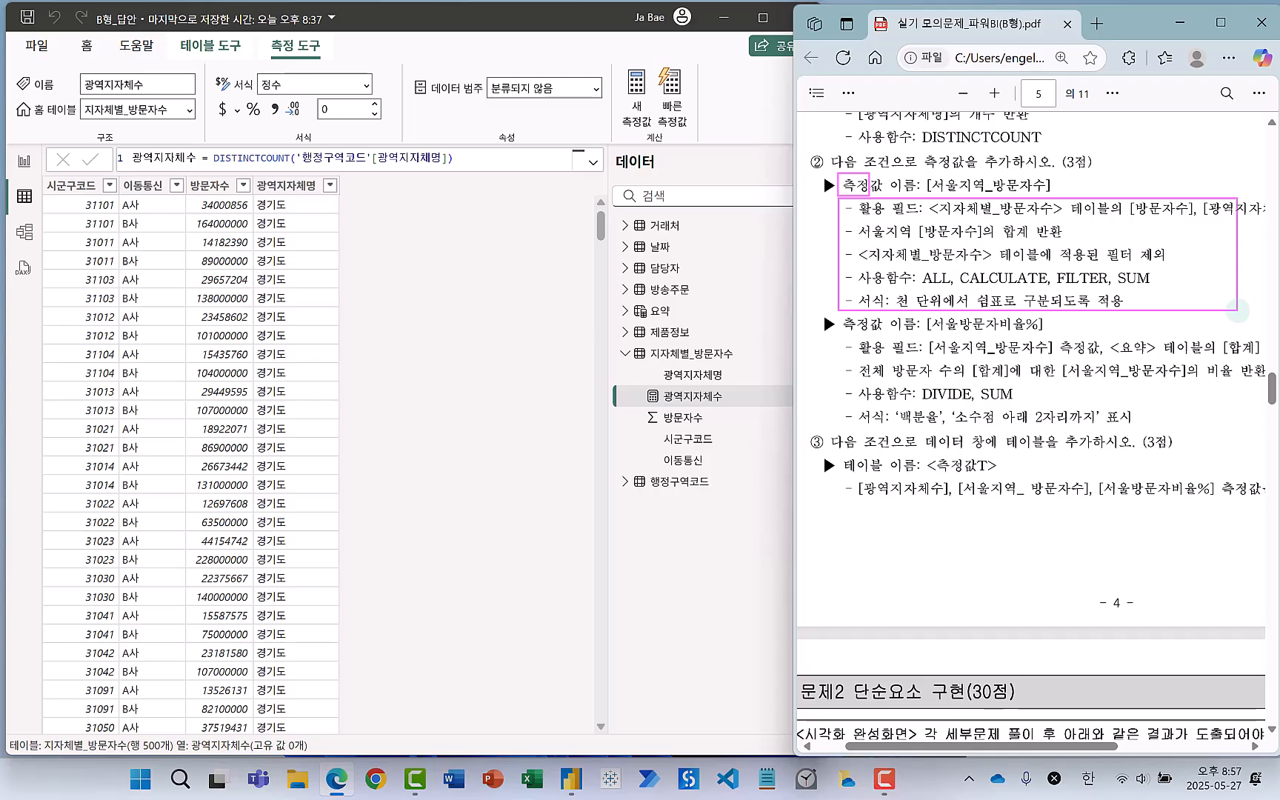
mouse_move(925, 320)
left_mouse_down()
mouse_move(937, 476)
mouse_move(961, 452)
left_mouse_up()
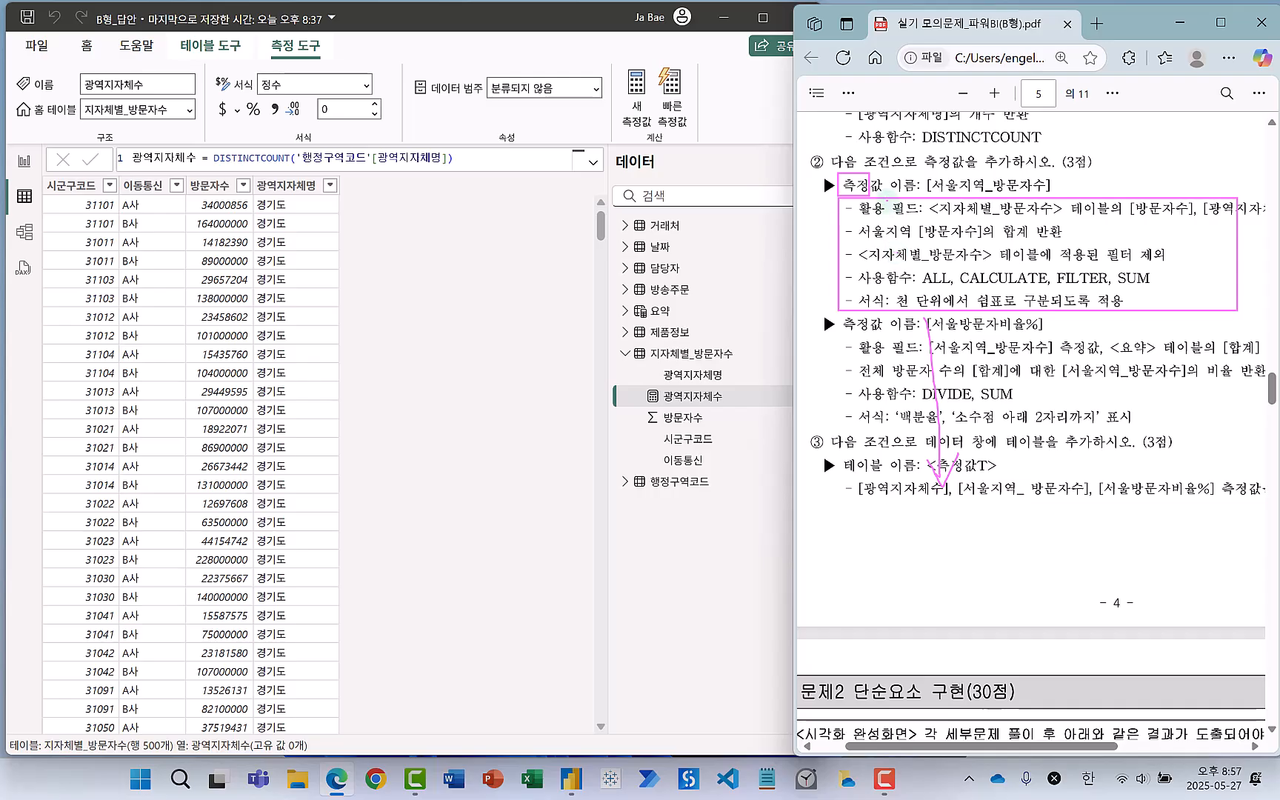
mouse_move(852, 199)
left_mouse_down()
mouse_move(863, 167)
mouse_move(873, 197)
left_mouse_up()
mouse_move(889, 194)
left_mouse_down()
mouse_move(850, 204)
mouse_move(922, 192)
mouse_move(899, 212)
left_mouse_up()
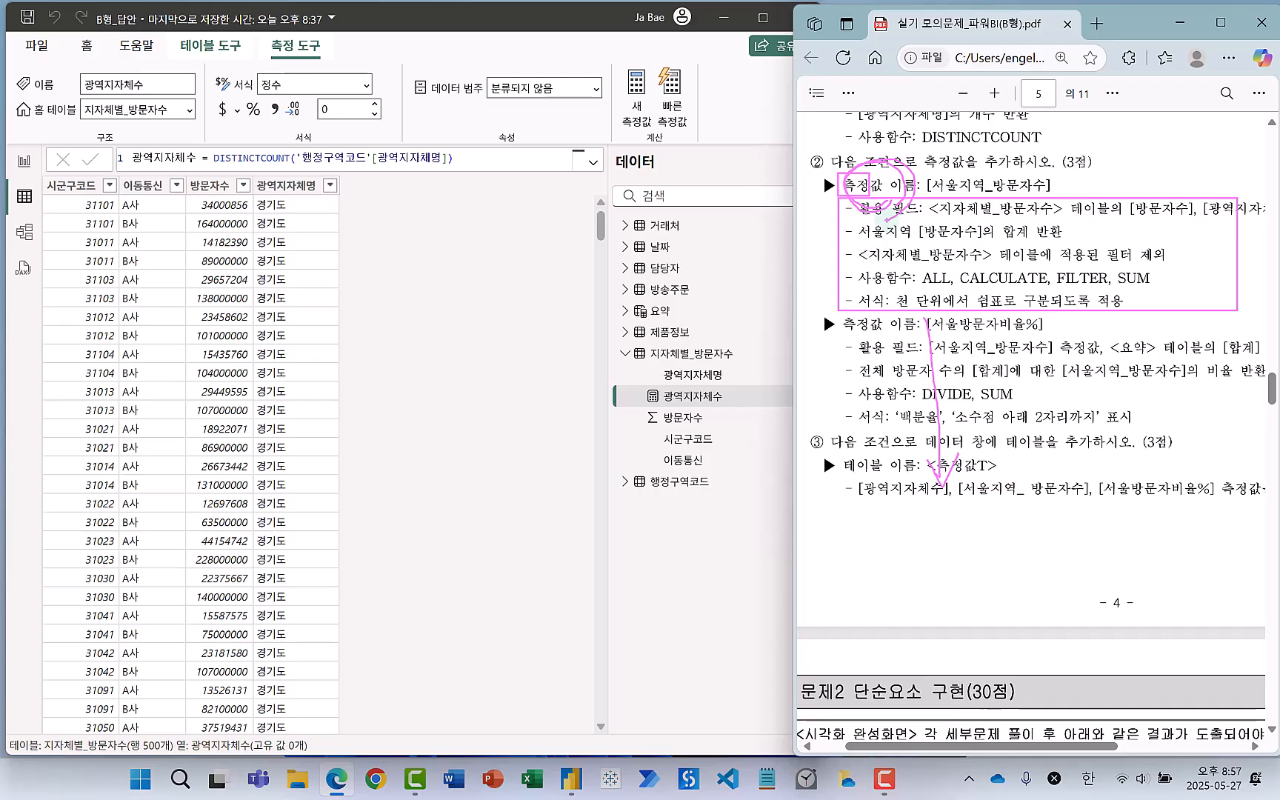
left_click_drag(926, 222, 1060, 222)
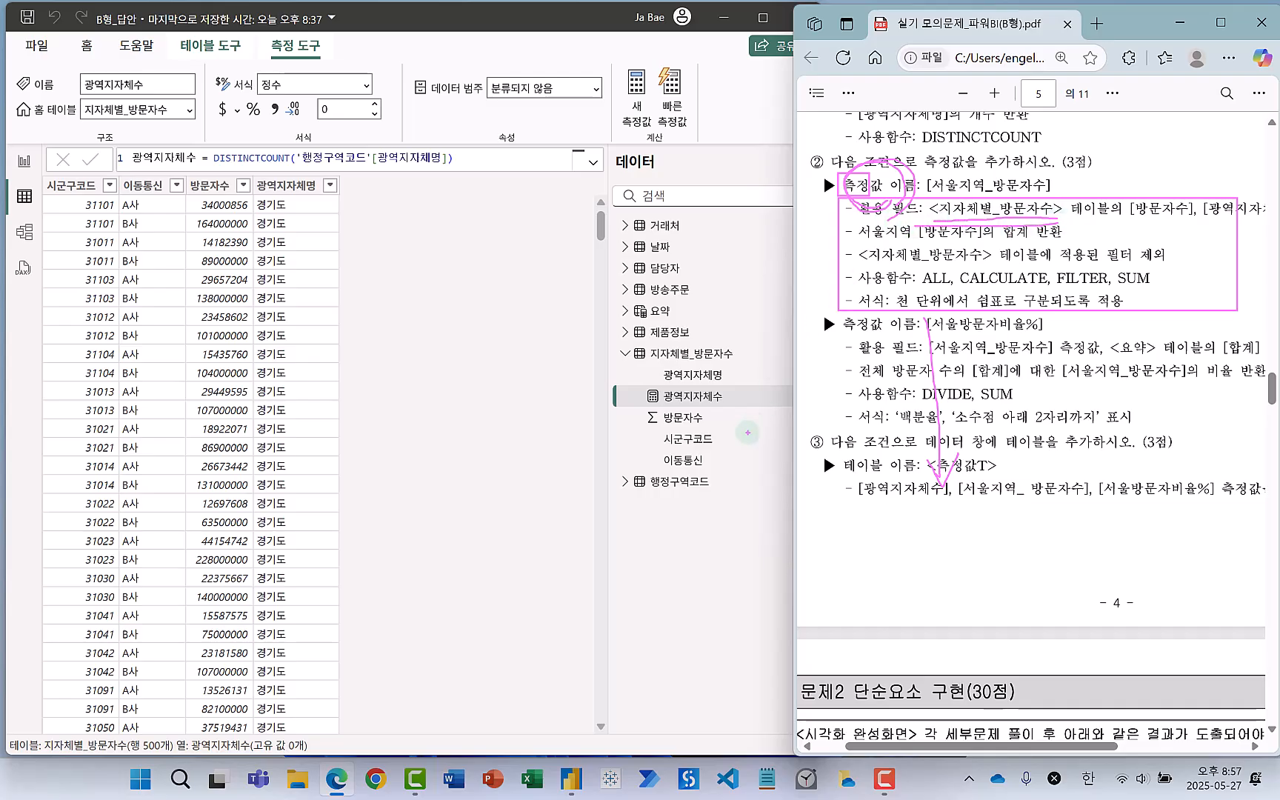
mouse_move(667, 359)
left_mouse_down()
mouse_move(737, 357)
mouse_move(706, 370)
left_mouse_up()
mouse_move(708, 487)
left_mouse_down()
mouse_move(648, 495)
mouse_move(697, 498)
left_mouse_up()
left_click_drag(617, 343, 632, 346)
left_click_drag(623, 478, 624, 489)
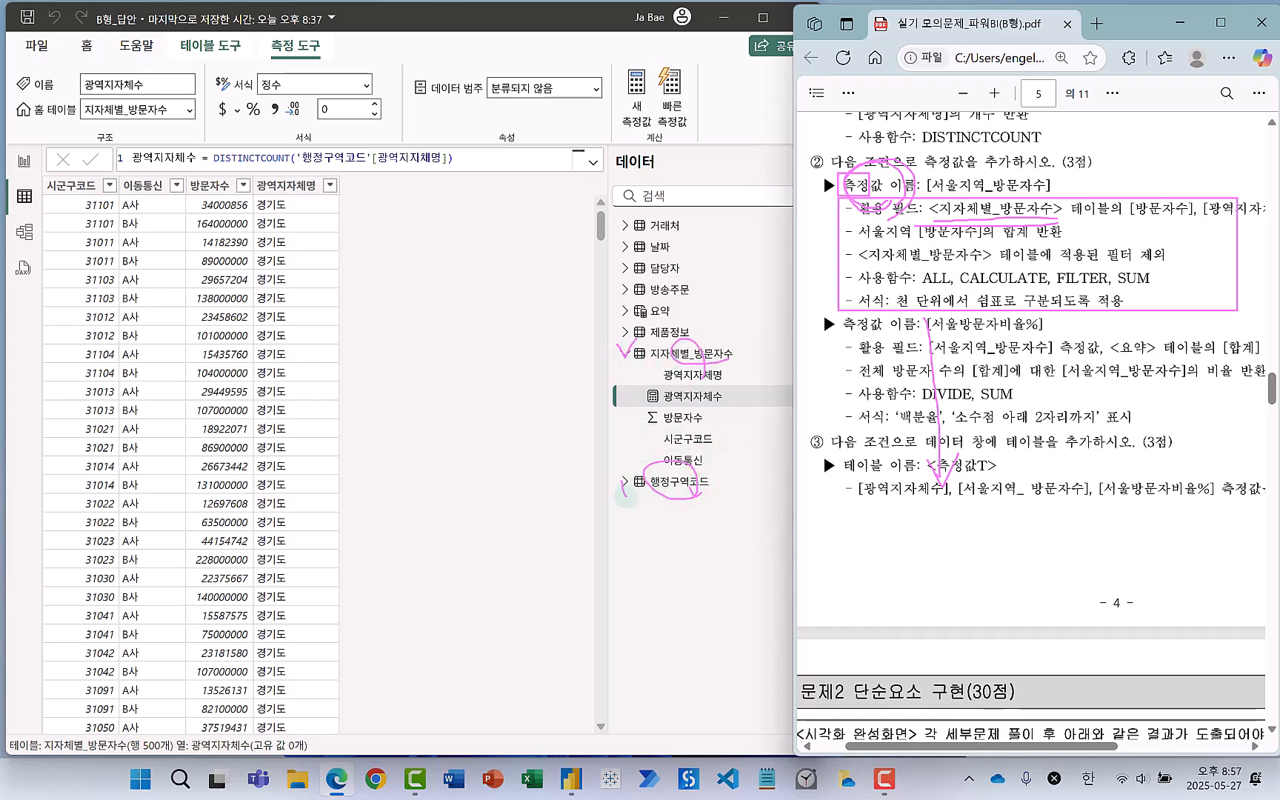
key("Escape")
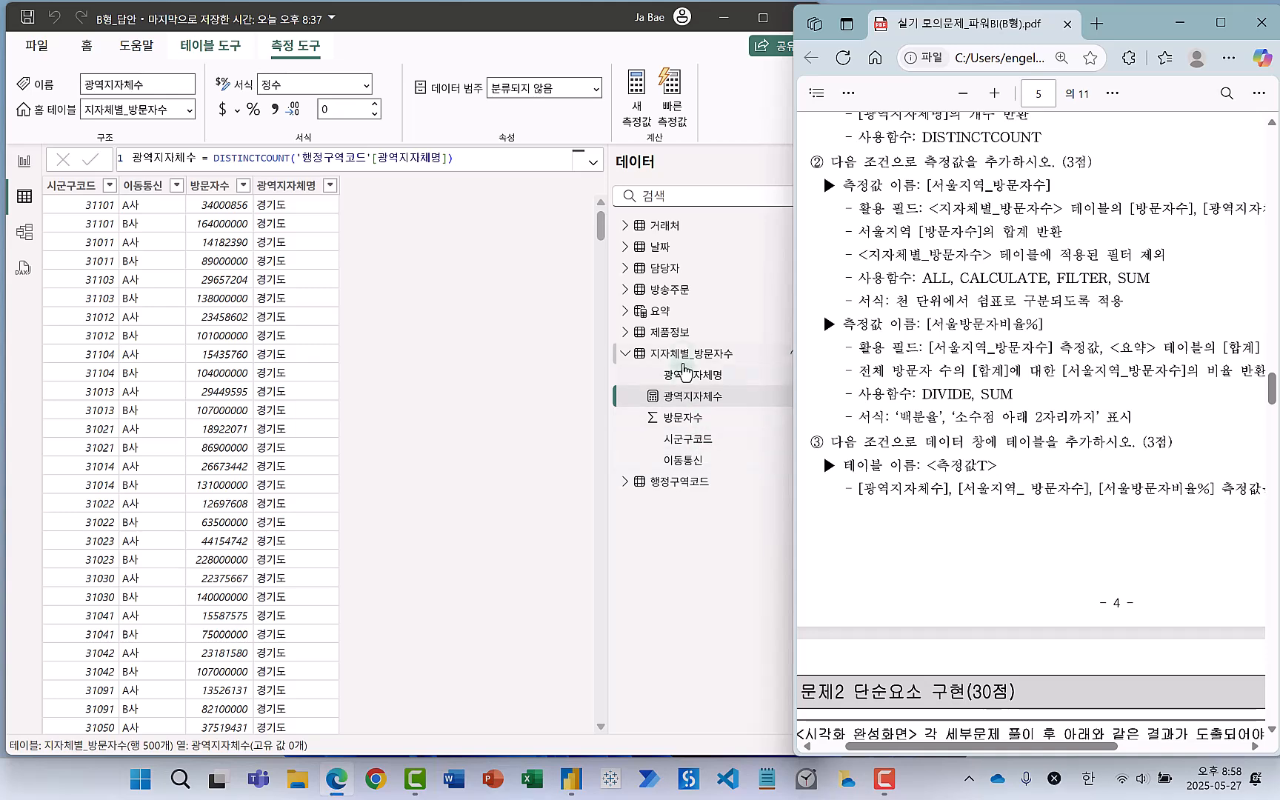
right_click(681, 354)
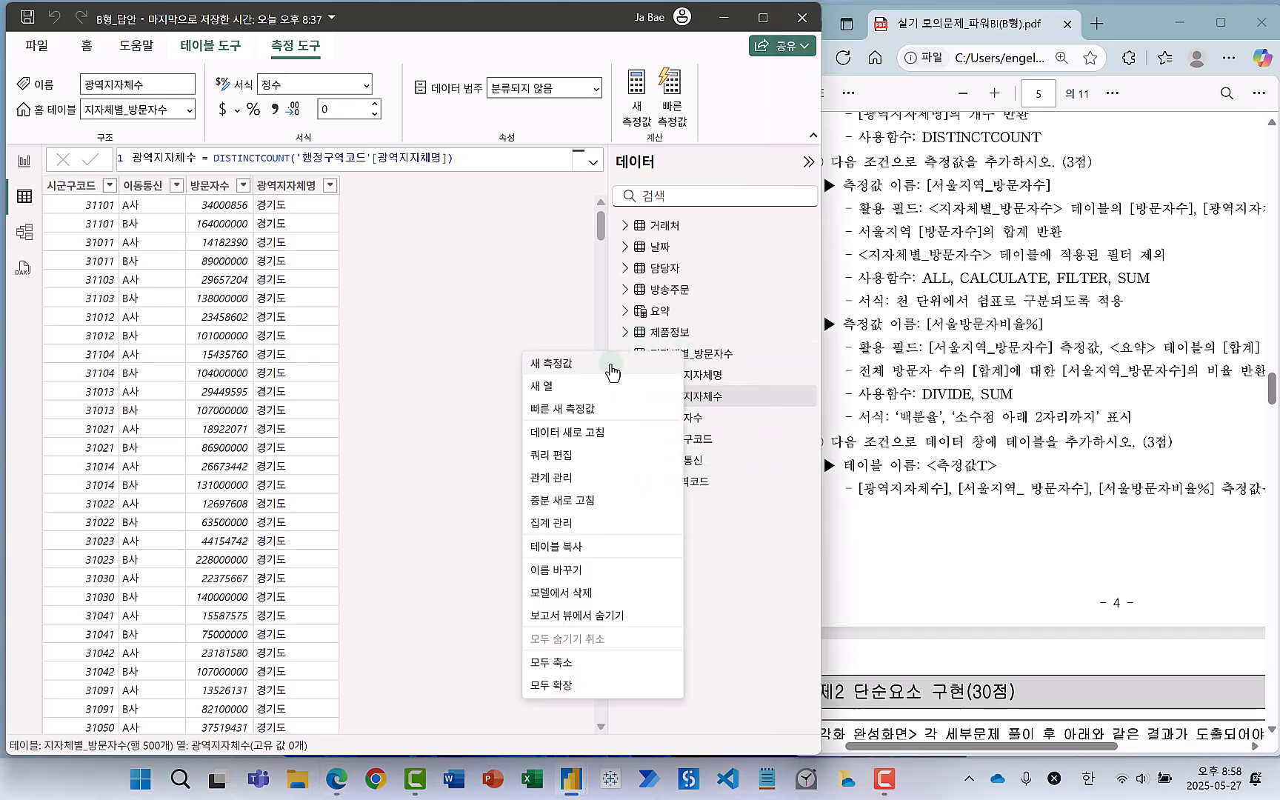
left_click(612, 364)
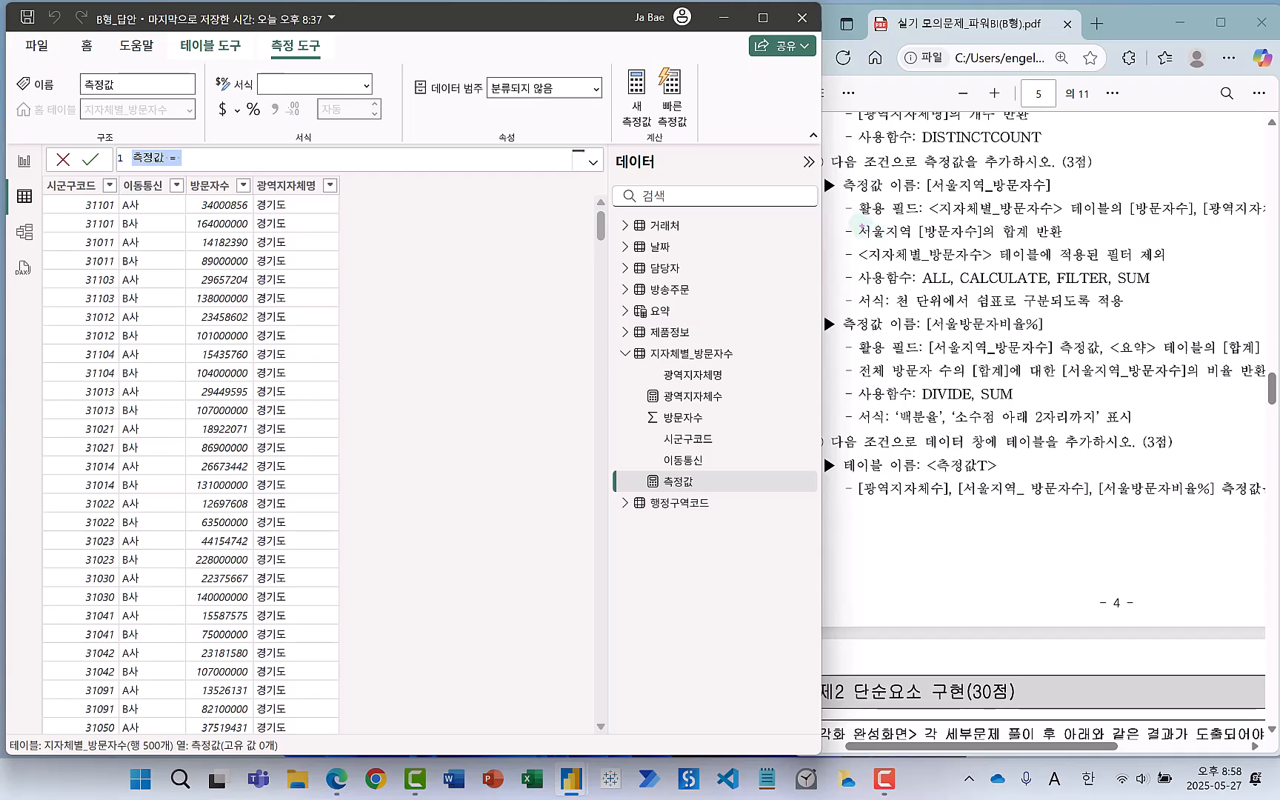
left_click_drag(856, 221, 913, 248)
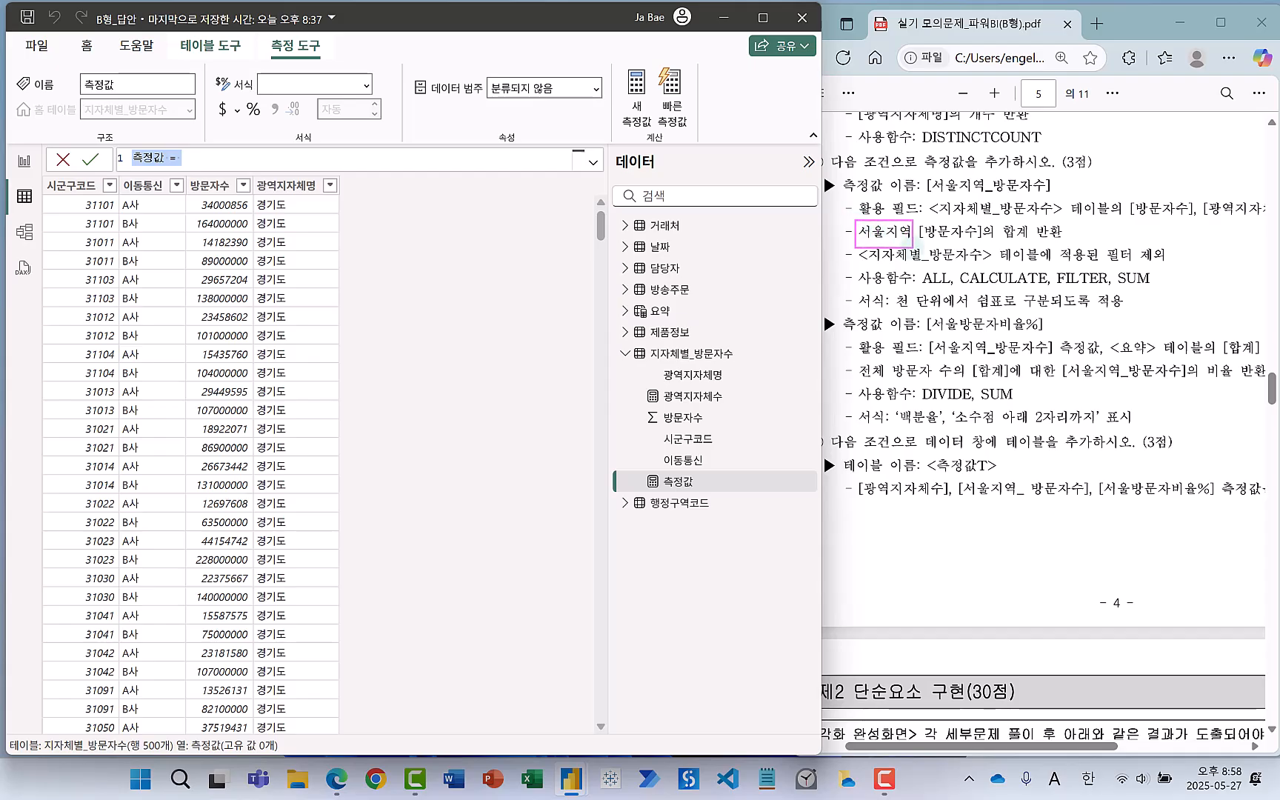
left_click_drag(631, 343, 731, 368)
mouse_move(250, 169)
left_mouse_down()
mouse_move(342, 610)
mouse_move(343, 686)
left_mouse_up()
key("Escape")
Check the distinct values of the 광역지자체명 column in 지자체별_방문자수 for how the Seoul region is written, leaving the column unfiltered.
left_click(326, 187)
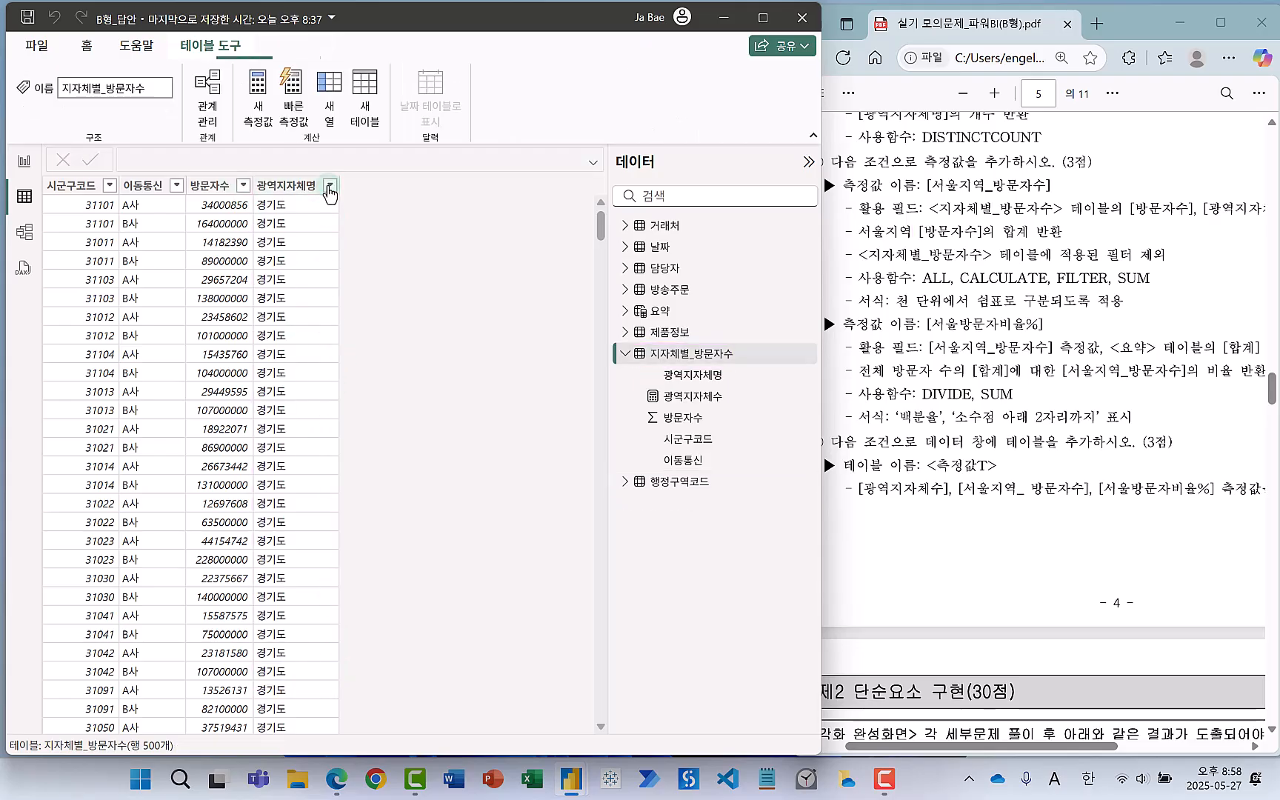
left_click(330, 188)
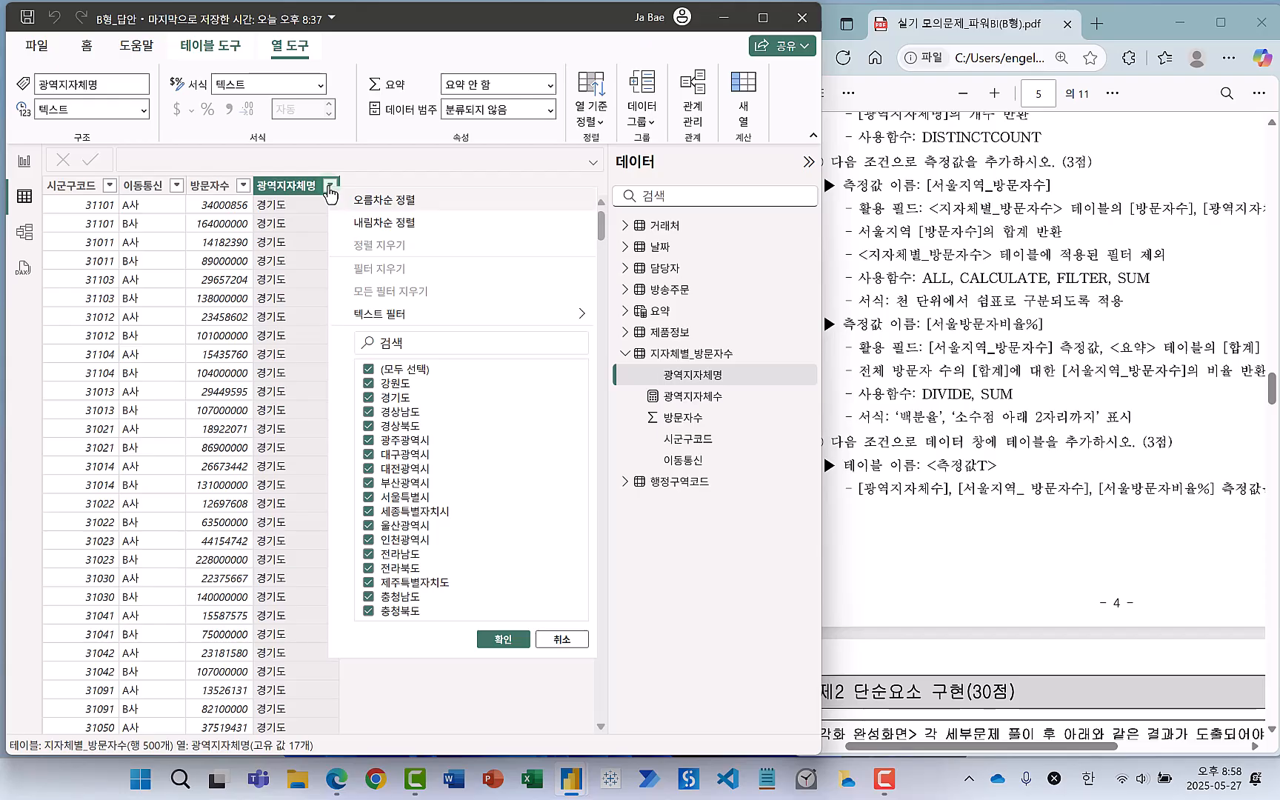
key("ctrl+2")
mouse_move(908, 240)
left_mouse_down()
mouse_move(864, 225)
mouse_move(898, 239)
left_mouse_up()
mouse_move(360, 488)
left_mouse_down()
mouse_move(429, 508)
mouse_move(445, 462)
left_mouse_up()
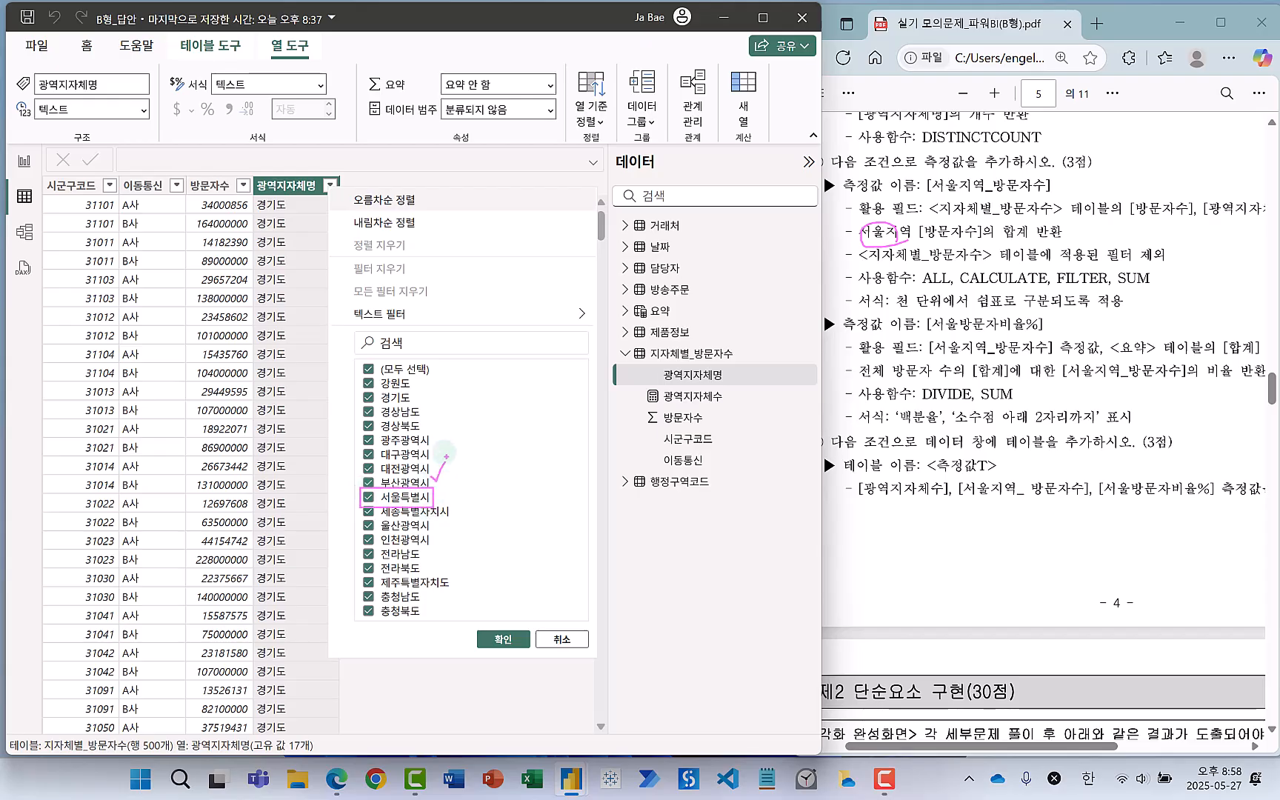
left_click(565, 641)
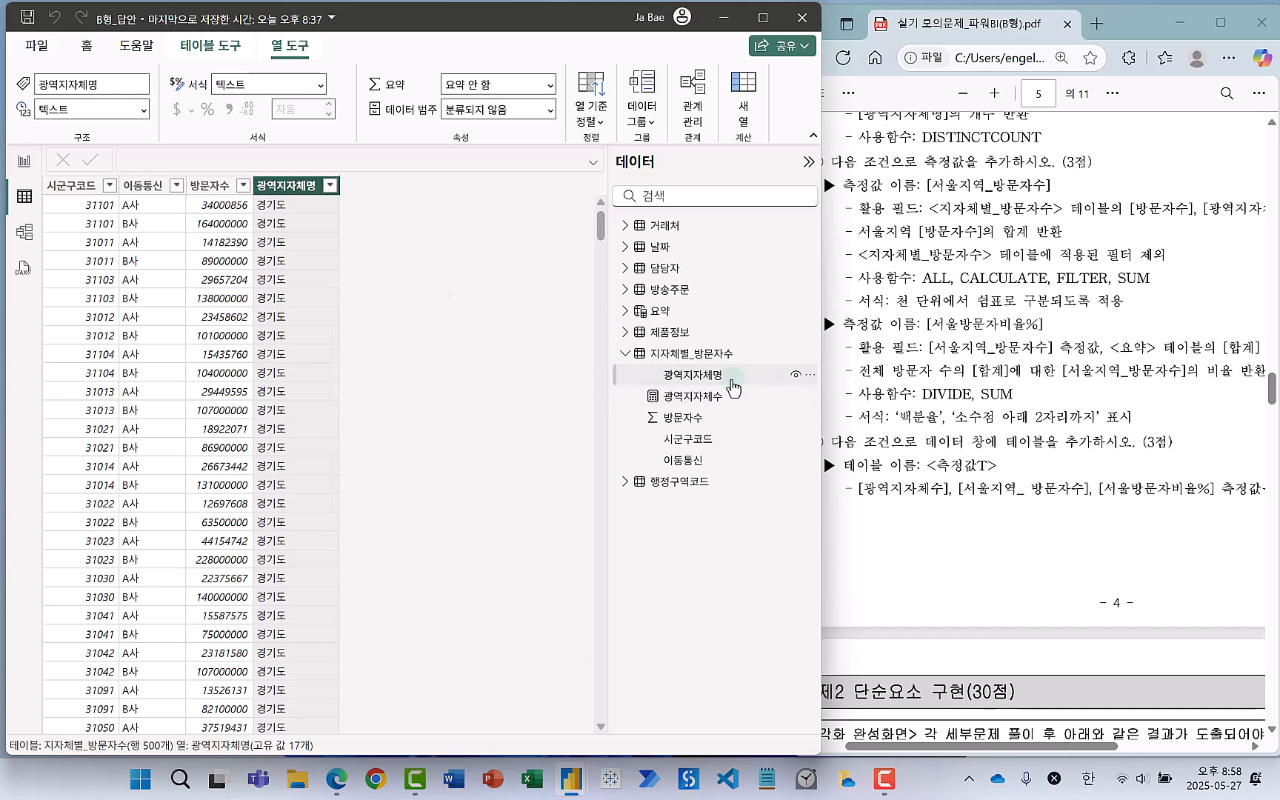
Add a new measure to the 지자체별_방문자수 table.
left_click(685, 355)
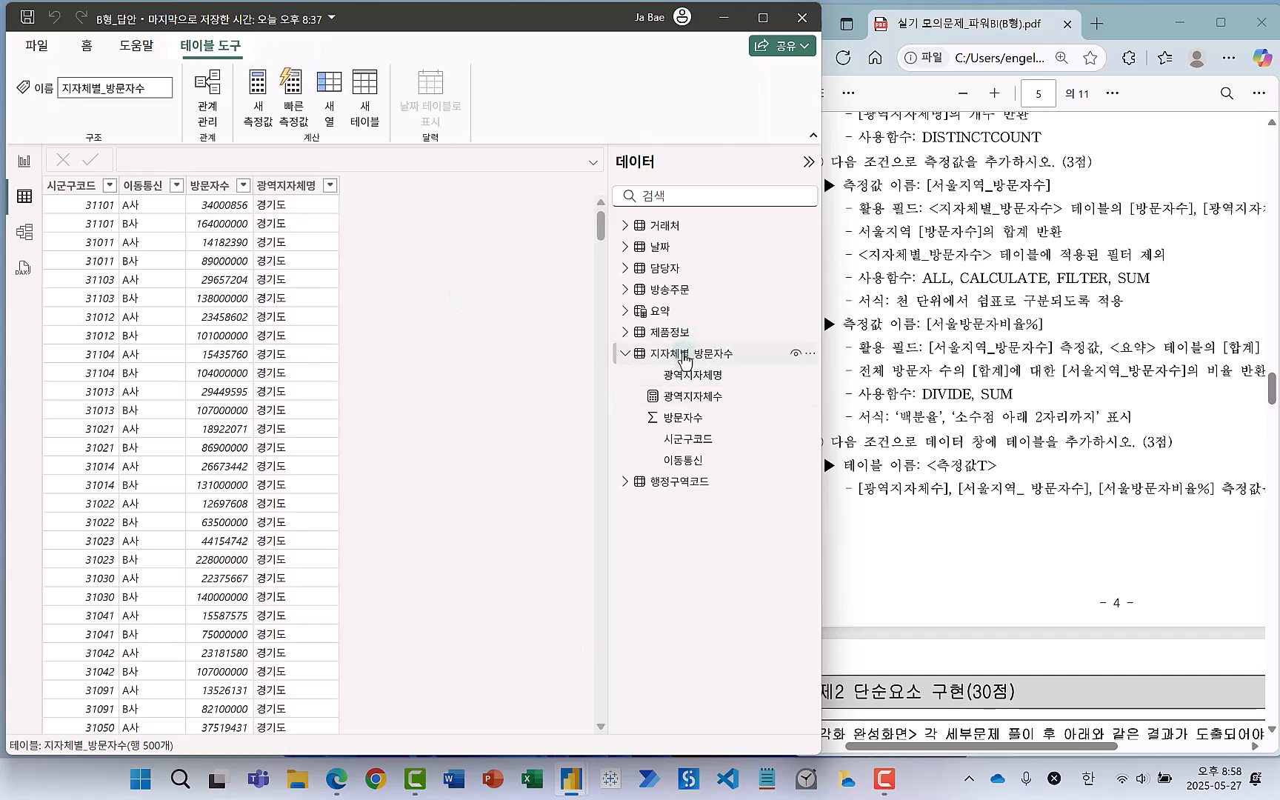
right_click(683, 357)
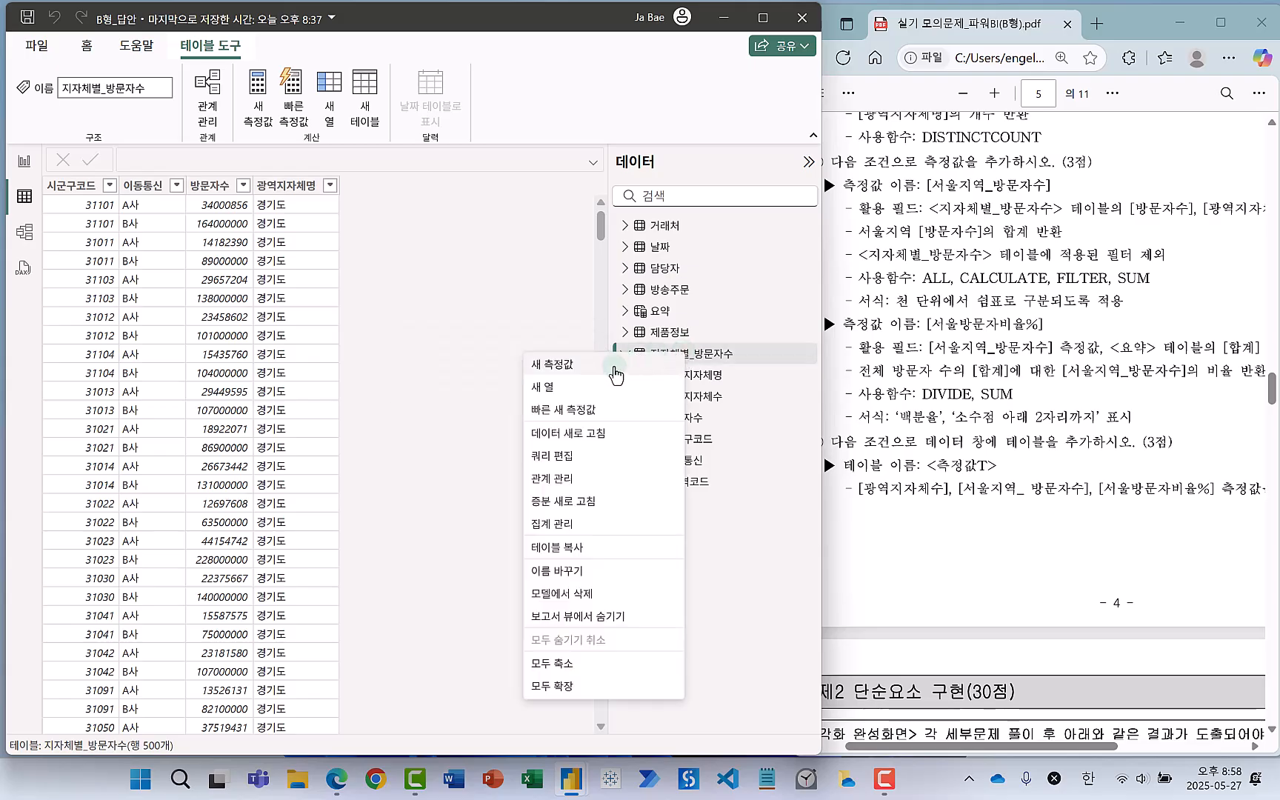
left_click(575, 333)
left_click(257, 96)
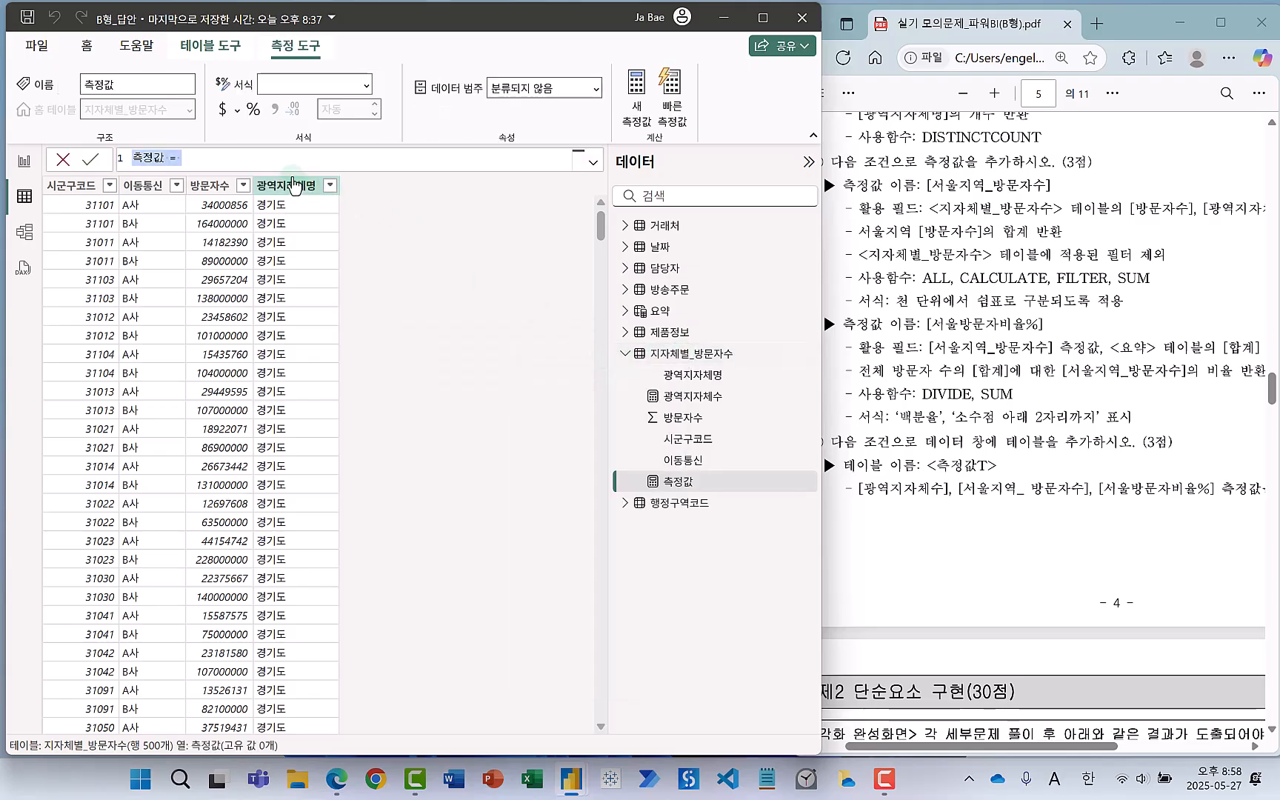
Name the measure 서울지역_방문자수 and start its formula with the CALCULATE function.
type("tj")
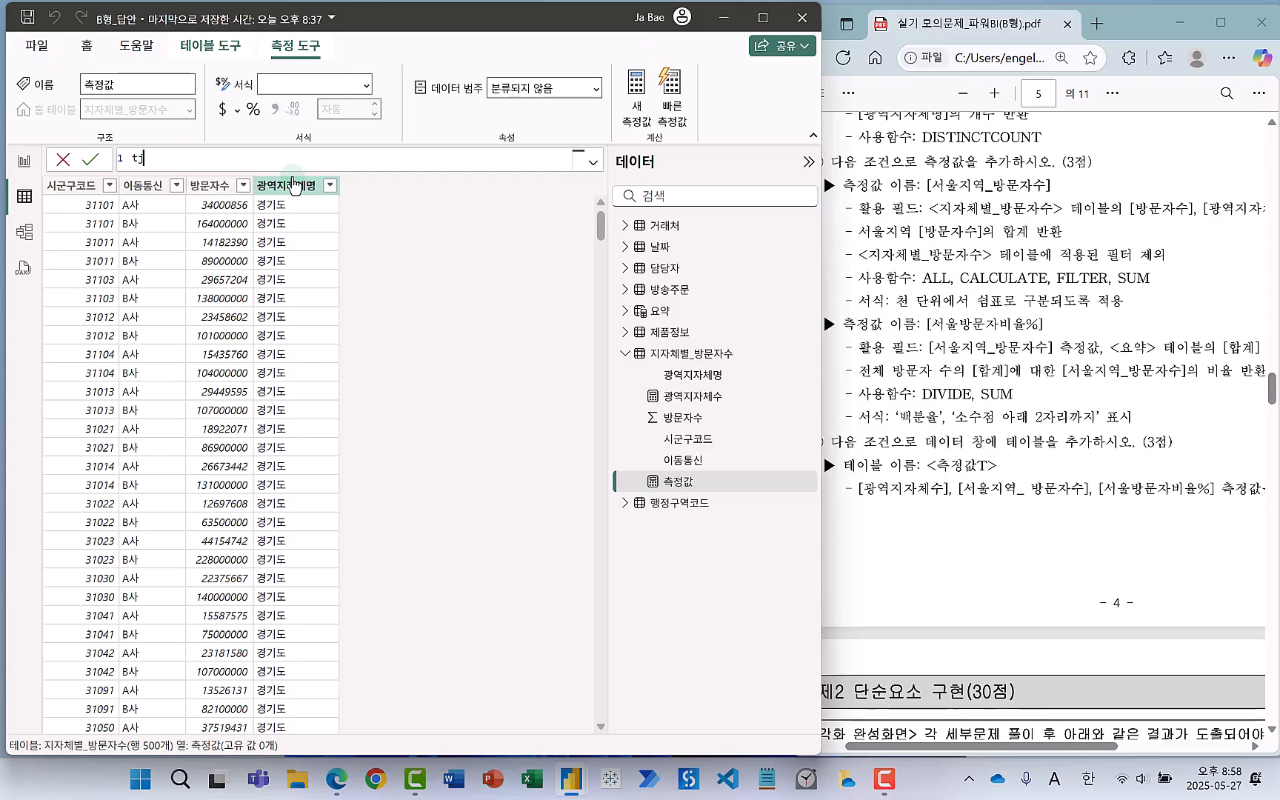
key("Hangul")
type("세")
type("울지역_")
type("방문지수 ")
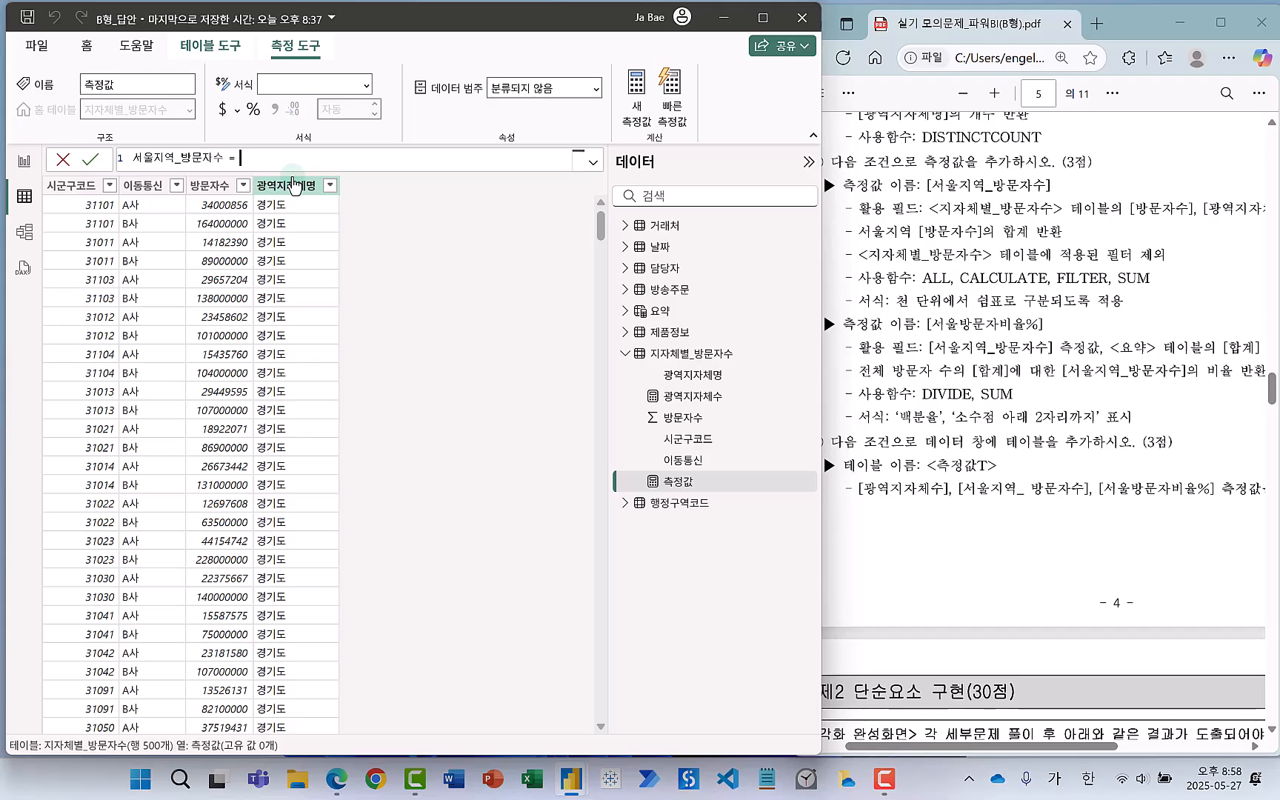
type("=")
key("Hangul")
type("cal")
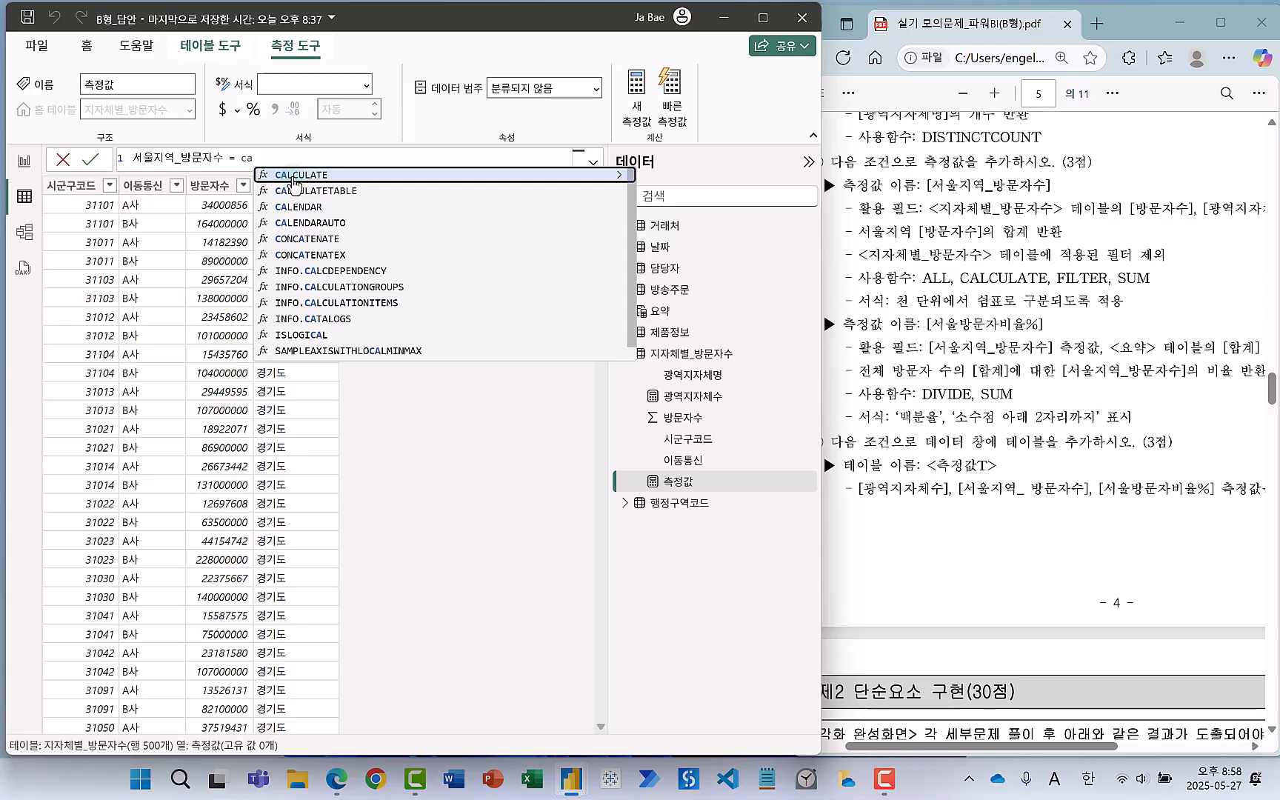
key("Tab")
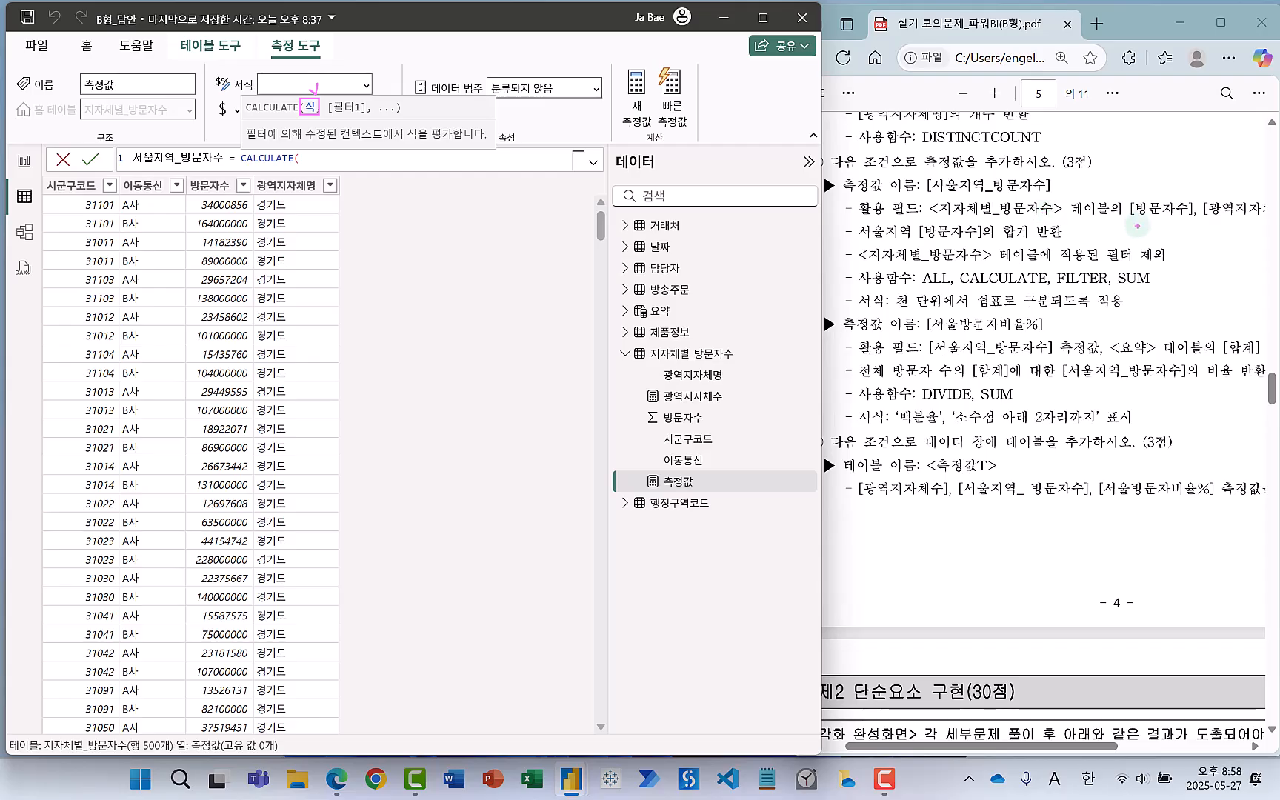
Enter sum('지자체별_방문자수'[방문자수]) as CALCULATE's expression on its own line, followed by a comma and a new line.
mouse_move(1129, 197)
left_mouse_down()
mouse_move(1157, 222)
mouse_move(1277, 221)
left_mouse_up()
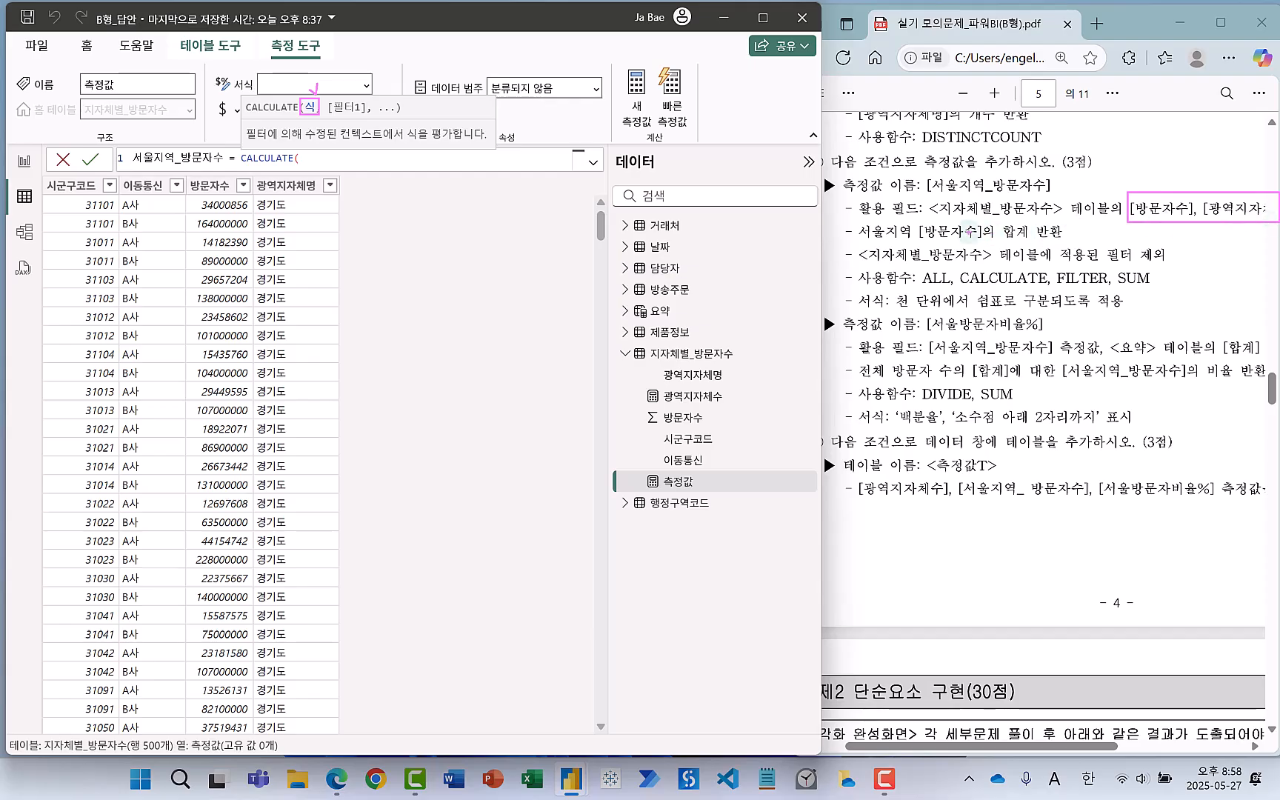
mouse_move(916, 220)
left_mouse_down()
mouse_move(982, 245)
mouse_move(1034, 244)
left_mouse_up()
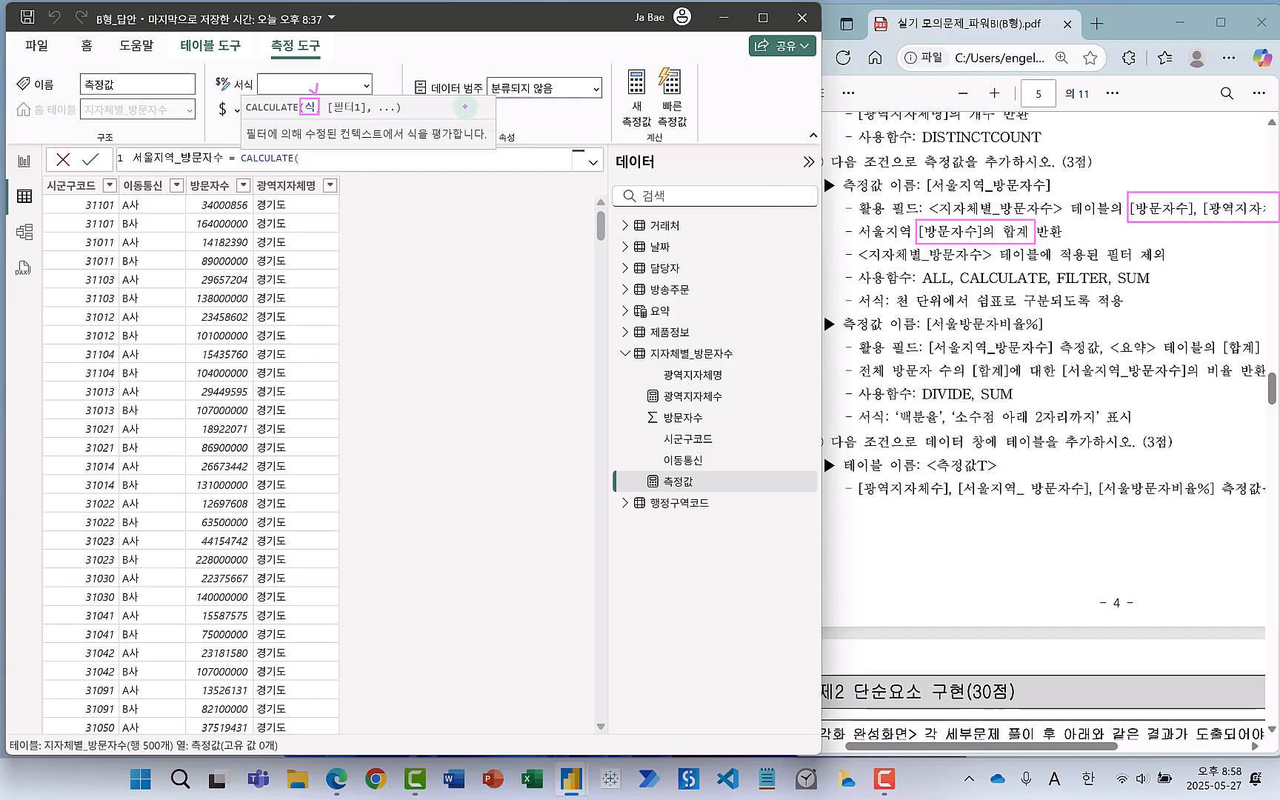
key("Escape")
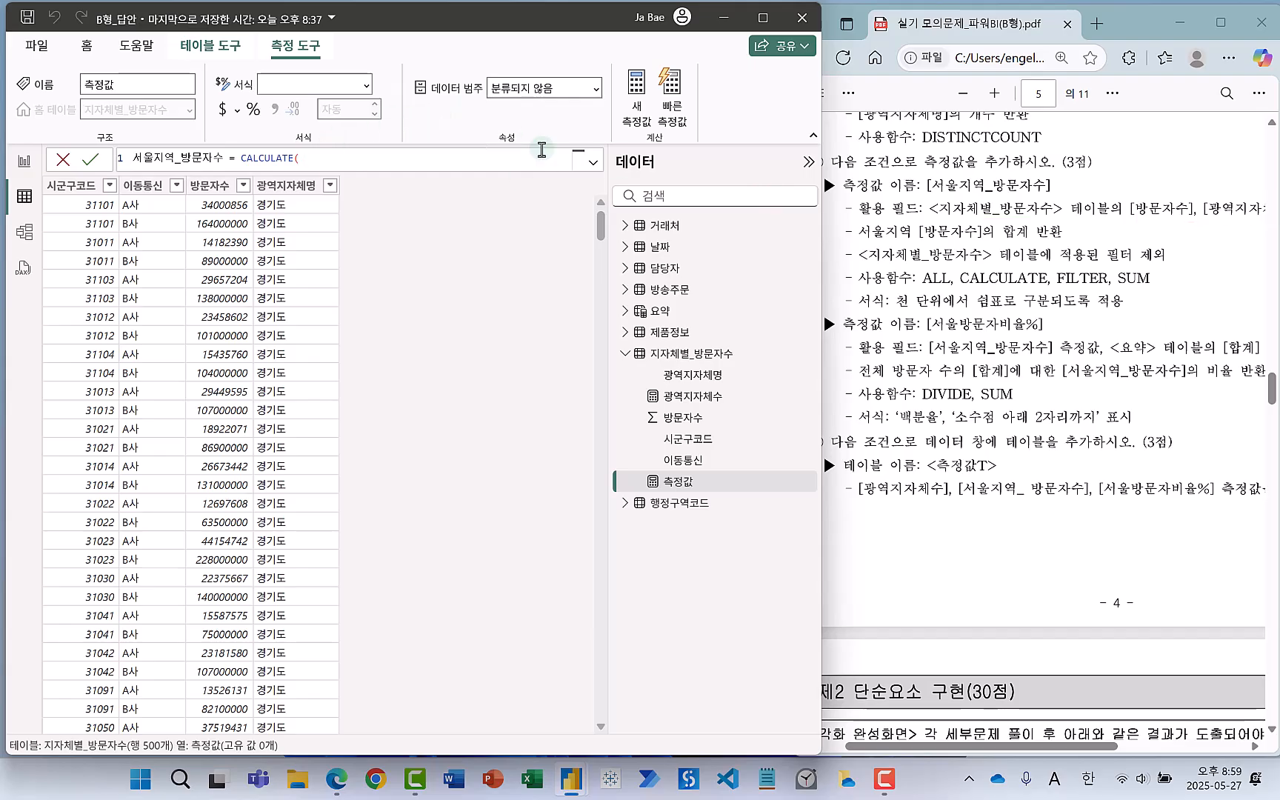
key("shift+Return")
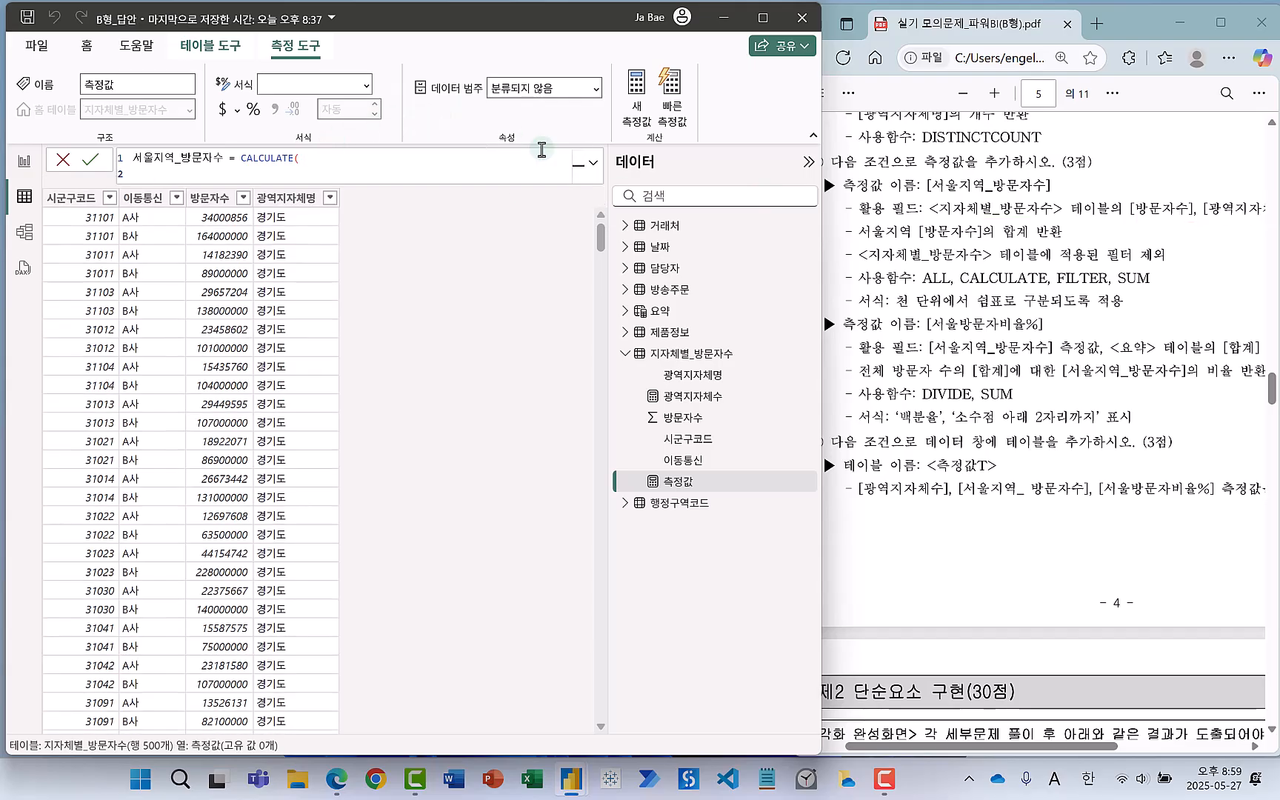
type("su")
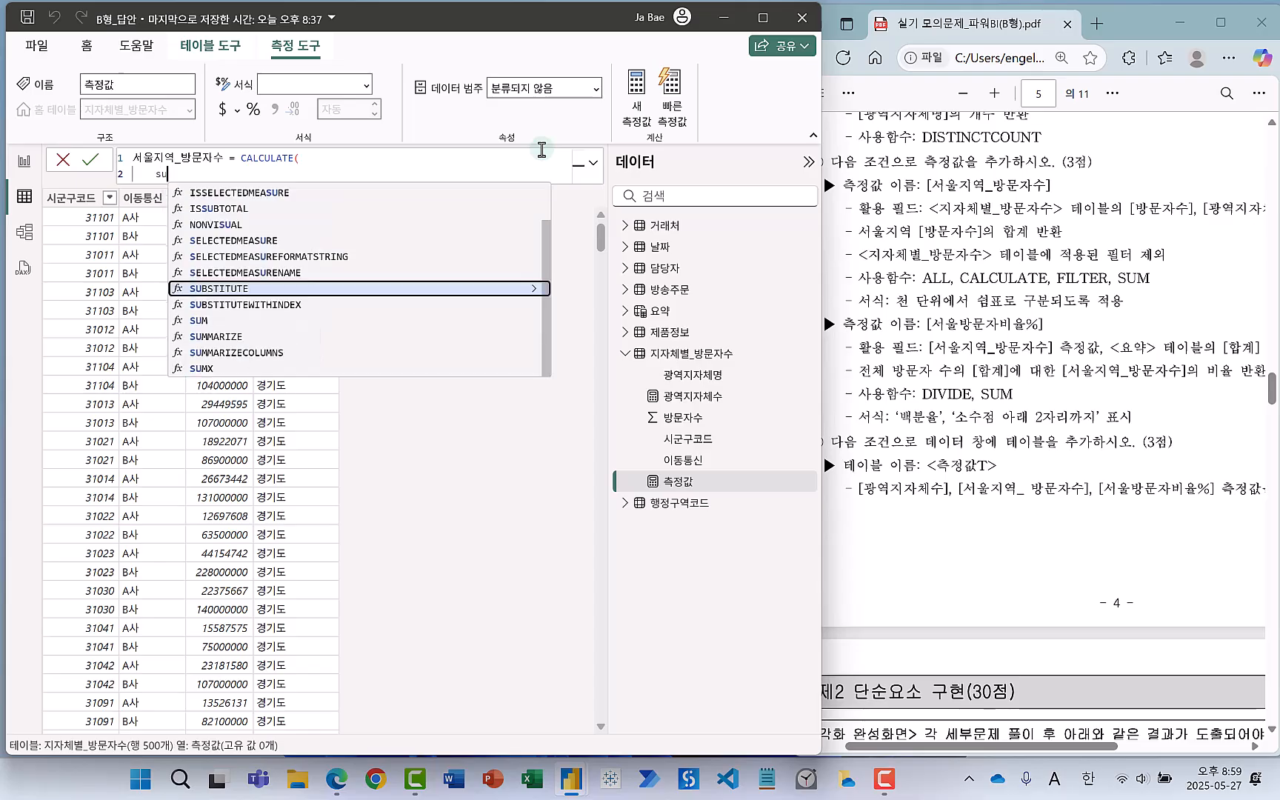
type("m")
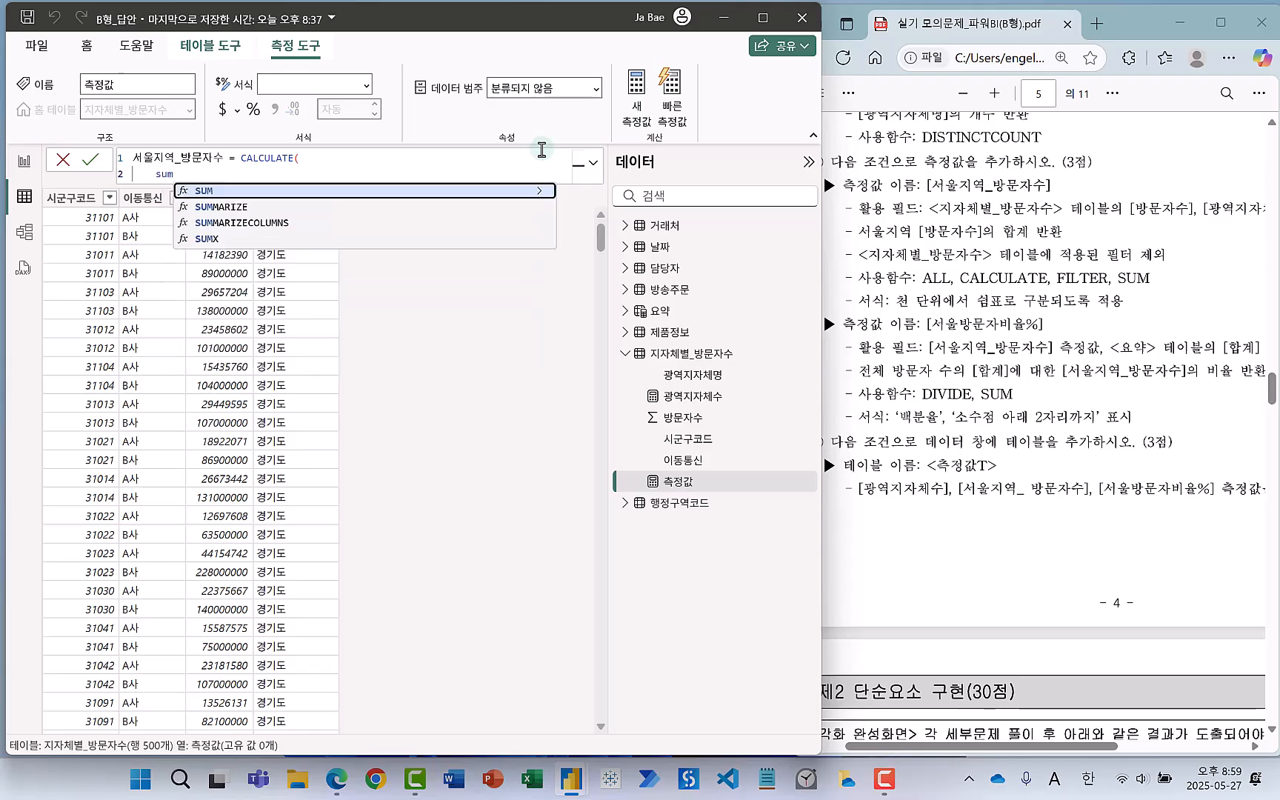
type("(")
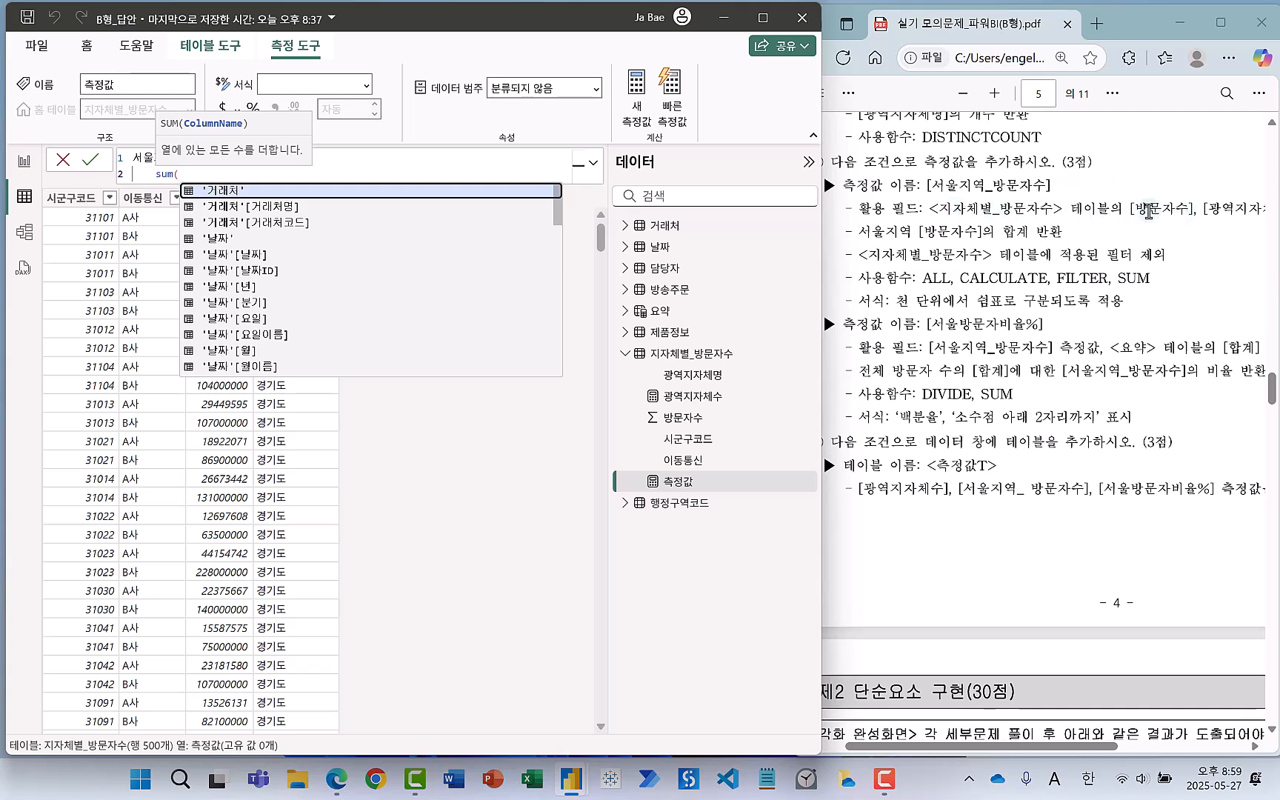
left_click_drag(560, 215, 564, 353)
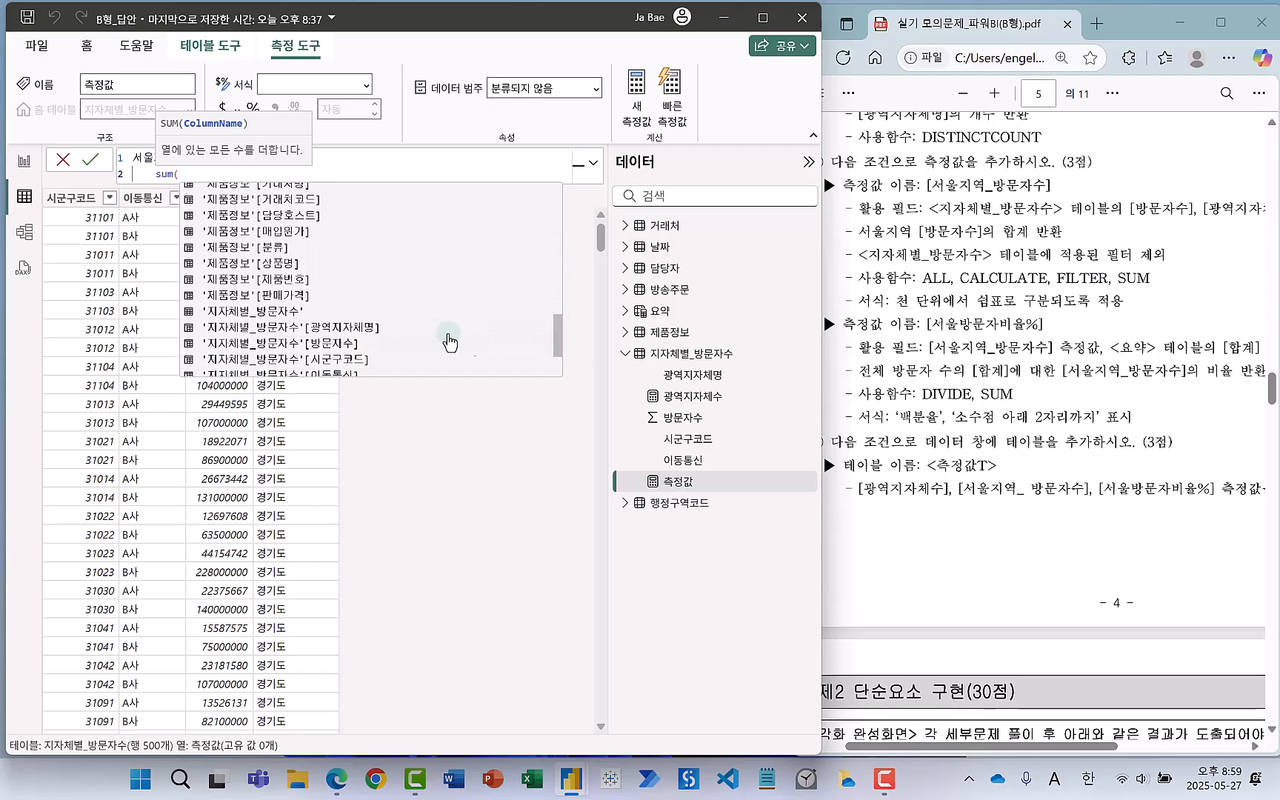
left_click(309, 346)
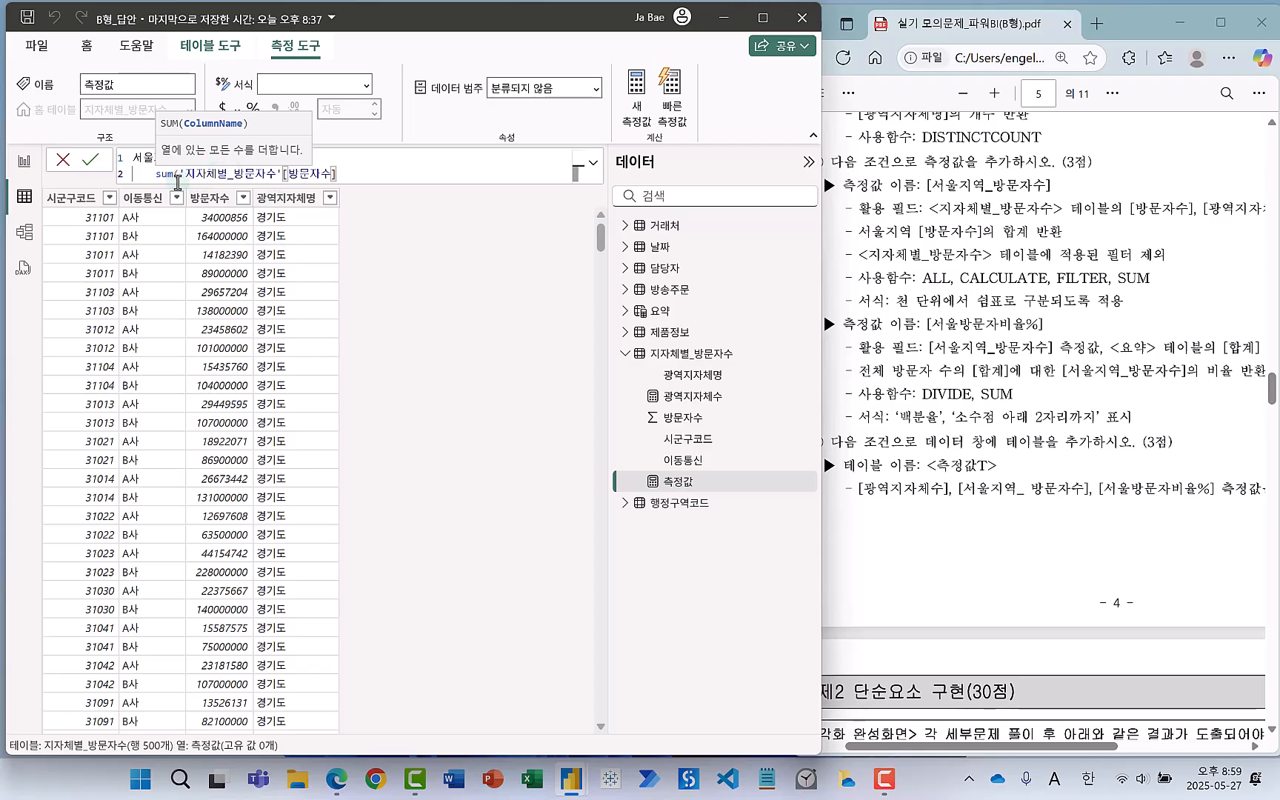
type(")")
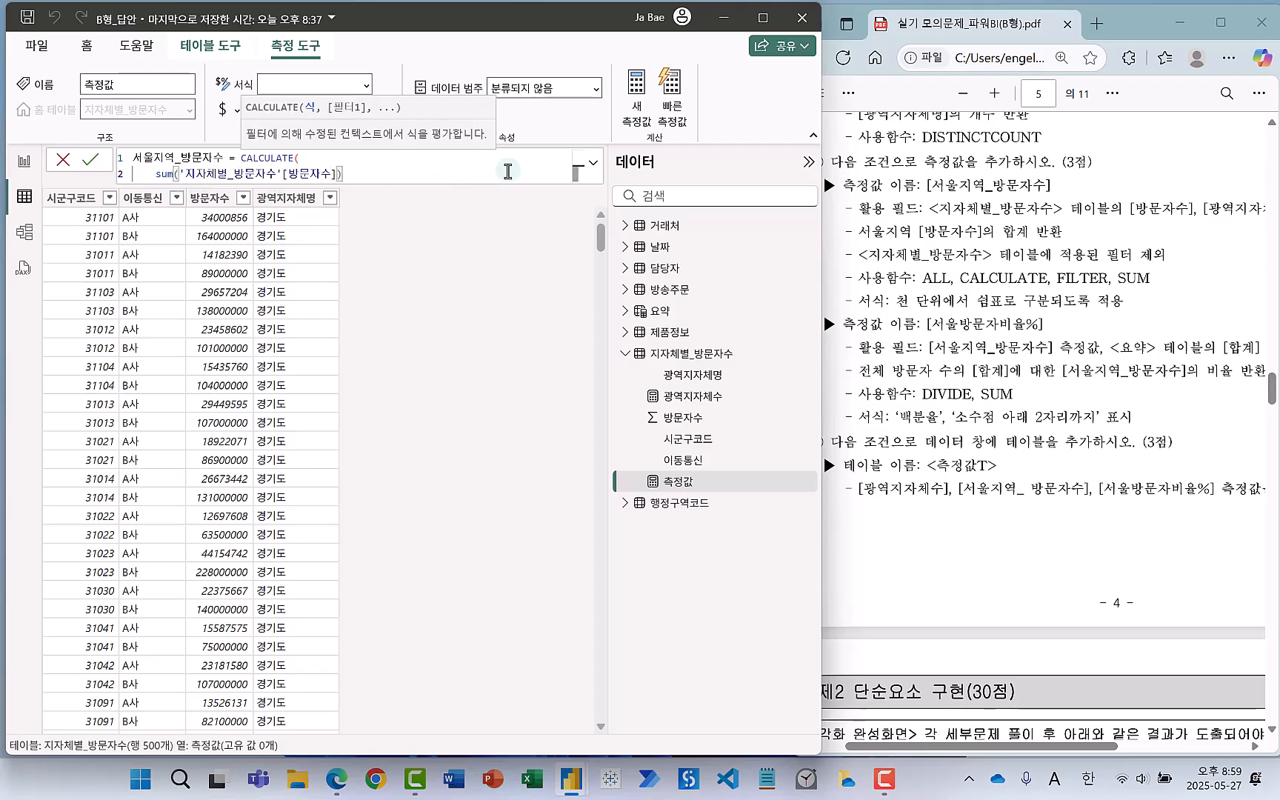
type(",")
key("shift+Return")
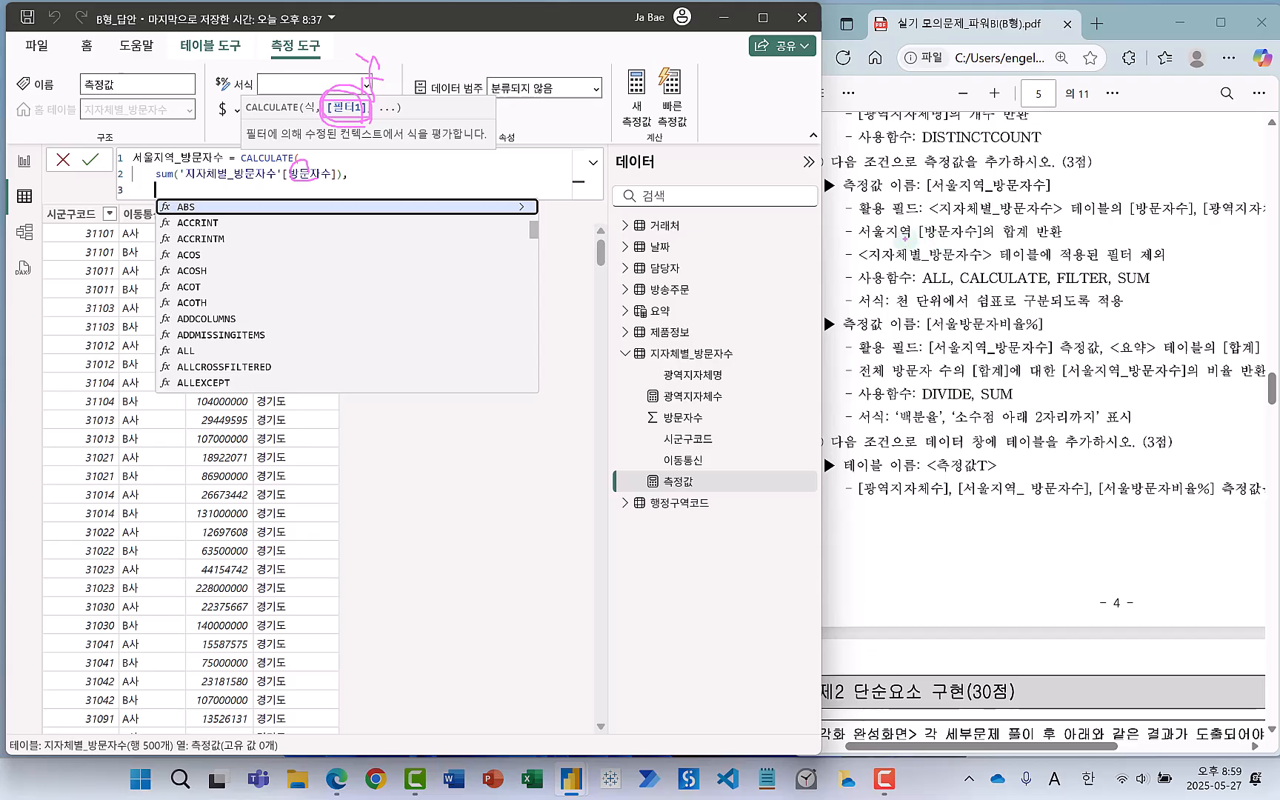
Review the exam's 서울지역 condition and its required functions to determine what CALCULATE's filter argument needs.
left_click_drag(921, 239, 860, 243)
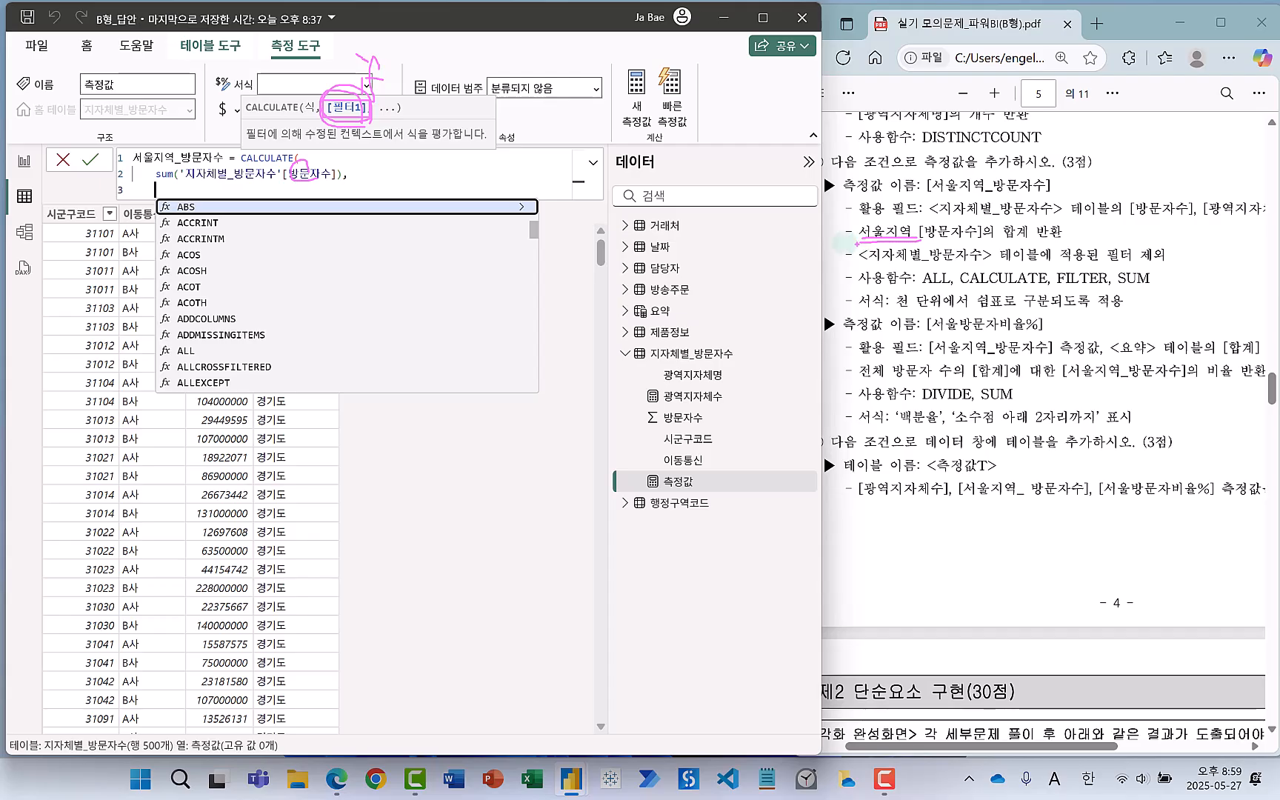
left_click_drag(169, 190, 194, 191)
mouse_move(1103, 292)
left_mouse_down()
mouse_move(1052, 286)
mouse_move(1056, 267)
mouse_move(1099, 260)
left_mouse_up()
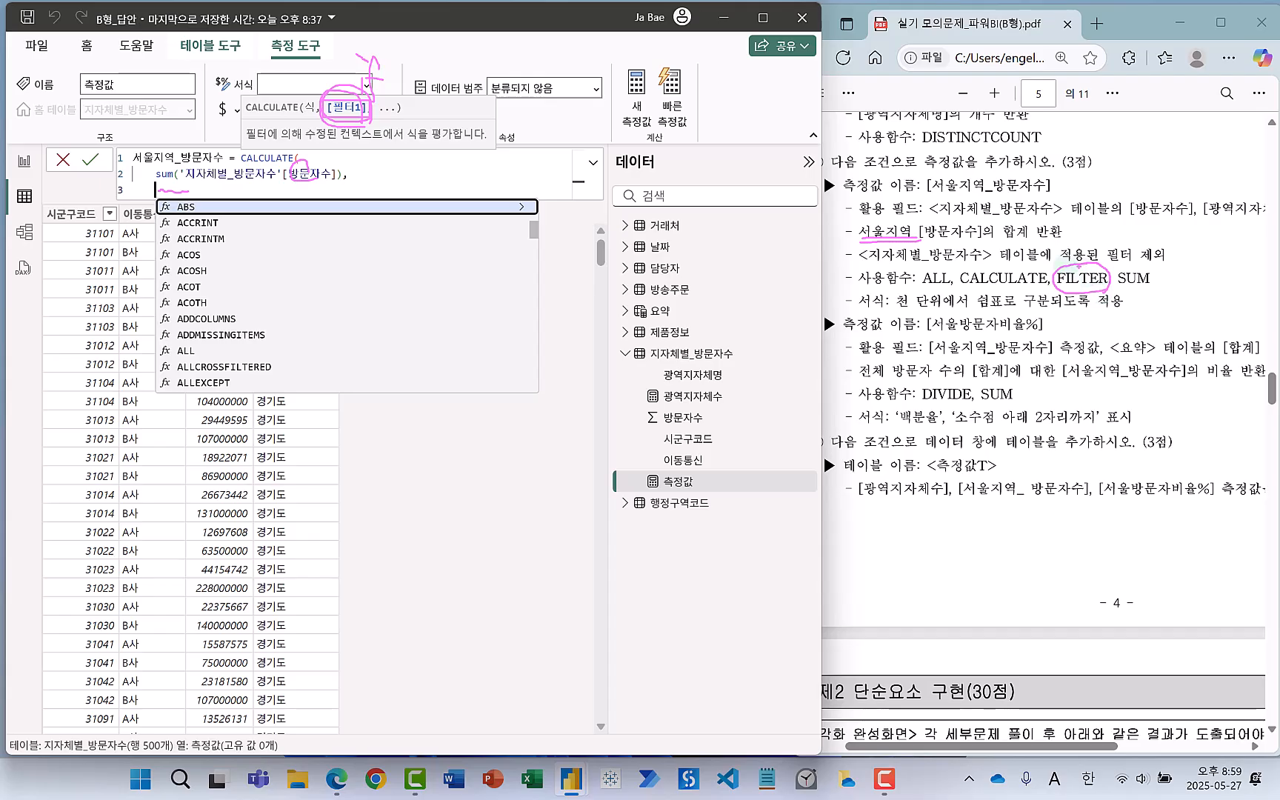
mouse_move(919, 244)
left_mouse_down()
mouse_move(861, 216)
mouse_move(926, 243)
left_mouse_up()
mouse_move(1103, 264)
left_mouse_down()
mouse_move(1078, 296)
mouse_move(1099, 303)
left_mouse_up()
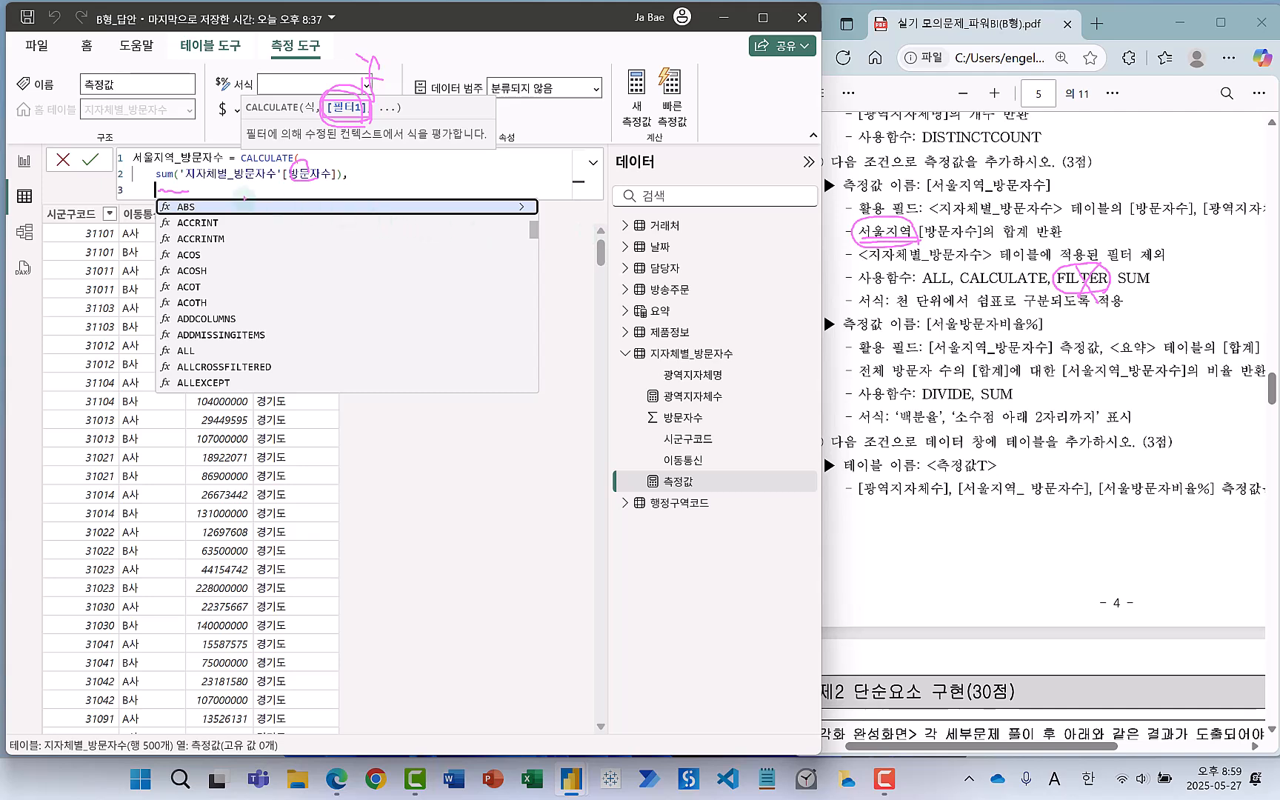
left_click_drag(159, 190, 195, 192)
mouse_move(1106, 295)
left_mouse_down()
mouse_move(1052, 293)
mouse_move(1089, 263)
mouse_move(1071, 288)
left_mouse_up()
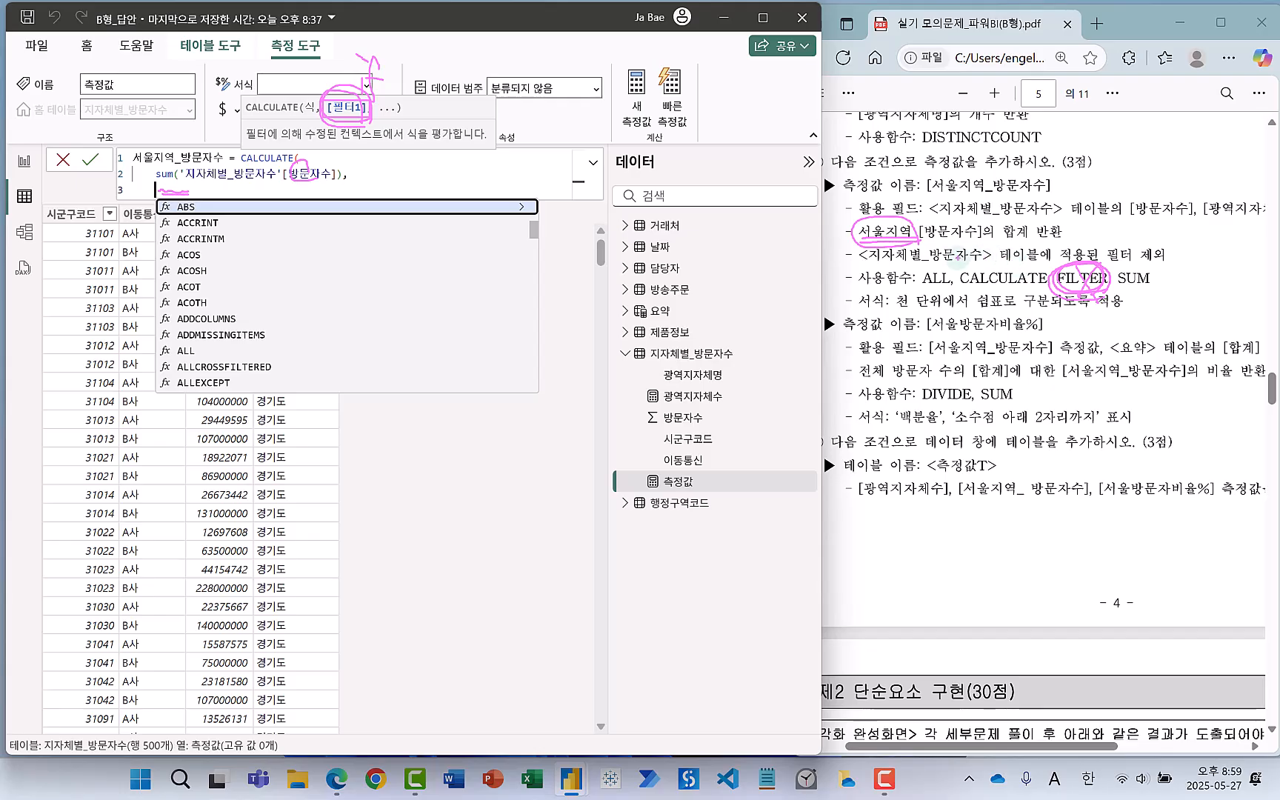
key("Escape")
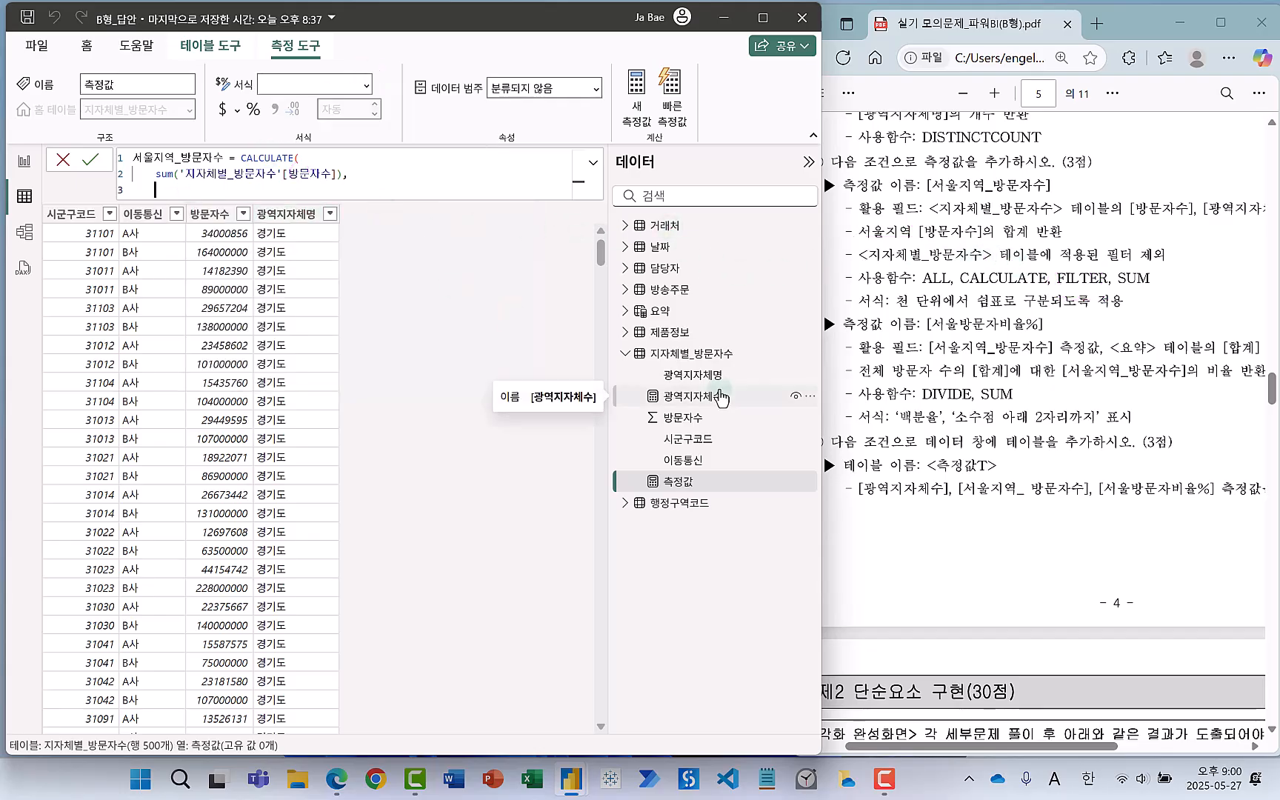
Start CALCULATE's filter argument with the FILTER function and open a new line for its arguments.
type("fil")
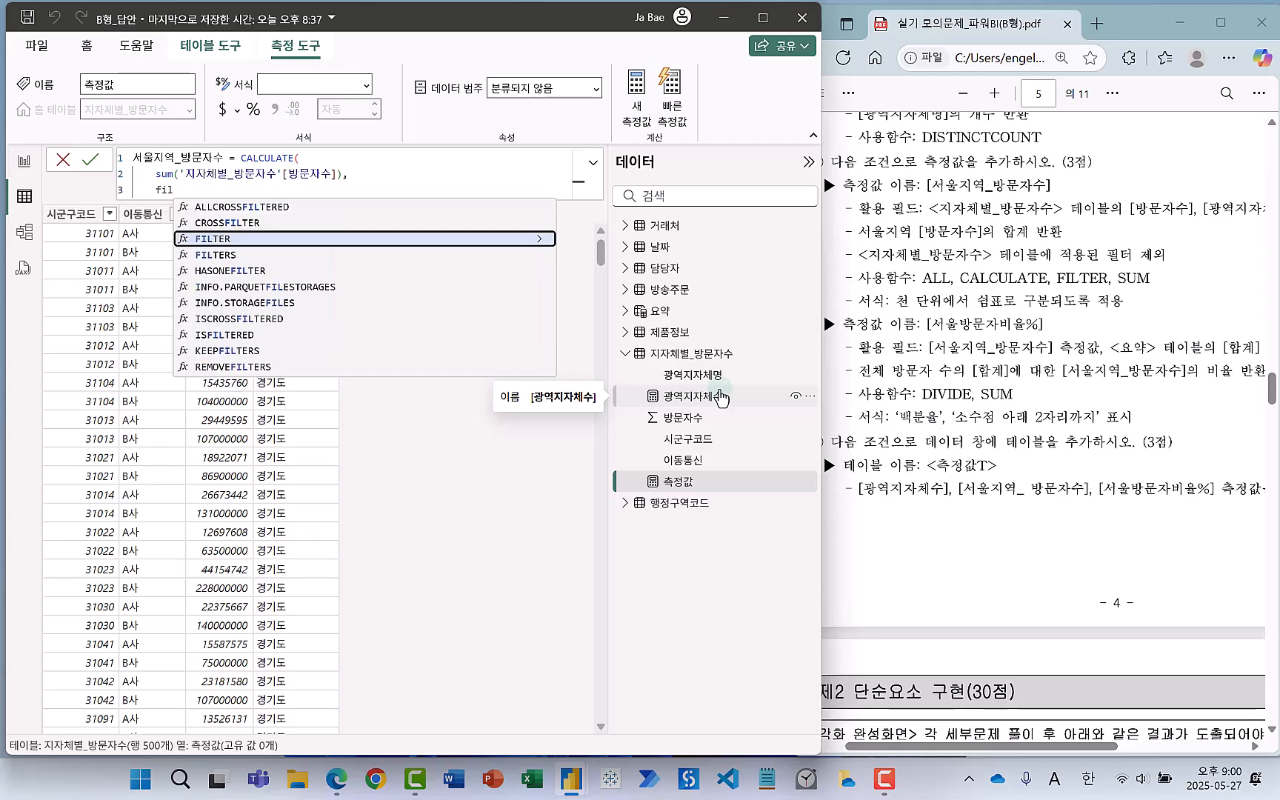
key("Tab")
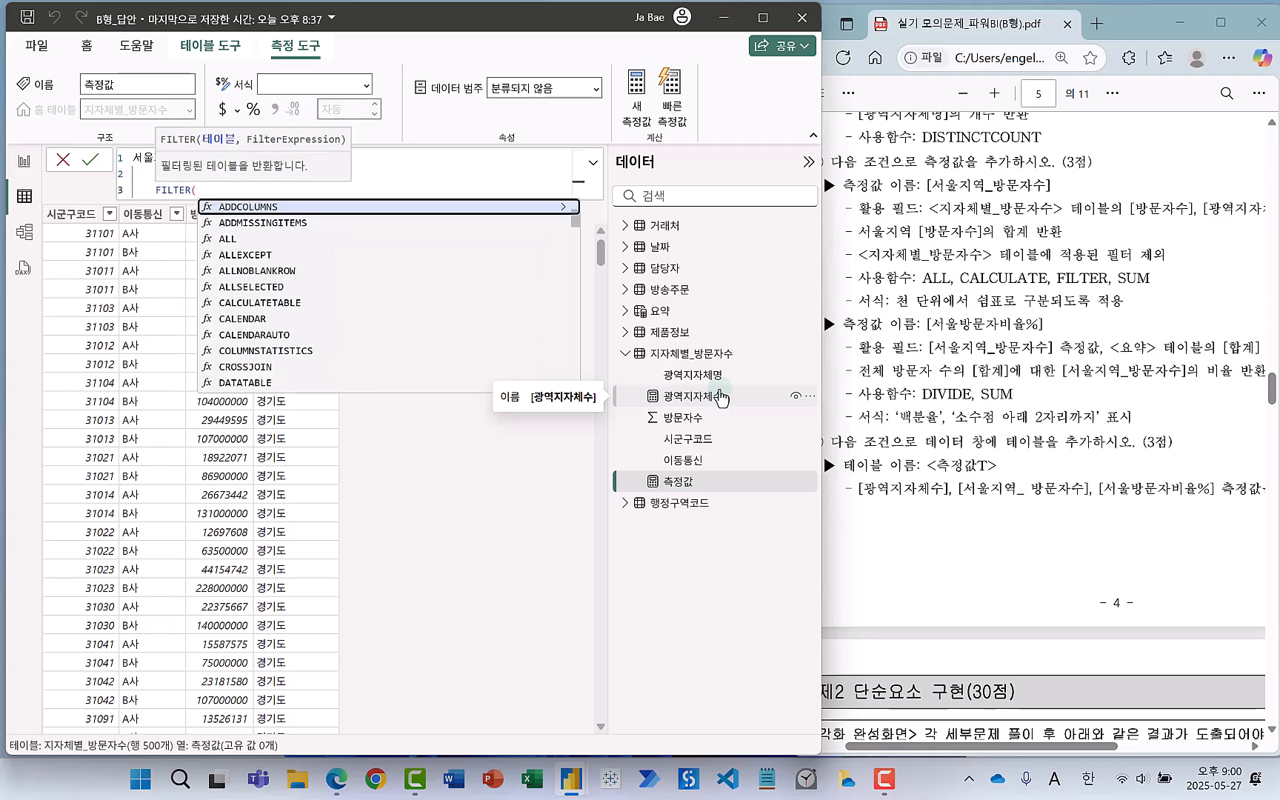
key("shift+Return")
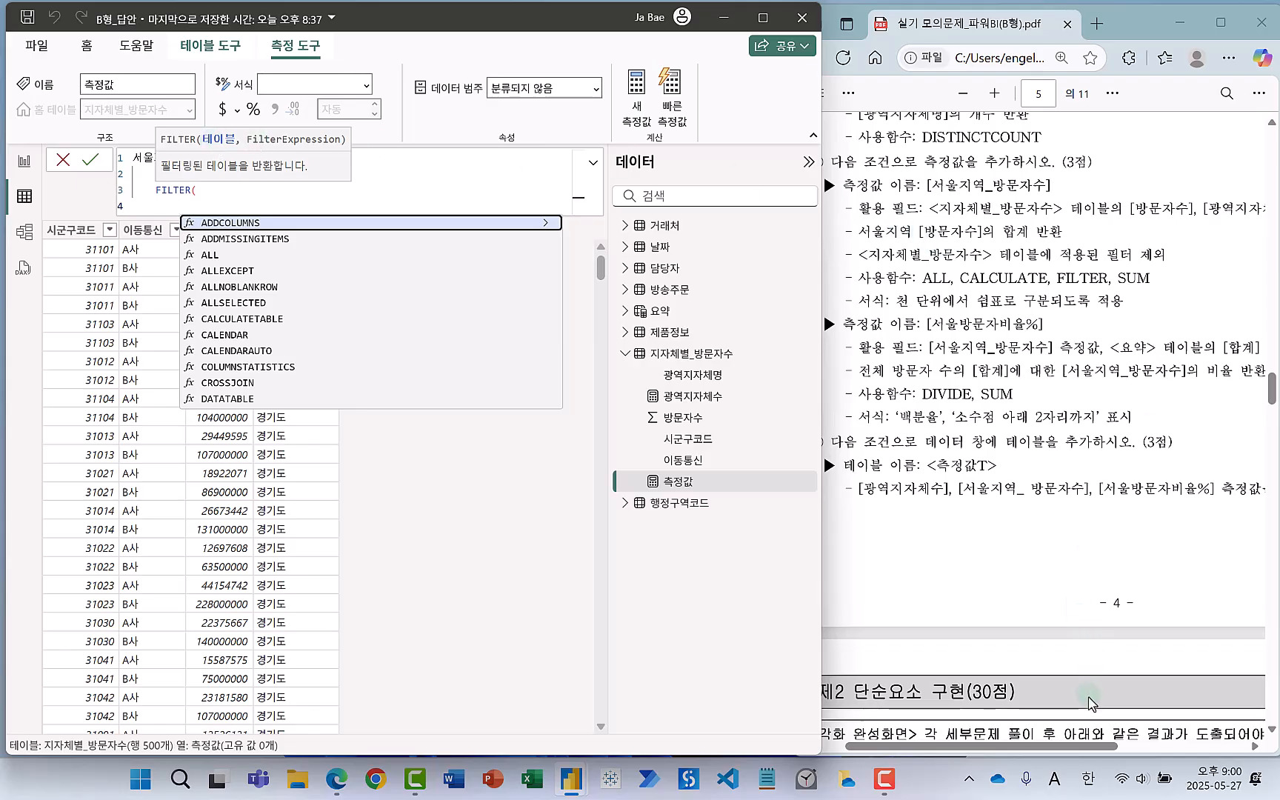
Examine the exam's 활용 필드 line for [서울지역_방문자수] to identify the table and fields FILTER has to use.
left_click_drag(1088, 746, 1140, 750)
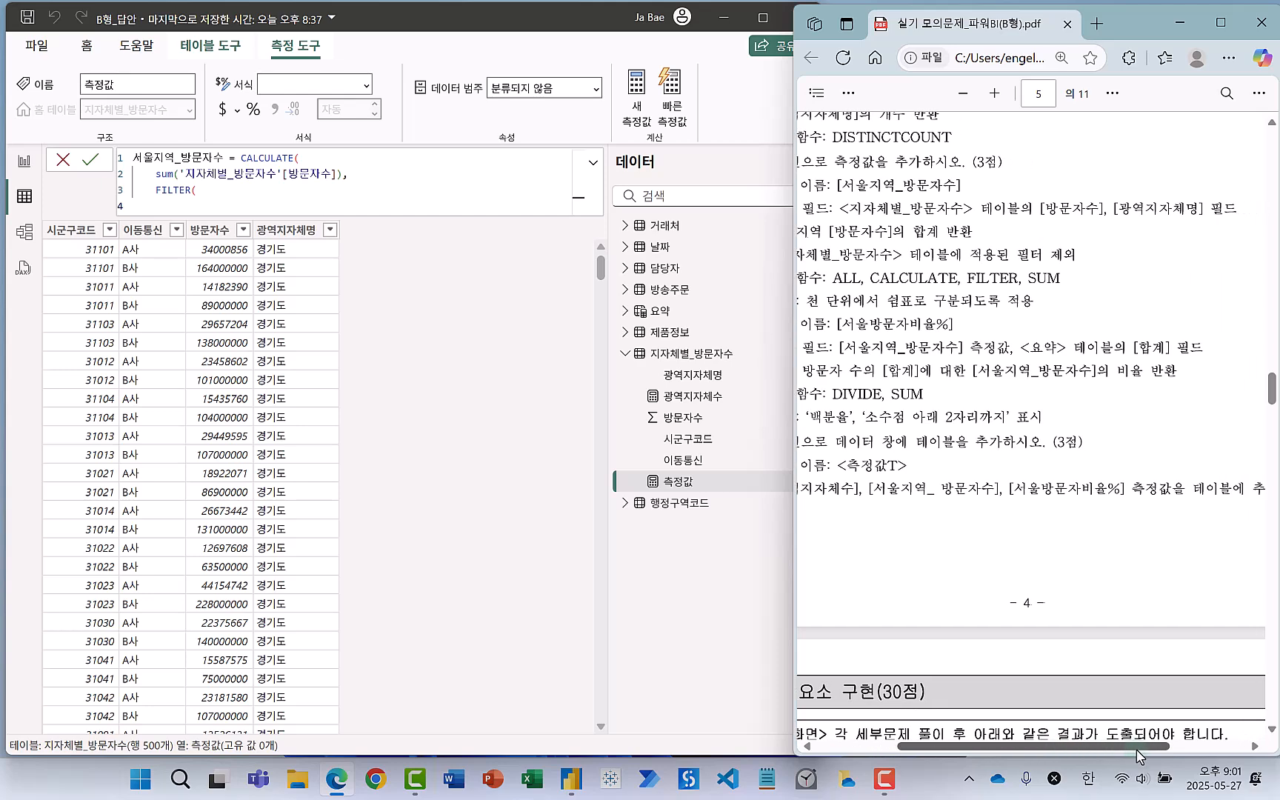
left_click_drag(840, 197, 971, 223)
mouse_move(1110, 196)
left_mouse_down()
mouse_move(1167, 223)
mouse_move(1203, 222)
left_mouse_up()
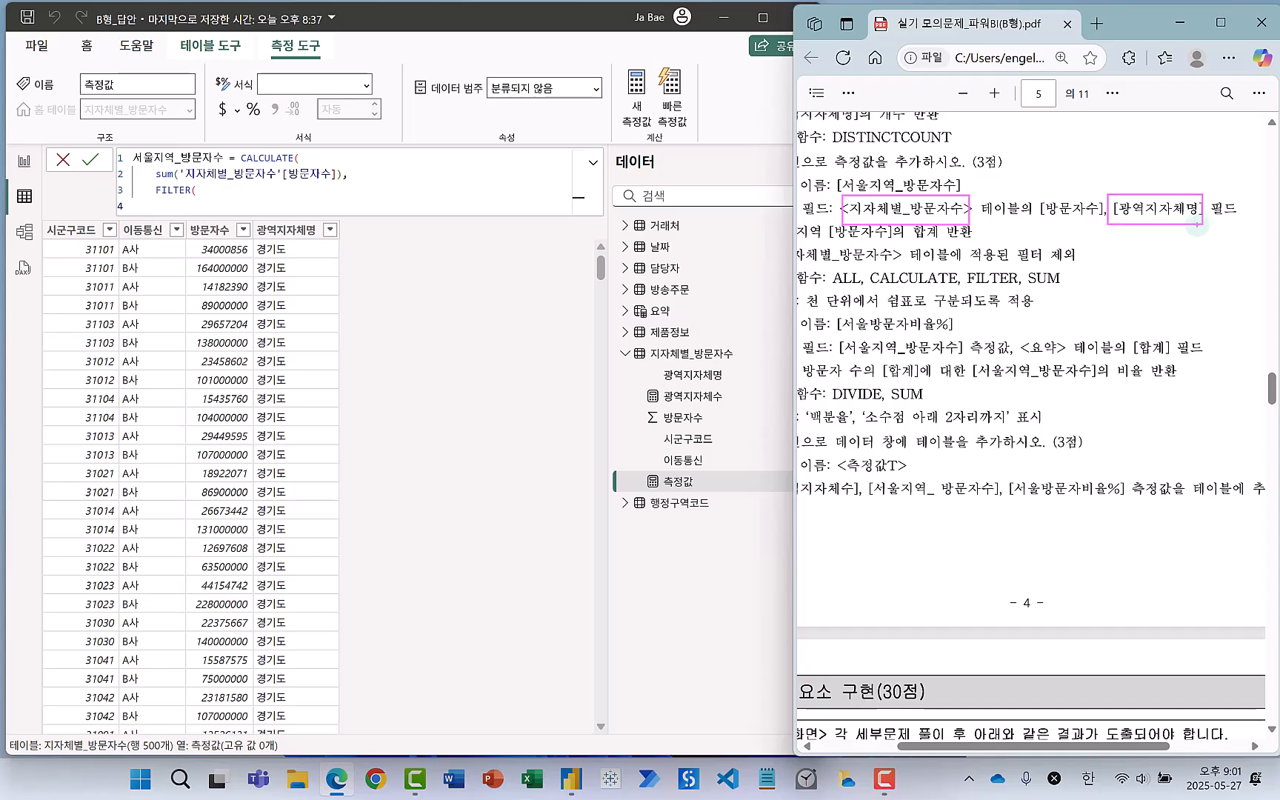
left_click_drag(923, 182, 943, 169)
left_click(206, 189)
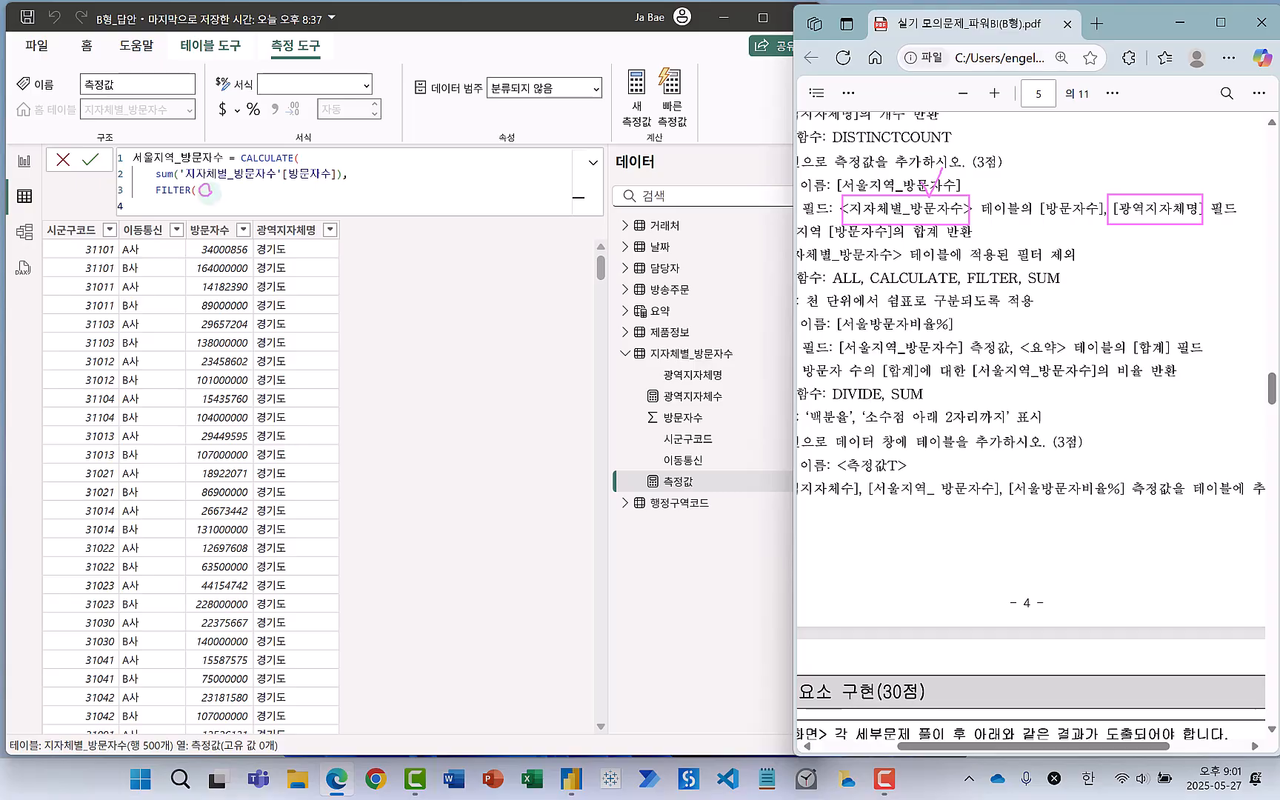
key("Escape")
Enter '지자체별_방문자수' as FILTER's table argument on its own line, followed by a comma and a new line.
left_click(205, 191)
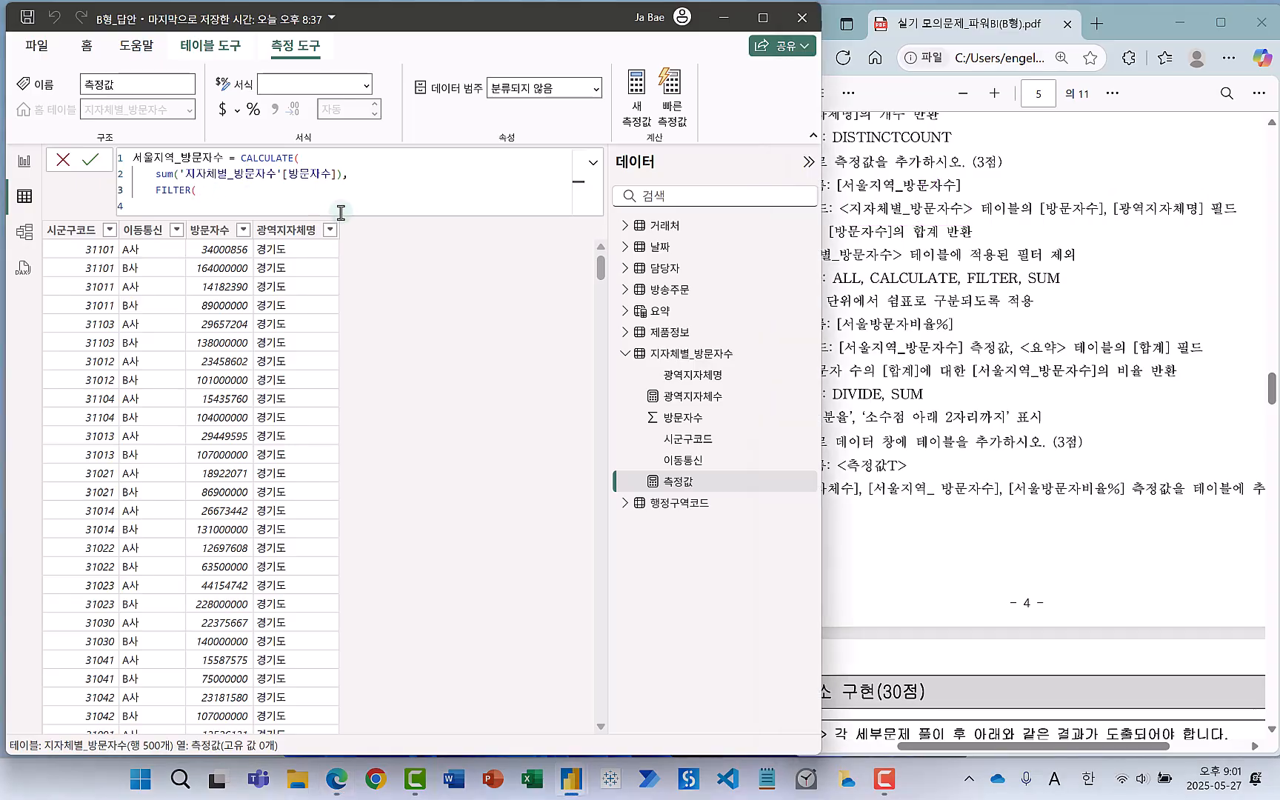
key("shift+Return")
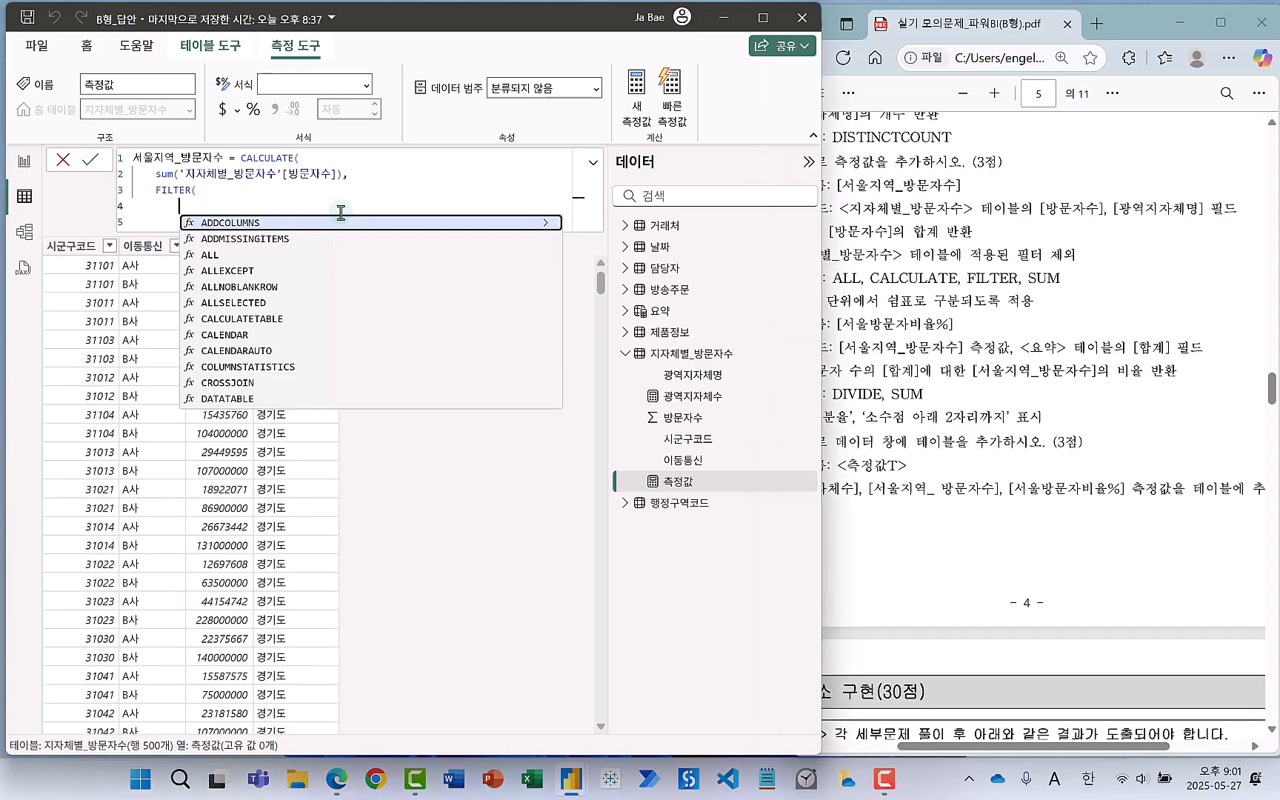
type("'")
key("Down")
key("Down")
key("Down")
key("Down")
key("Down")
key("Down")
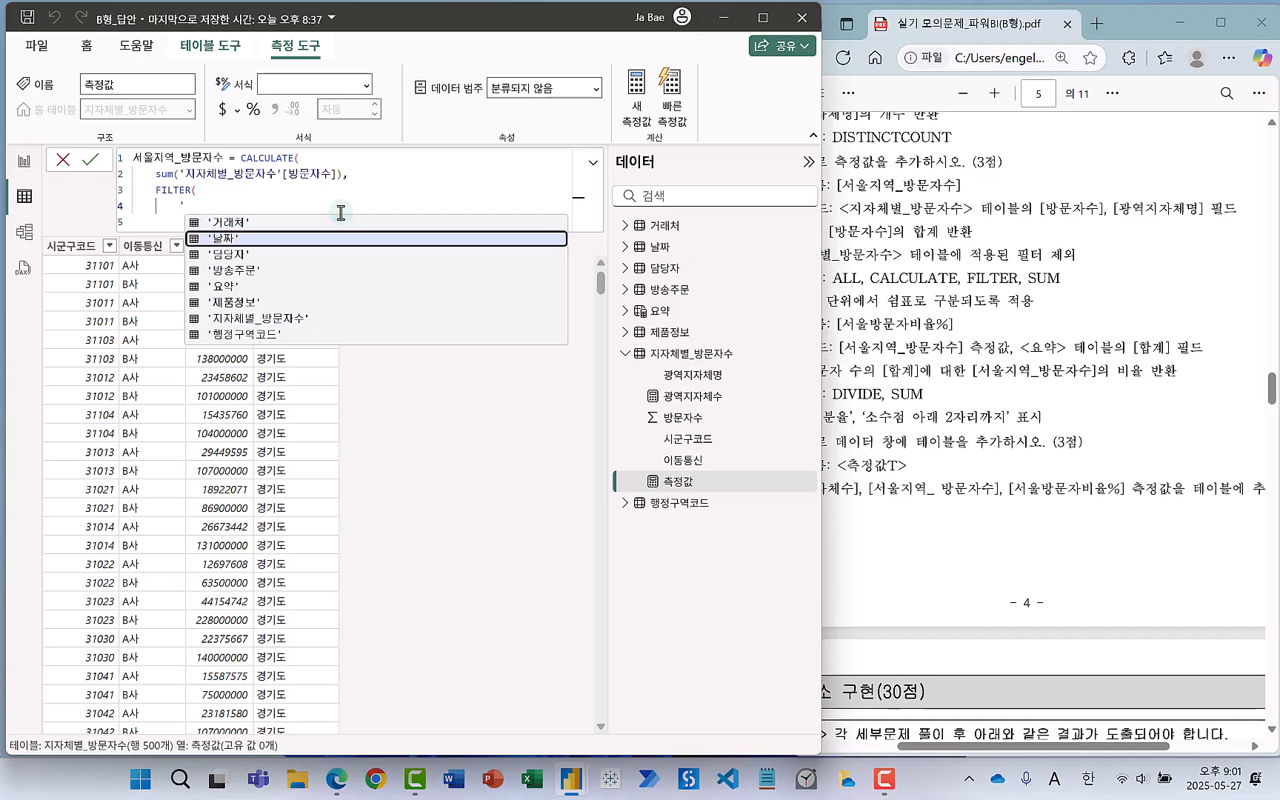
key("Tab")
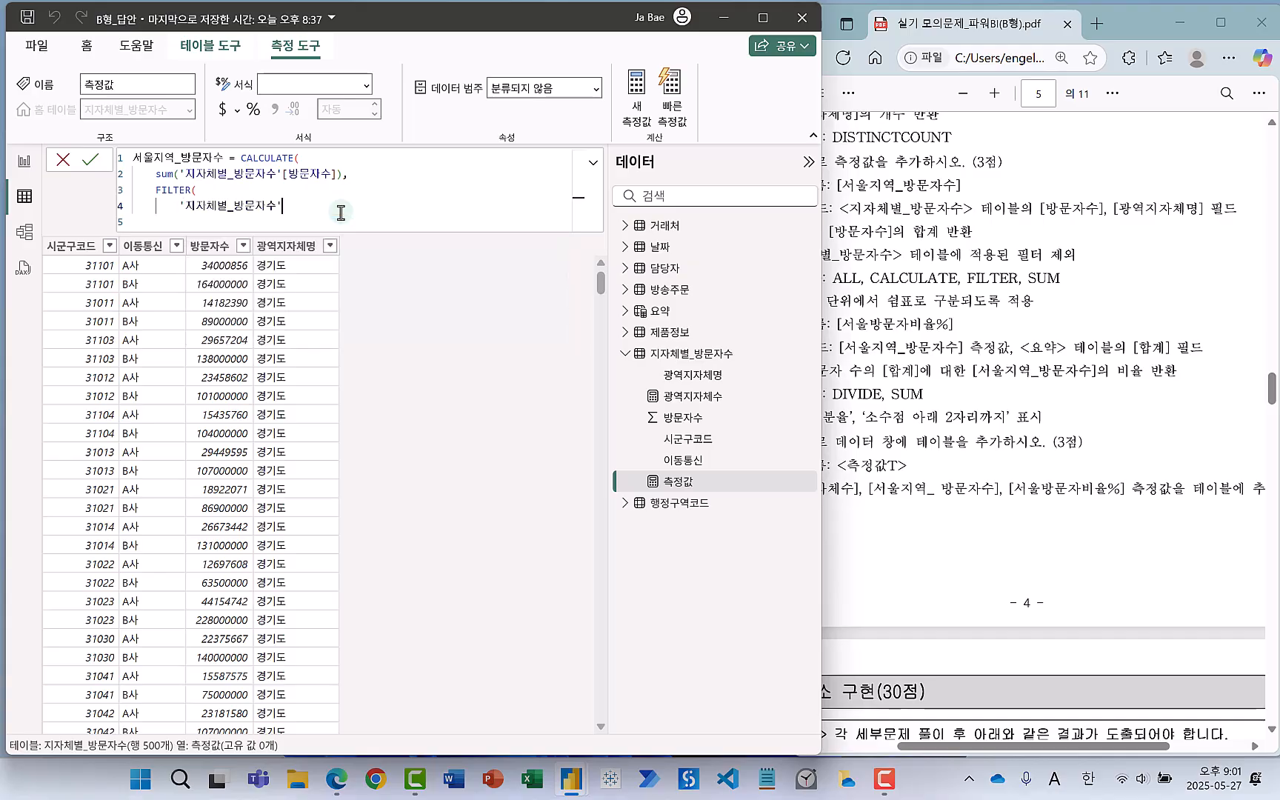
type(",")
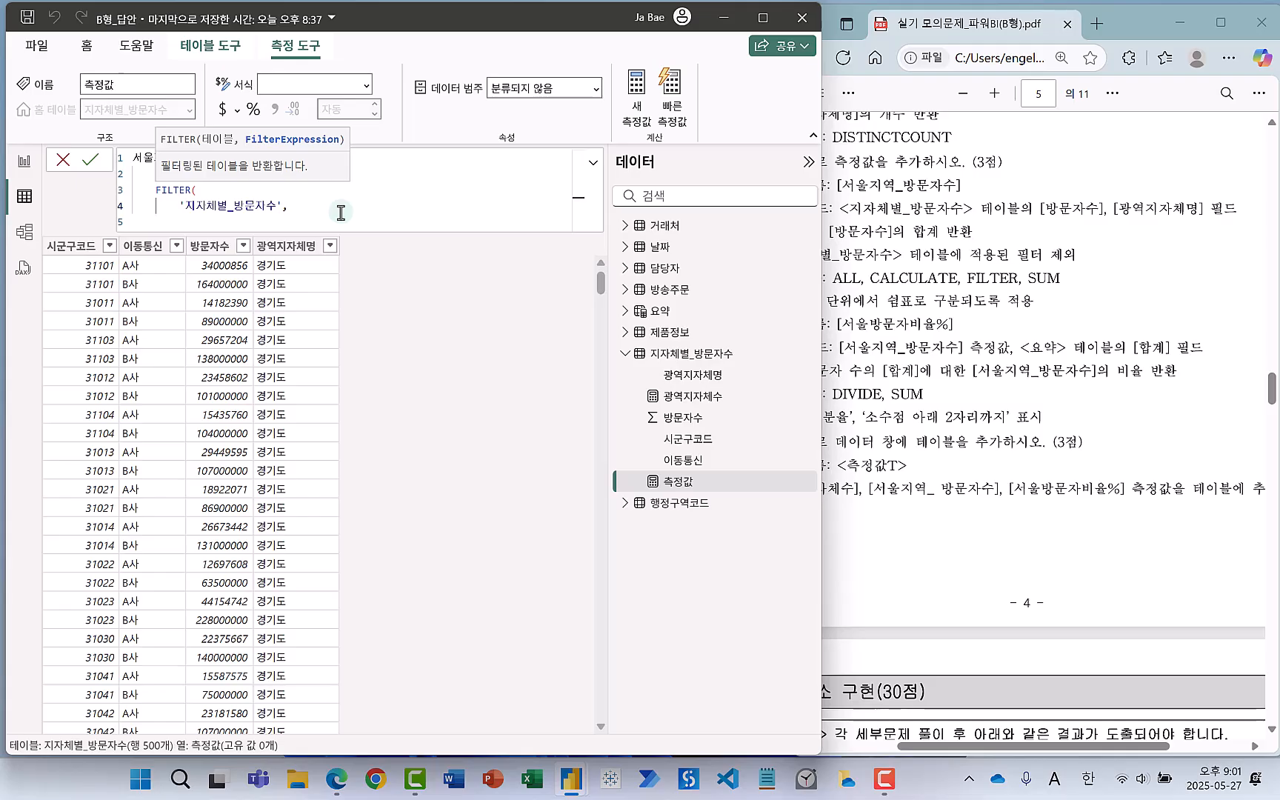
key("shift+Return")
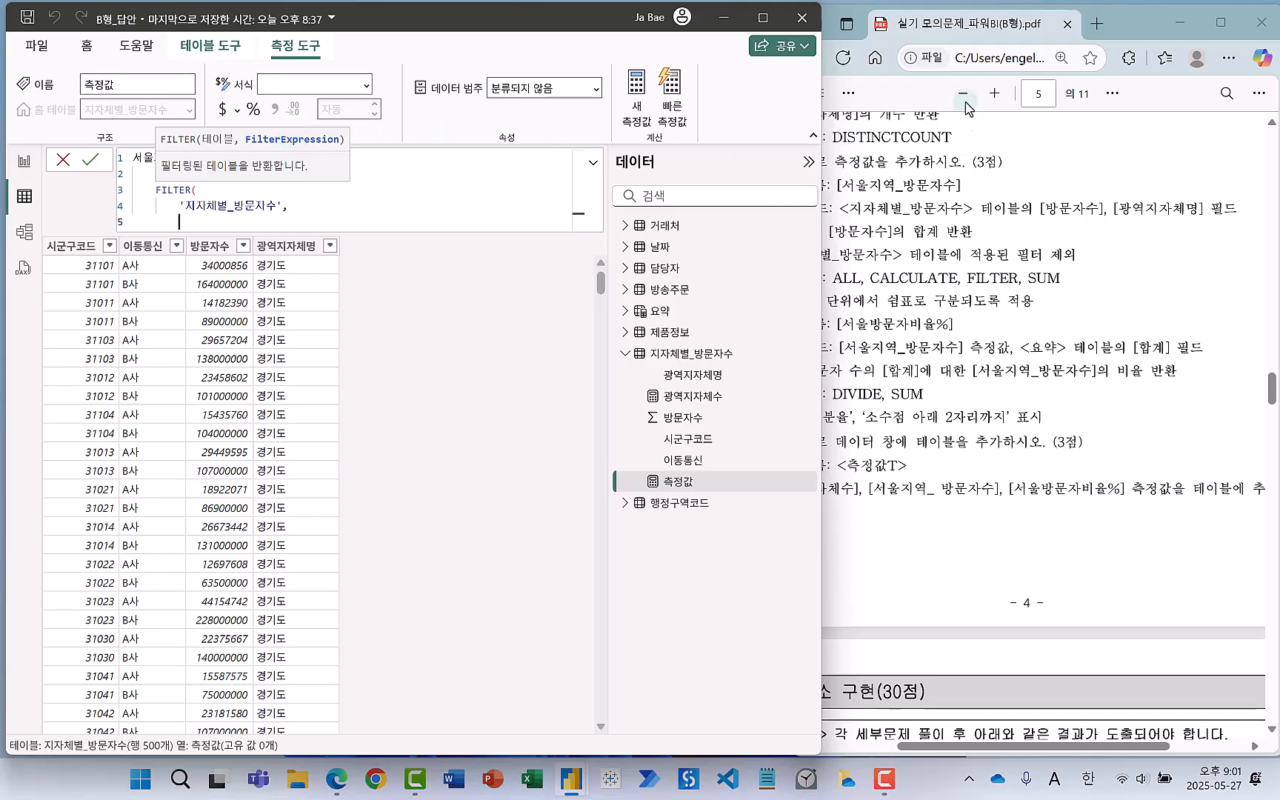
Review the exam's condition on excluding filters applied to <지자체별_방문자수> and which listed function handles it.
left_click(1109, 30)
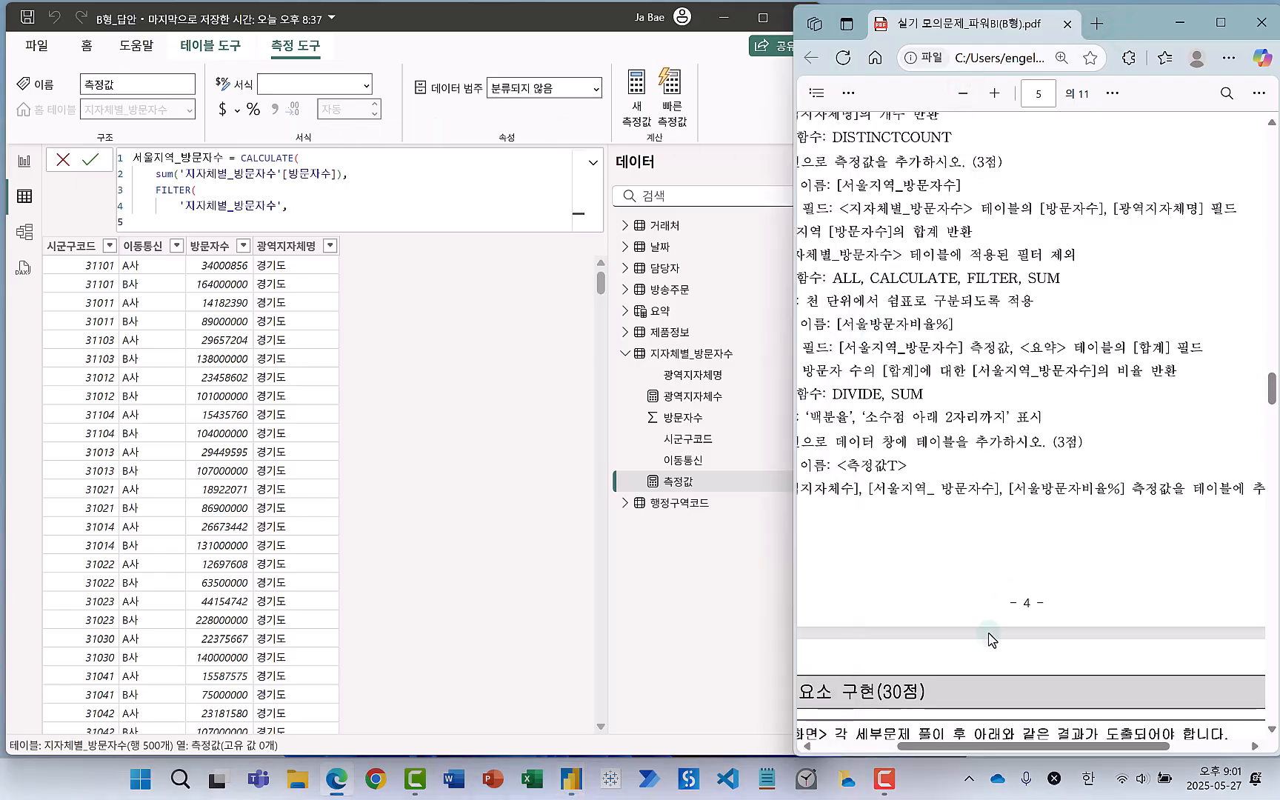
left_click_drag(944, 746, 900, 722)
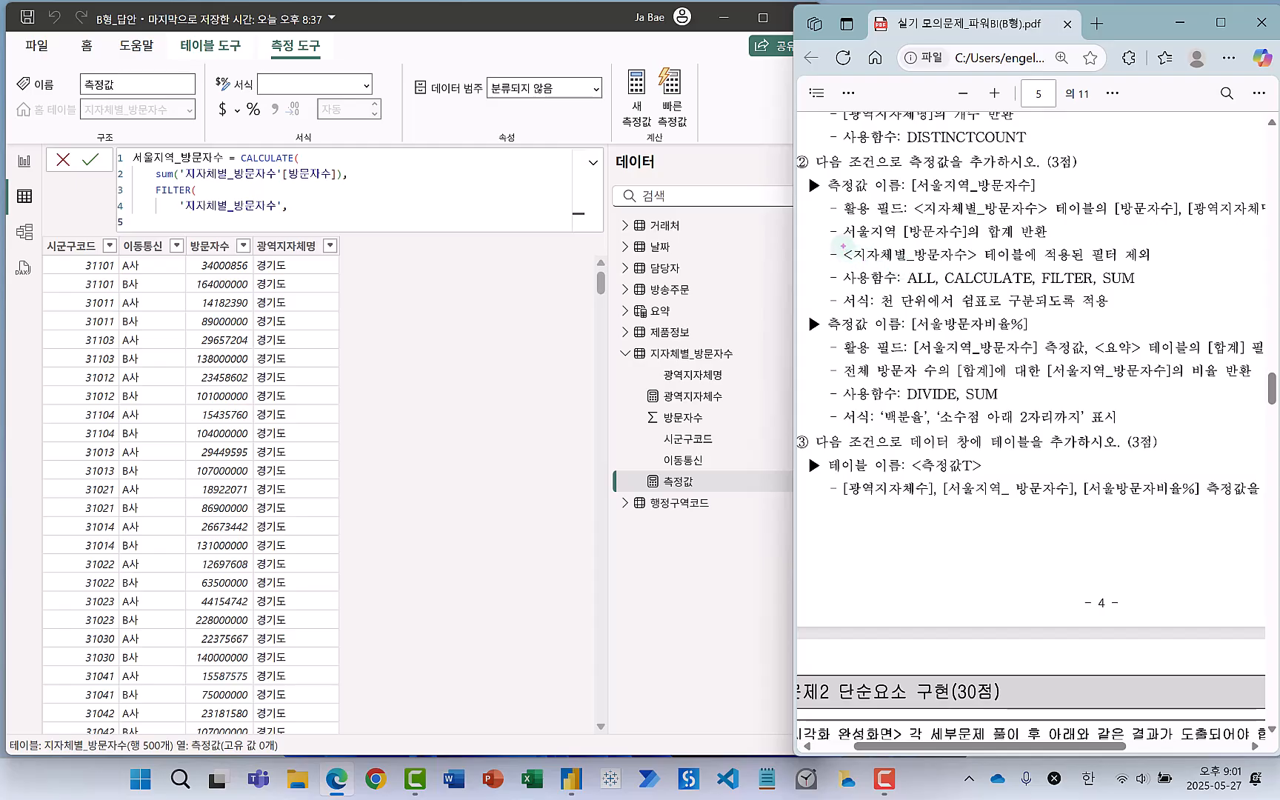
left_click_drag(843, 245, 1025, 264)
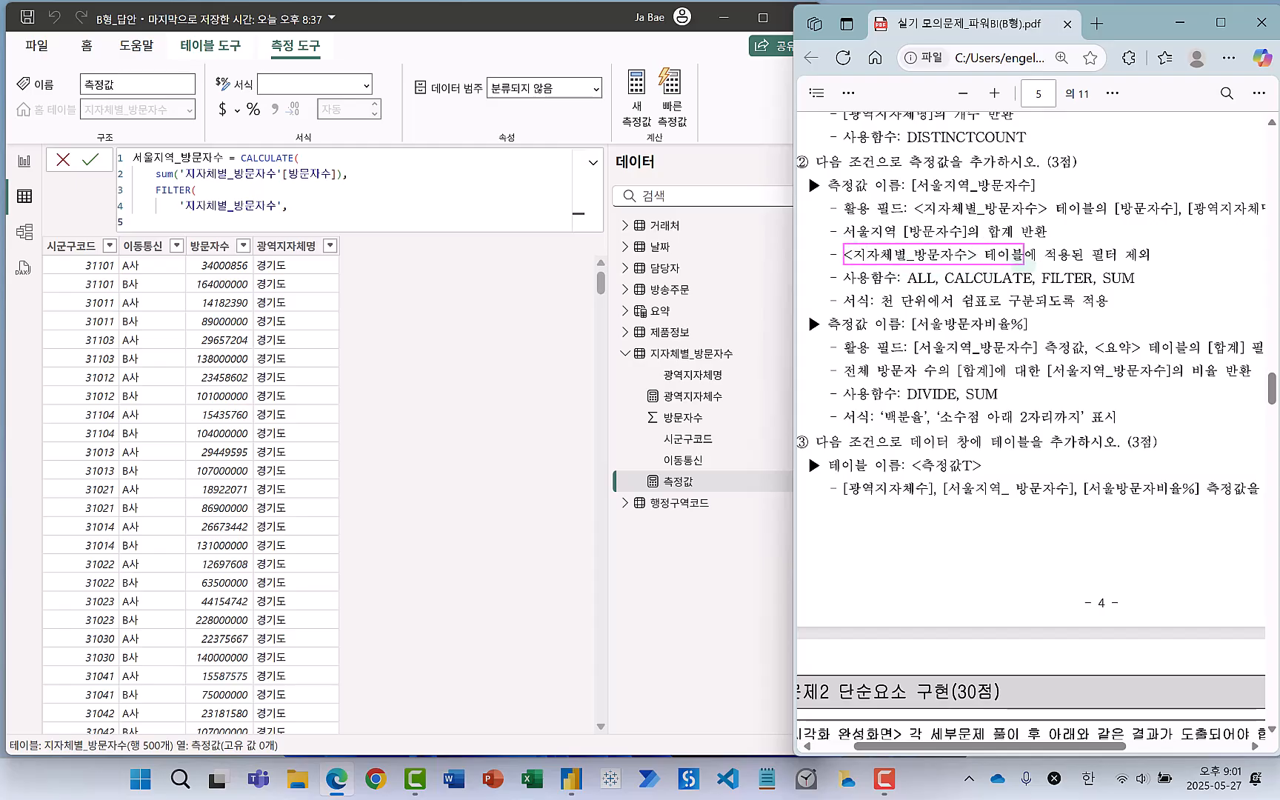
left_click_drag(176, 196, 287, 214)
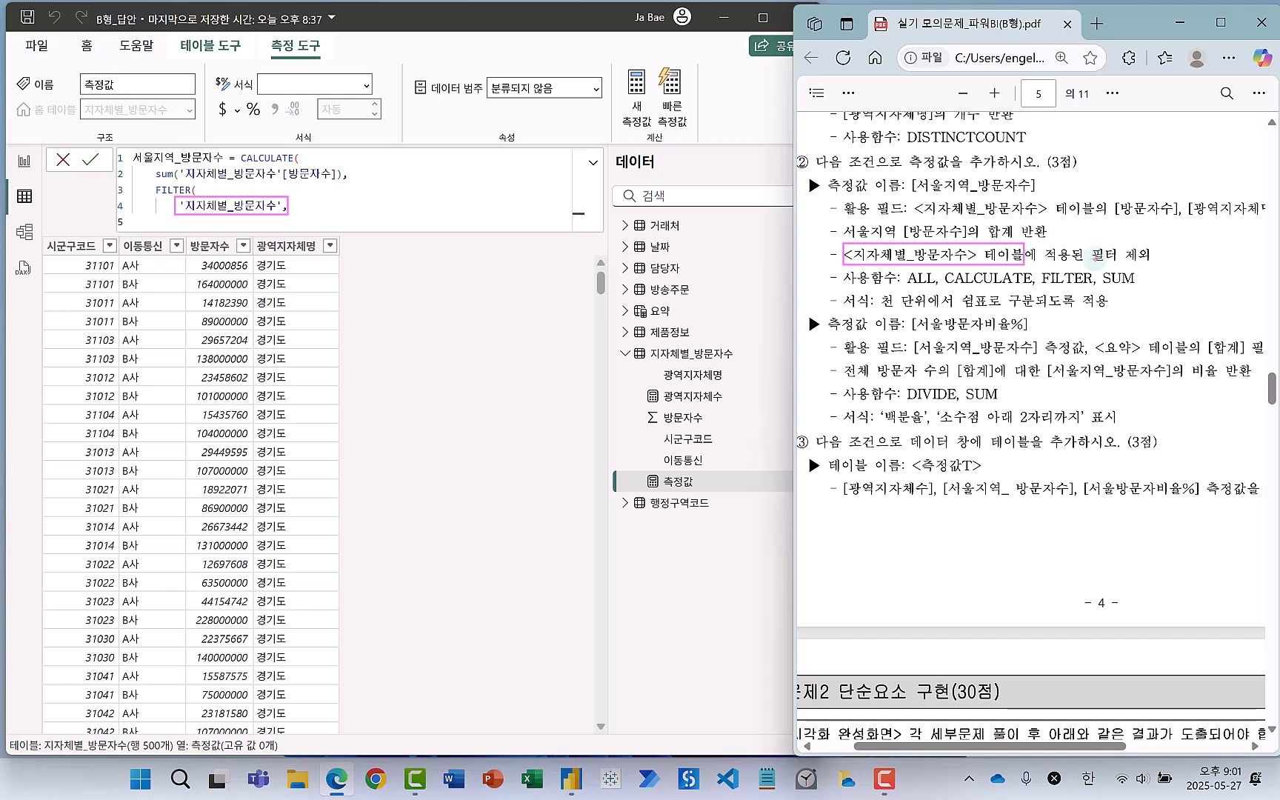
mouse_move(1047, 261)
left_mouse_down()
mouse_move(1118, 259)
mouse_move(1050, 266)
left_mouse_up()
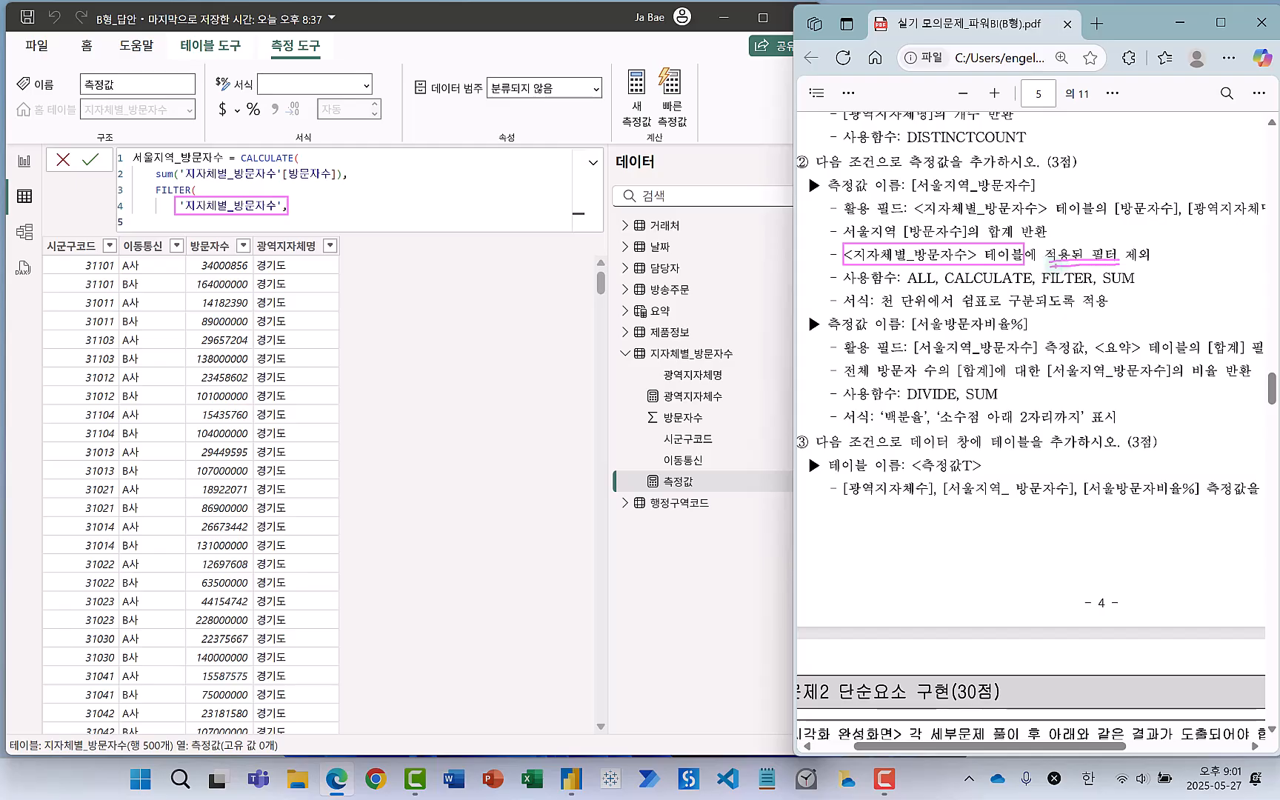
mouse_move(1149, 267)
left_mouse_down()
mouse_move(1070, 269)
mouse_move(1058, 223)
mouse_move(1178, 237)
mouse_move(1171, 261)
left_mouse_up()
mouse_move(1028, 271)
left_mouse_down()
mouse_move(1006, 270)
mouse_move(1049, 225)
mouse_move(1032, 263)
left_mouse_up()
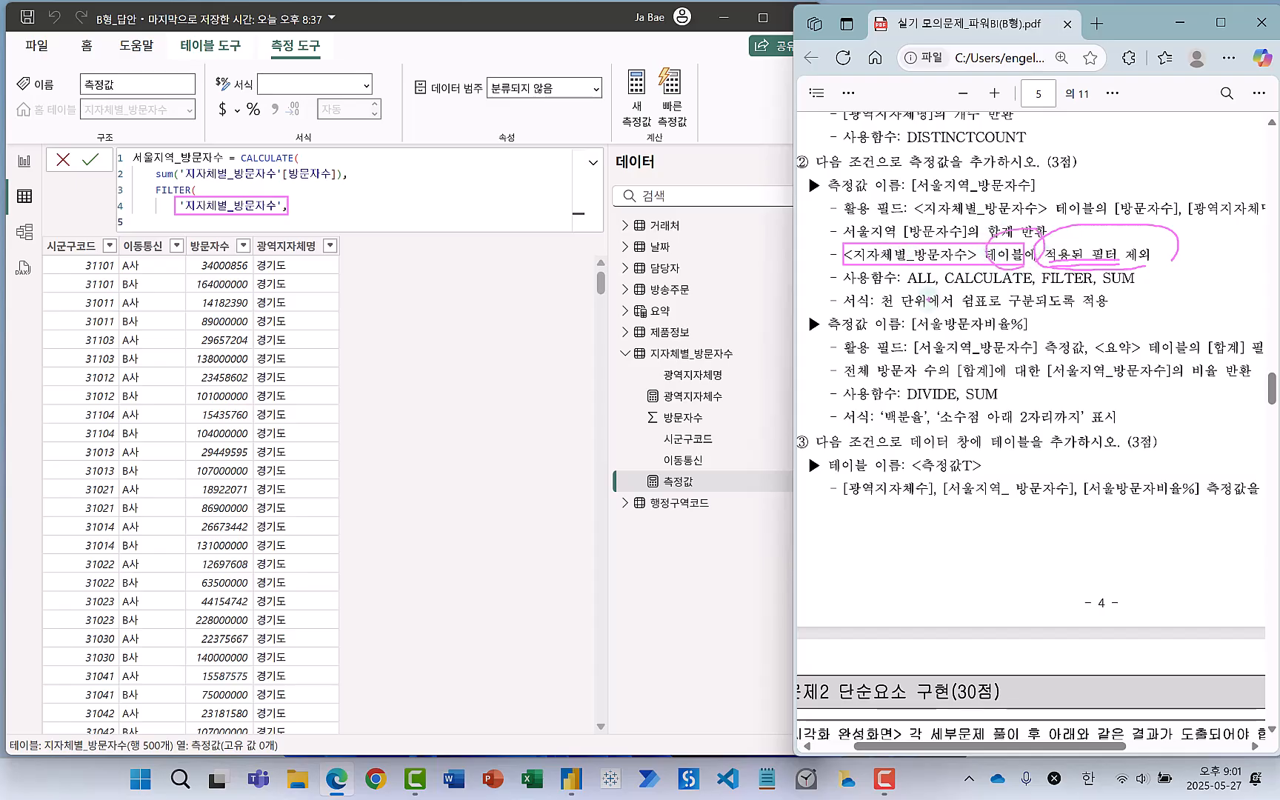
left_click_drag(917, 275, 937, 288)
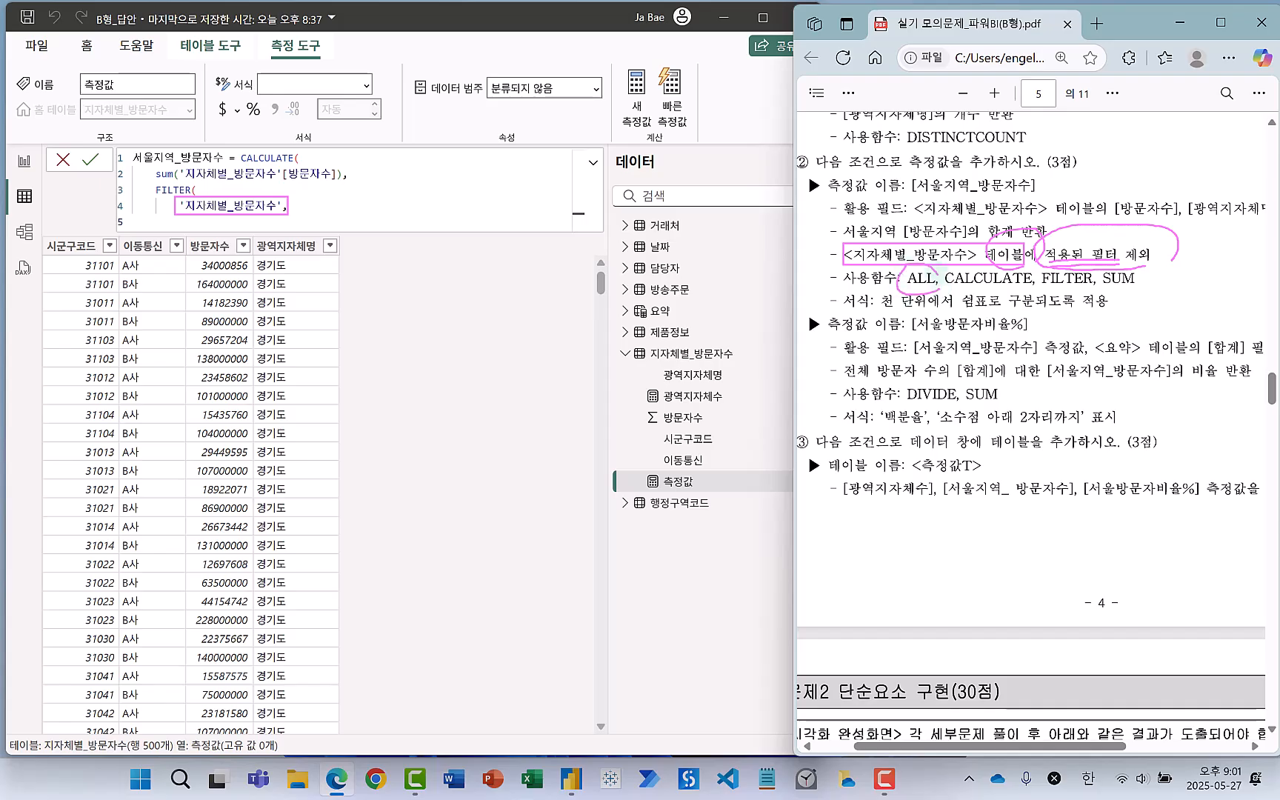
key("Escape")
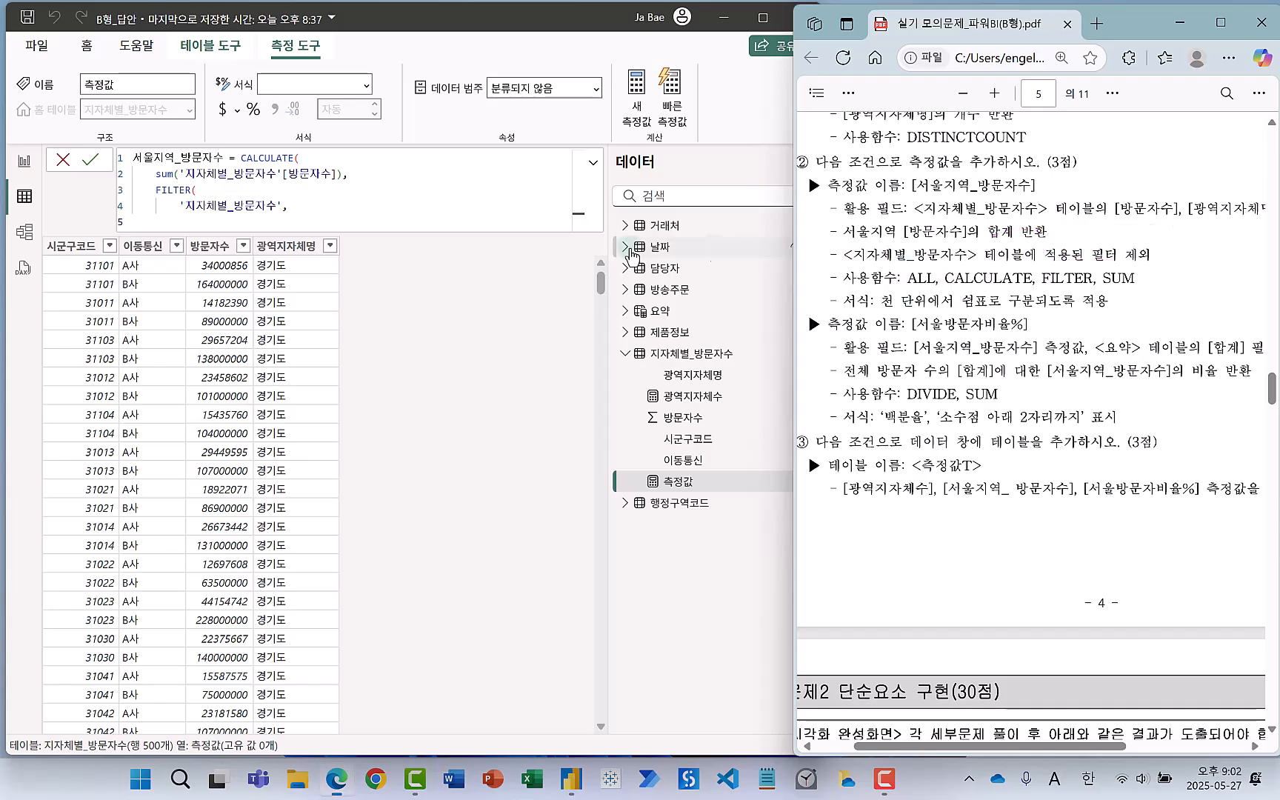
Wrap FILTER's table argument in the ALL function so it reads all('지자체별_방문자수').
left_click_drag(245, 204, 178, 204)
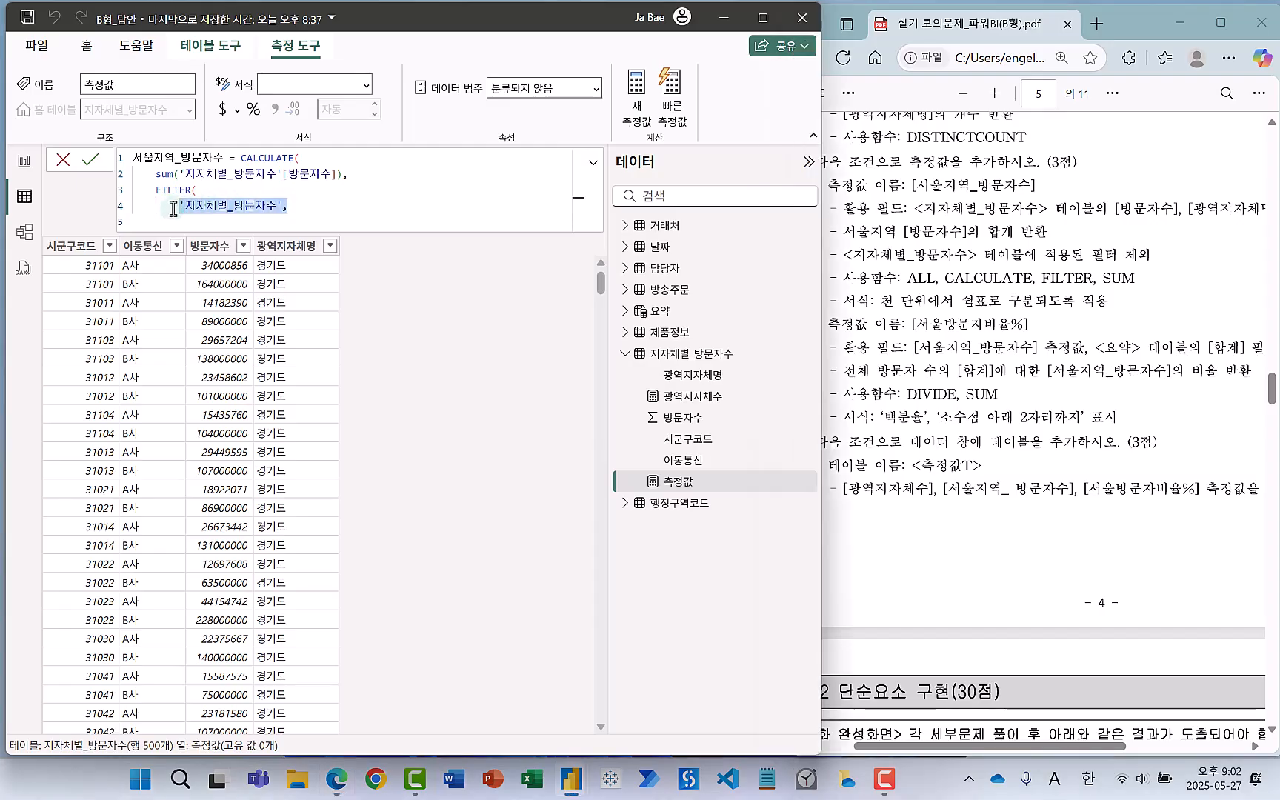
left_click(175, 209)
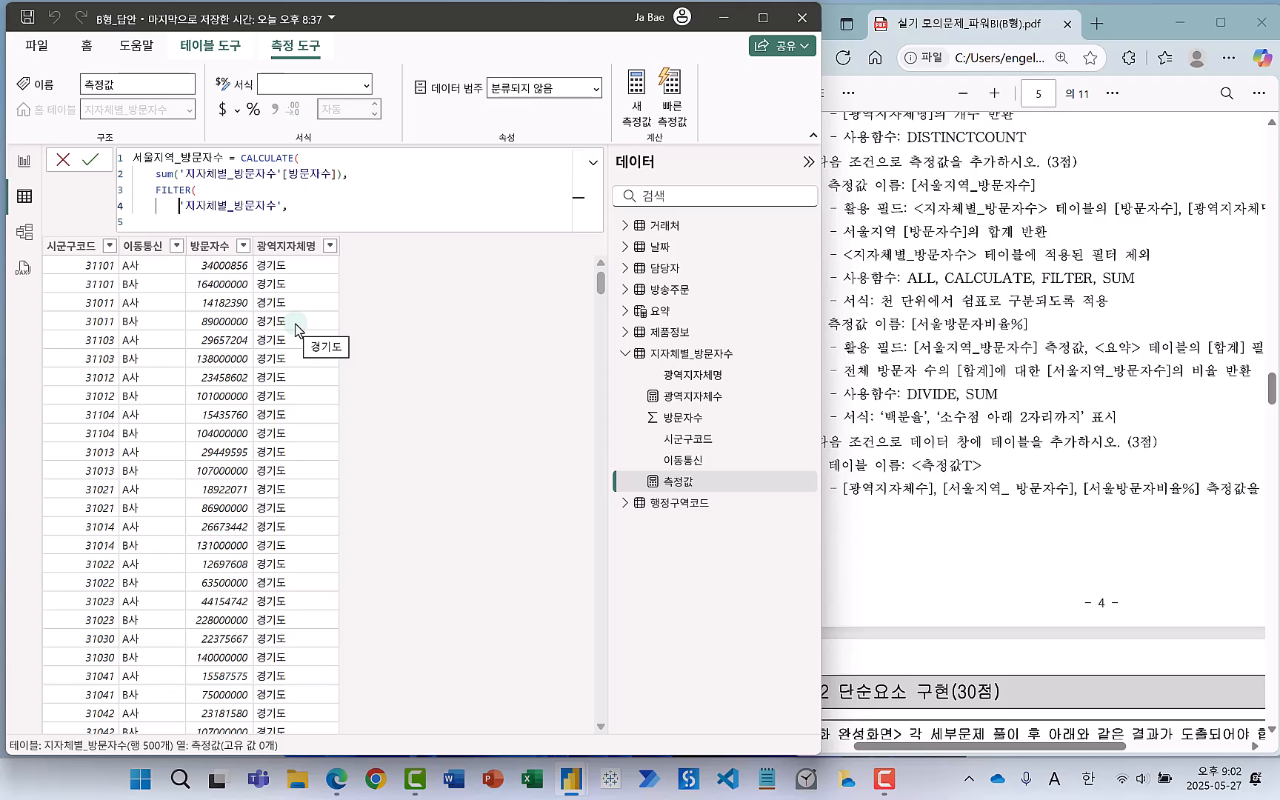
type("a")
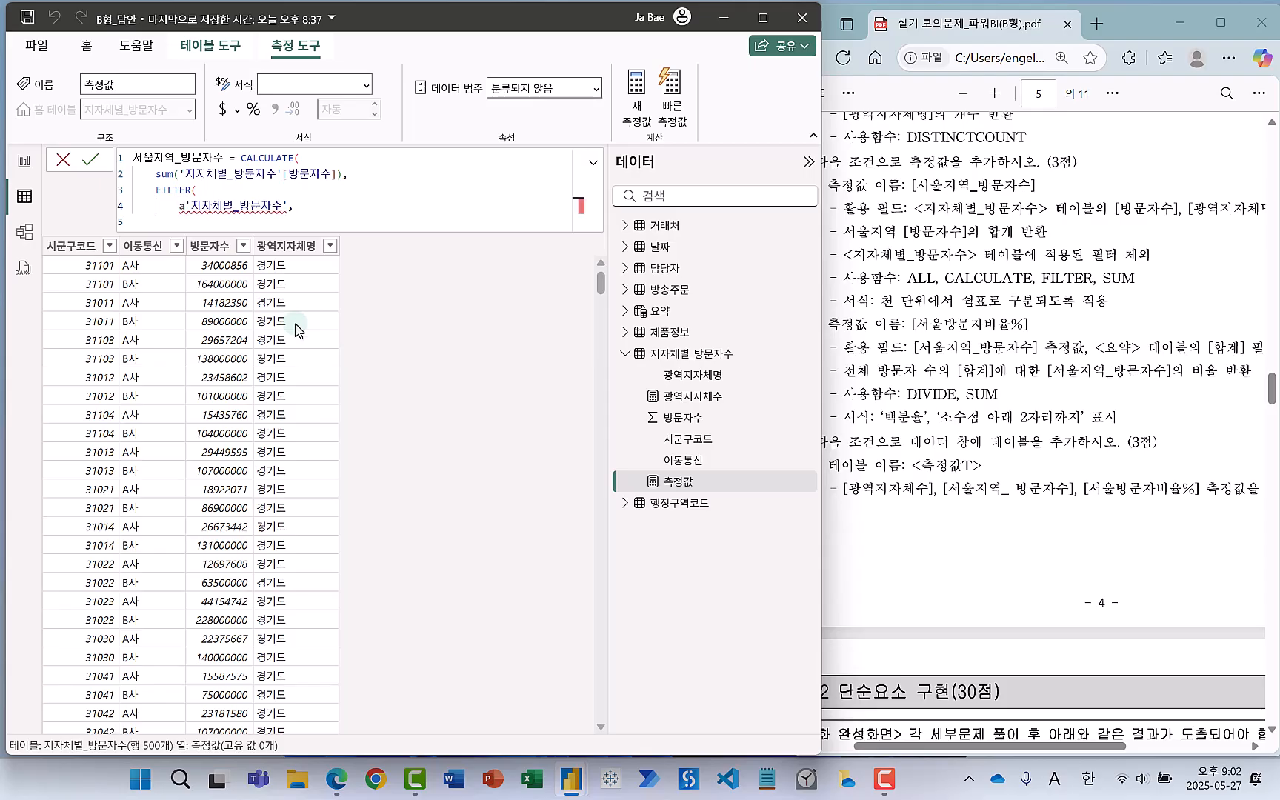
type("ll")
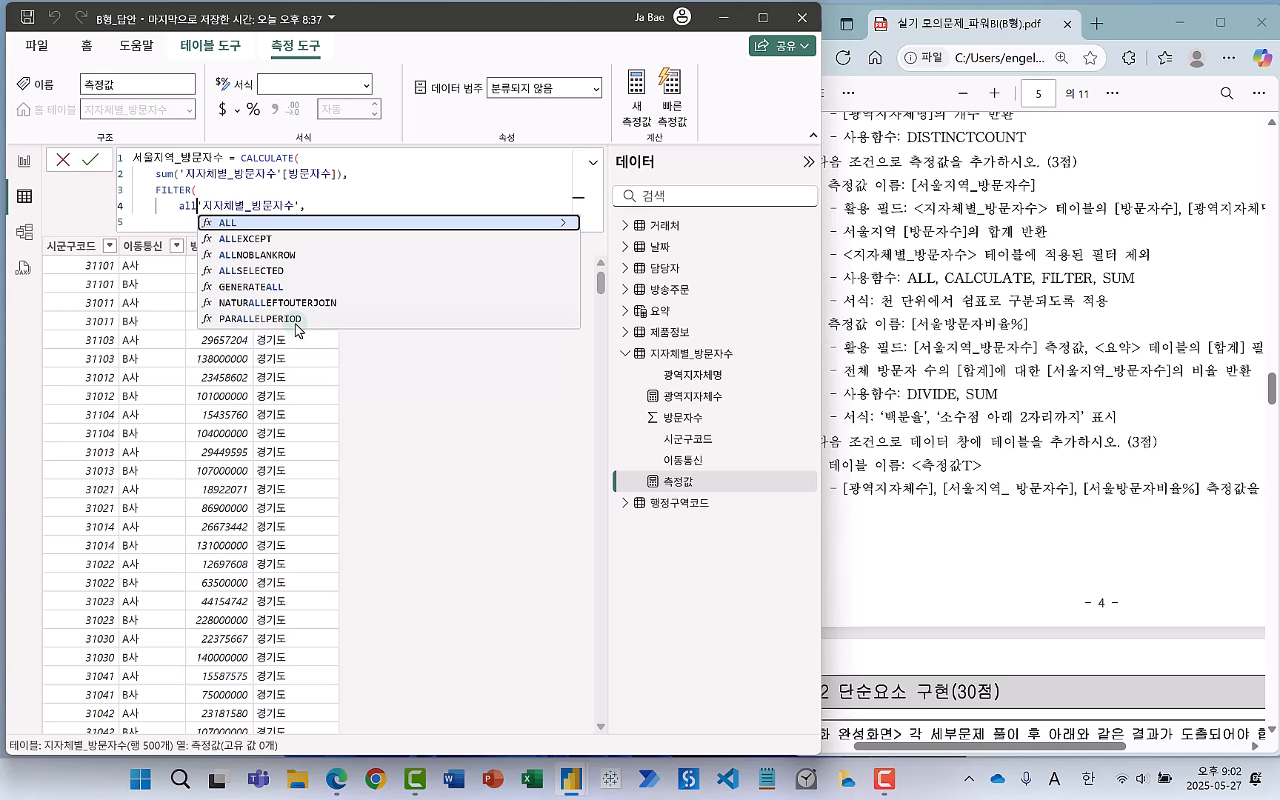
type("(")
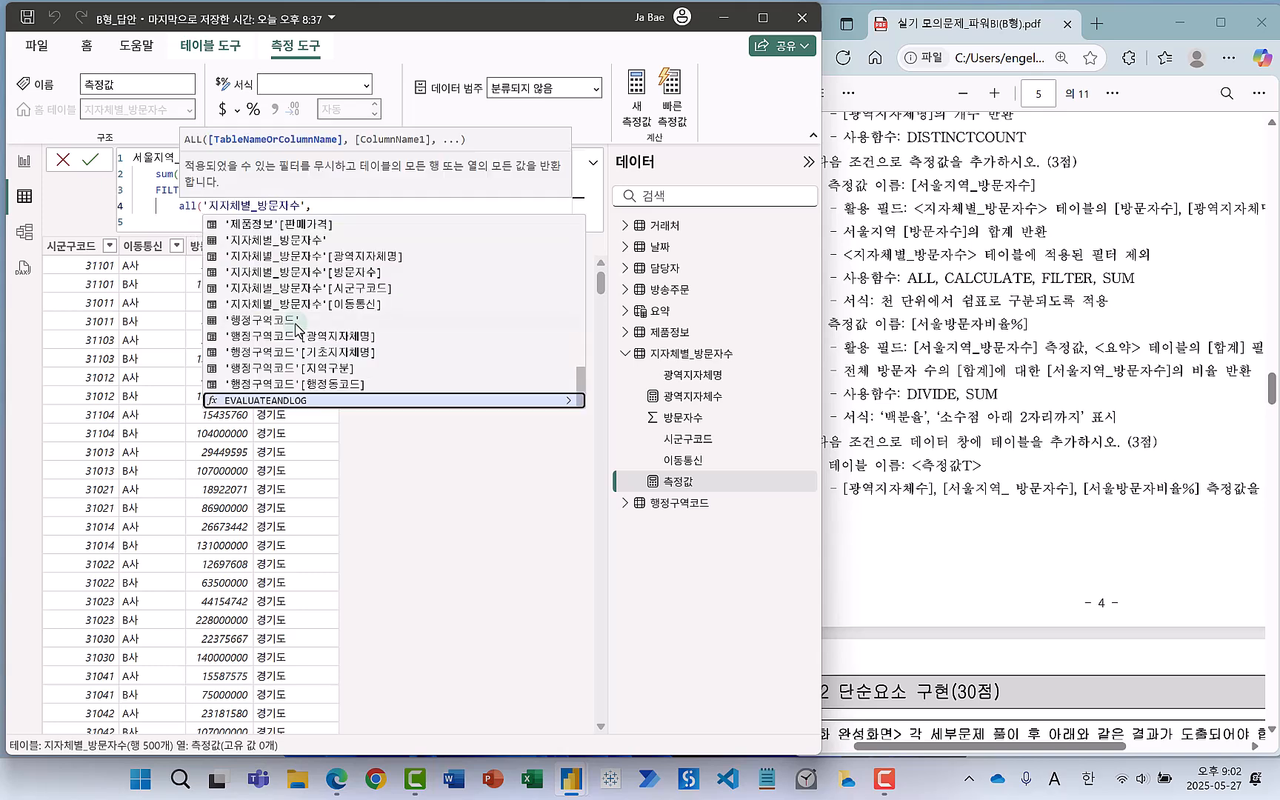
left_click(304, 205)
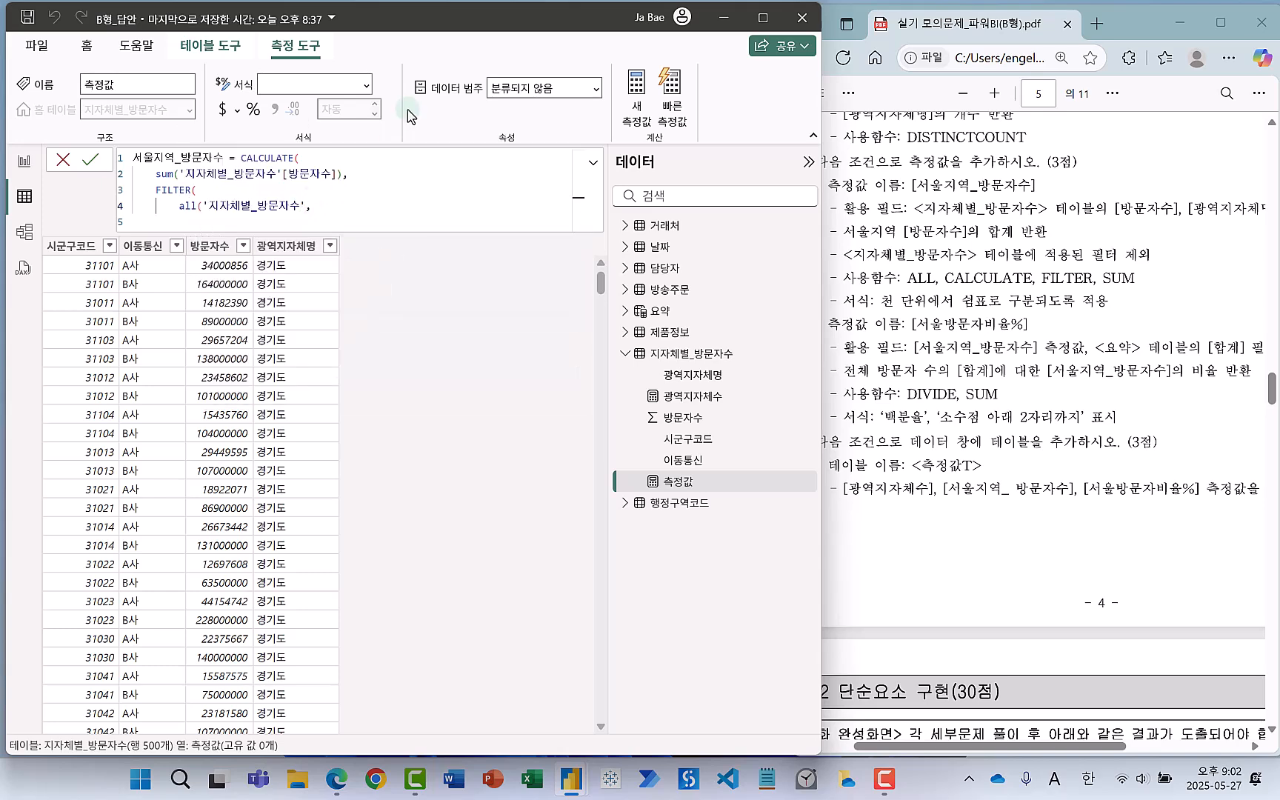
left_click(221, 221)
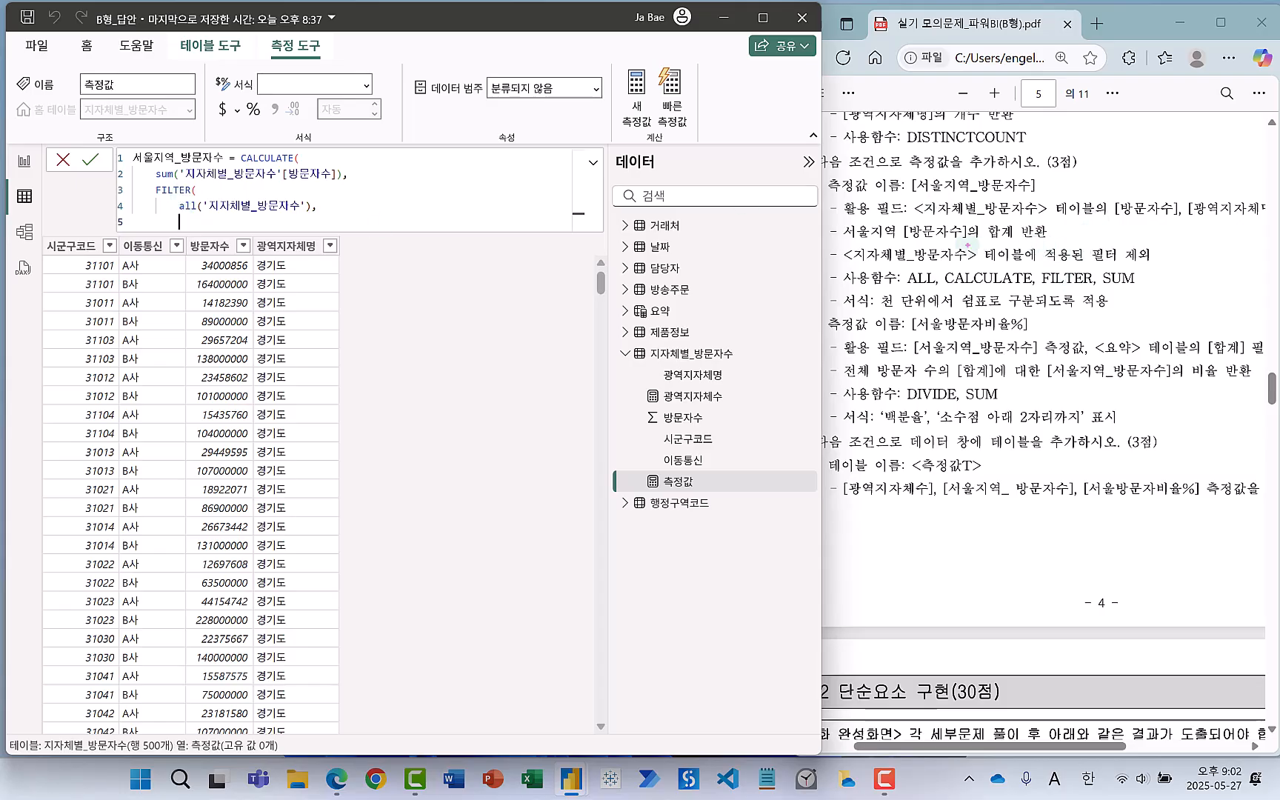
Check the exam's 서울지역 condition and enter '지자체별_방문자수'[광역지자체명] = "서울특별시" as FILTER's expression.
mouse_move(831, 222)
left_mouse_down()
mouse_move(907, 243)
mouse_move(1040, 220)
left_mouse_up()
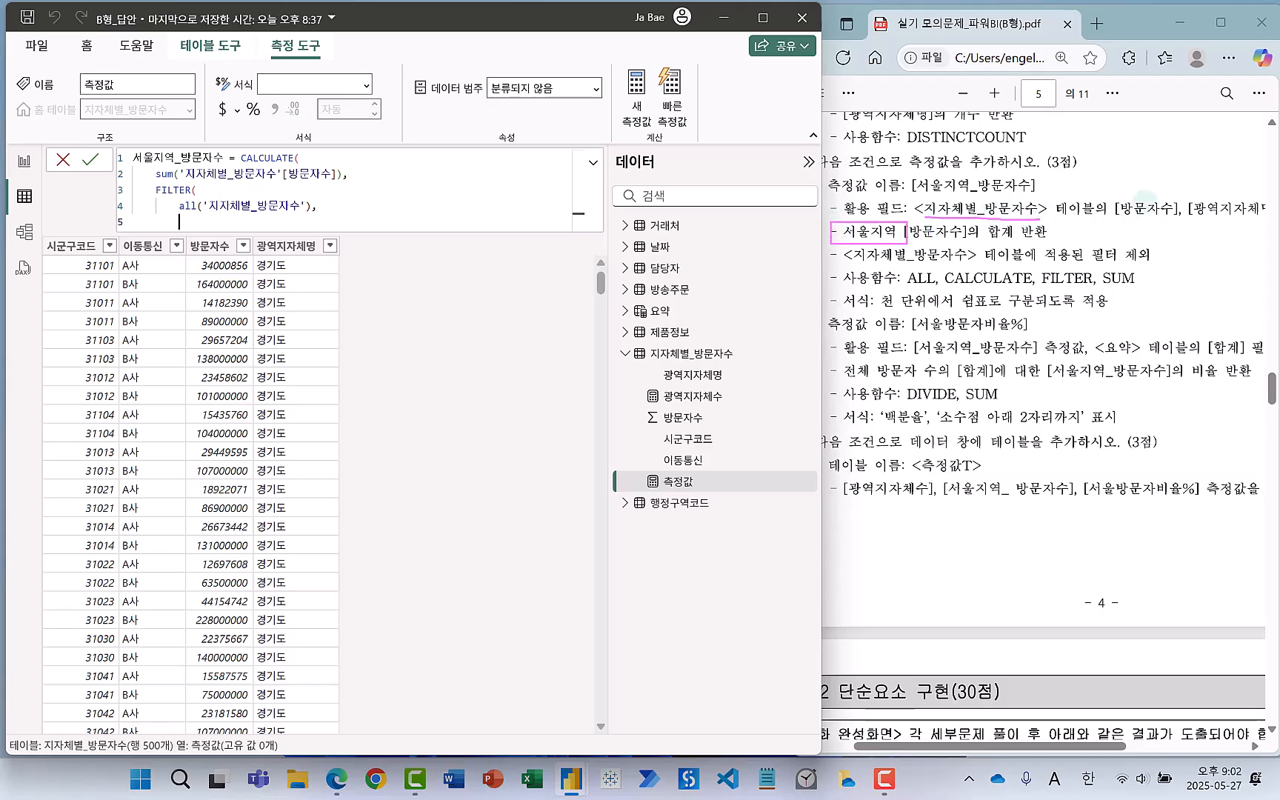
mouse_move(1180, 194)
left_mouse_down()
mouse_move(1215, 226)
mouse_move(1273, 229)
left_mouse_up()
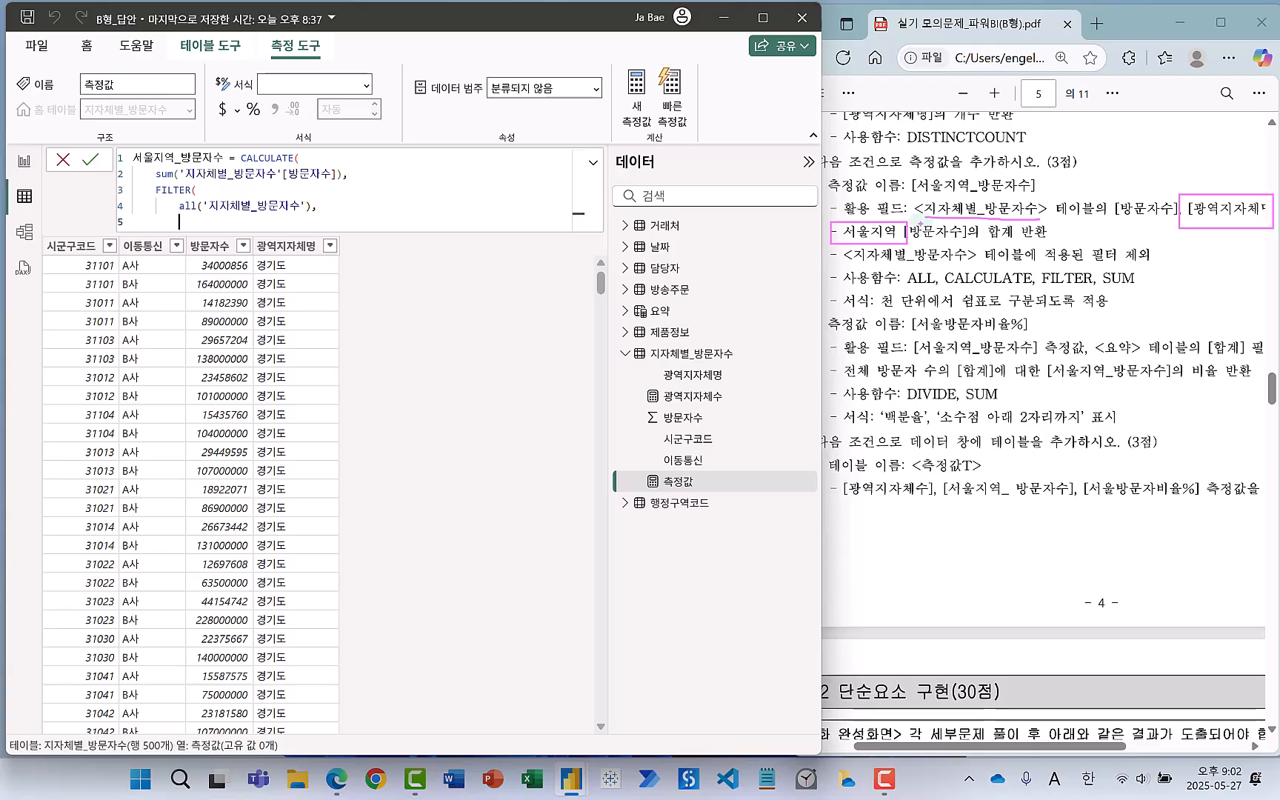
left_click_drag(880, 218, 902, 210)
key("Escape")
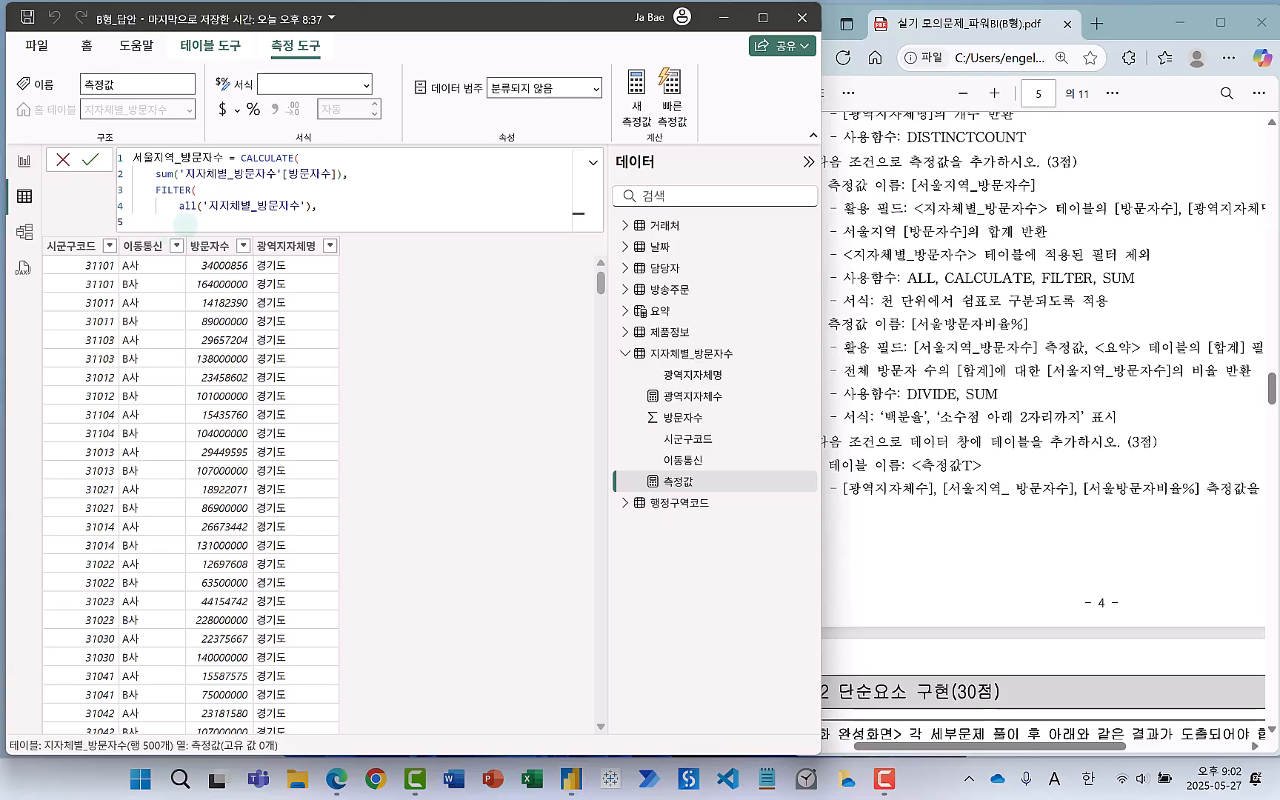
type("'")
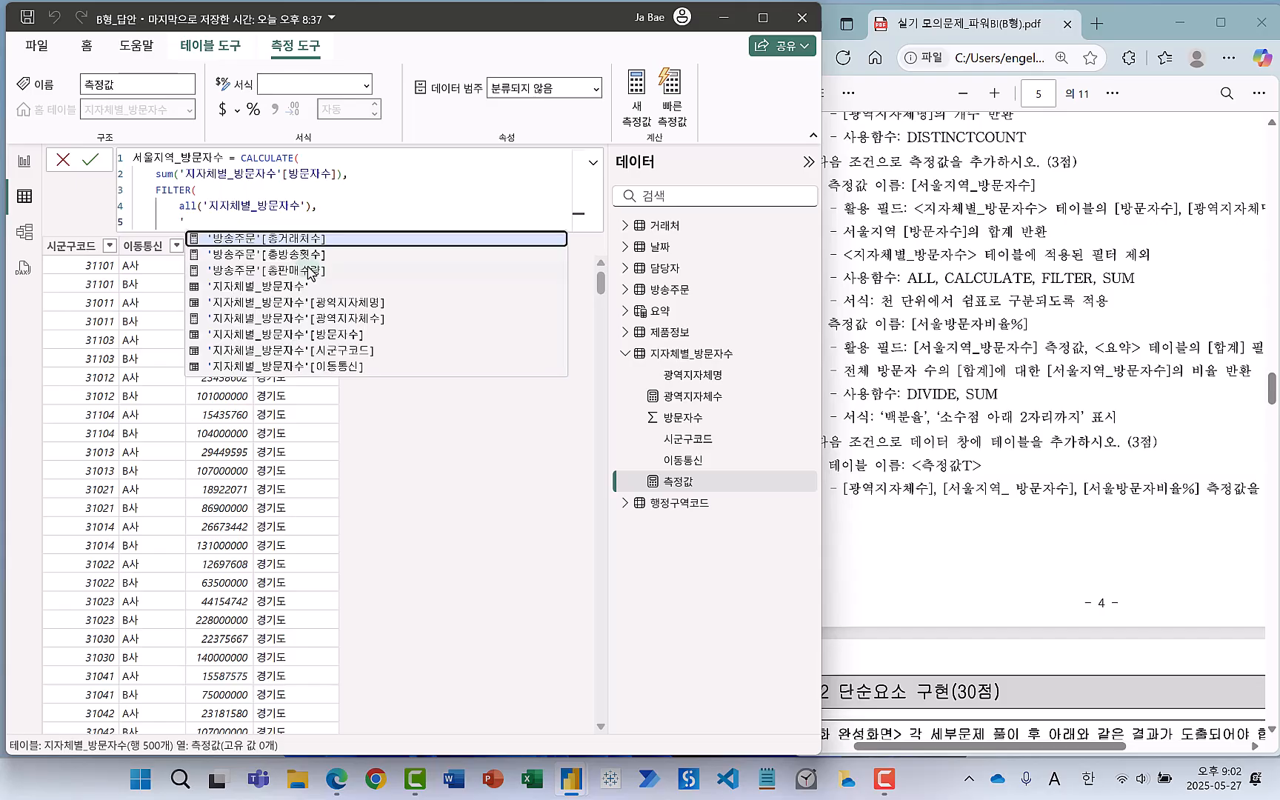
left_click(335, 308)
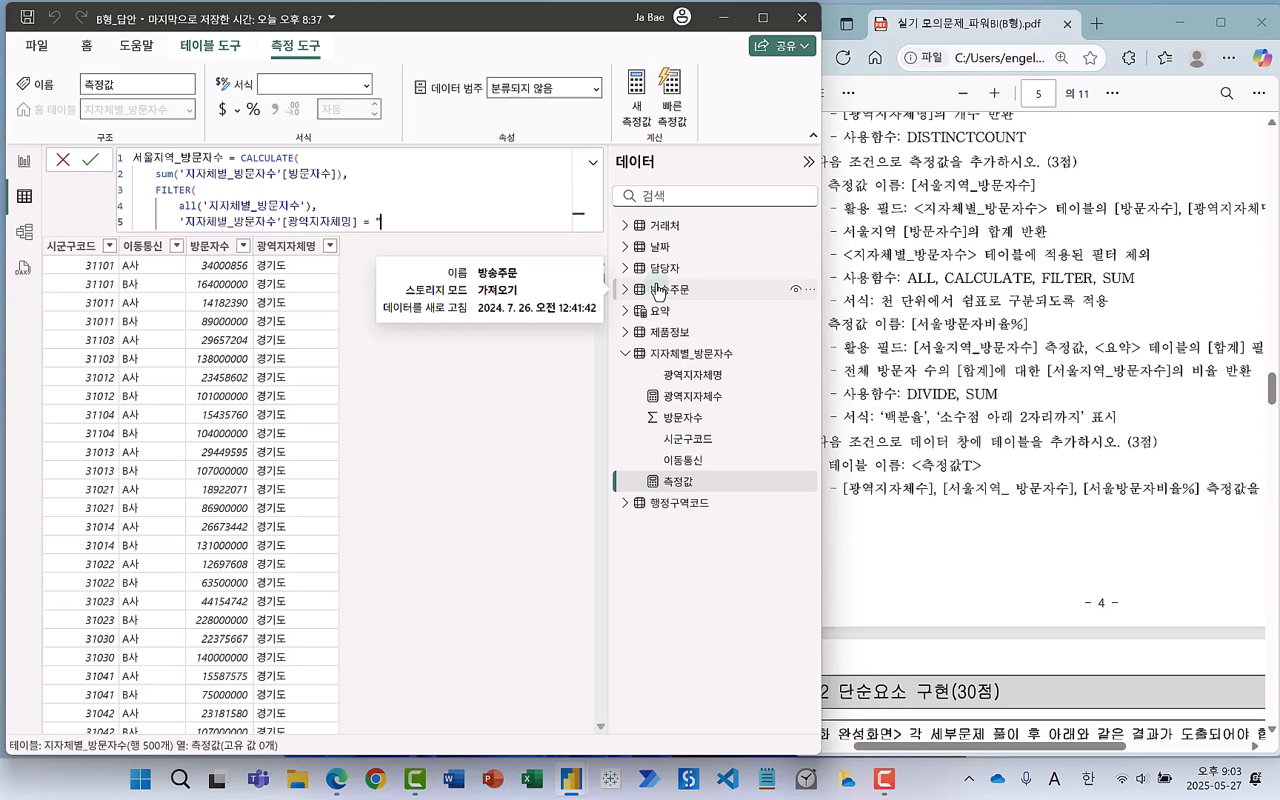
type("= \"서울특")
type("시\"")
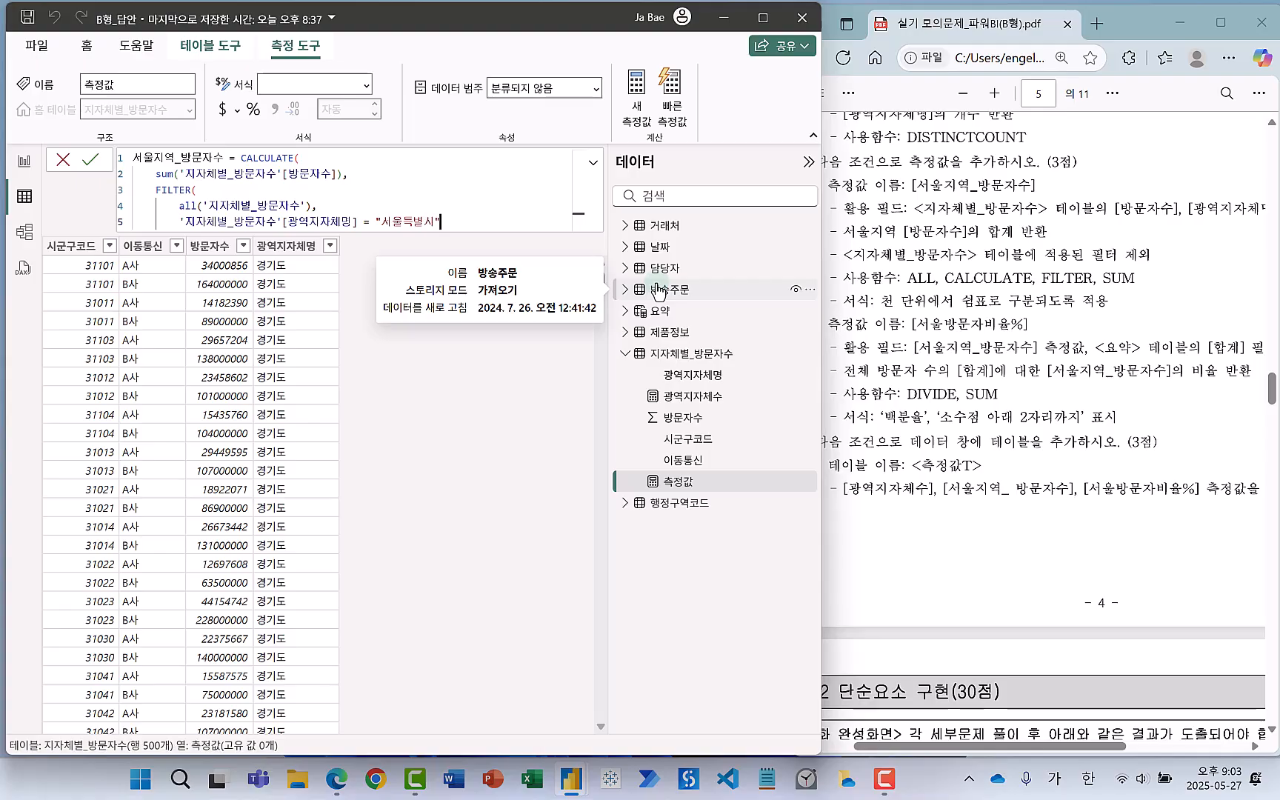
Close the FILTER and CALCULATE functions with closing parentheses on separate lines.
key("shift+Return")
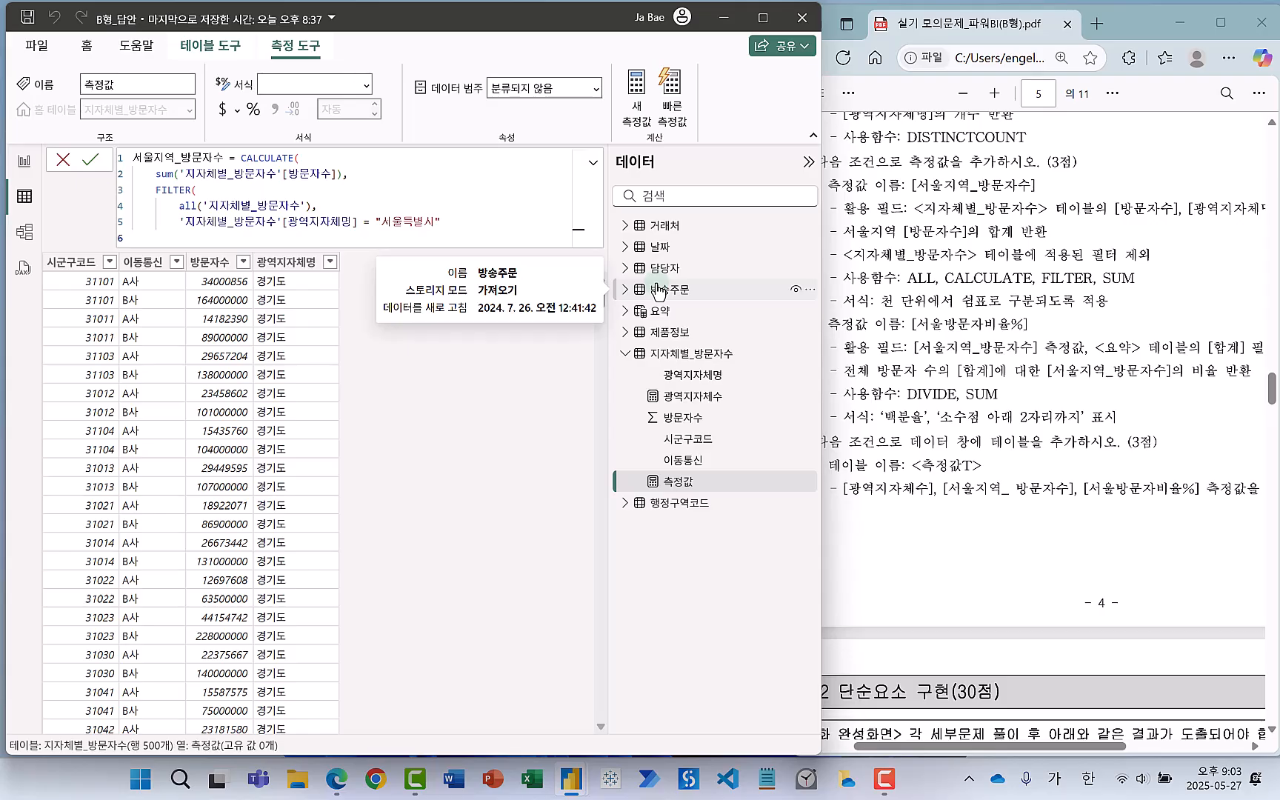
type(")")
key("shift+Return")
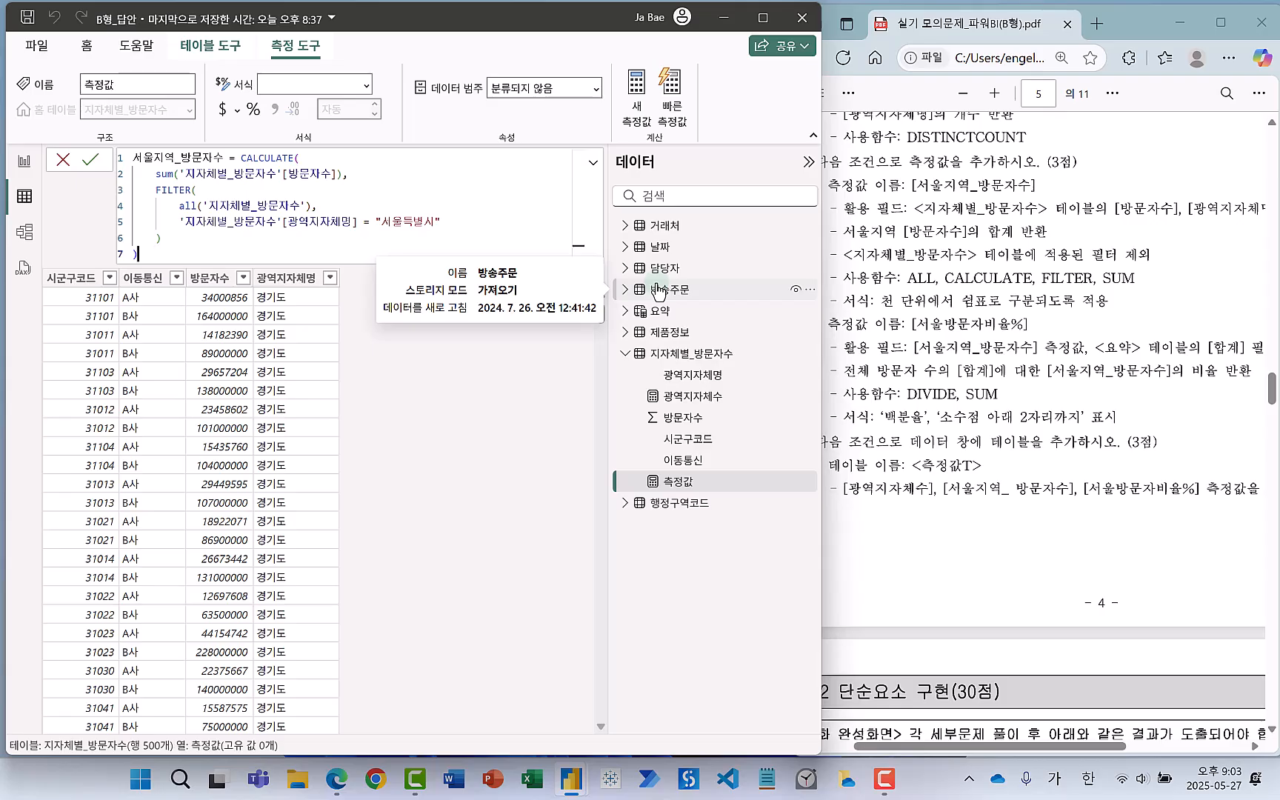
Commit the [서울지역_방문자수] formula and format the measure with a thousands separator.
key("Return")
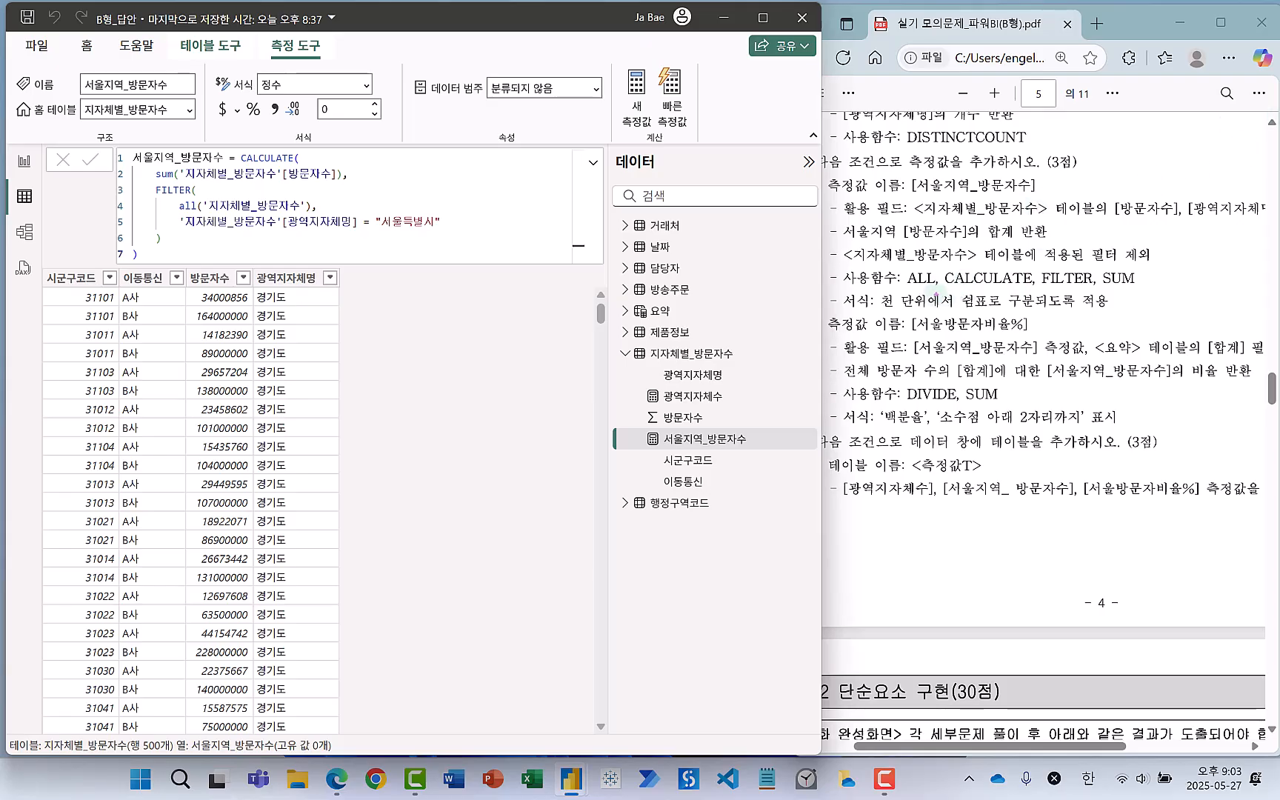
mouse_move(878, 288)
left_mouse_down()
mouse_move(991, 319)
mouse_move(1141, 326)
mouse_move(1128, 312)
left_mouse_up()
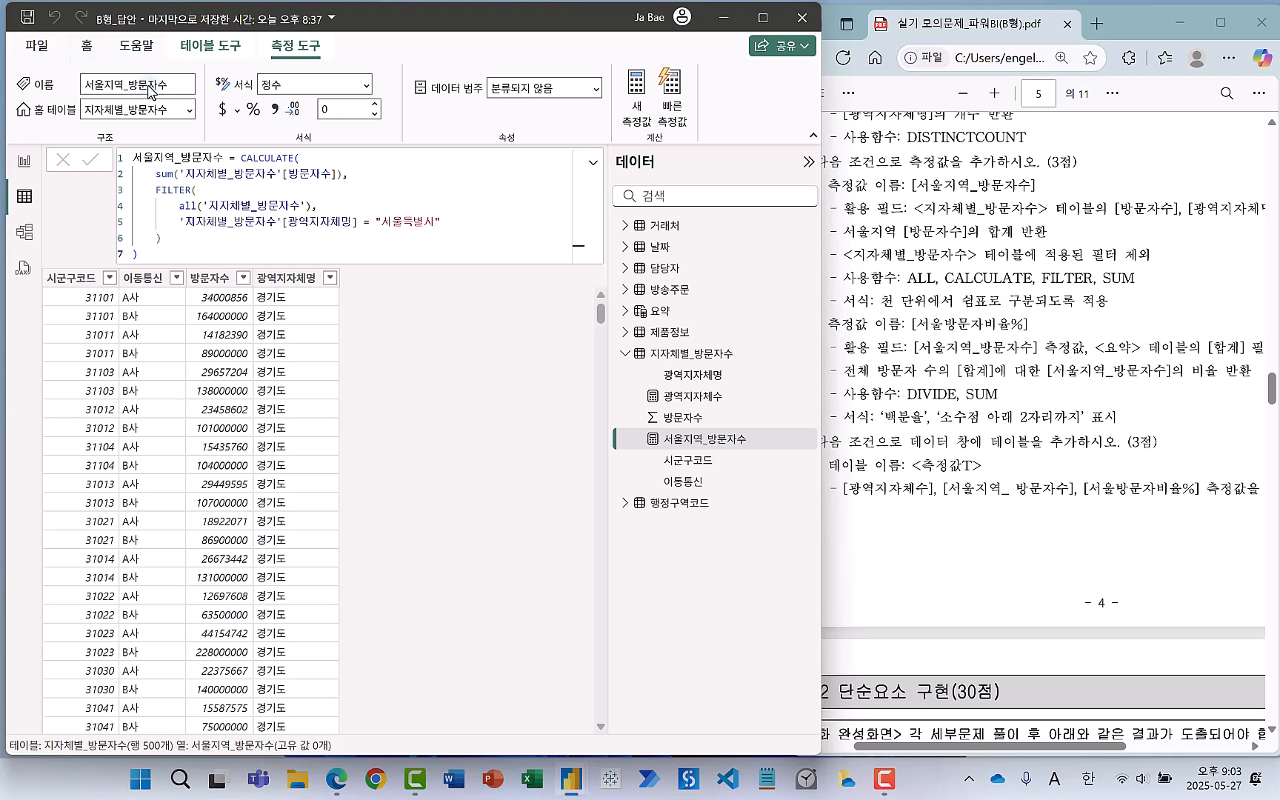
left_click(274, 109)
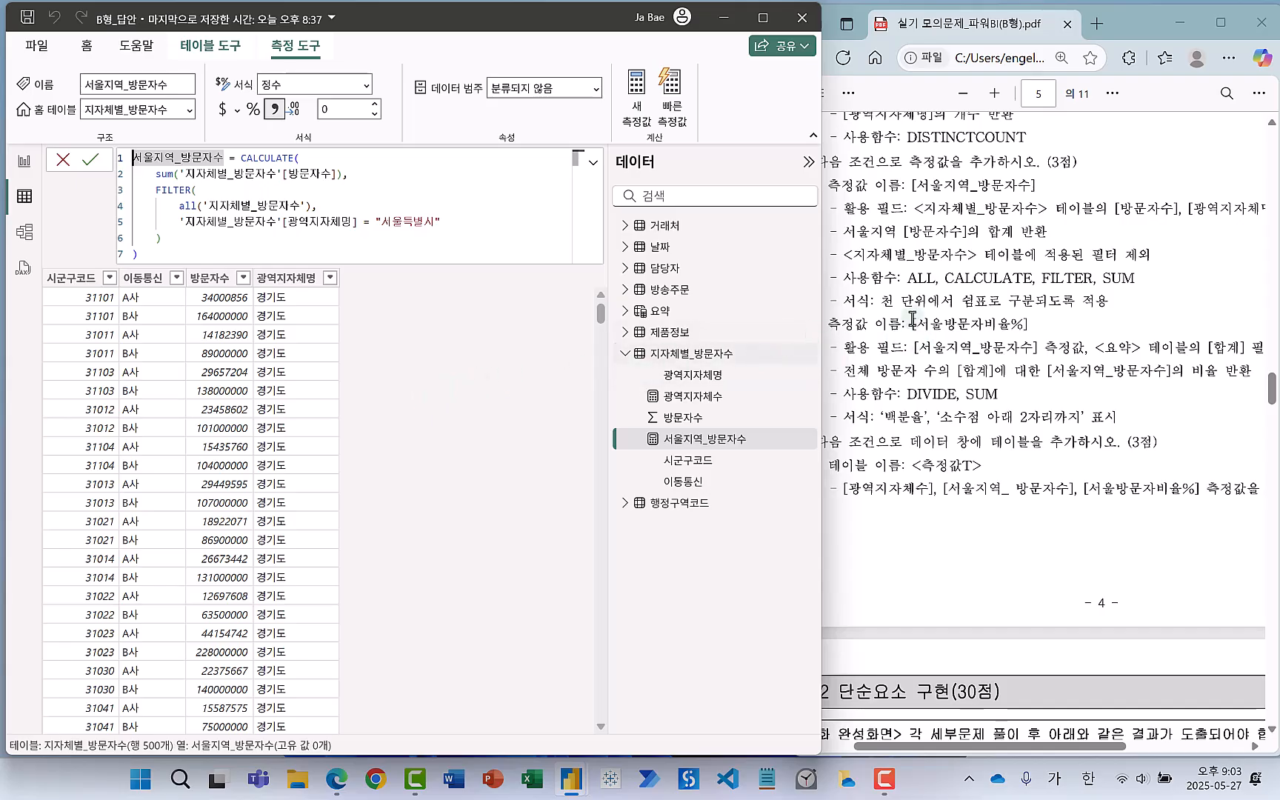
Switch to the exam PDF, find the [서울방문자비율%] measure task and copy the measure's name.
left_click(979, 289)
left_click_drag(1047, 186, 914, 187)
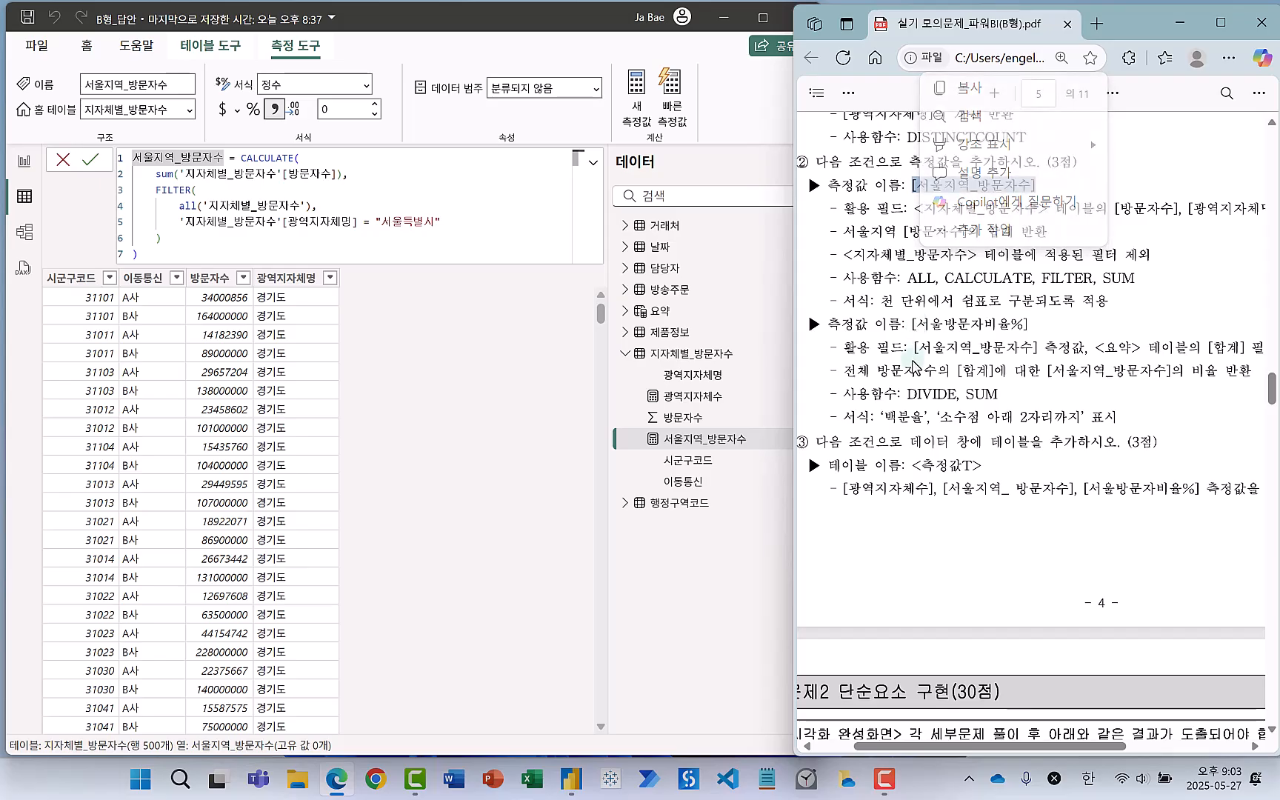
scroll(933, 296, "down", 2)
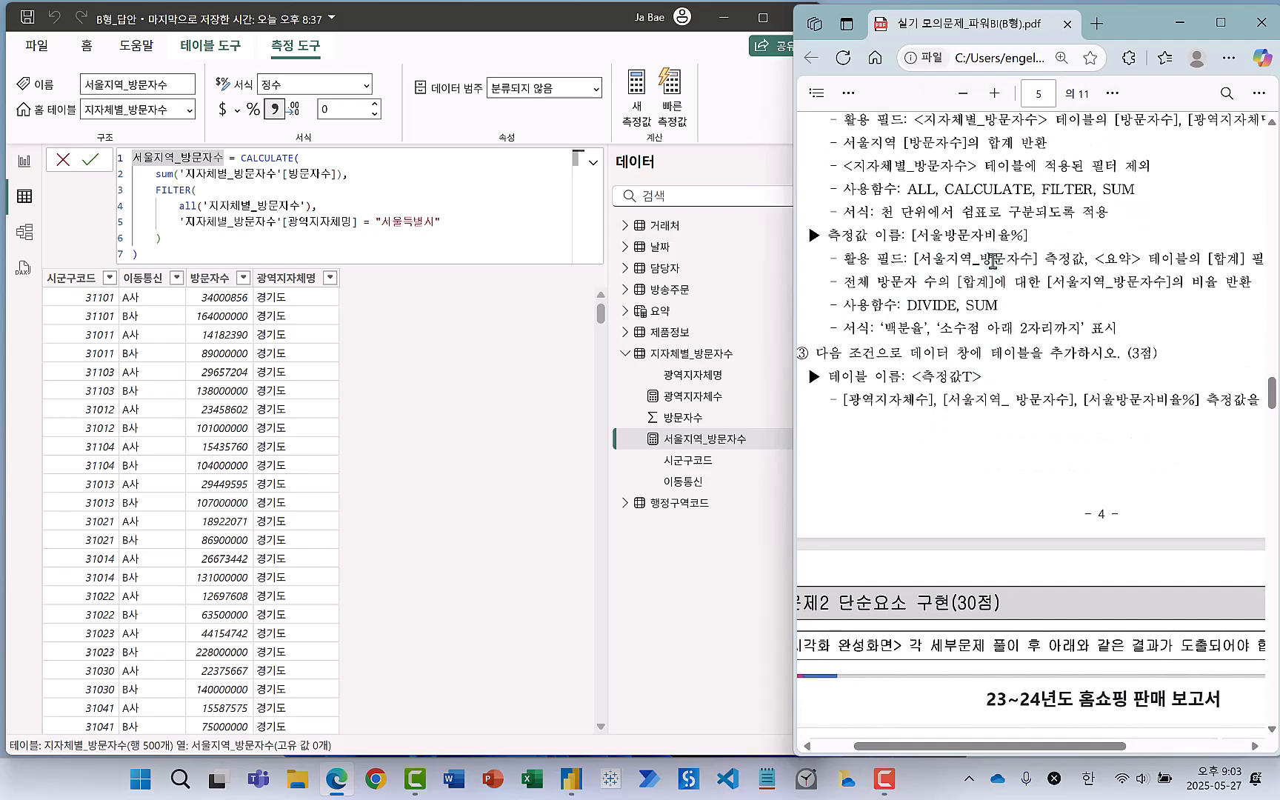
left_click_drag(1036, 238, 912, 236)
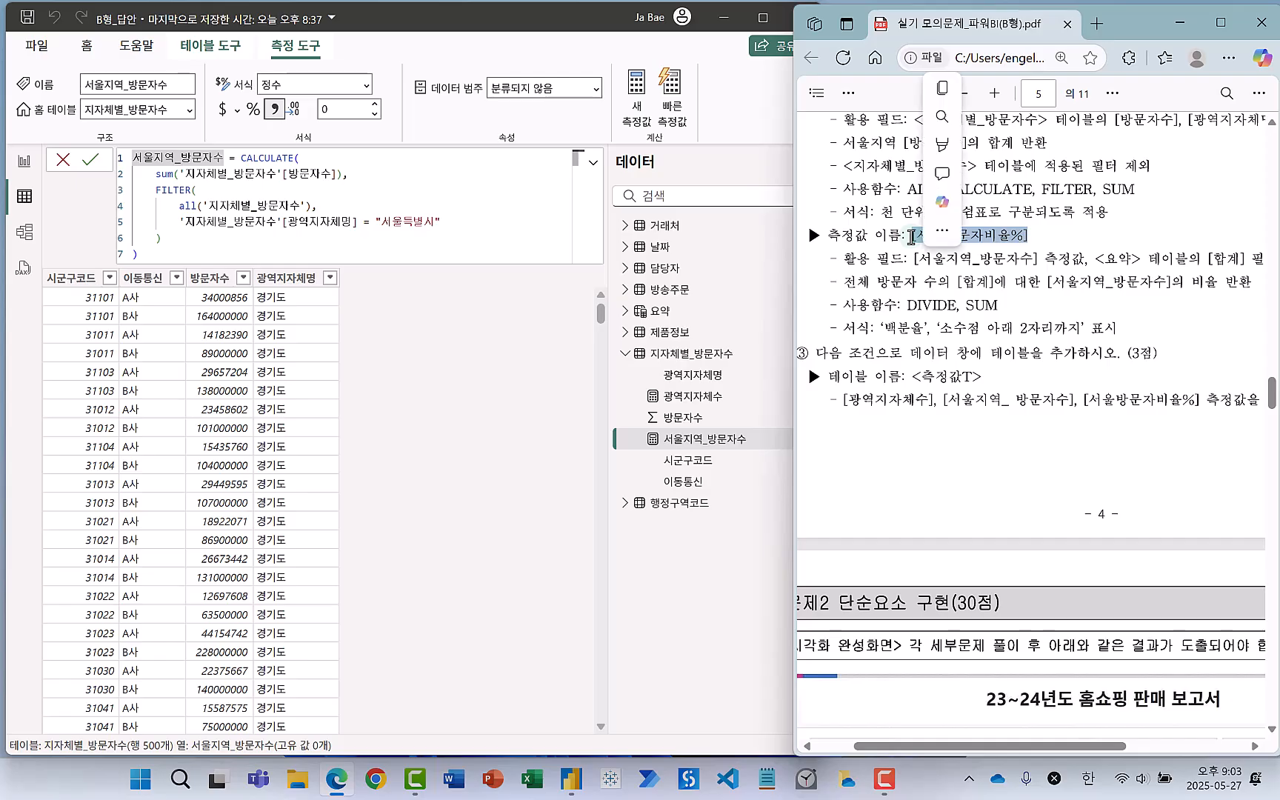
key("ctrl+c")
left_click(895, 294)
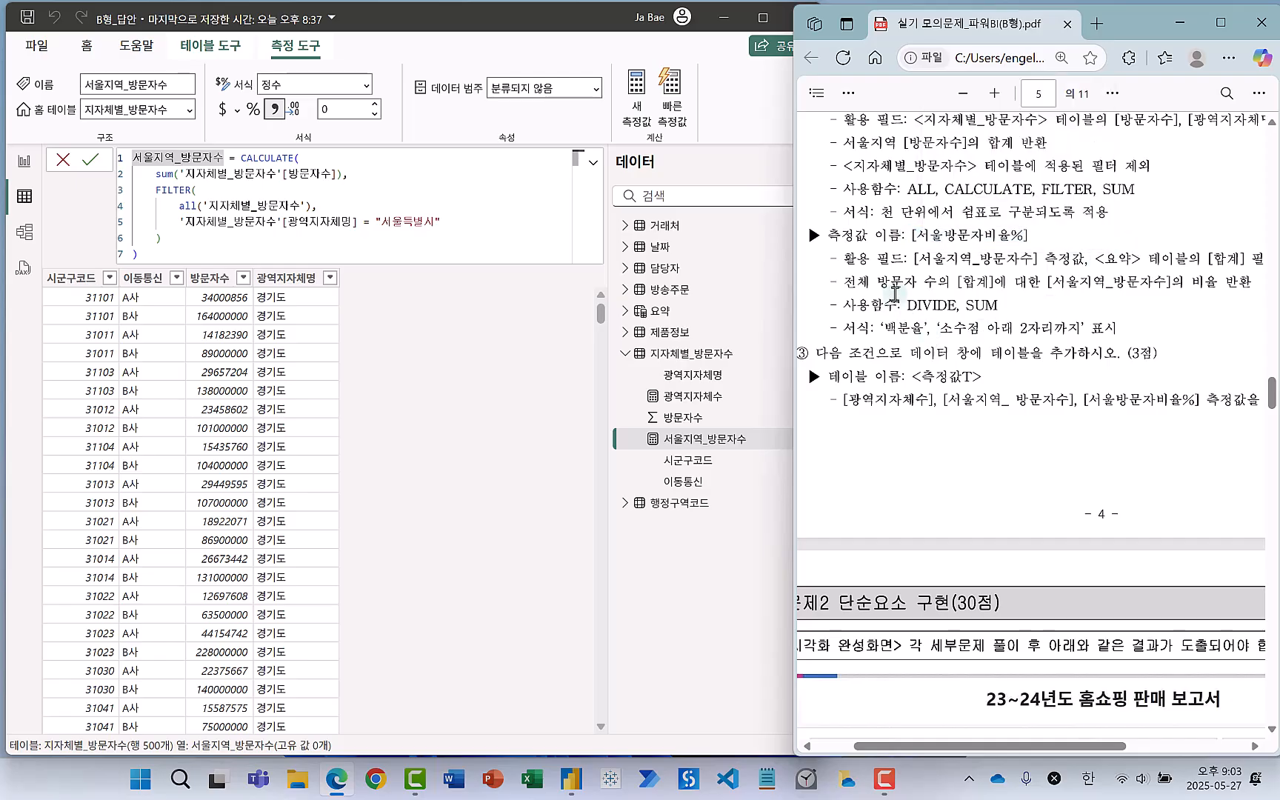
Review which functions the exam lists for the [서울방문자비율%] measure and which one computes a ratio.
key("ctrl+2")
mouse_move(824, 223)
left_mouse_down()
mouse_move(890, 250)
mouse_move(879, 246)
left_mouse_up()
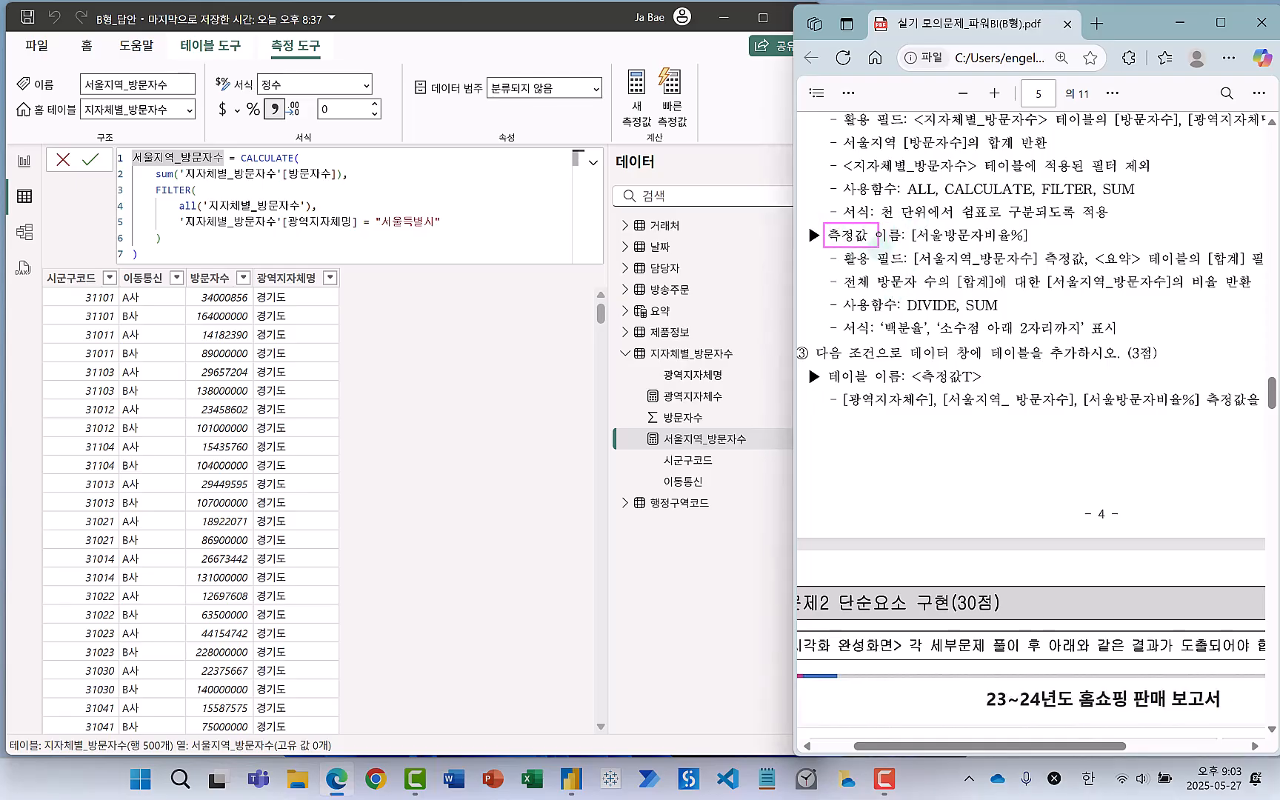
mouse_move(829, 292)
left_mouse_down()
mouse_move(870, 319)
mouse_move(1009, 314)
left_mouse_up()
left_click_drag(814, 302, 823, 312)
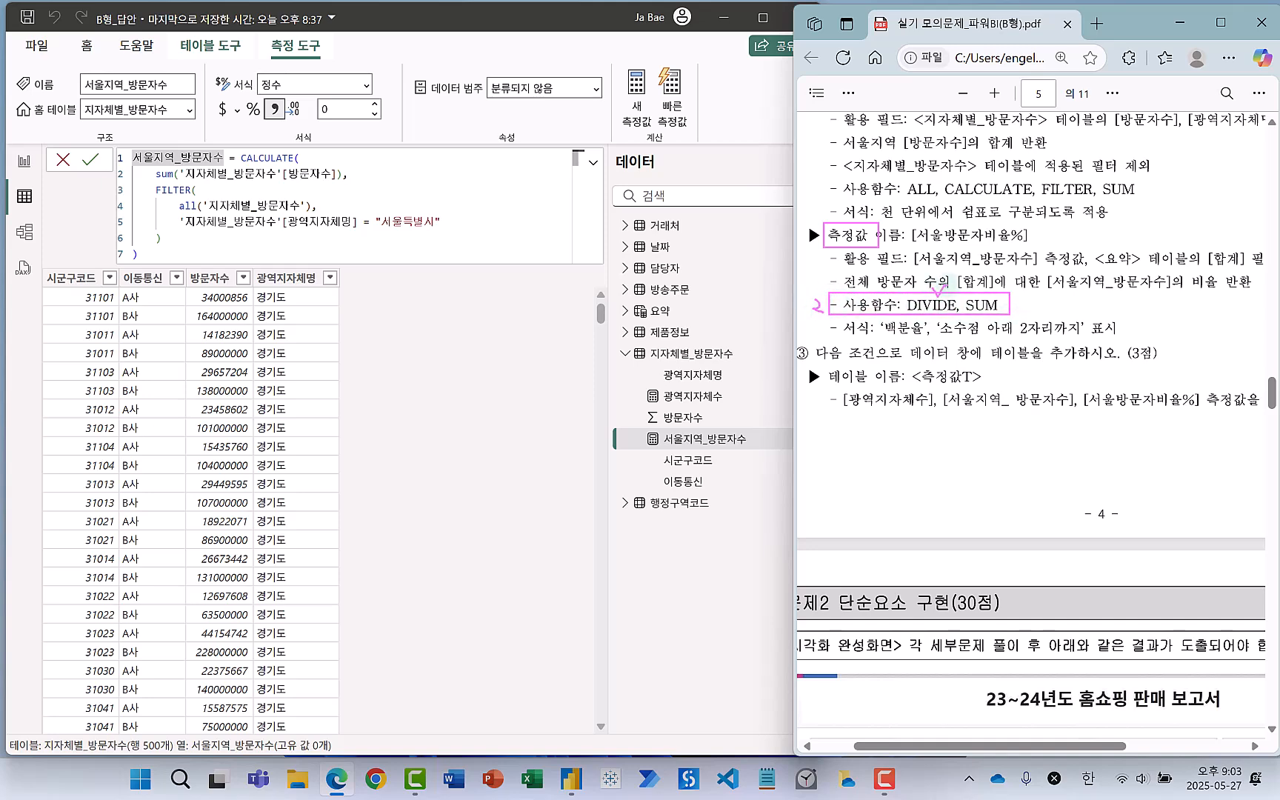
left_click_drag(1035, 302, 1058, 315)
left_click_drag(1015, 246, 987, 252)
mouse_move(941, 319)
left_mouse_down()
mouse_move(928, 330)
mouse_move(899, 305)
left_mouse_up()
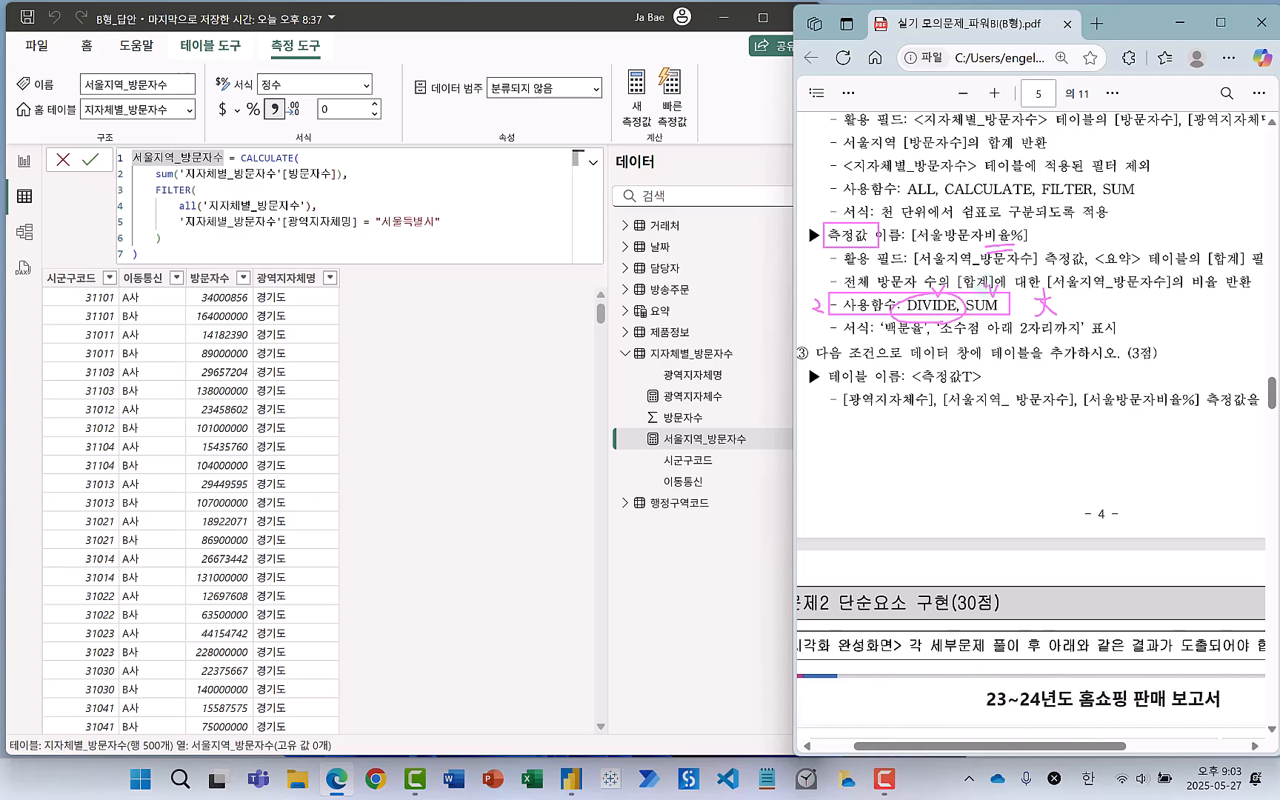
key("Escape")
Examine the exam's fields for [서울방문자비율%]: the [서울지역_방문자수] measure and the <요약> table's [합계] field.
left_click_drag(1017, 748, 1044, 748)
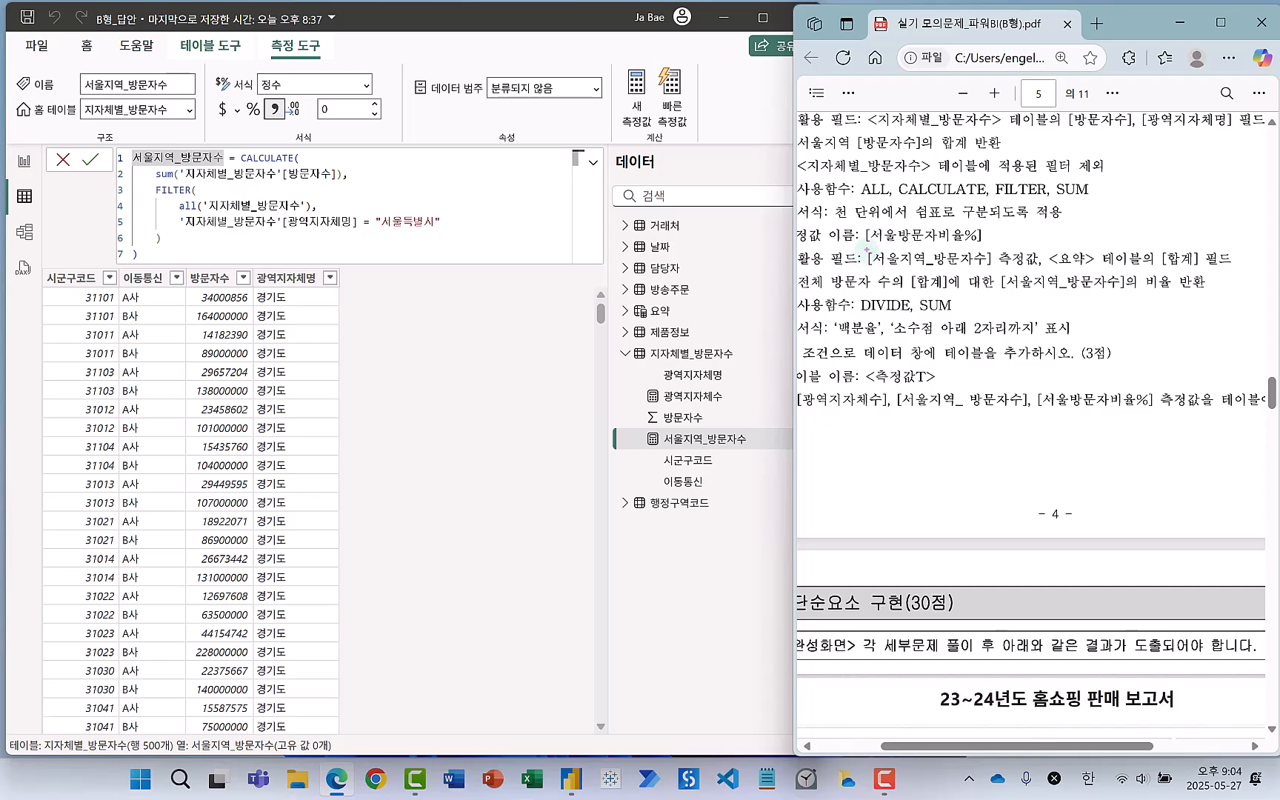
mouse_move(864, 247)
left_mouse_down()
mouse_move(885, 267)
mouse_move(1037, 268)
left_mouse_up()
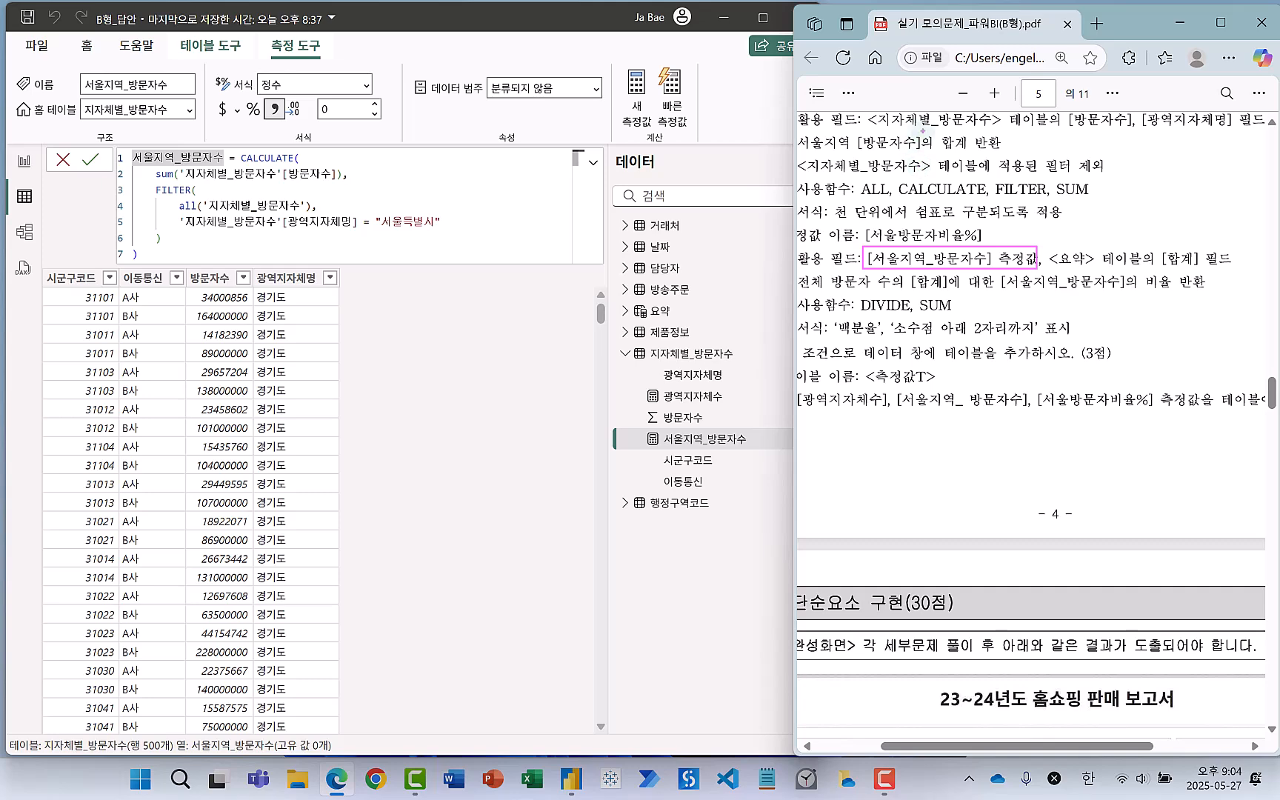
left_click_drag(1005, 235, 1021, 231)
mouse_move(1042, 242)
left_mouse_down()
mouse_move(1140, 275)
mouse_move(1231, 256)
mouse_move(1230, 272)
left_mouse_up()
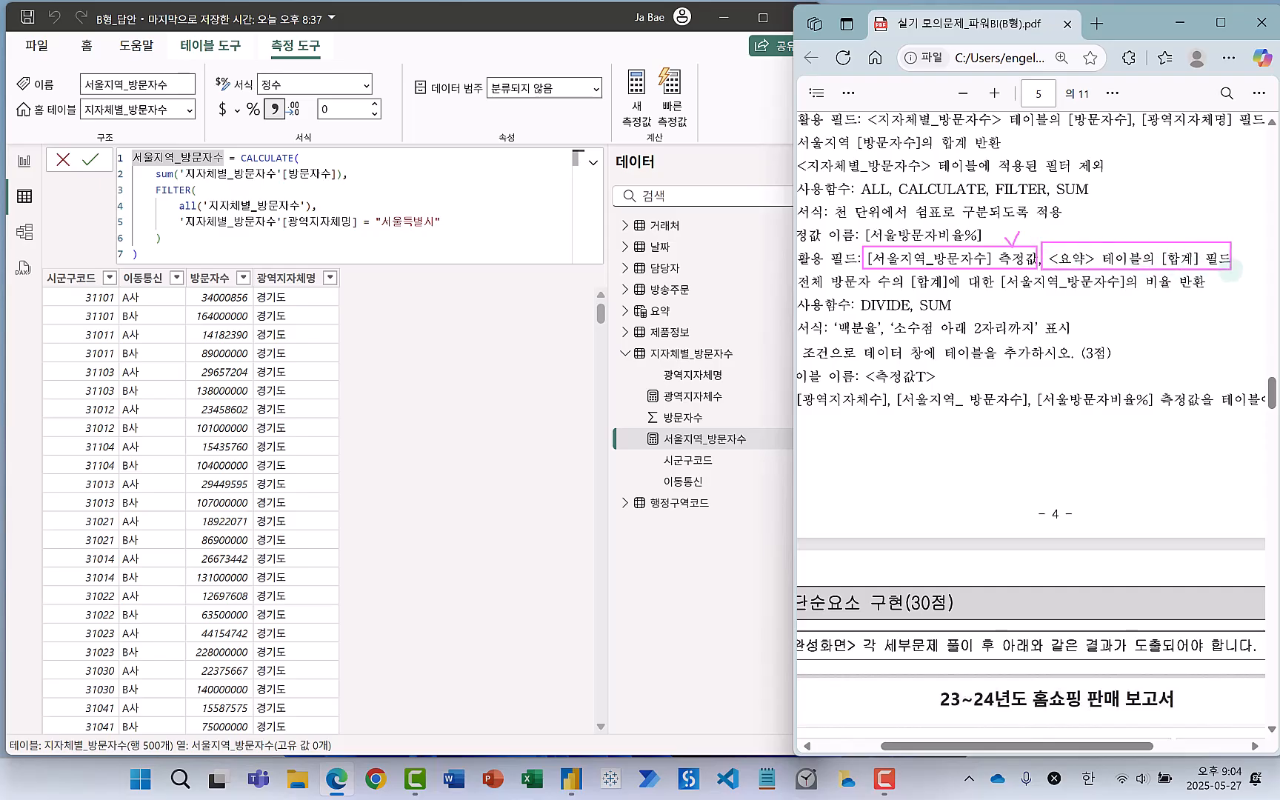
mouse_move(963, 273)
left_mouse_down()
mouse_move(915, 280)
mouse_move(863, 253)
mouse_move(1002, 265)
mouse_move(1012, 304)
mouse_move(984, 364)
left_mouse_up()
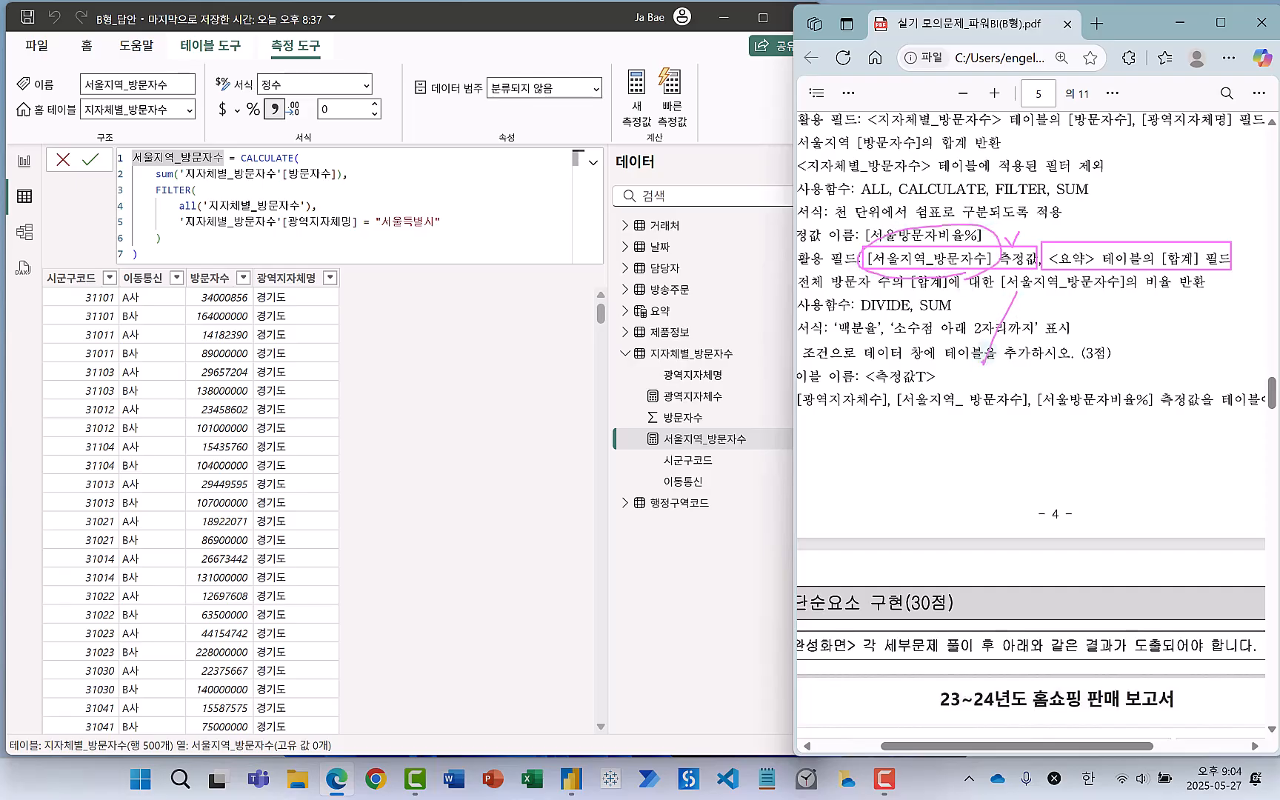
left_click_drag(1193, 271, 1186, 243)
left_click_drag(956, 746, 911, 750)
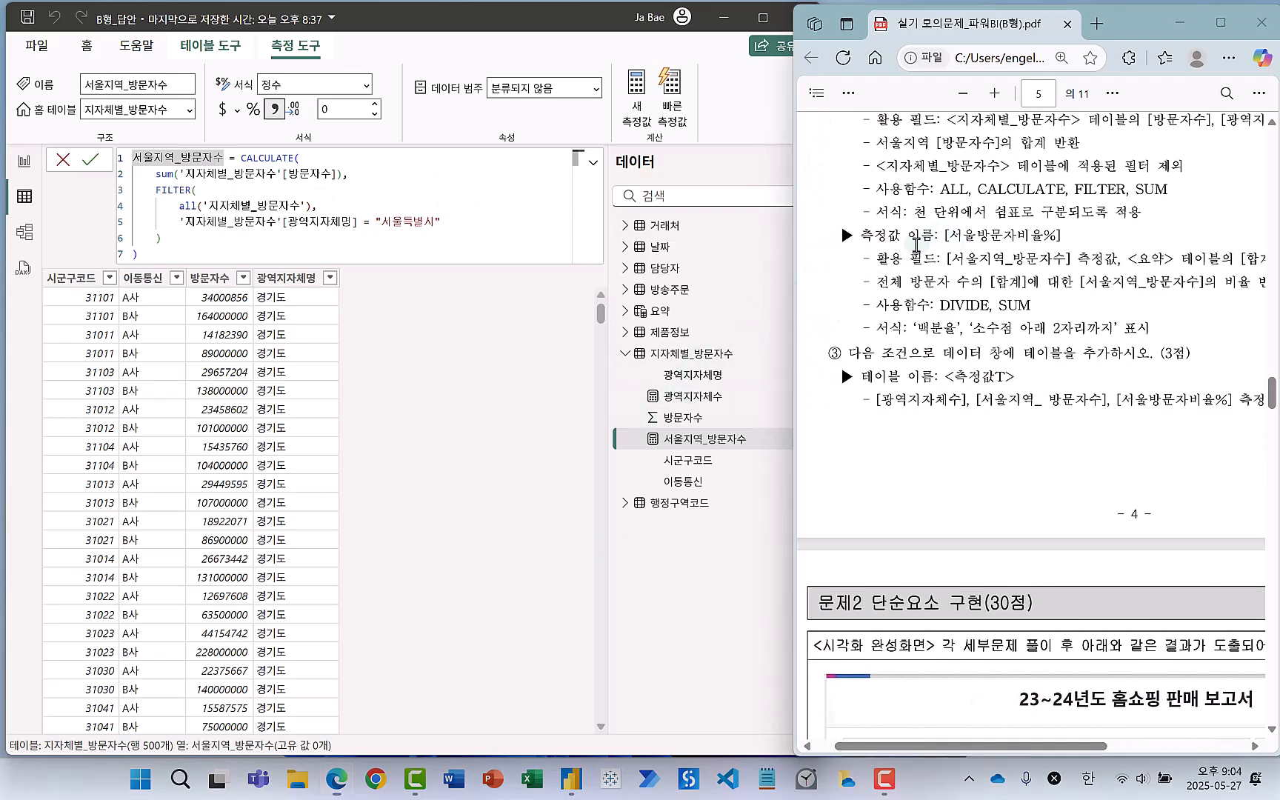
Compare the exam's measure conditions with the data model to decide which table holds the [서울방문자비율%] measure.
key("ctrl+2")
mouse_move(854, 222)
left_mouse_down()
mouse_move(898, 244)
mouse_move(858, 306)
mouse_move(876, 340)
left_mouse_up()
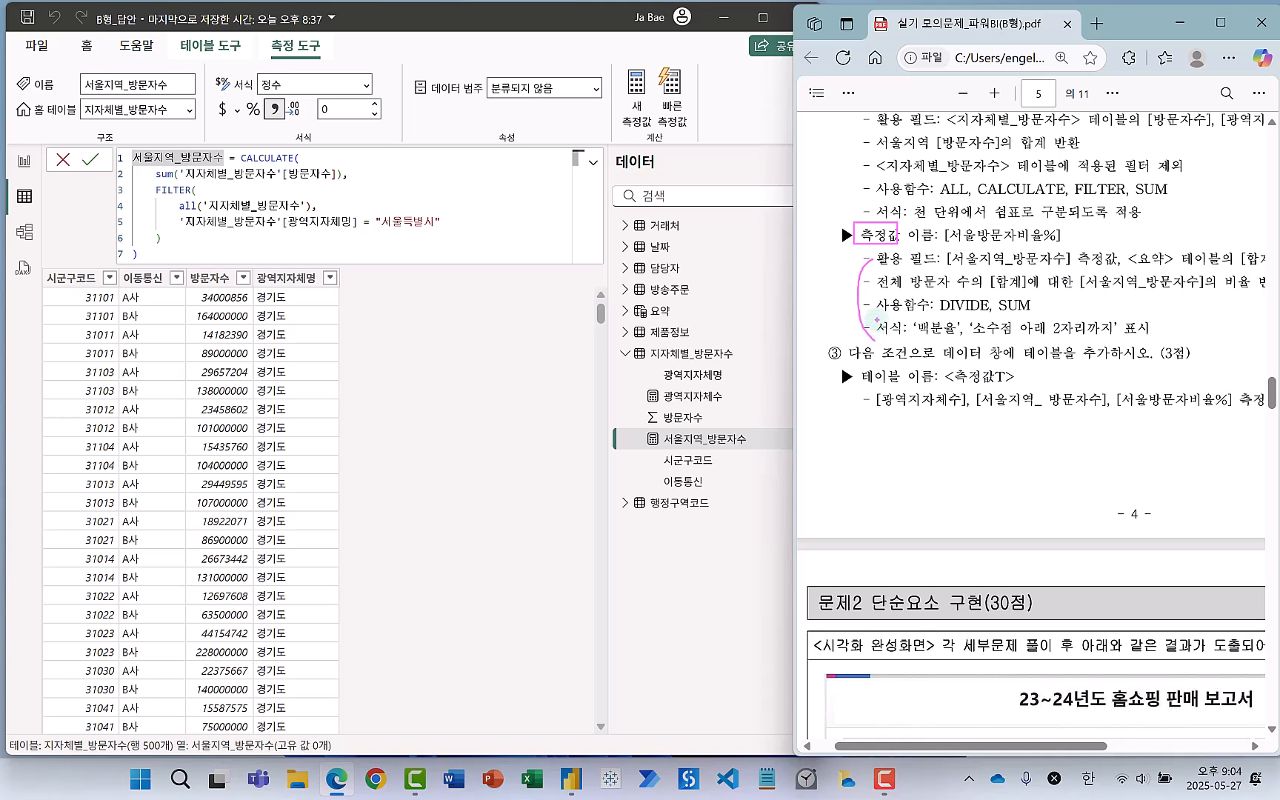
mouse_move(608, 343)
left_mouse_down()
mouse_move(698, 480)
mouse_move(751, 525)
left_mouse_up()
left_click_drag(718, 356, 725, 345)
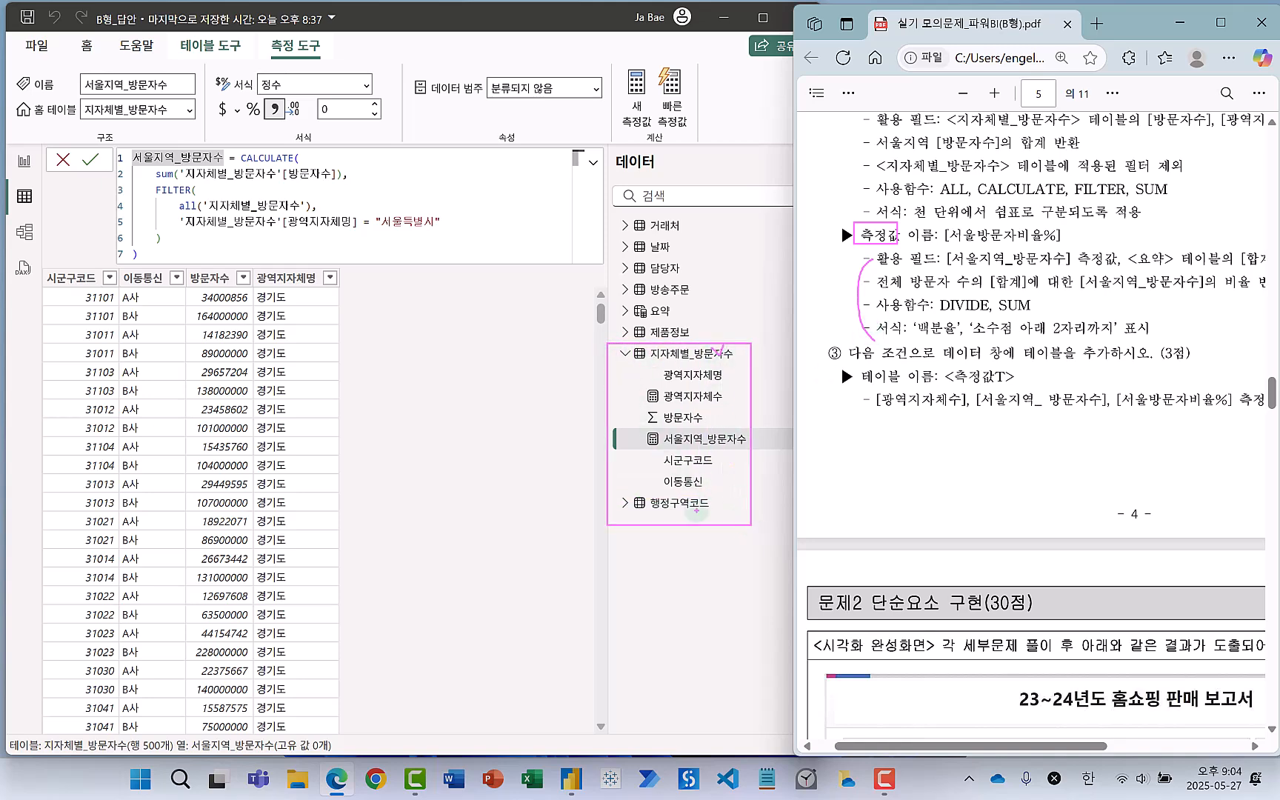
left_click_drag(686, 503, 699, 495)
key("Escape")
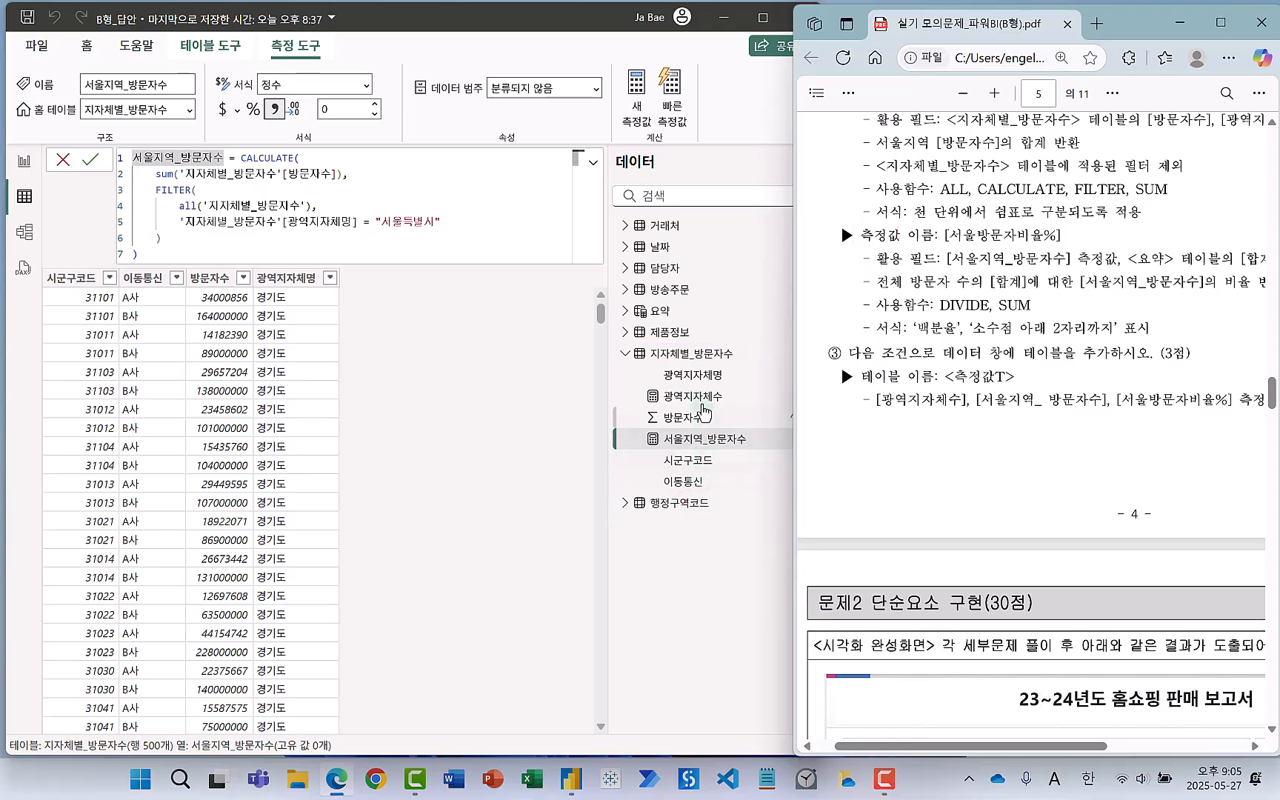
Add a new measure to the 지자체별_방문자수 table and name it 서울방문자비율%.
right_click(695, 356)
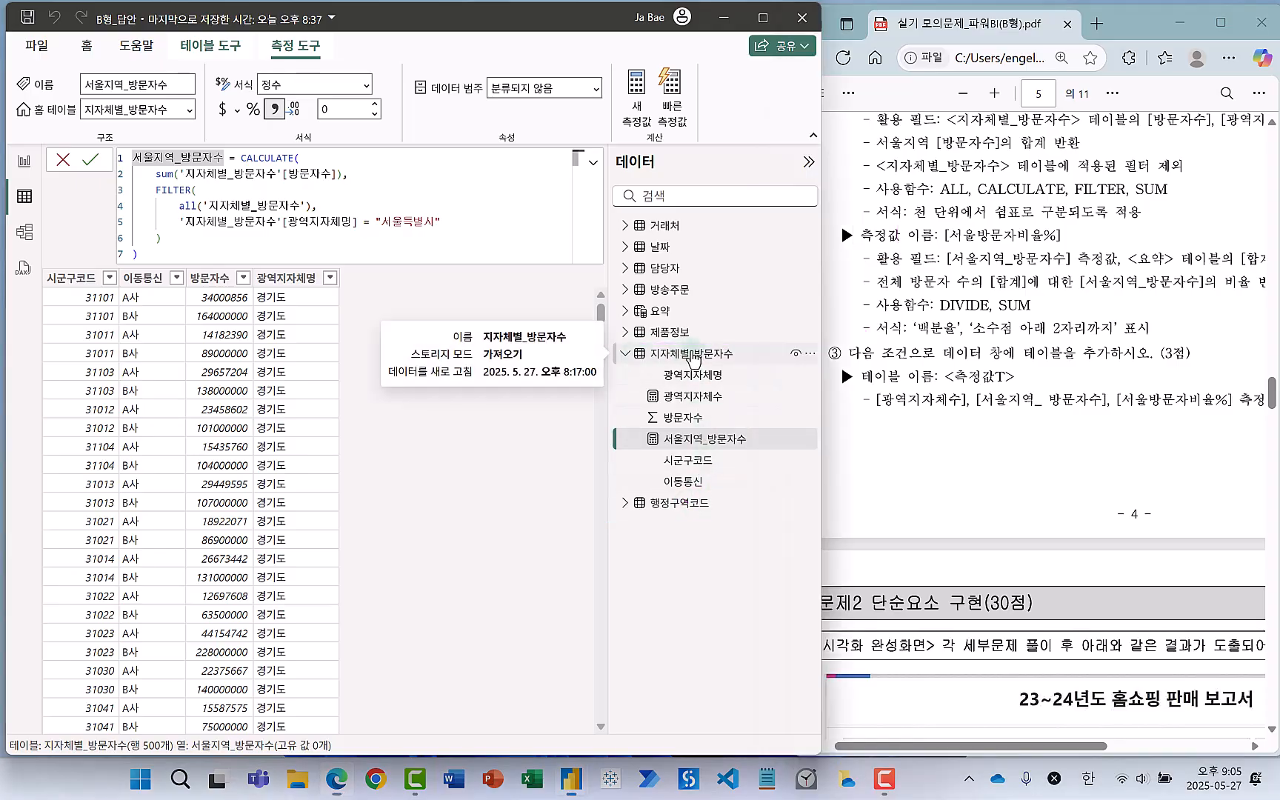
left_click(617, 366)
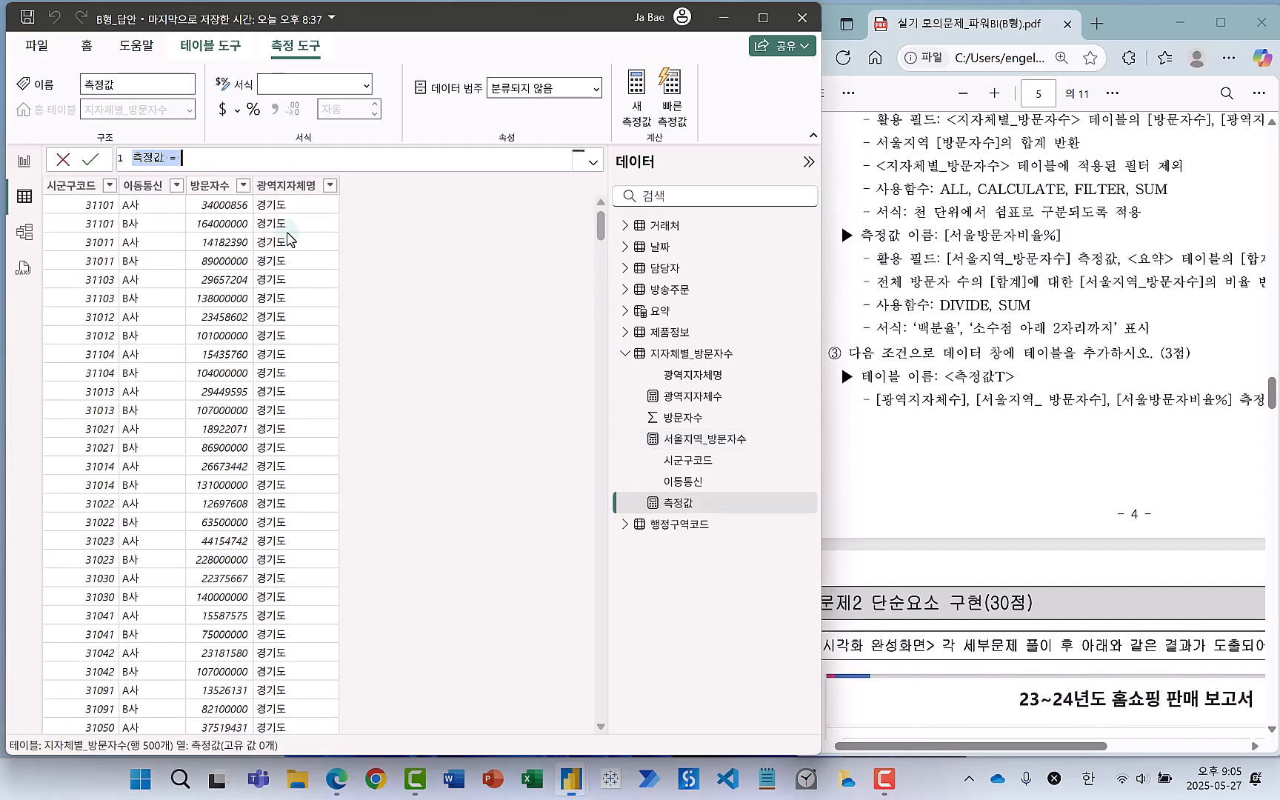
type("서울방문지비")
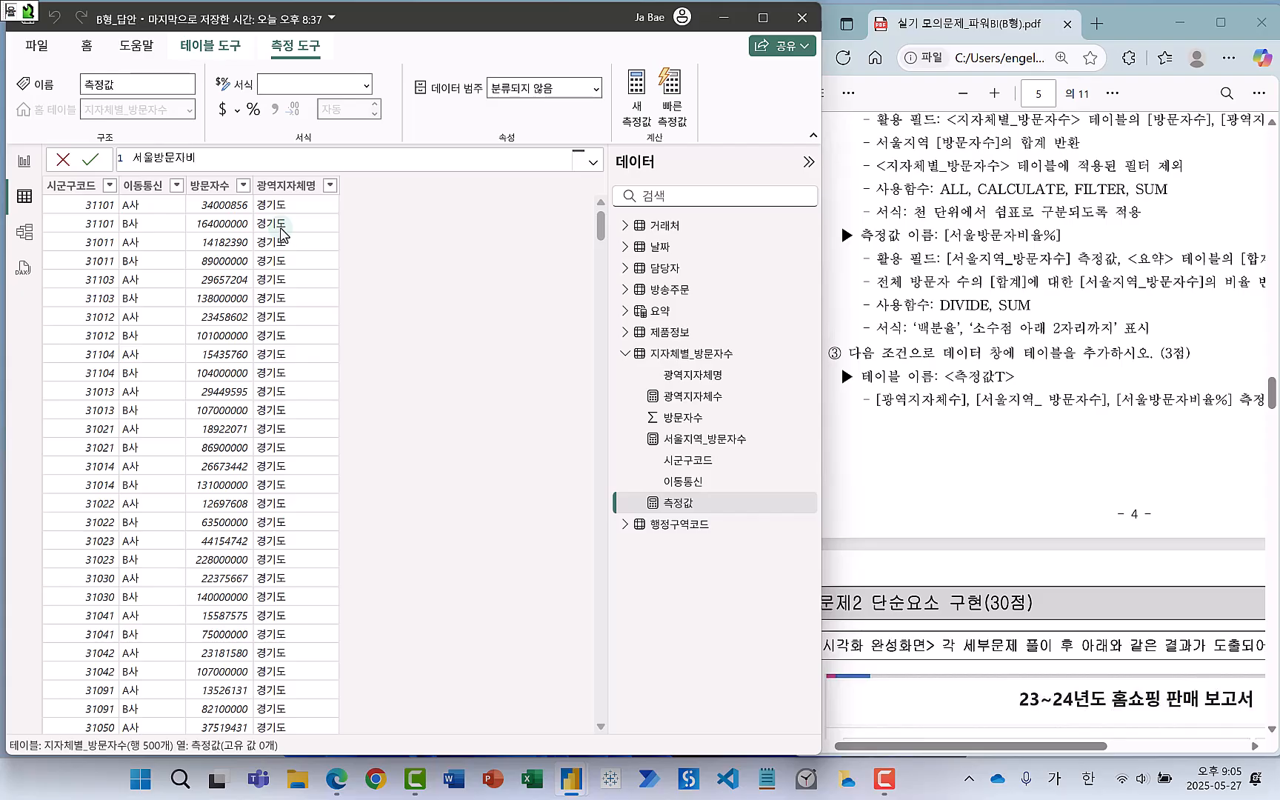
type("율% = ")
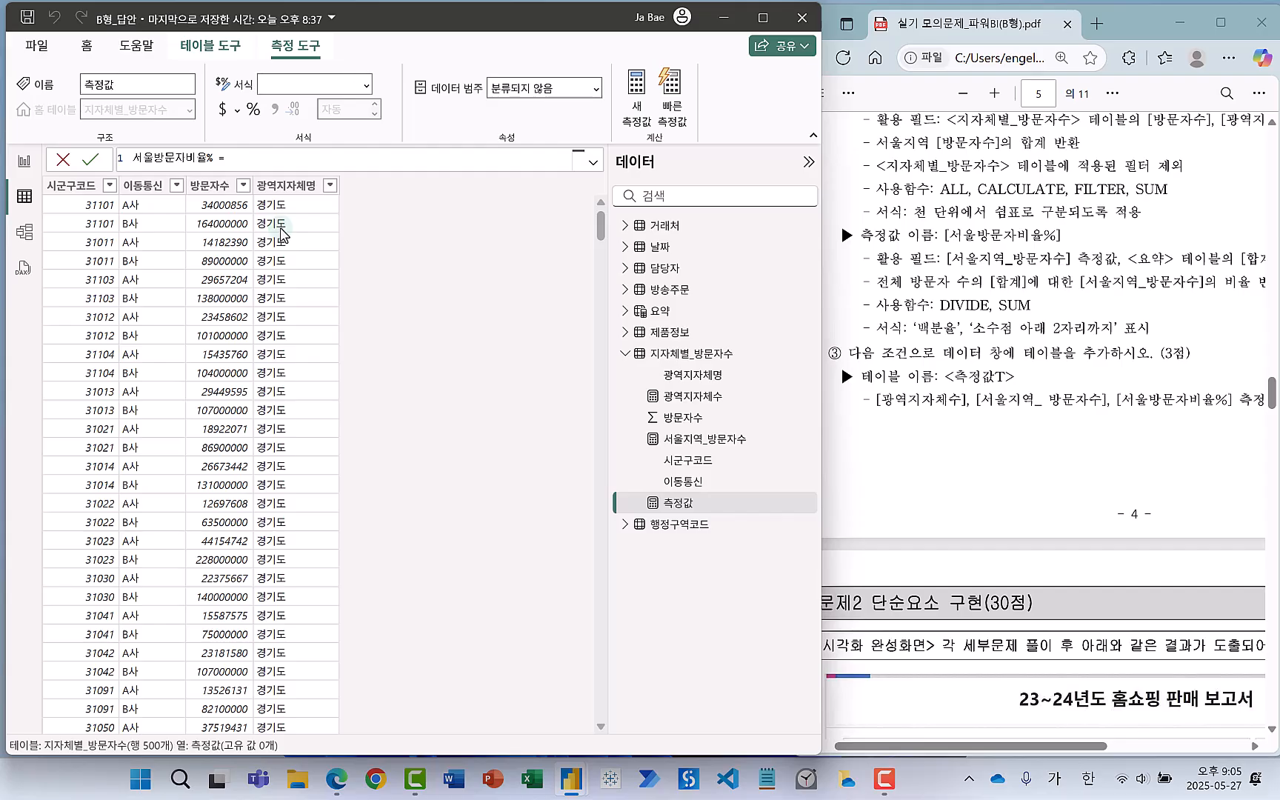
Begin the 서울방문자비율% formula with the DIVIDE function.
type("야")
key("Hangul")
type("di")
key("BackSpace")
key("BackSpace")
key("BackSpace")
type("div")
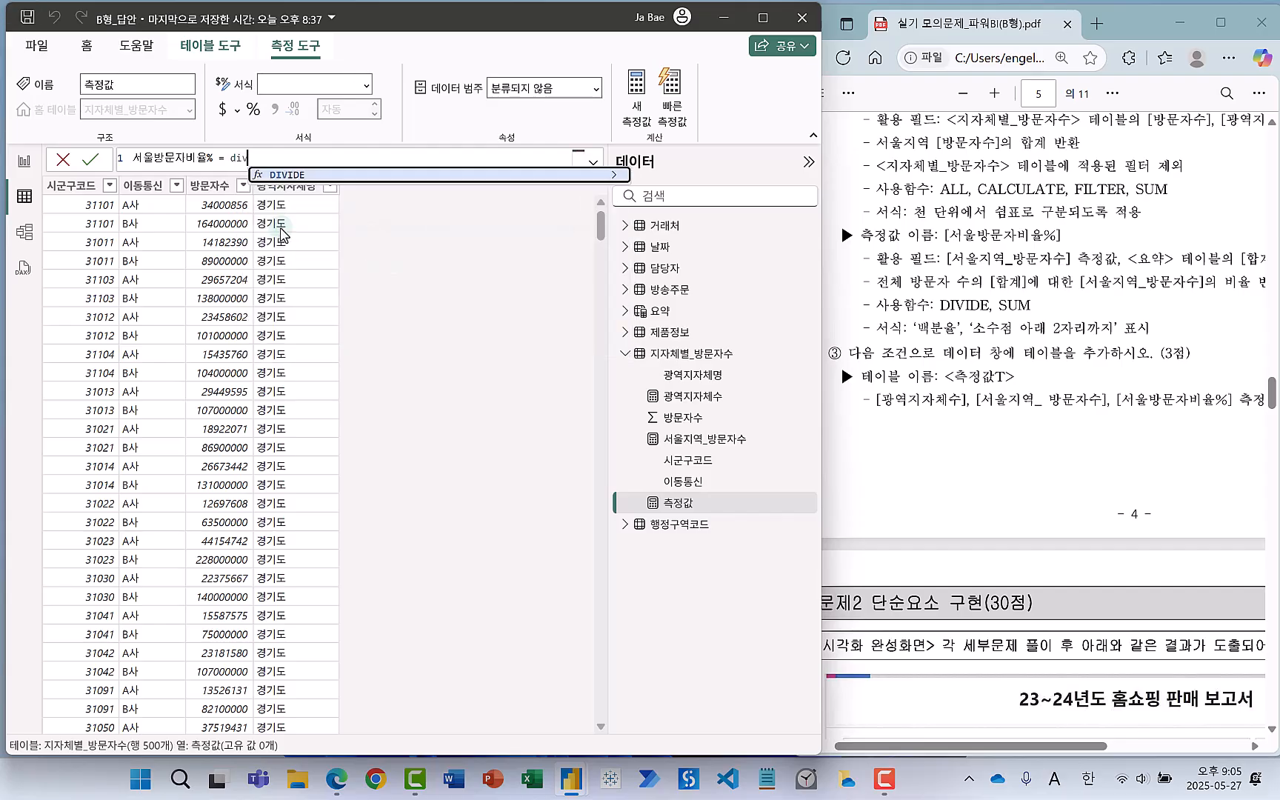
key("Tab")
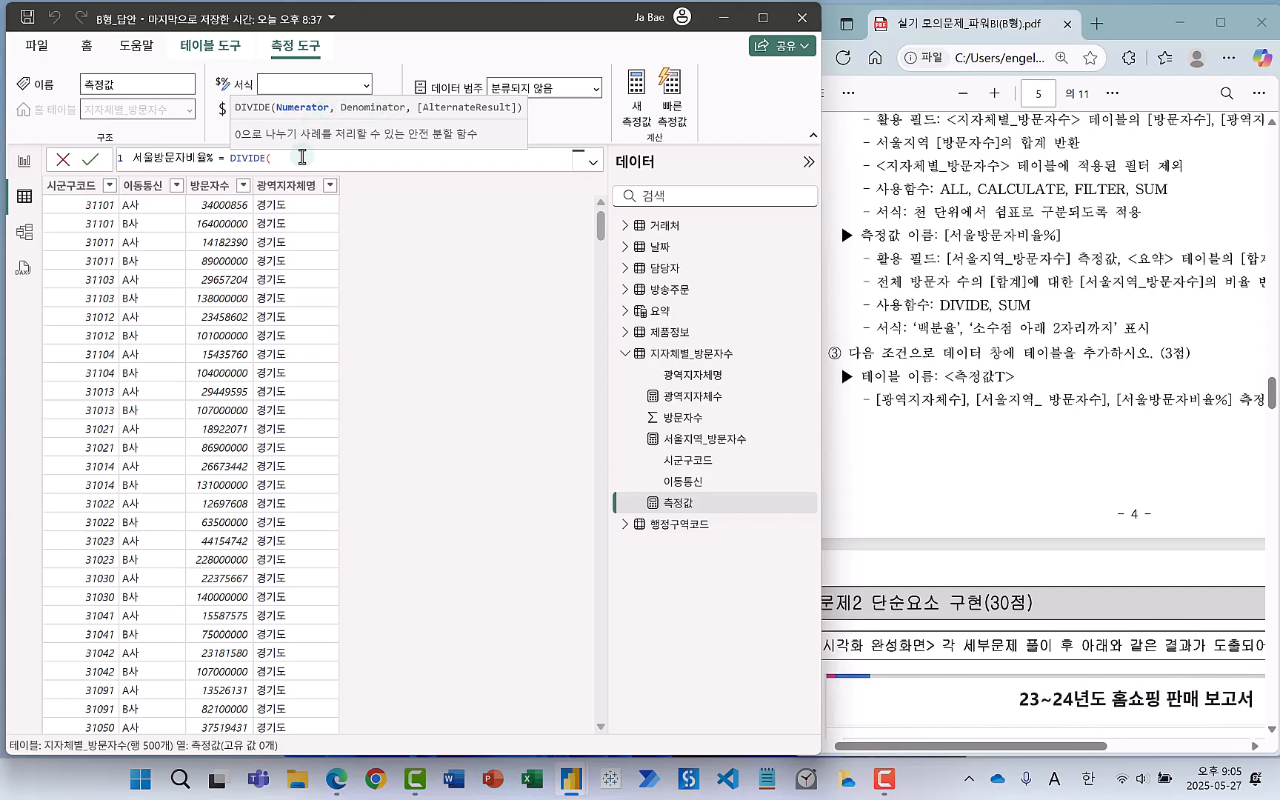
Enter [서울지역_방문자수] as DIVIDE's numerator on its own line and begin a new line for the denominator.
key("shift+Return")
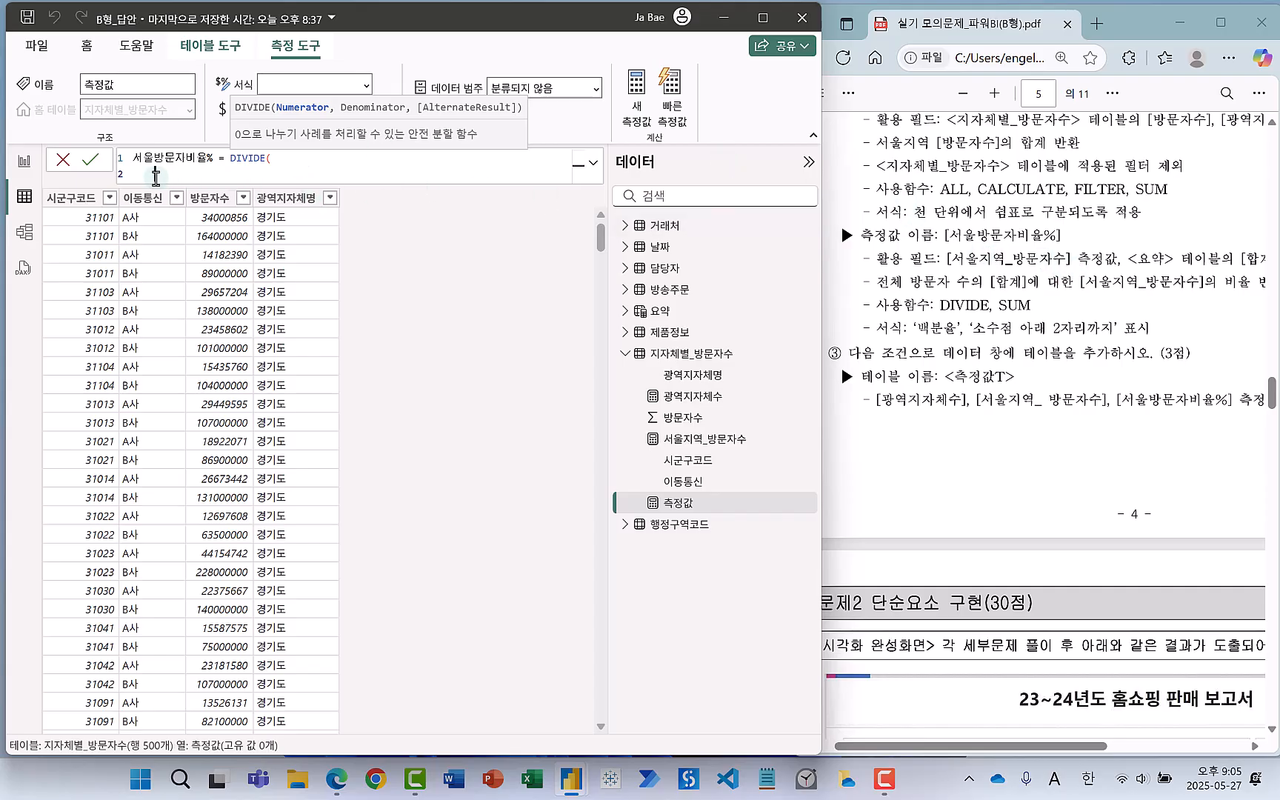
type("[")
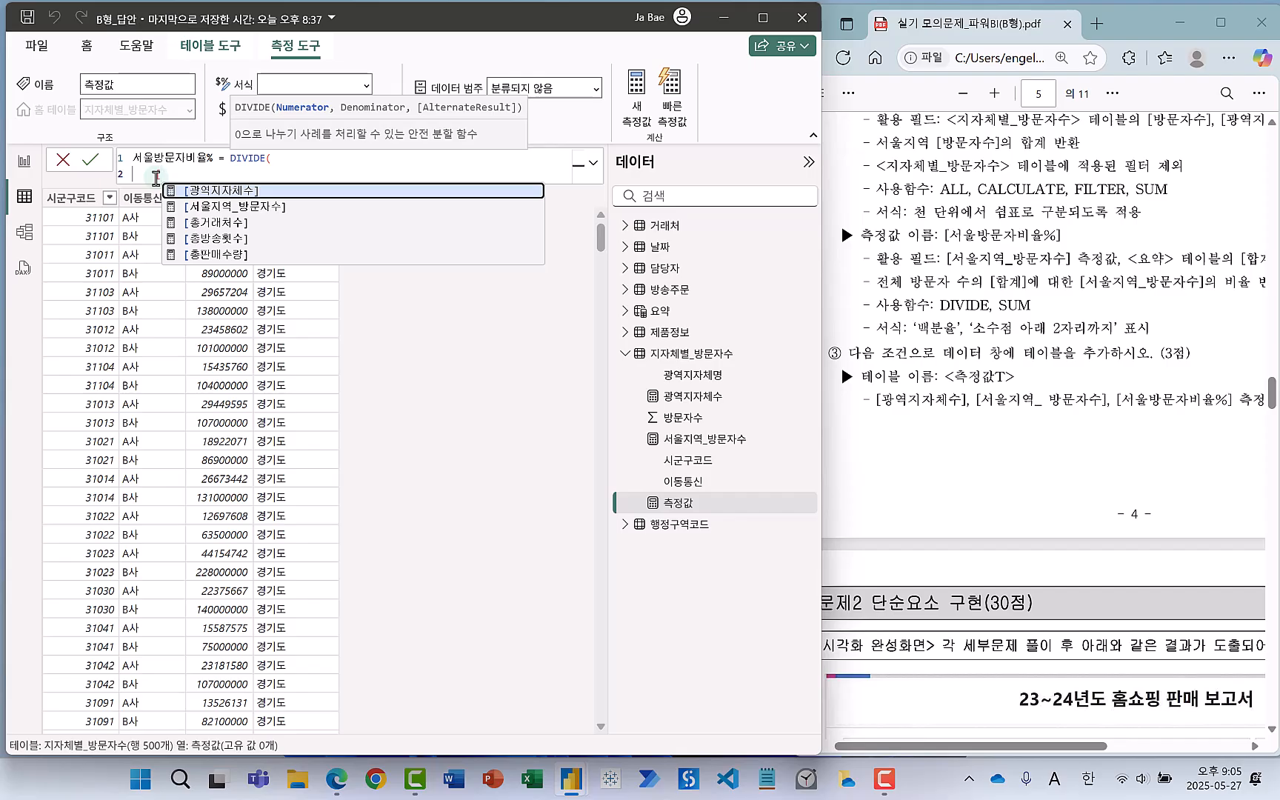
key("Down")
key("Tab")
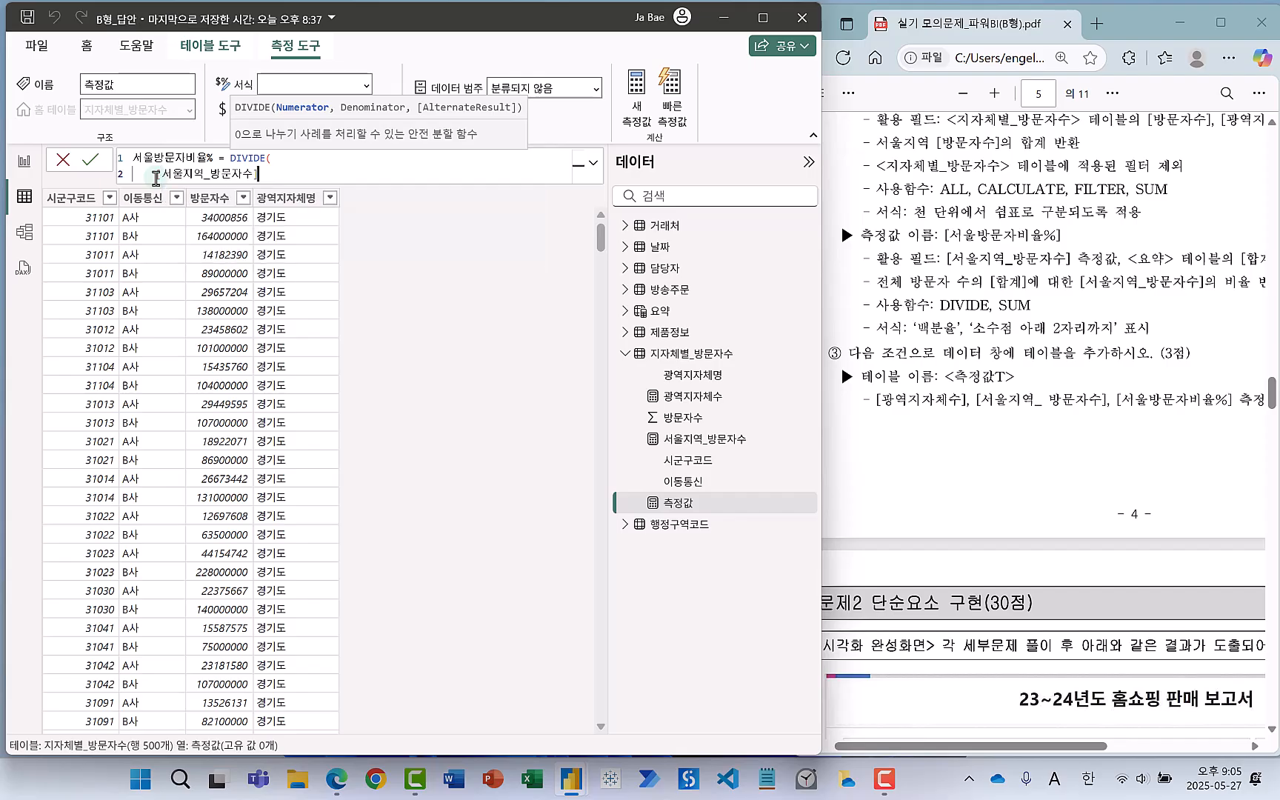
type(",")
key("shift+Return")
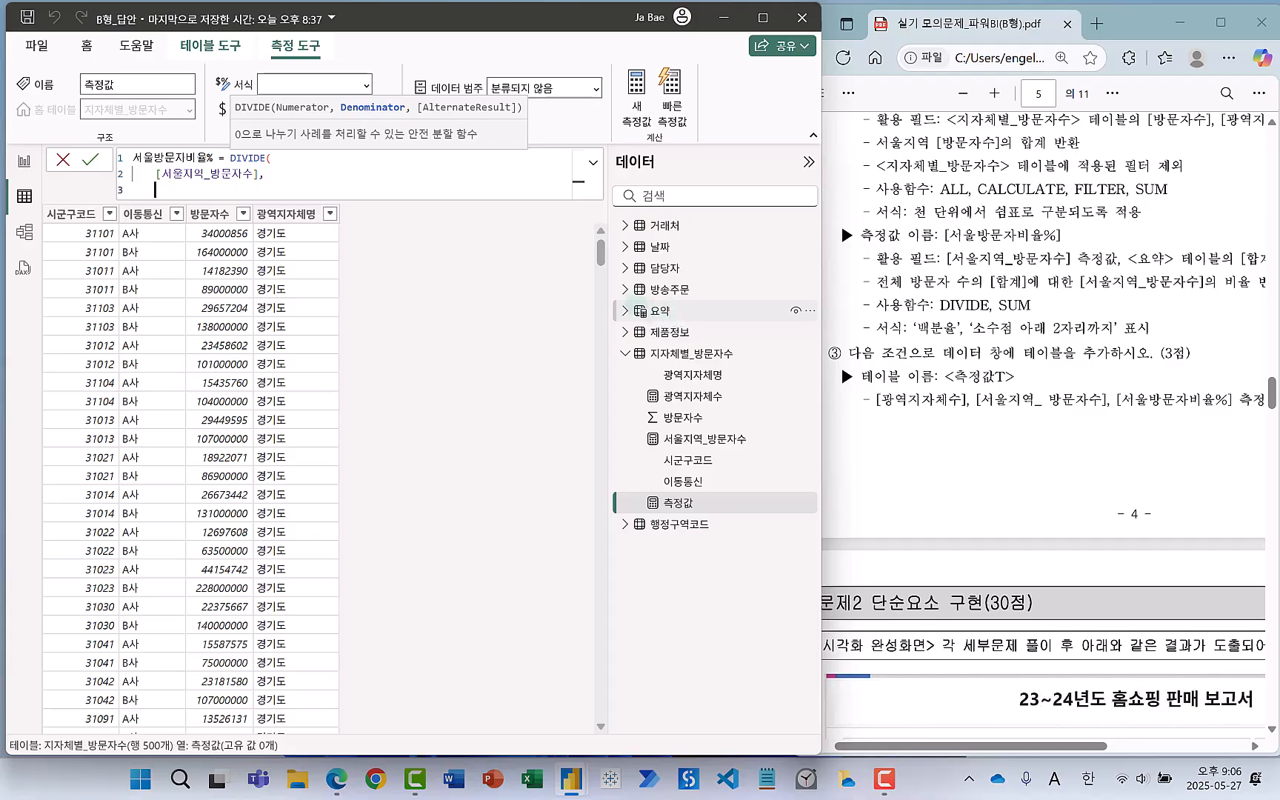
View the 요약 table and examine its 합계 column as the source for the denominator.
left_click(662, 312)
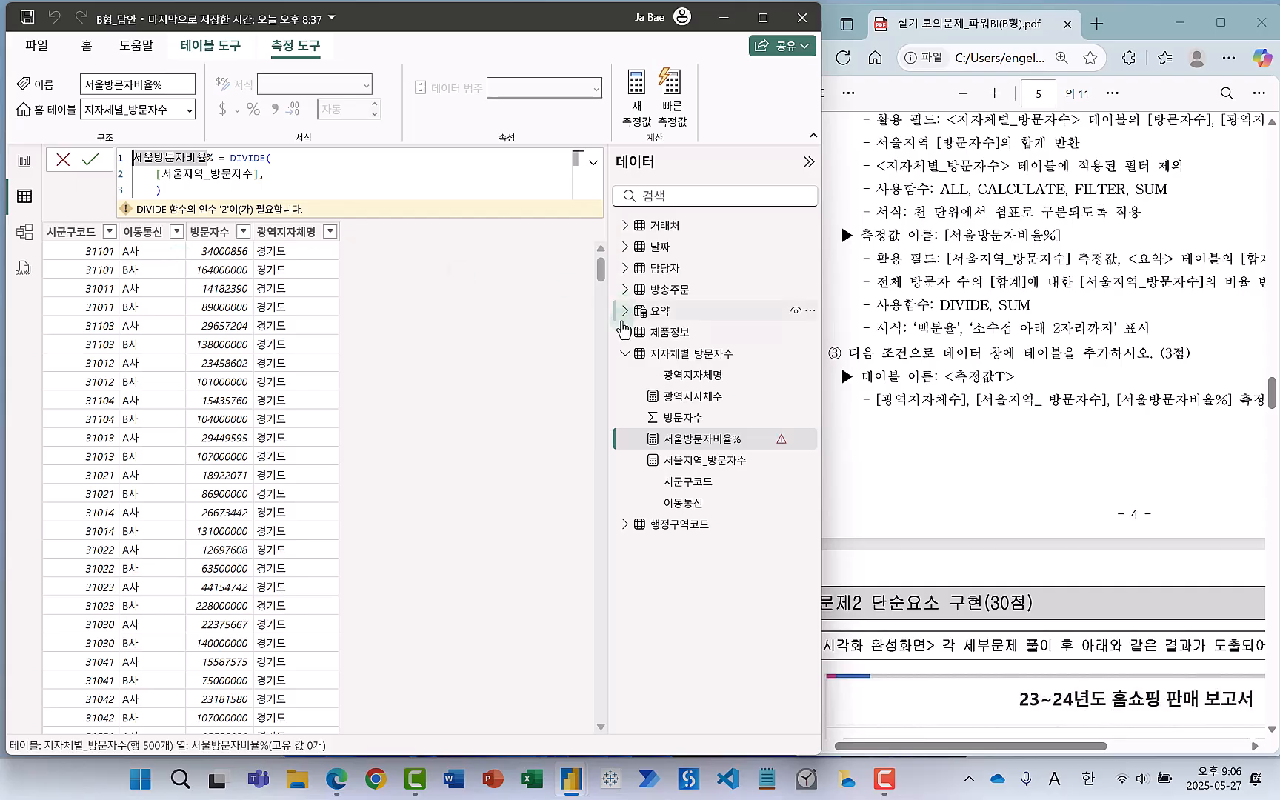
left_click(659, 311)
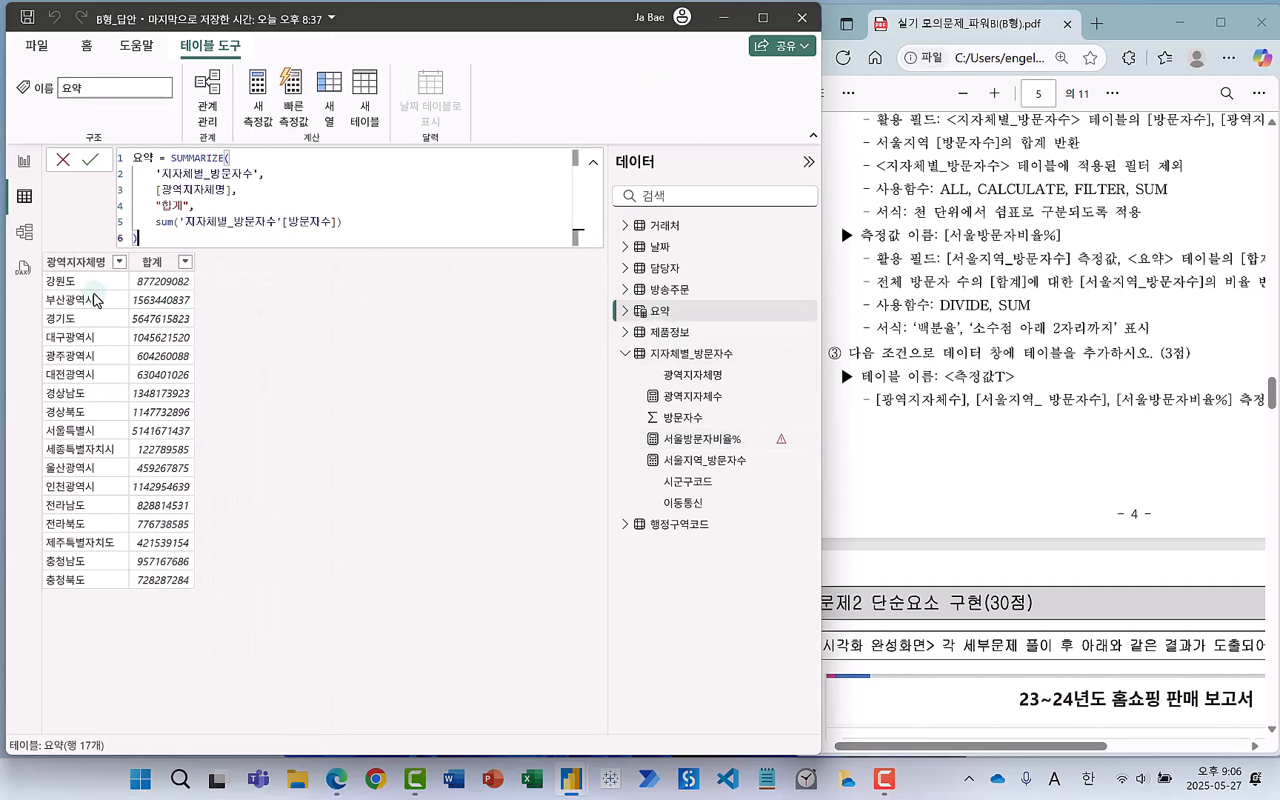
left_click_drag(119, 257, 215, 595)
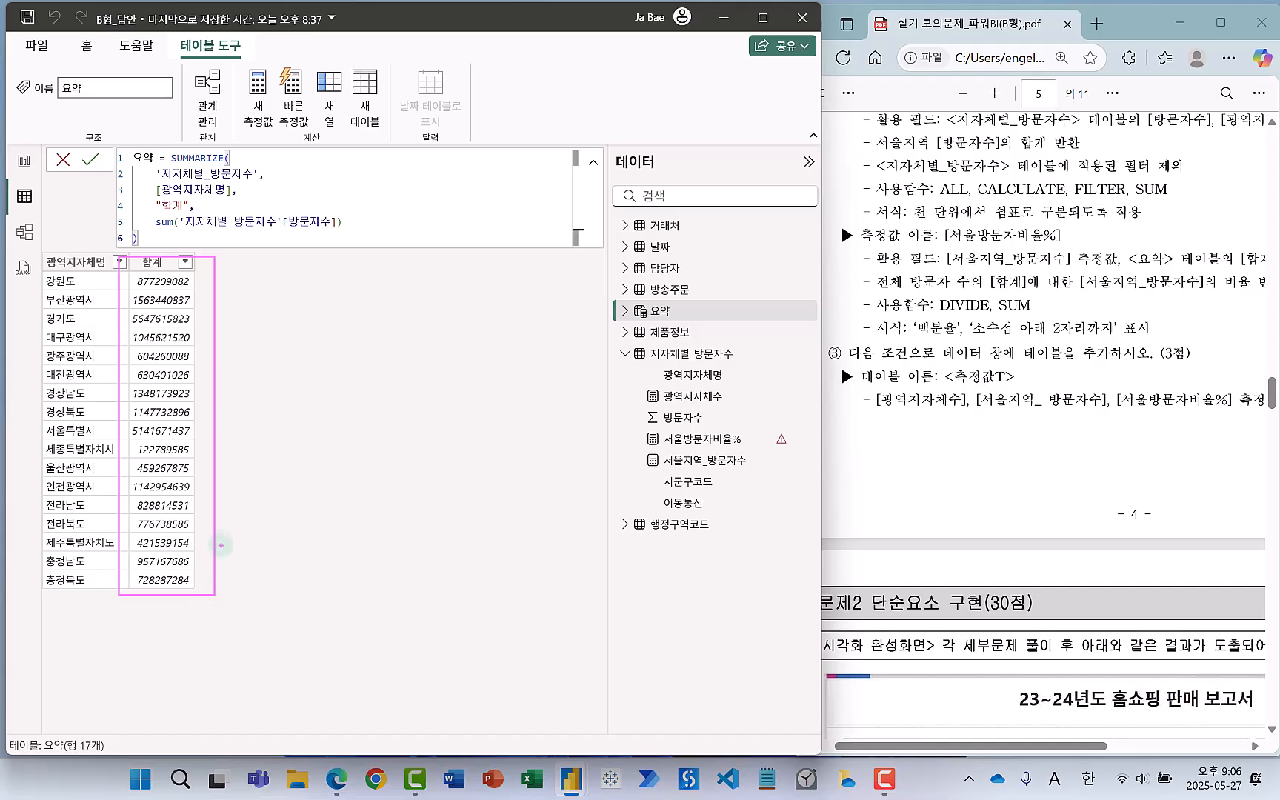
key("Escape")
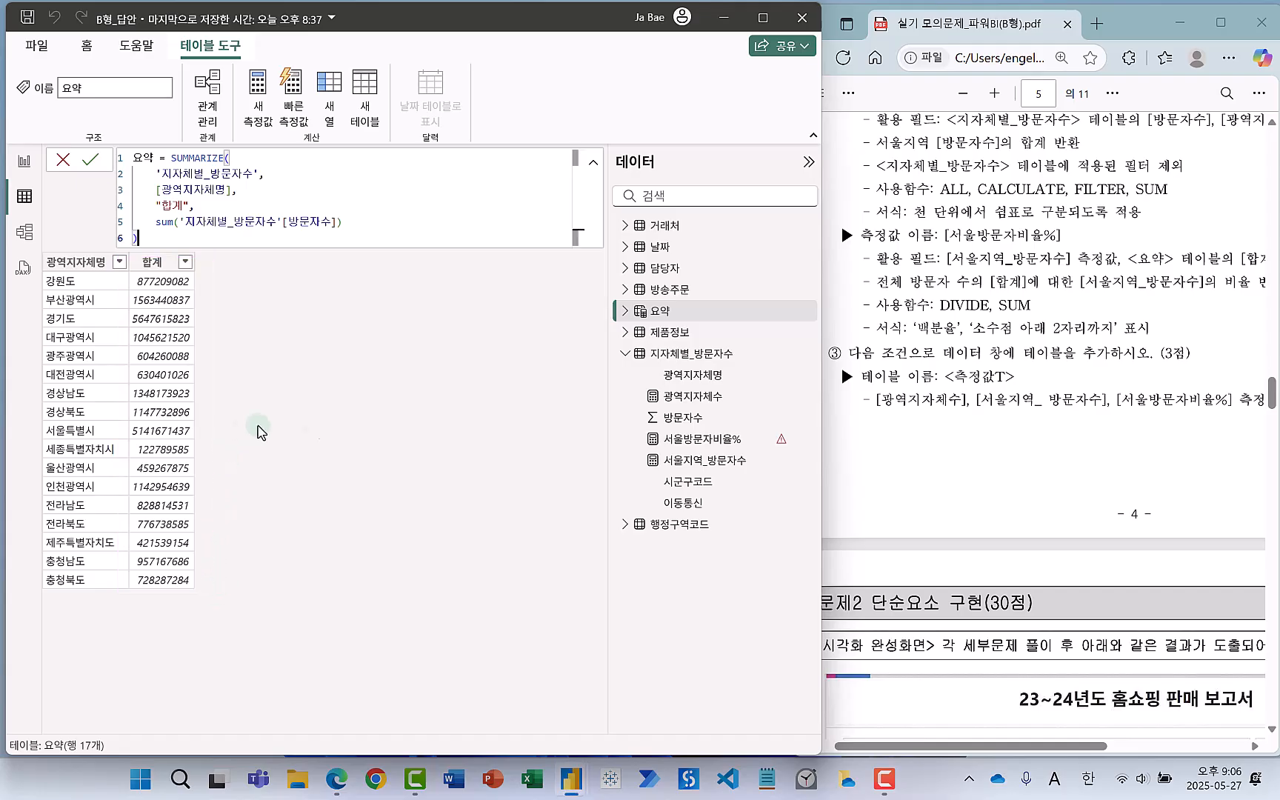
Return to the 서울방문자비율% measure and enter SUM('요약'[합계]) as the denominator of its DIVIDE formula.
left_click(733, 440)
left_click(199, 190)
key("BackSpace")
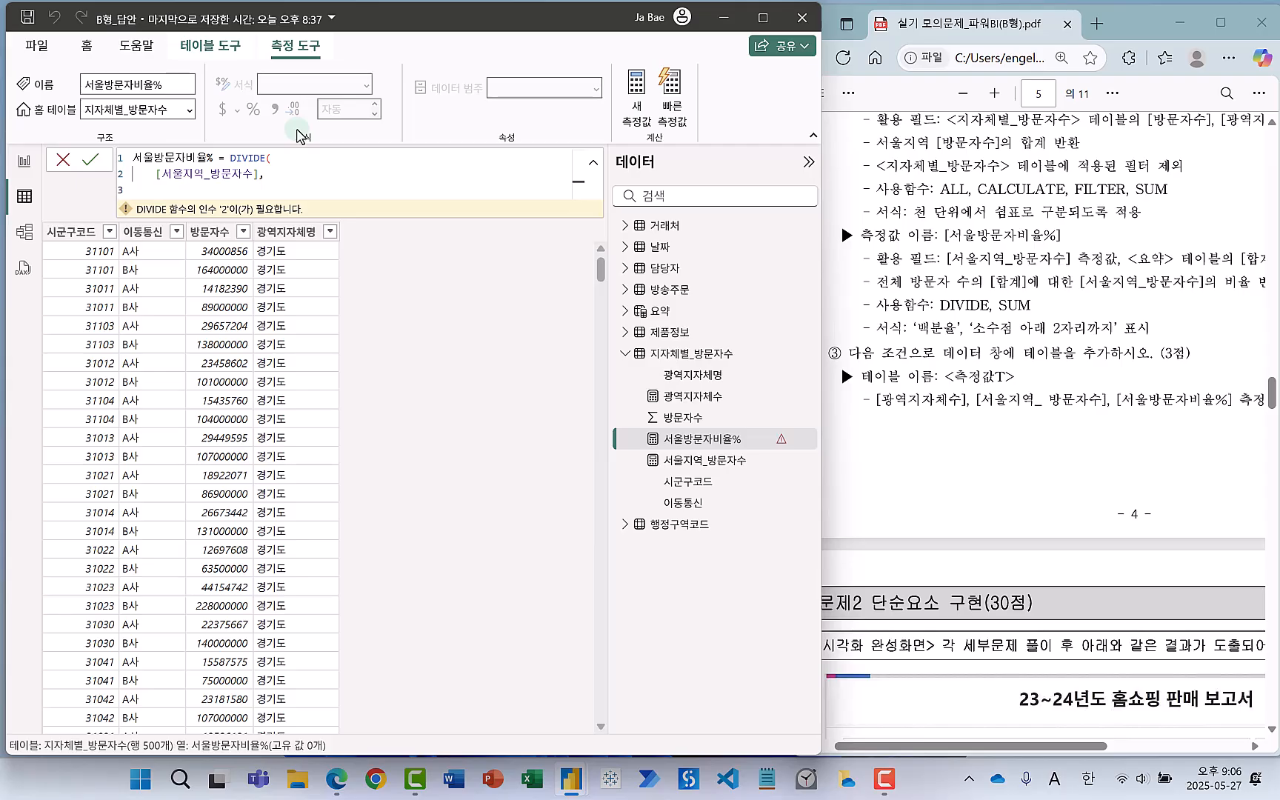
type("s")
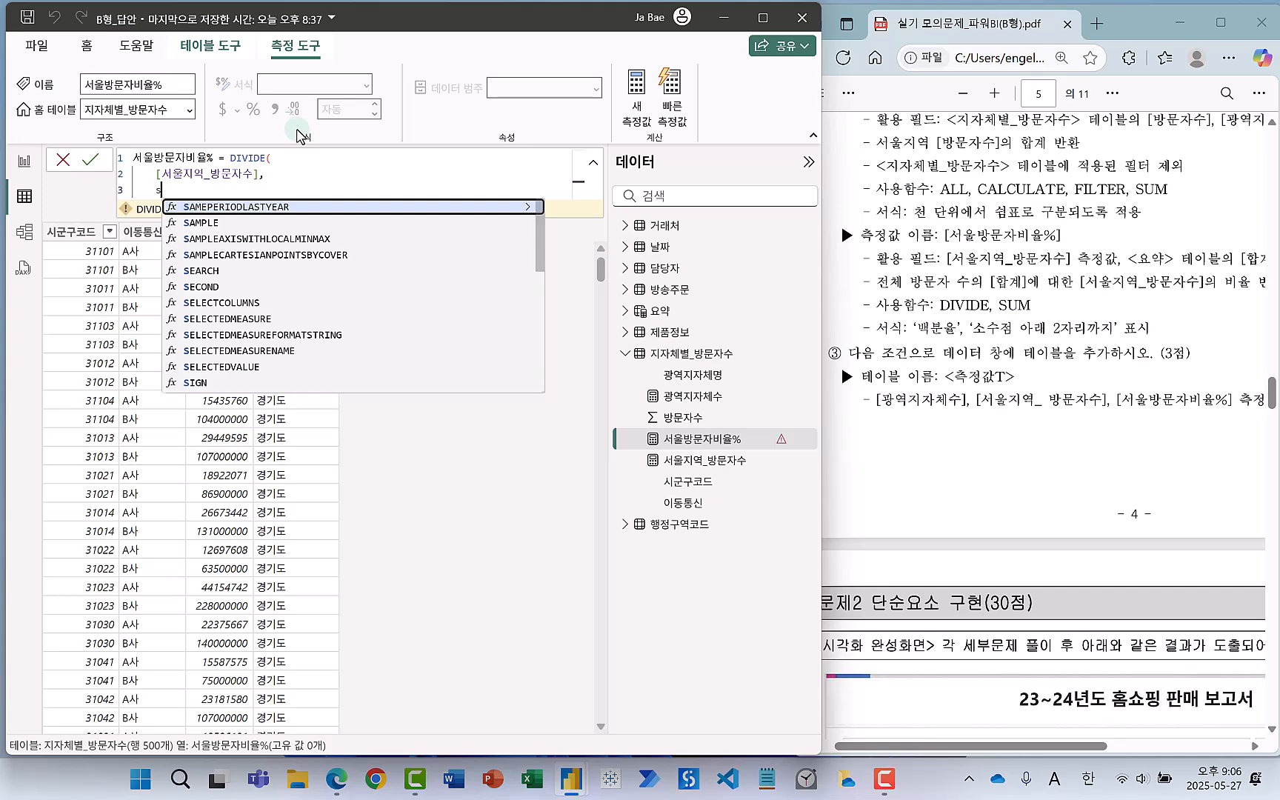
type("um(")
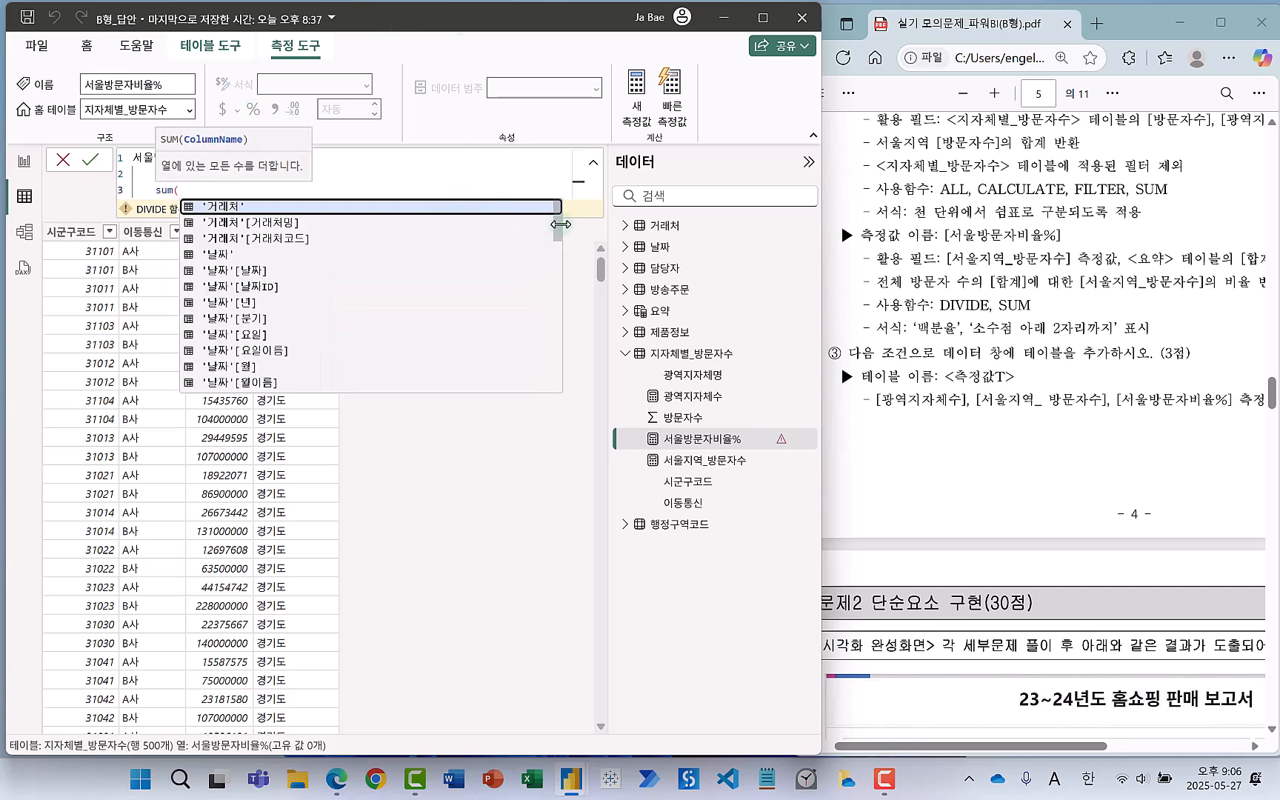
left_click_drag(555, 223, 558, 317)
left_click(247, 346)
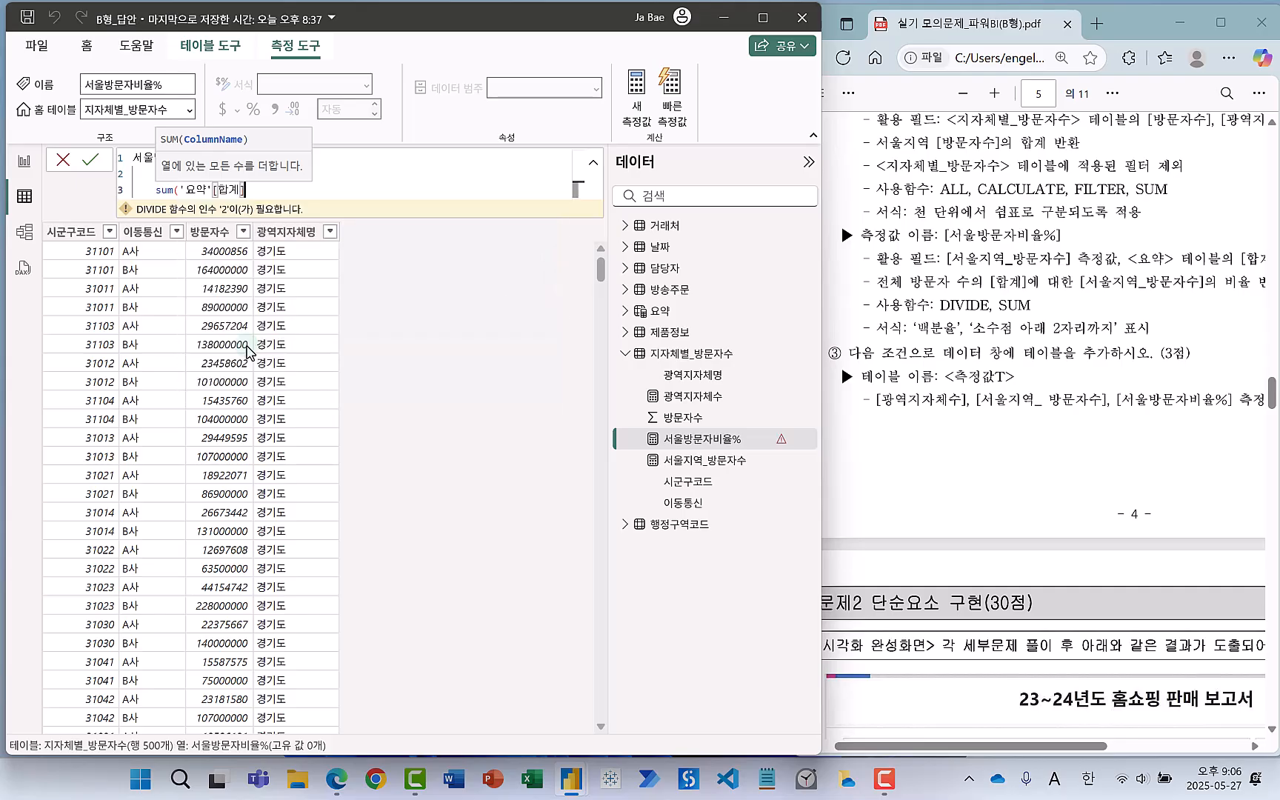
left_click(388, 292)
type(")")
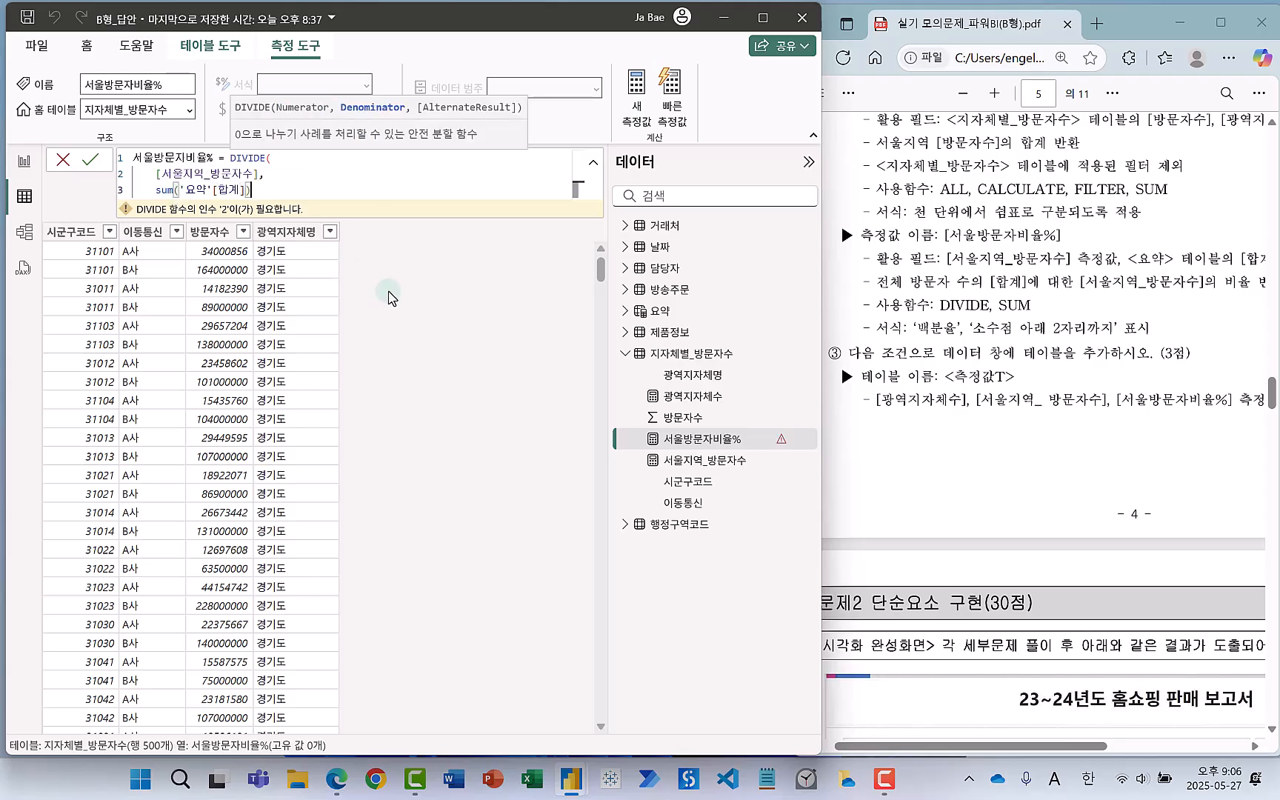
Close the DIVIDE formula on its own line, commit the measure, and format it as a percentage with two decimal places.
key("shift+Return")
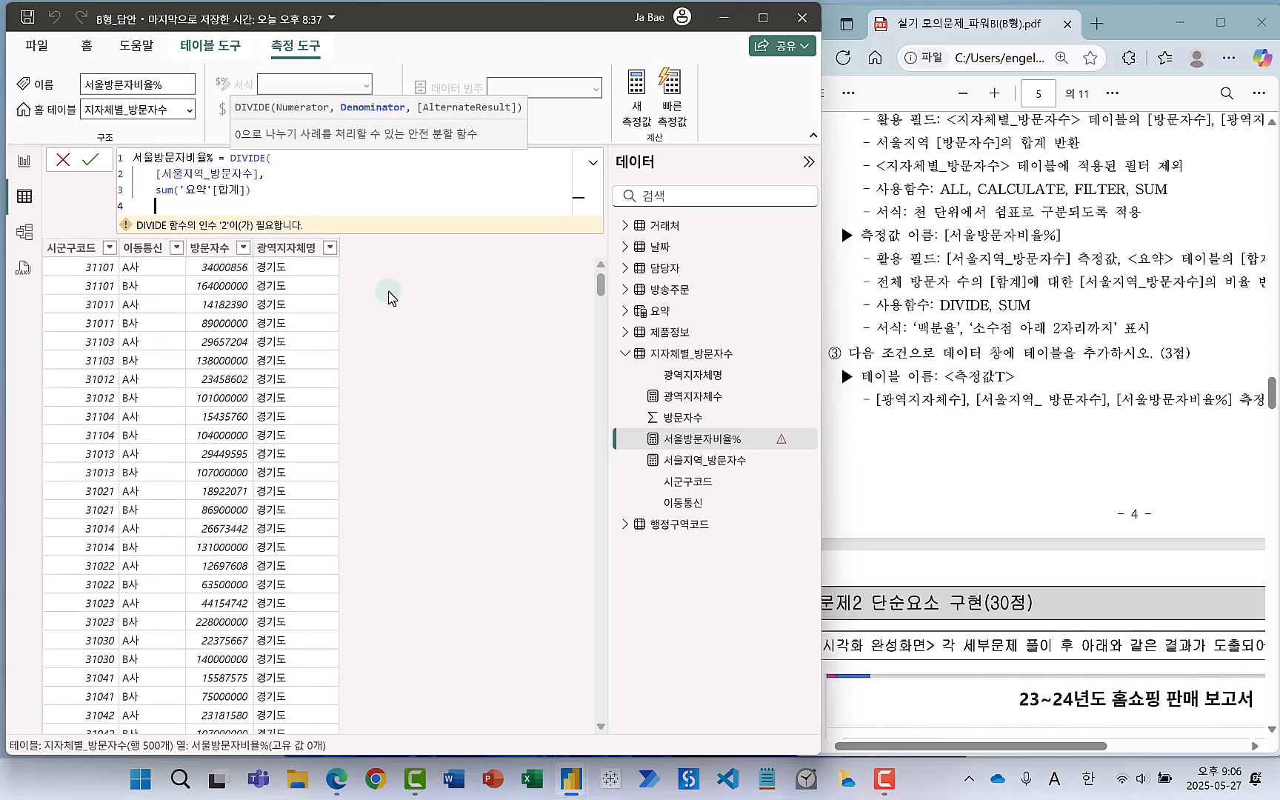
type(")")
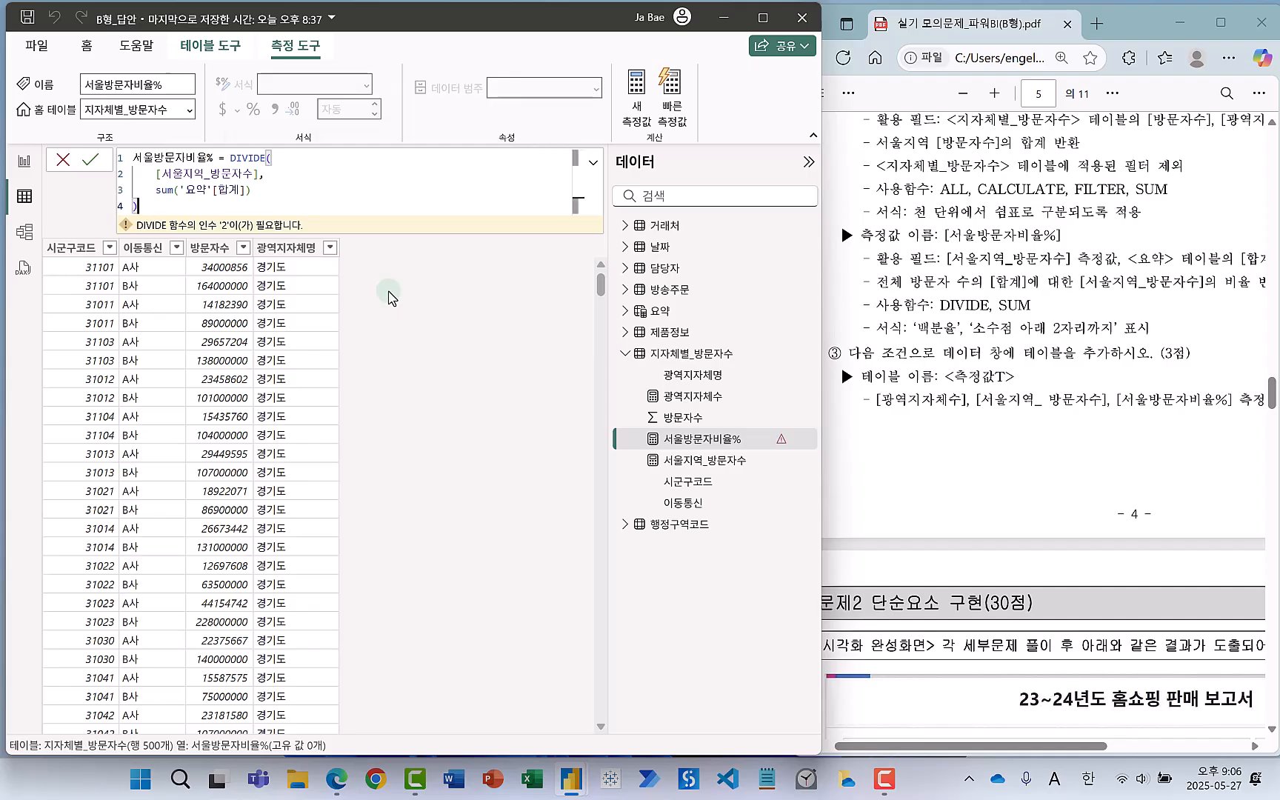
key("Return")
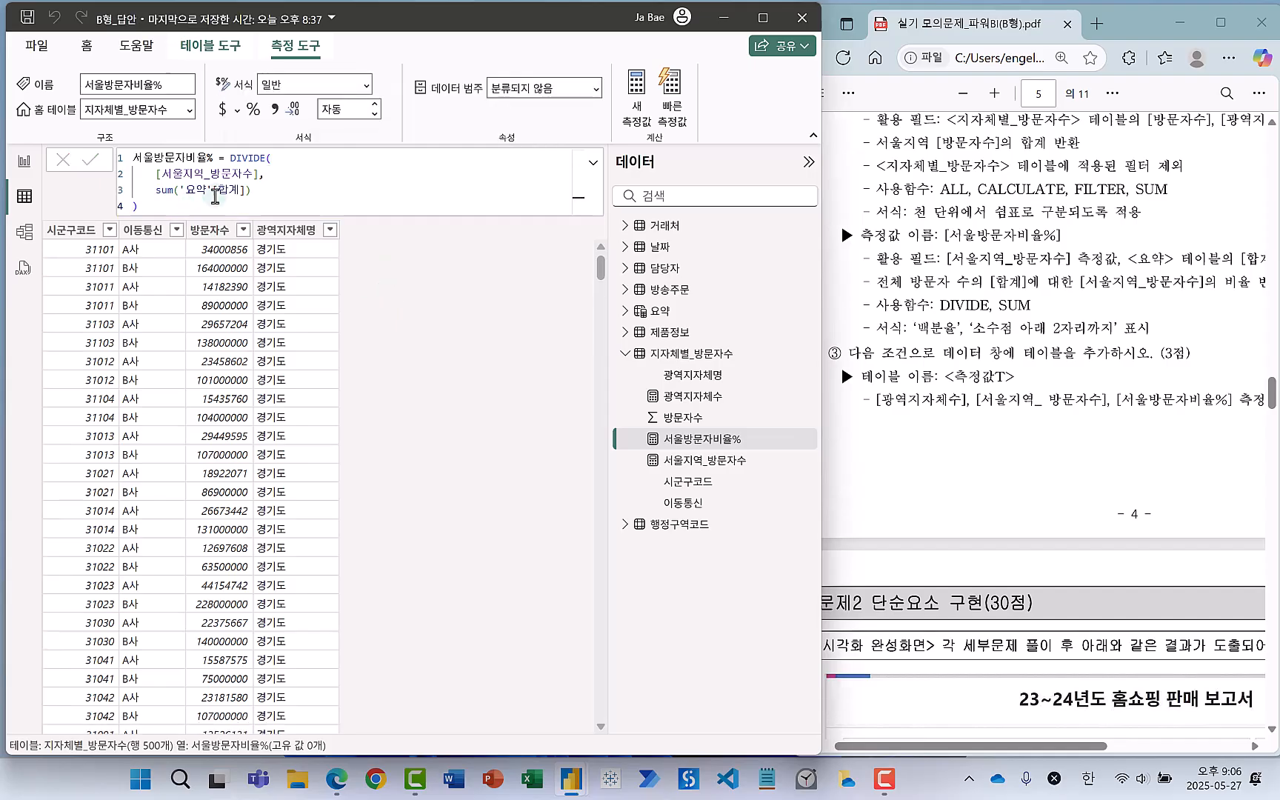
left_click_drag(914, 329, 1087, 328)
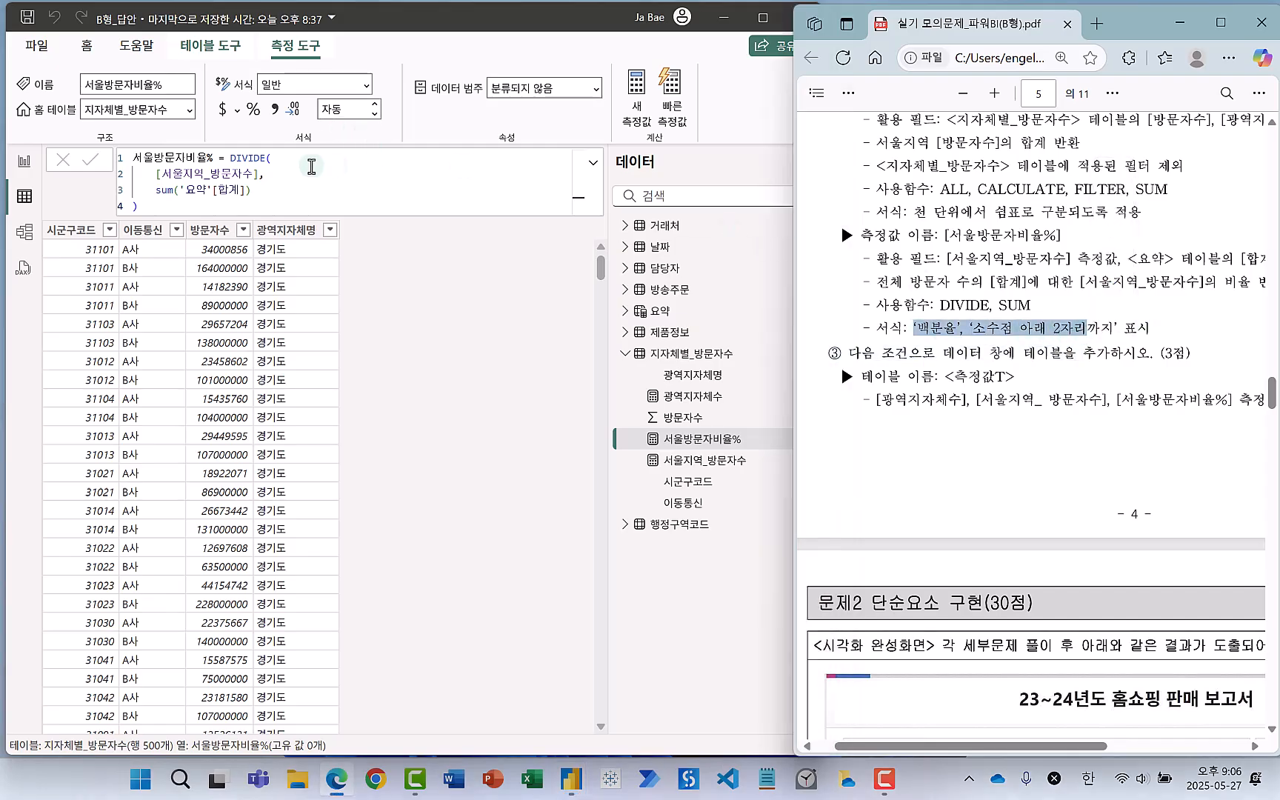
left_click(254, 113)
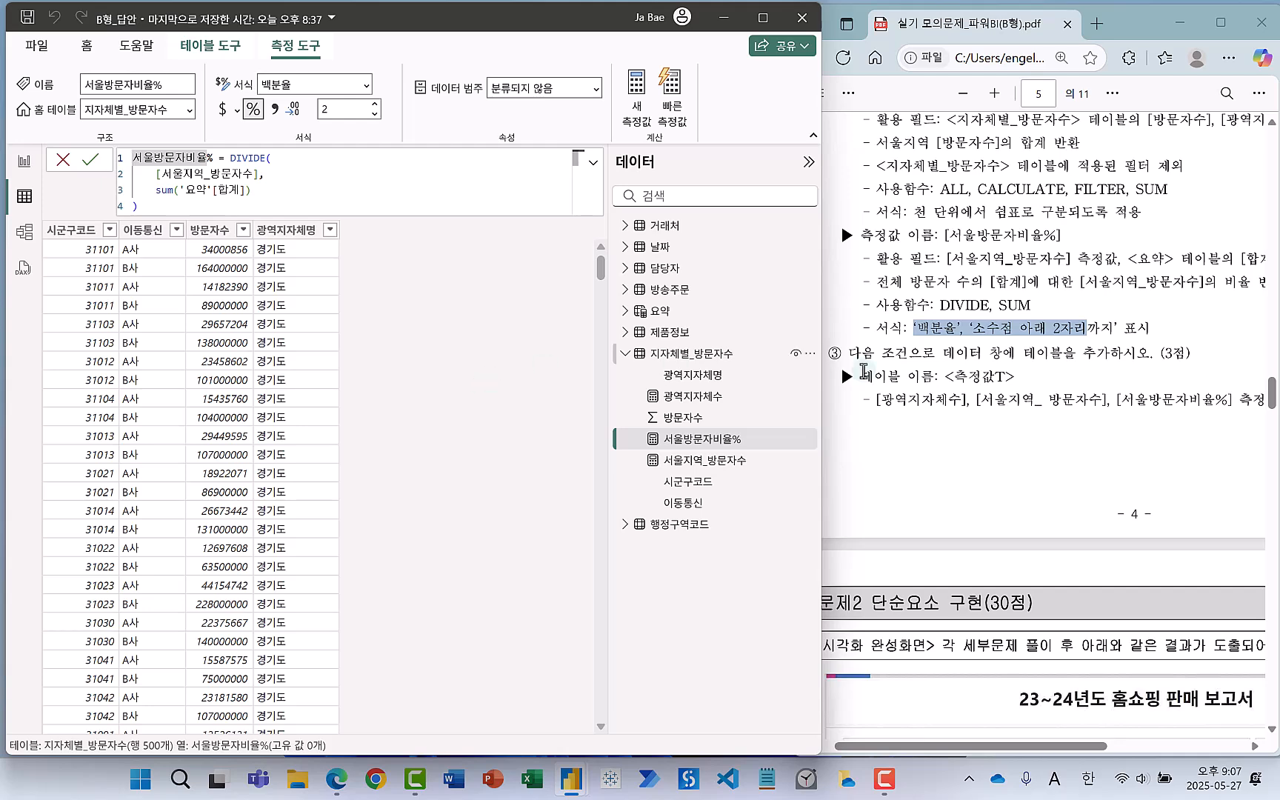
Review the exam PDF's requirements for the 광역지자체수, 서울지역_방문자수 and 서울방문자비율% measures in an enlarged view.
left_click(955, 457)
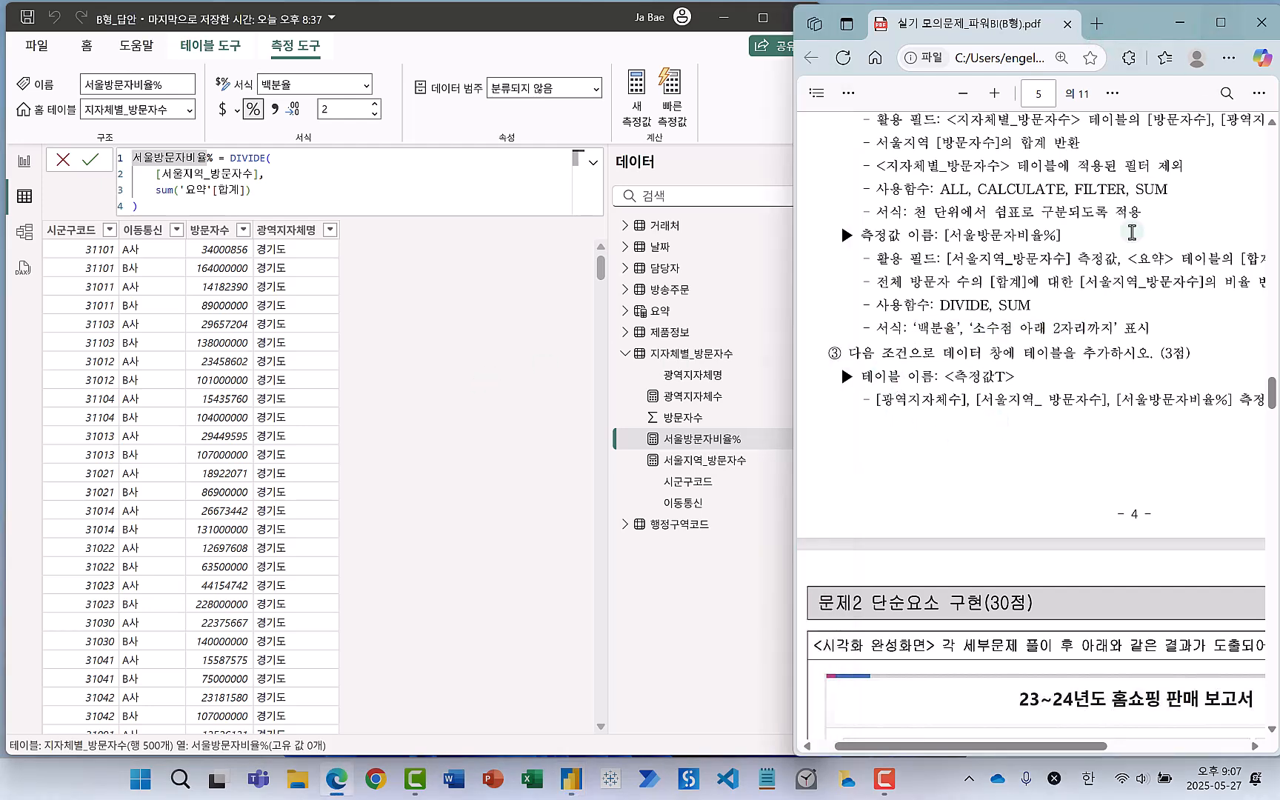
left_click(1221, 23)
scroll(412, 310, "up", 5)
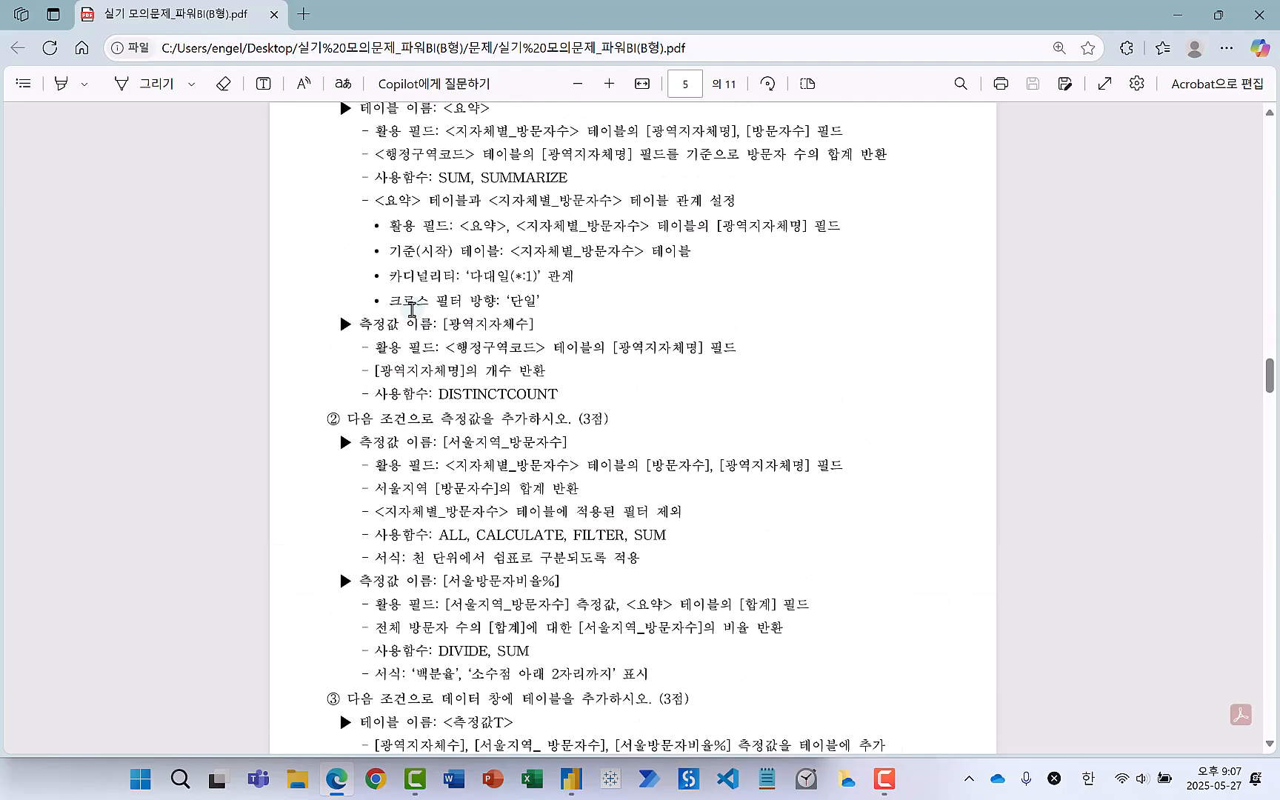
mouse_move(290, 308)
left_mouse_down()
mouse_move(448, 585)
mouse_move(617, 697)
mouse_move(713, 709)
left_mouse_up()
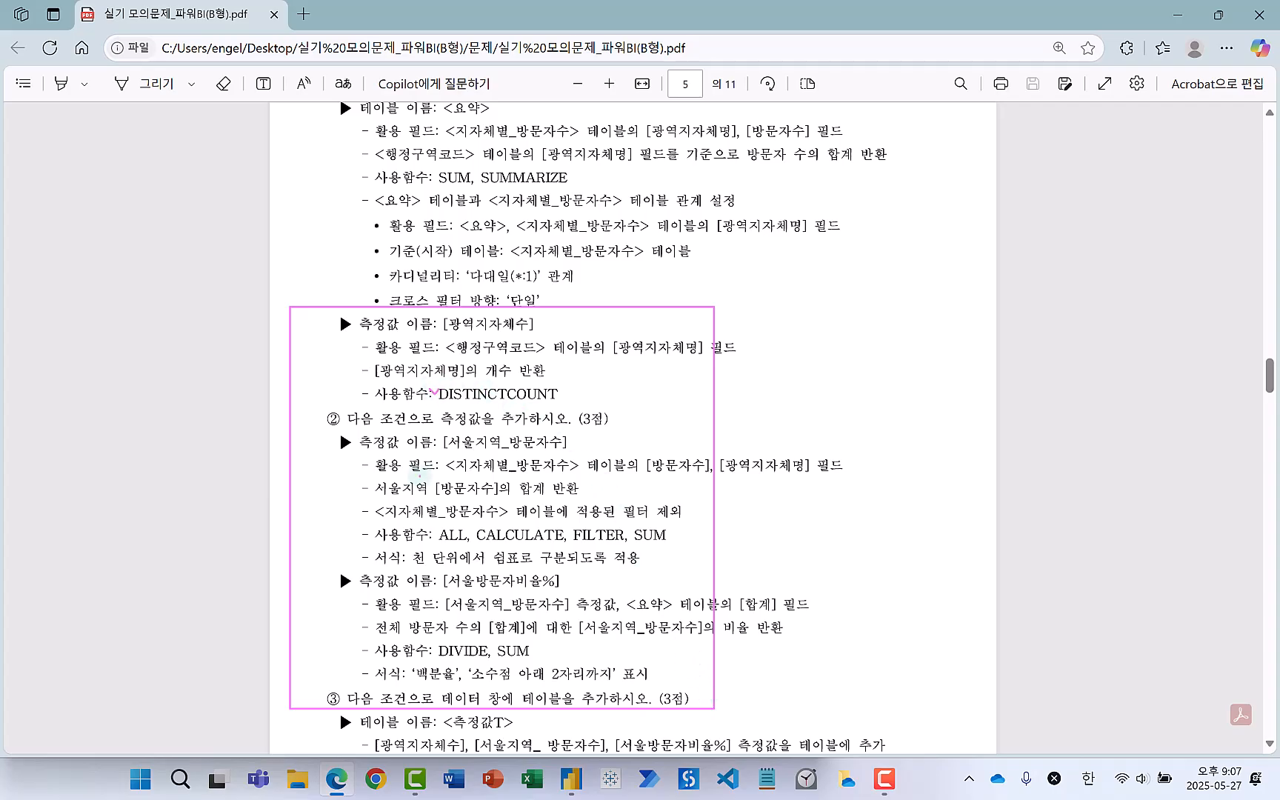
key("Escape")
scroll(428, 486, "down", 2)
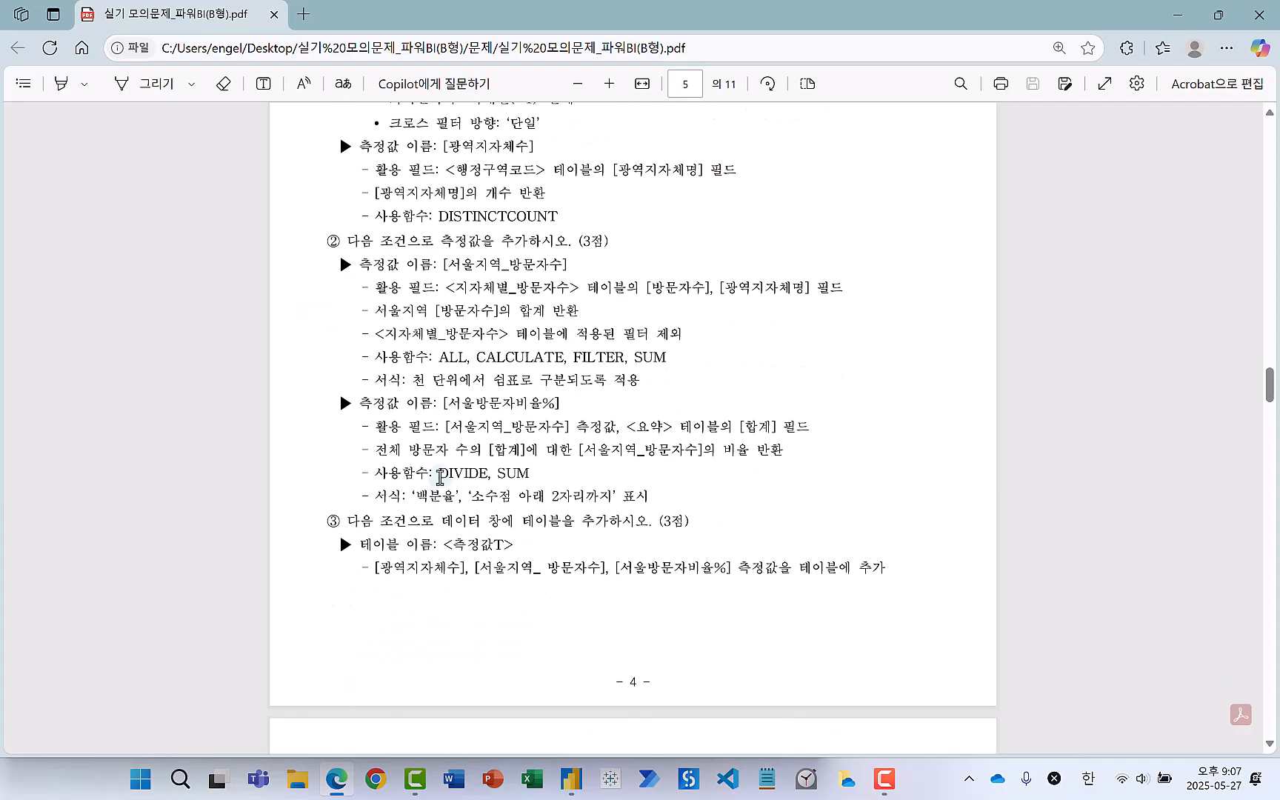
left_click_drag(412, 150, 339, 153)
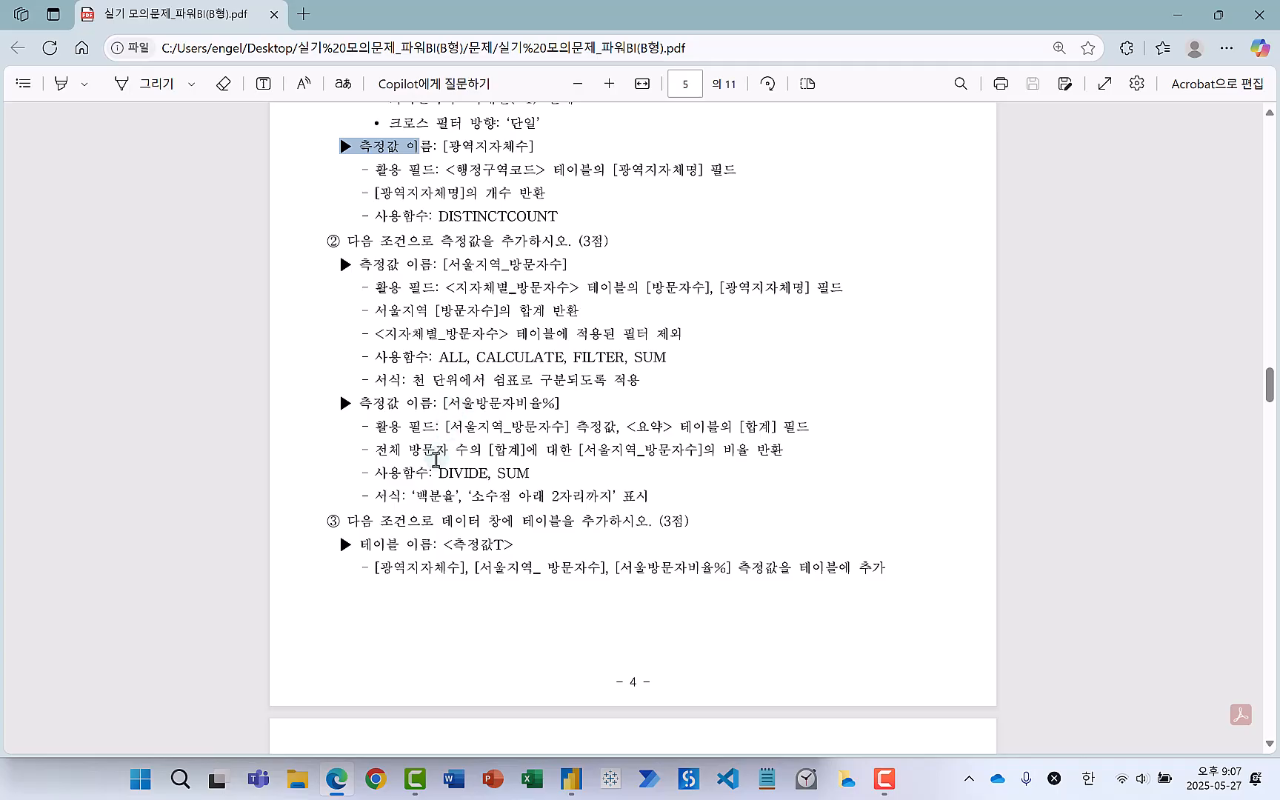
scroll(435, 459, "down", 1)
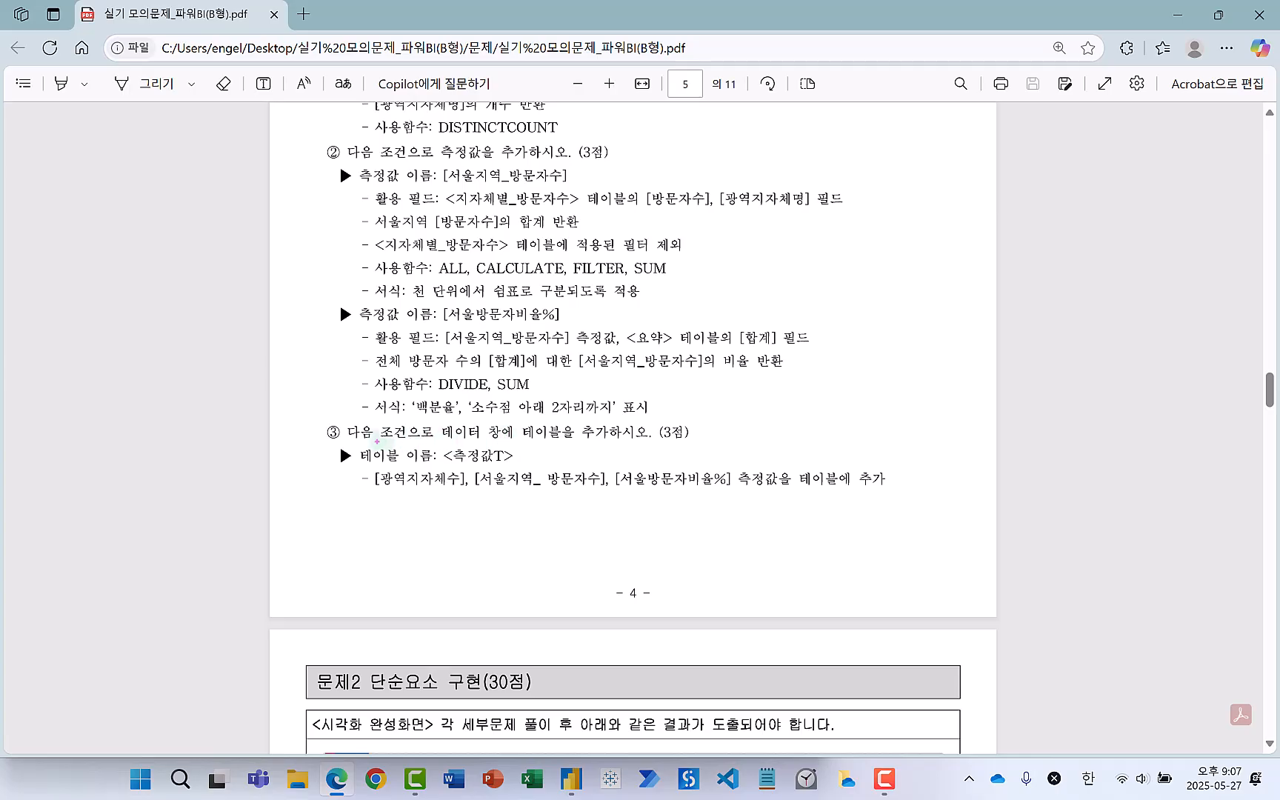
Examine subtask ③ in the exam PDF for the required table name and the measures it must hold.
mouse_move(570, 442)
left_mouse_down()
mouse_move(527, 421)
mouse_move(601, 424)
left_mouse_up()
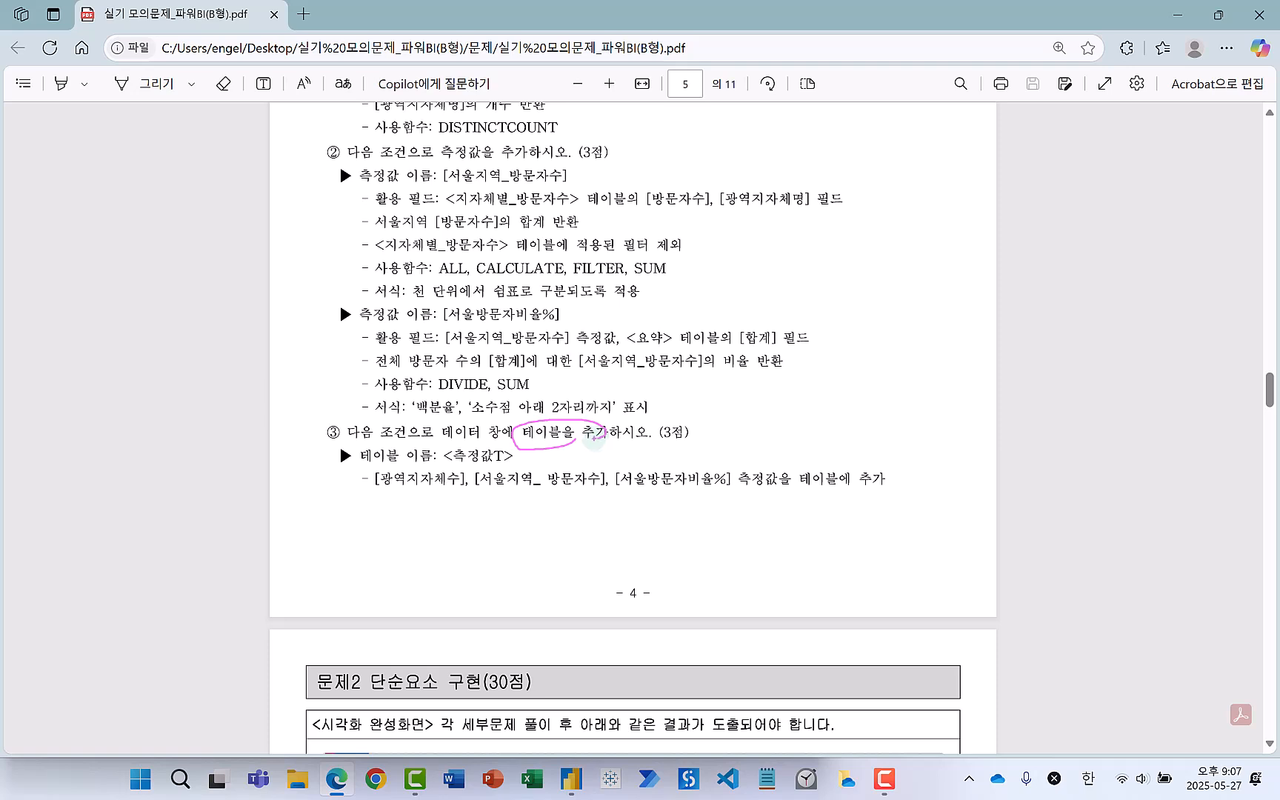
left_click_drag(798, 467, 881, 496)
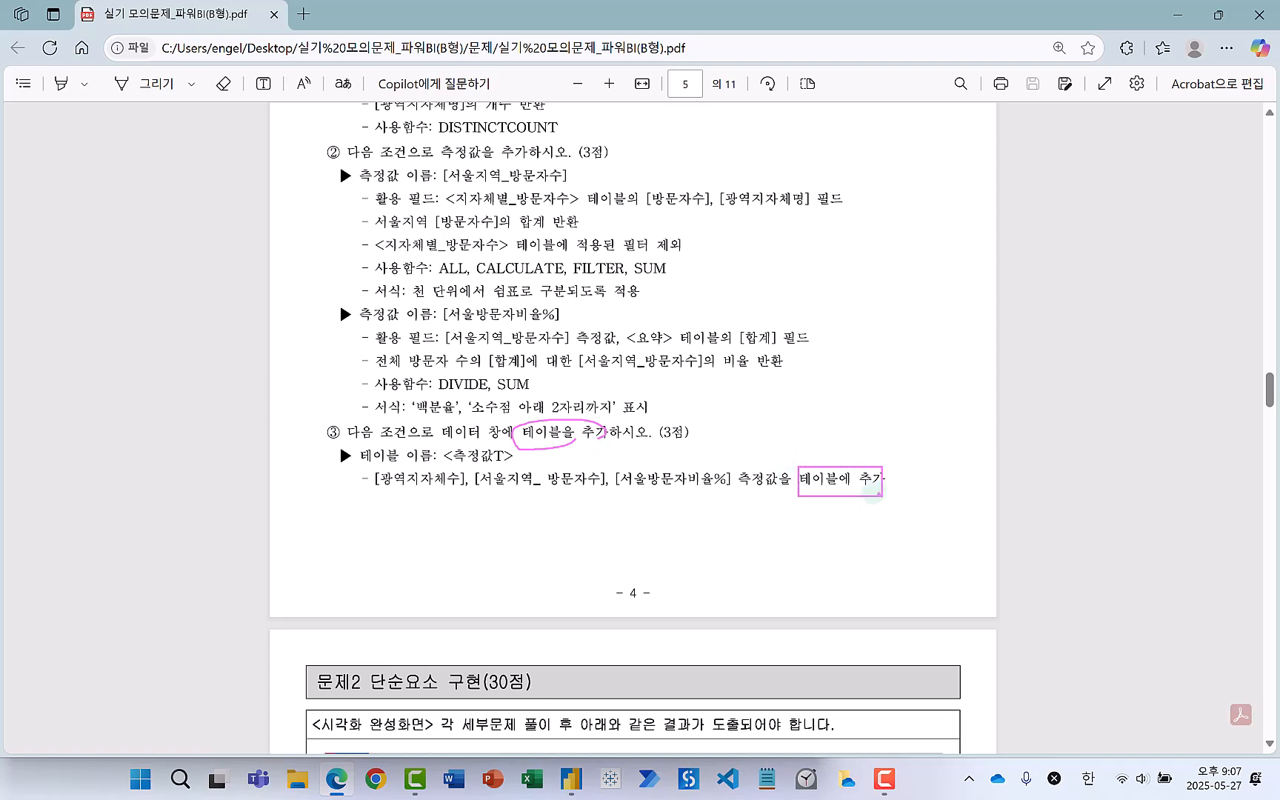
left_click_drag(532, 477, 542, 465)
mouse_move(720, 495)
left_mouse_down()
mouse_move(743, 527)
mouse_move(801, 513)
left_mouse_up()
left_click_drag(347, 460, 401, 460)
mouse_move(512, 460)
left_mouse_down()
mouse_move(466, 472)
mouse_move(506, 440)
left_mouse_up()
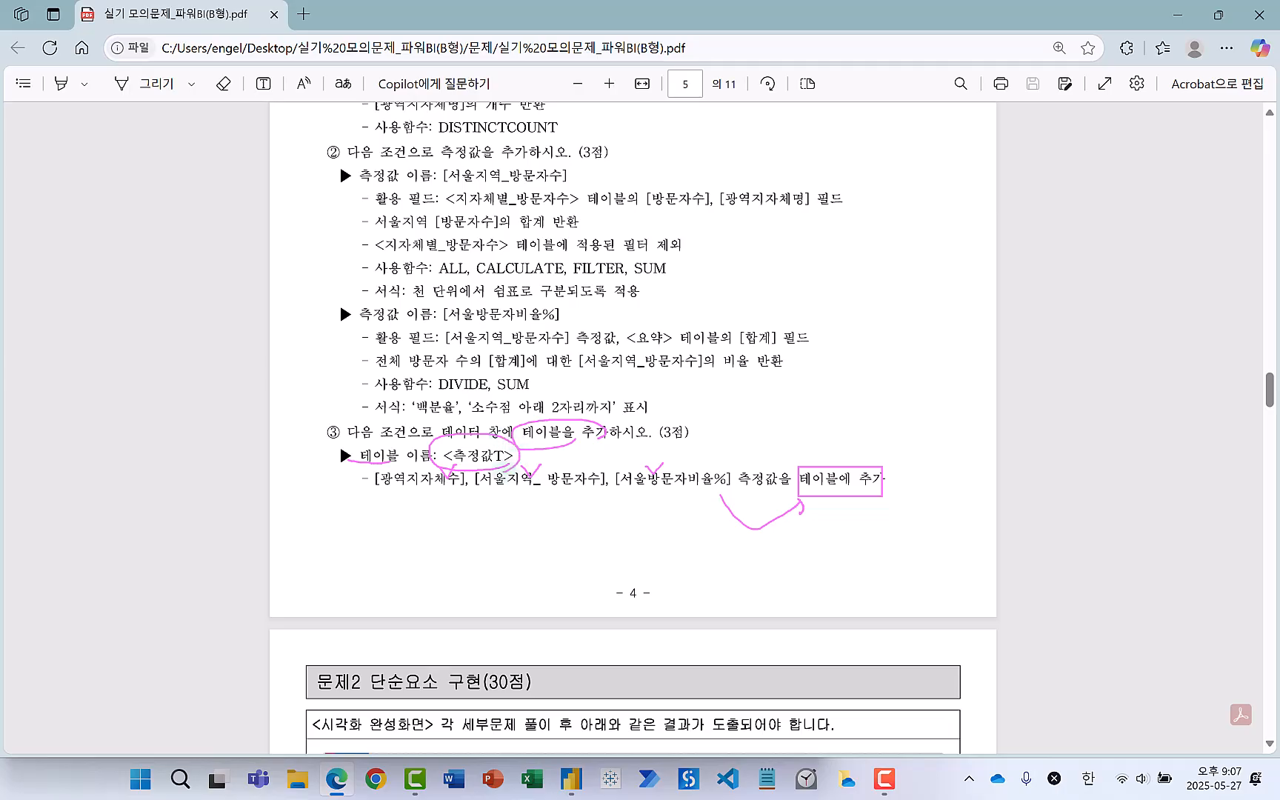
key("Escape")
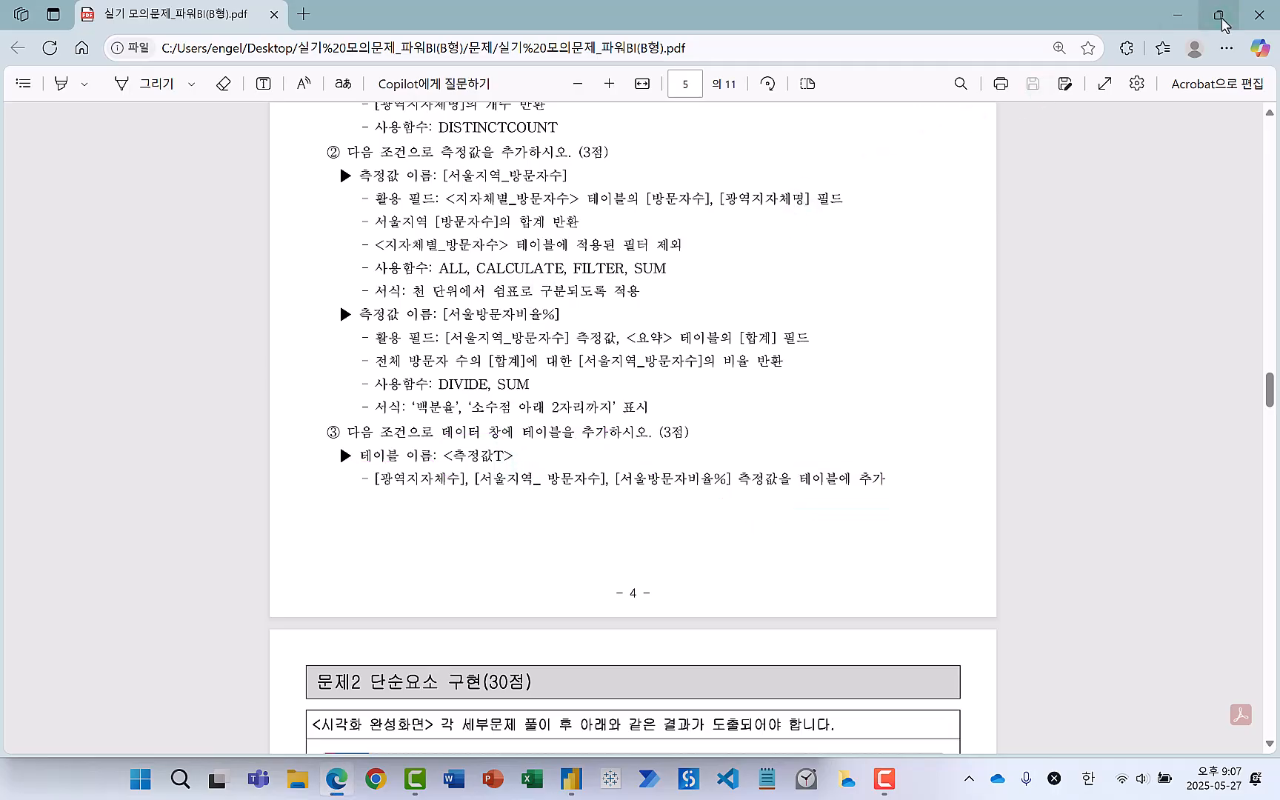
left_click(1219, 17)
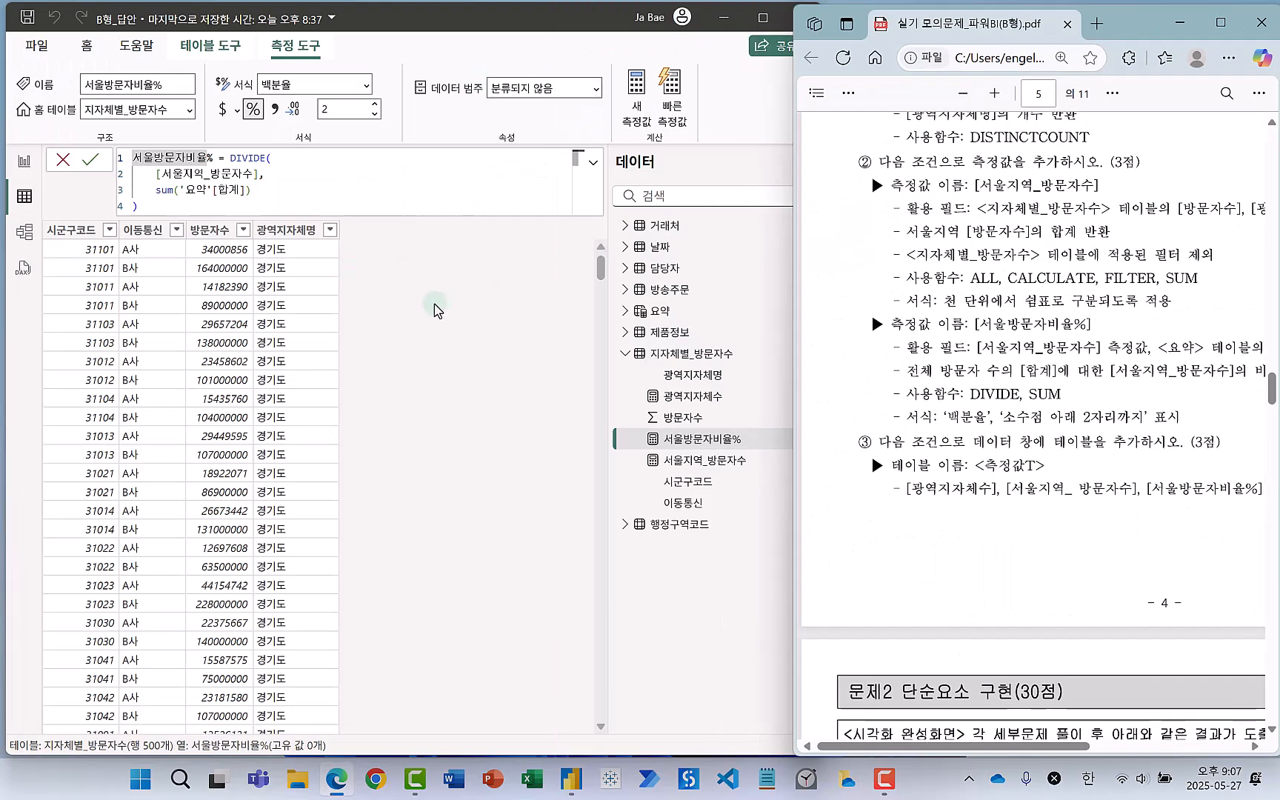
scroll(1013, 456, "down", 2)
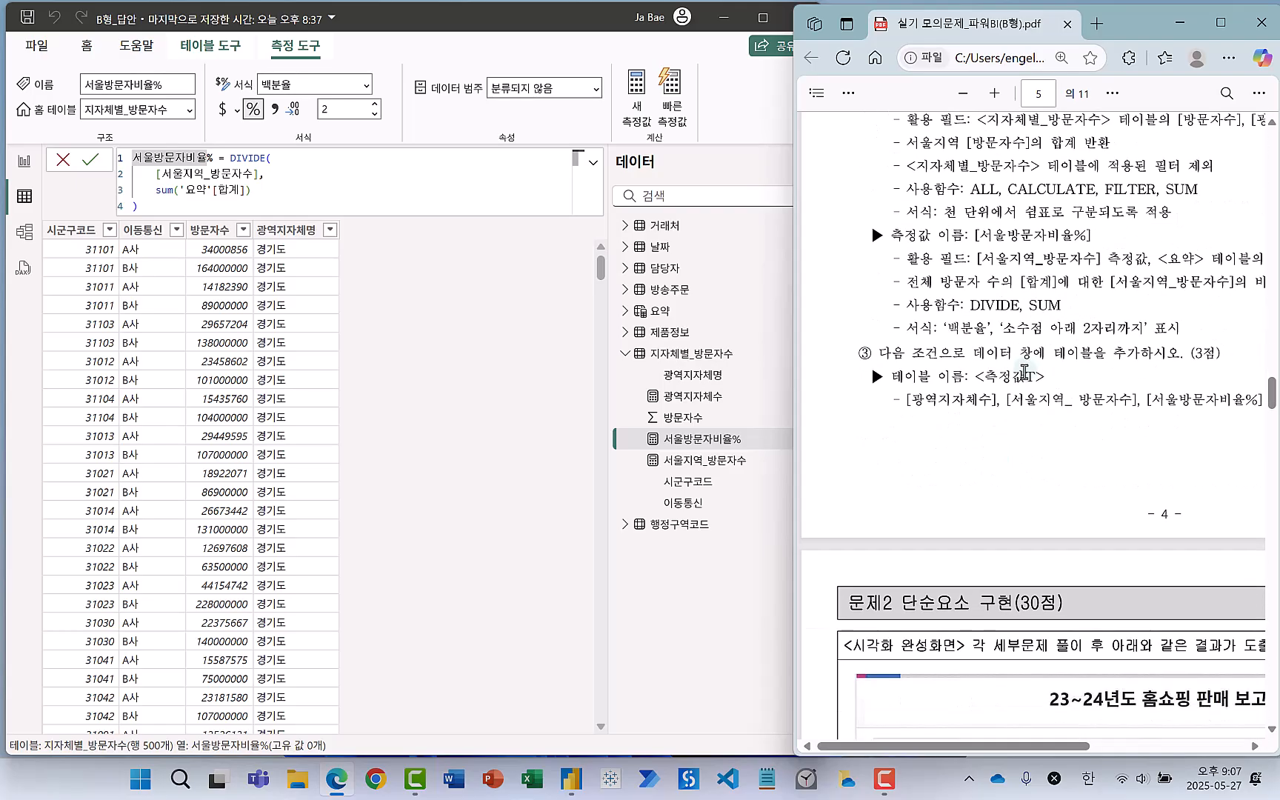
left_click_drag(1047, 376, 898, 376)
Create an empty table through manual data entry, name it 측정값T, and load it into the model.
left_click(416, 368)
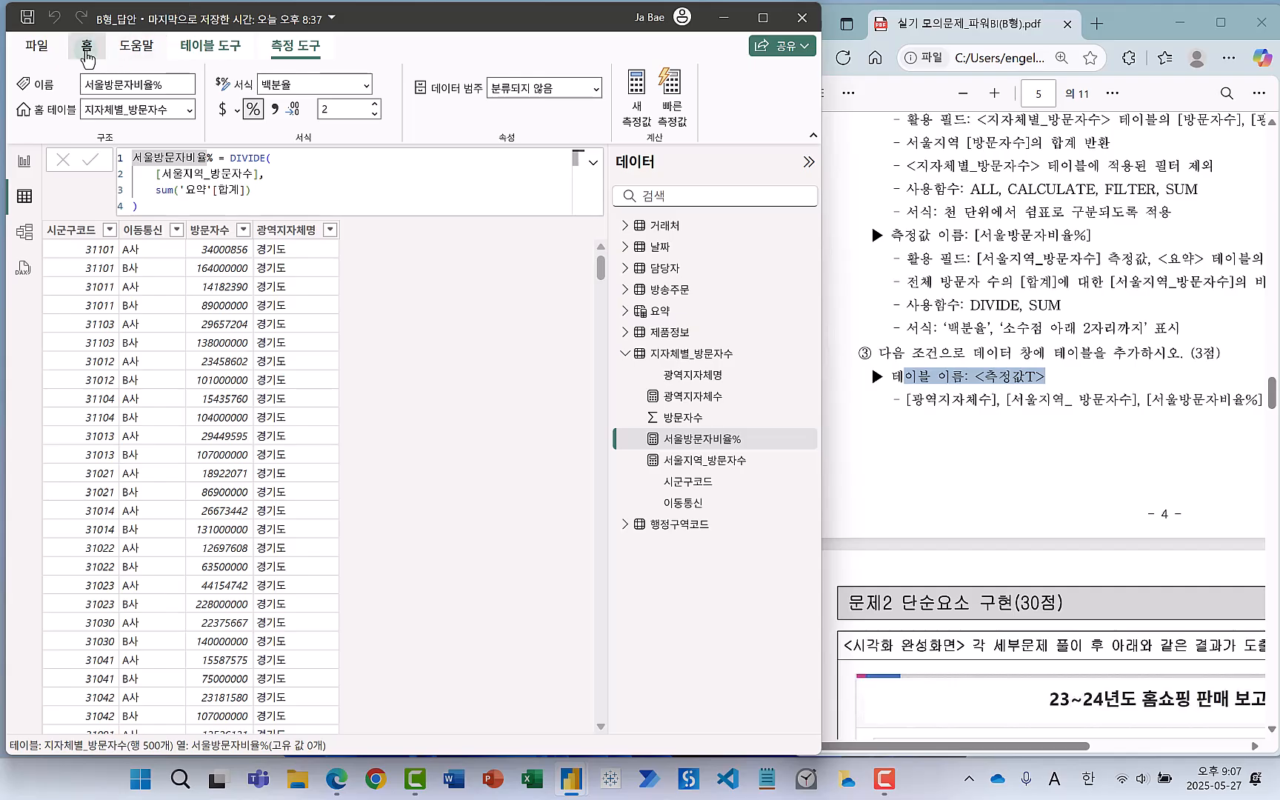
left_click(87, 46)
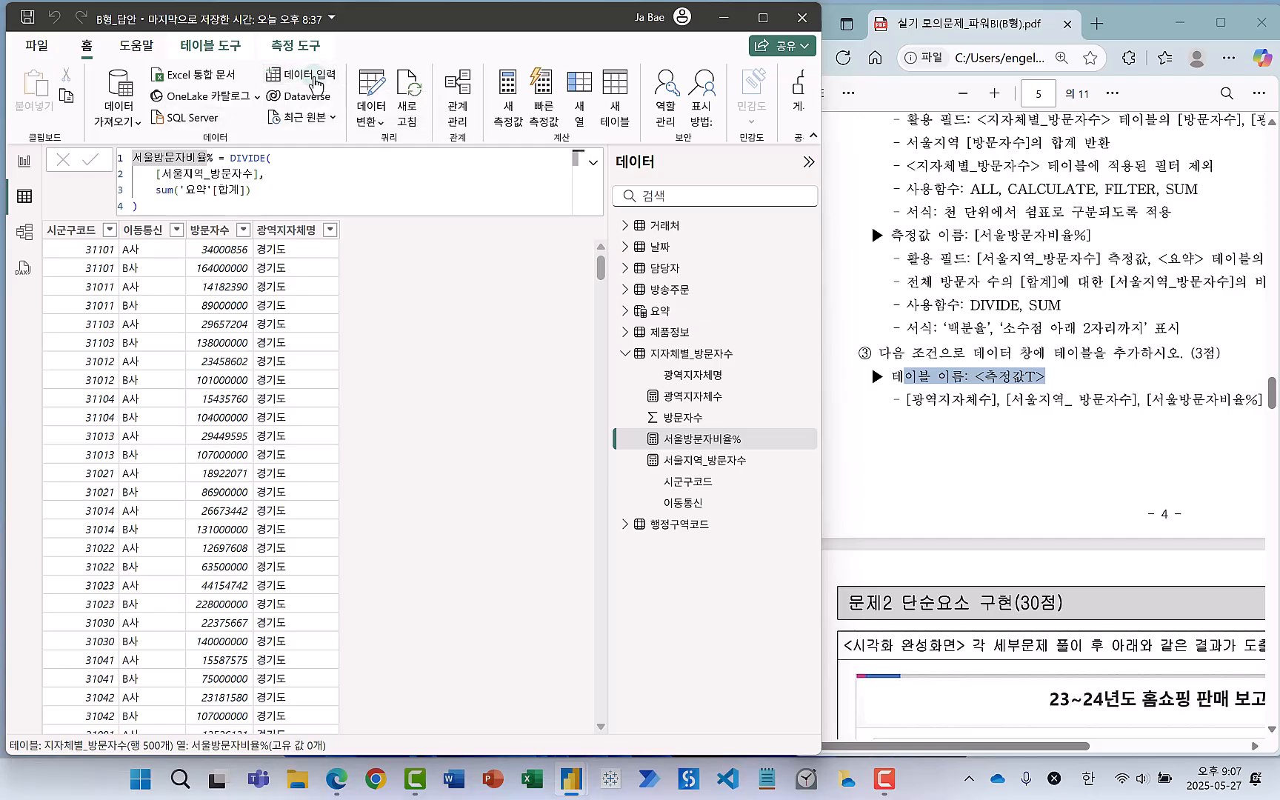
left_click(311, 83)
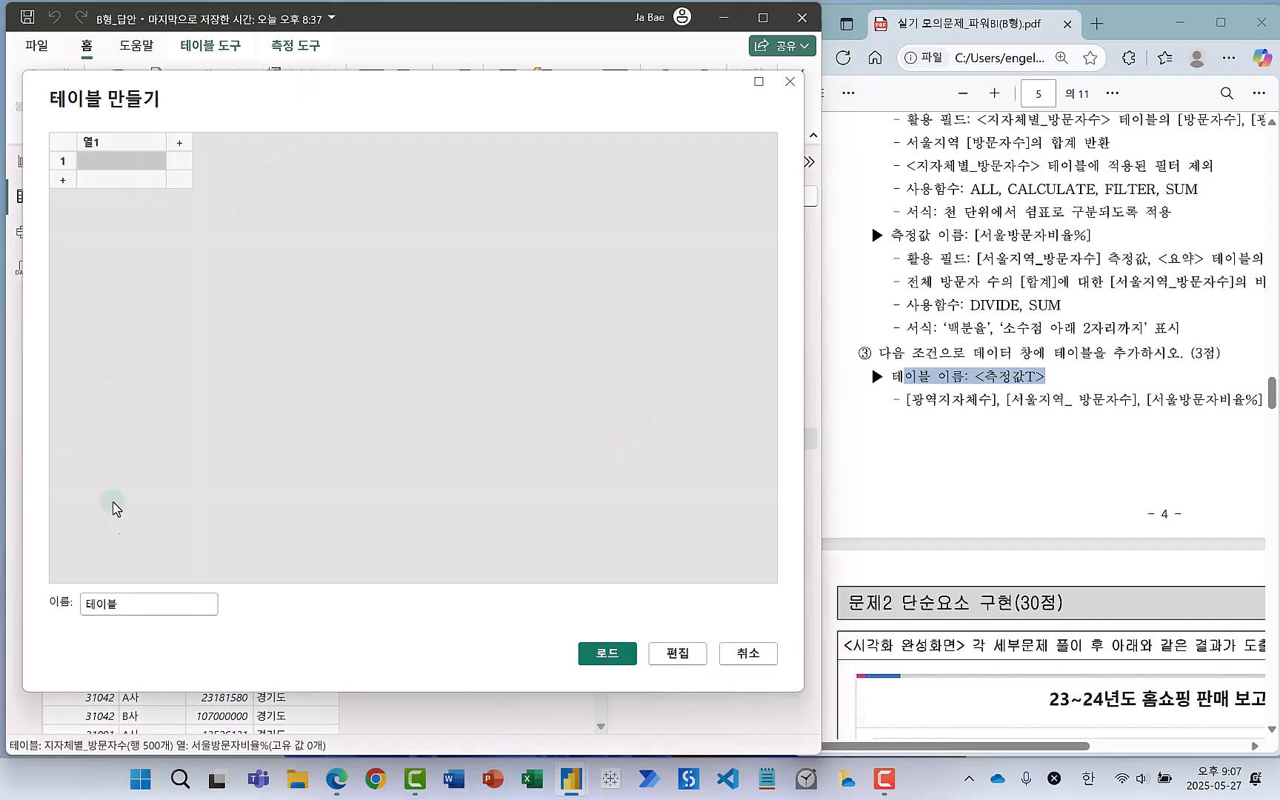
left_click(134, 603)
left_click_drag(163, 600, 13, 600)
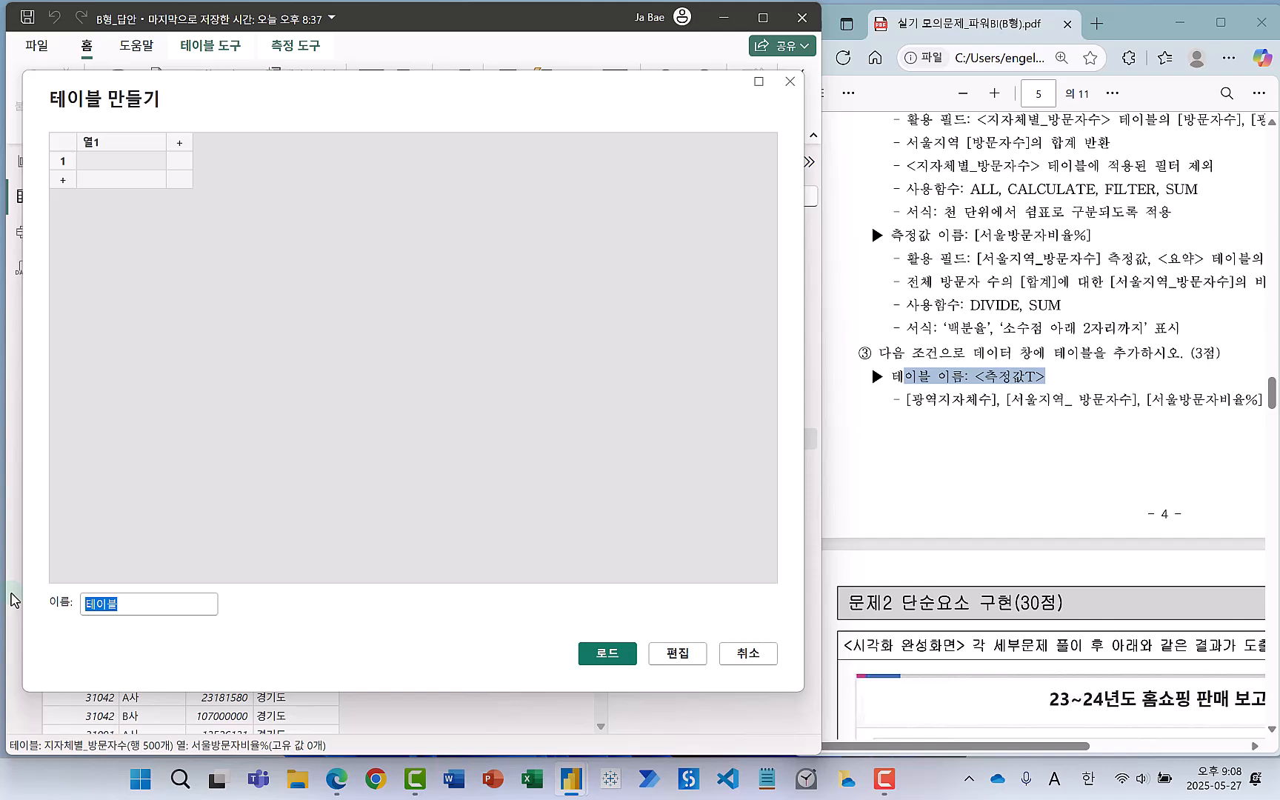
type("ㅊ")
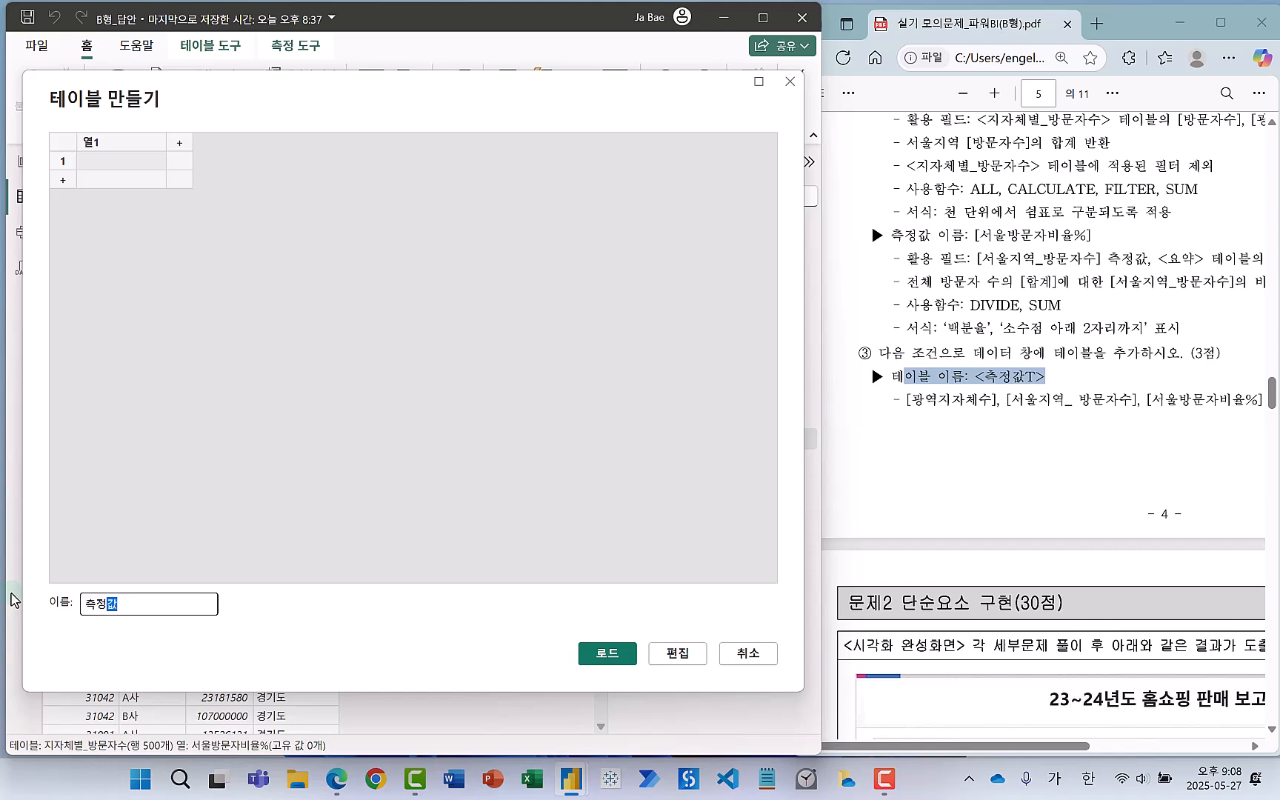
key("Return")
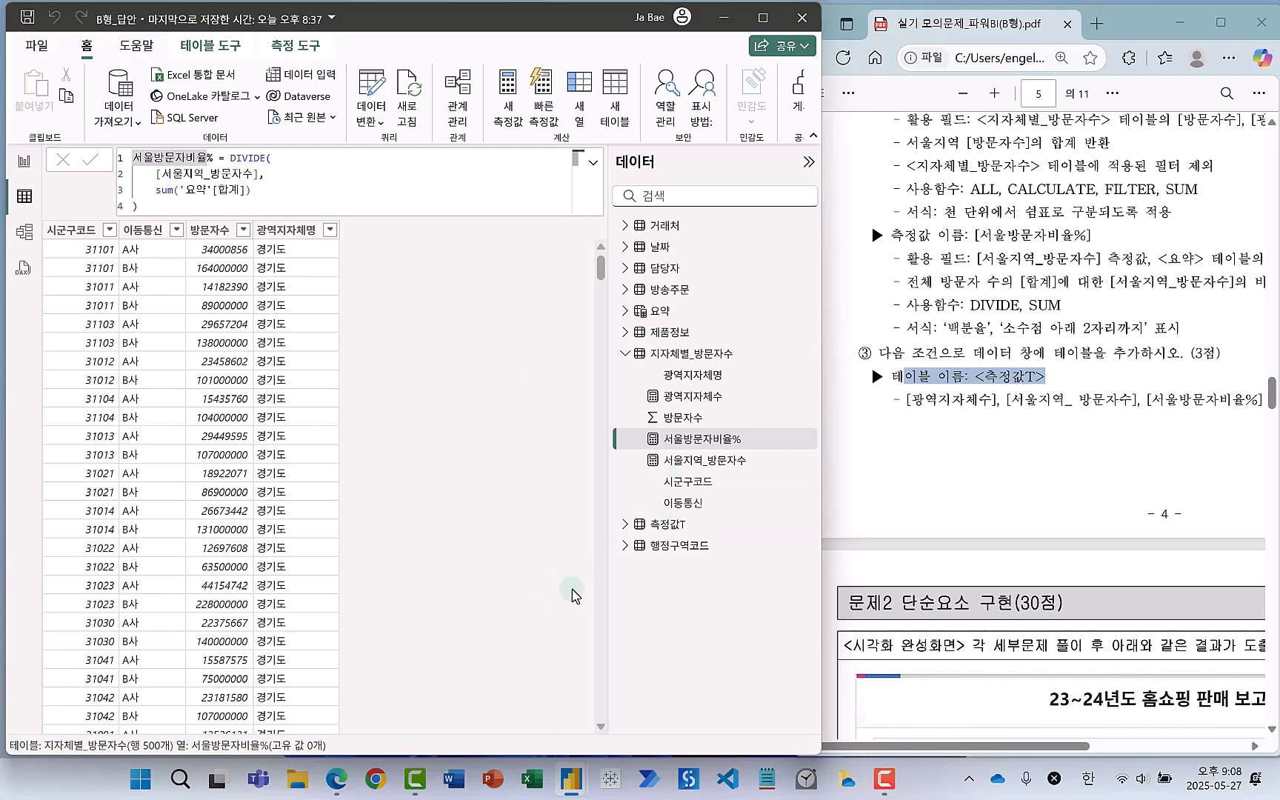
Expand the 측정값T table and compare the model's fields with the first measure listed in subtask ③.
left_click_drag(618, 513, 689, 539)
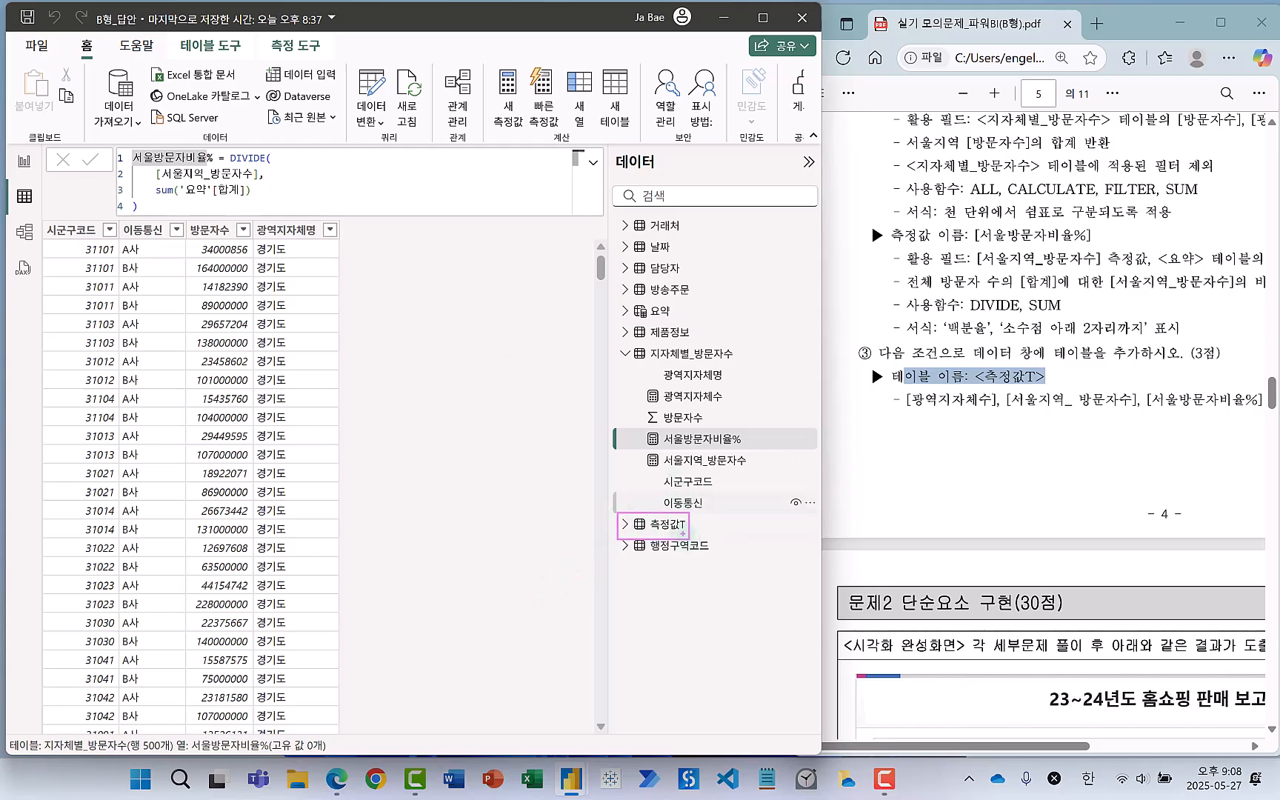
left_click(624, 524)
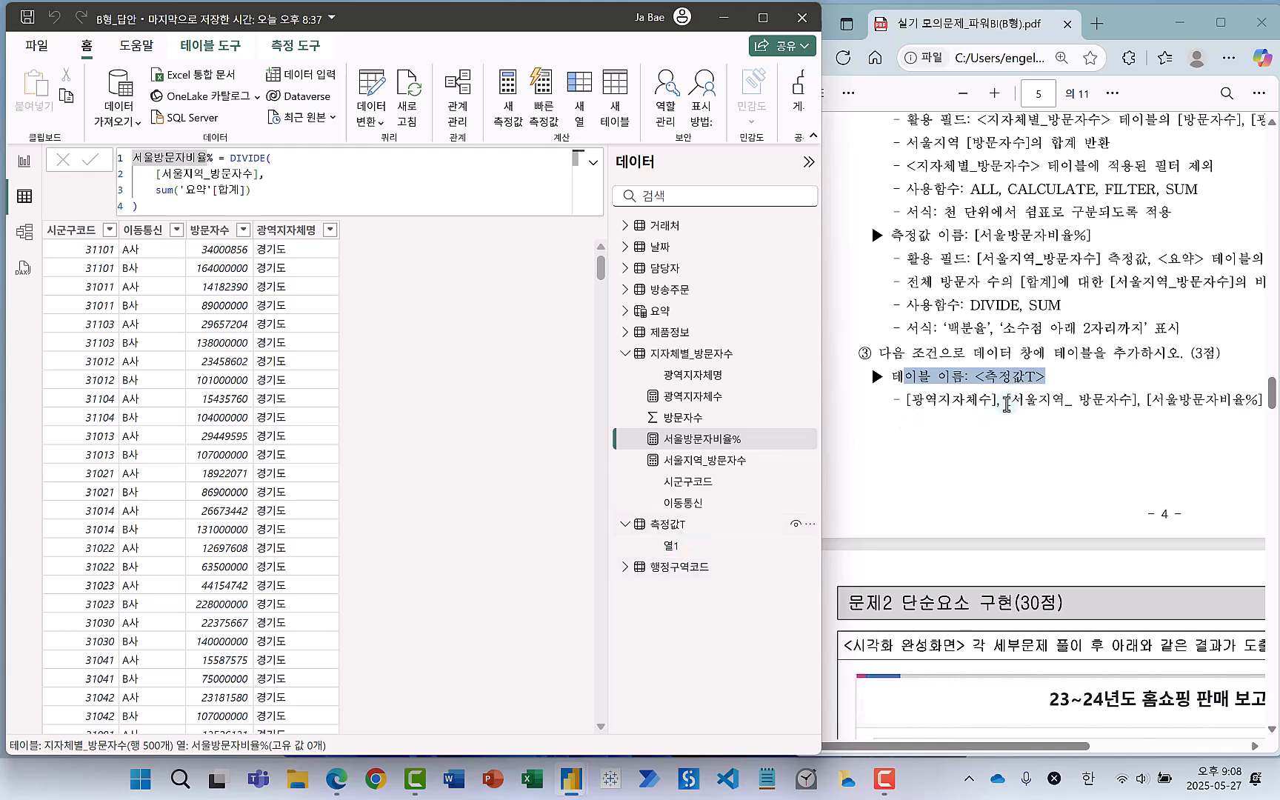
left_click_drag(998, 401, 904, 400)
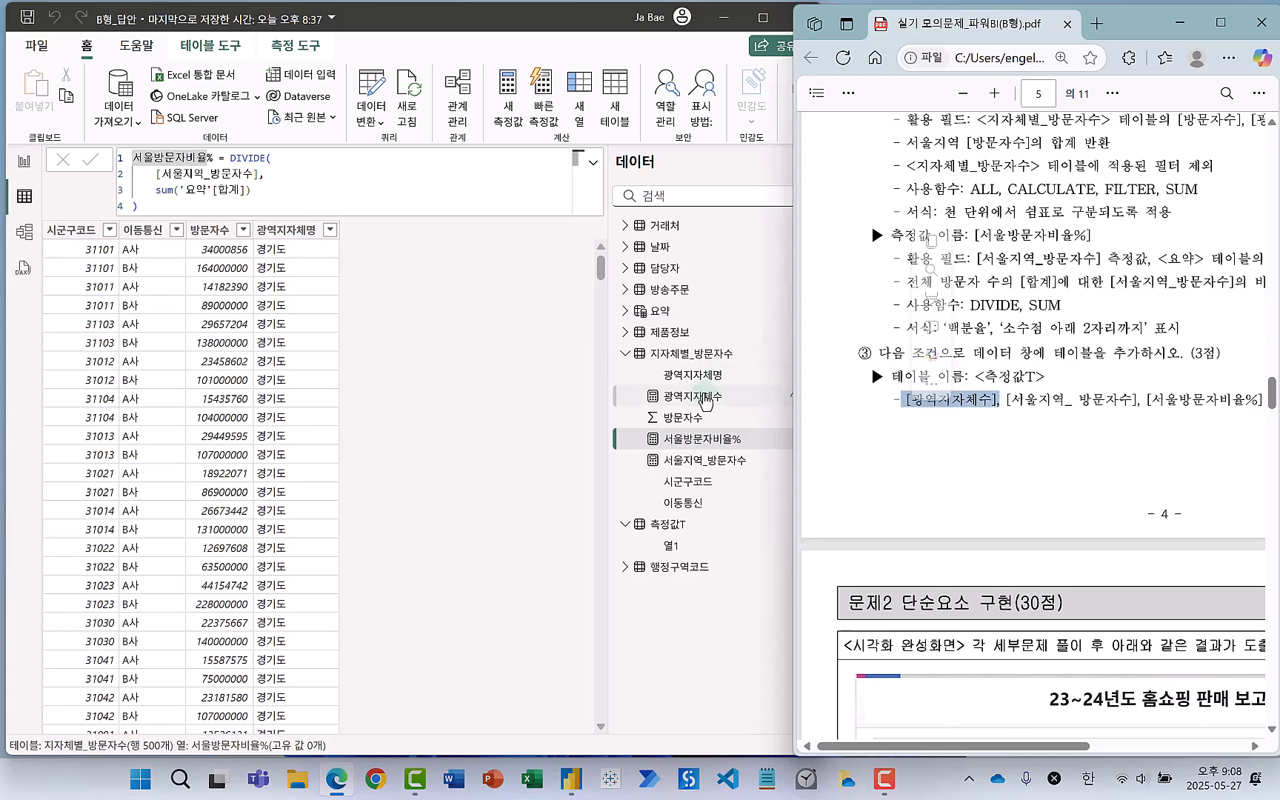
key("ctrl+2")
left_click_drag(603, 143, 777, 656)
key("Escape")
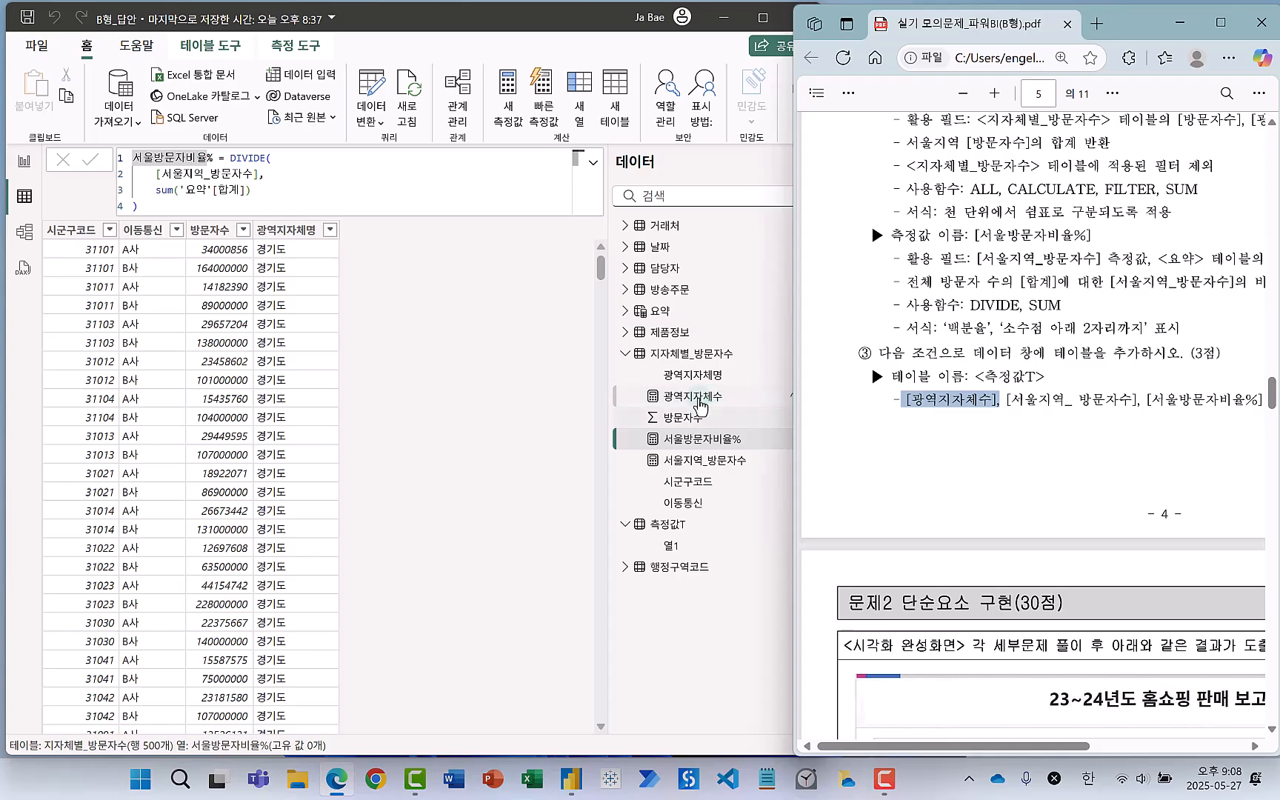
Set the home table of the 광역지자체수 measure to 측정값T.
left_click(700, 404)
left_click(700, 403)
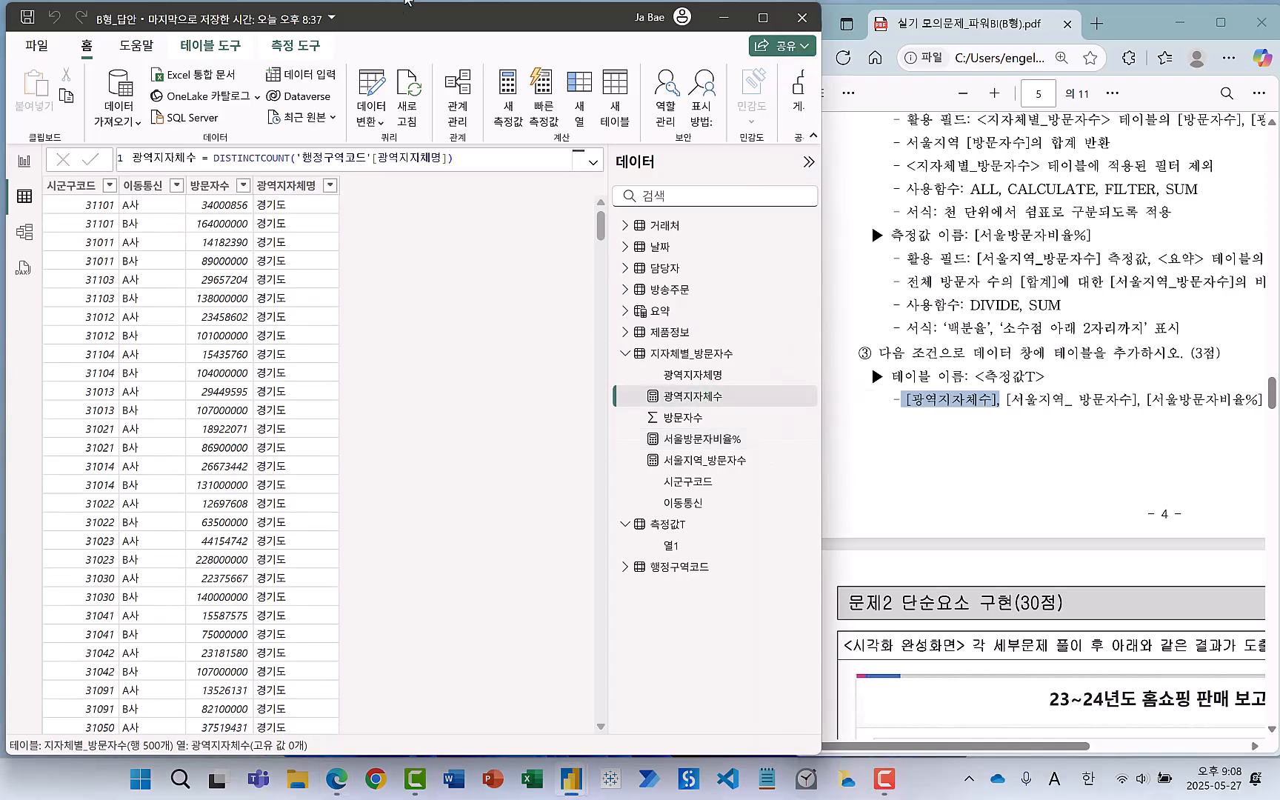
left_click(294, 49)
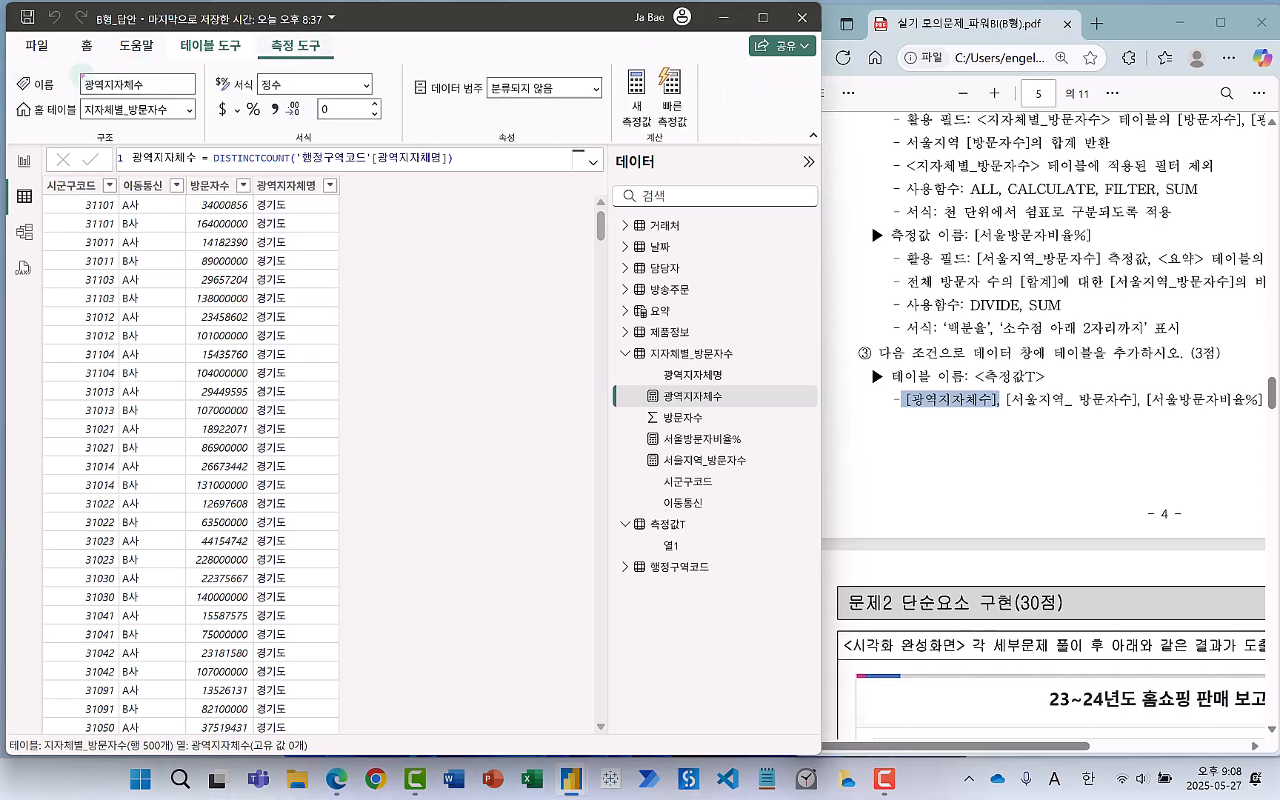
left_click(104, 85)
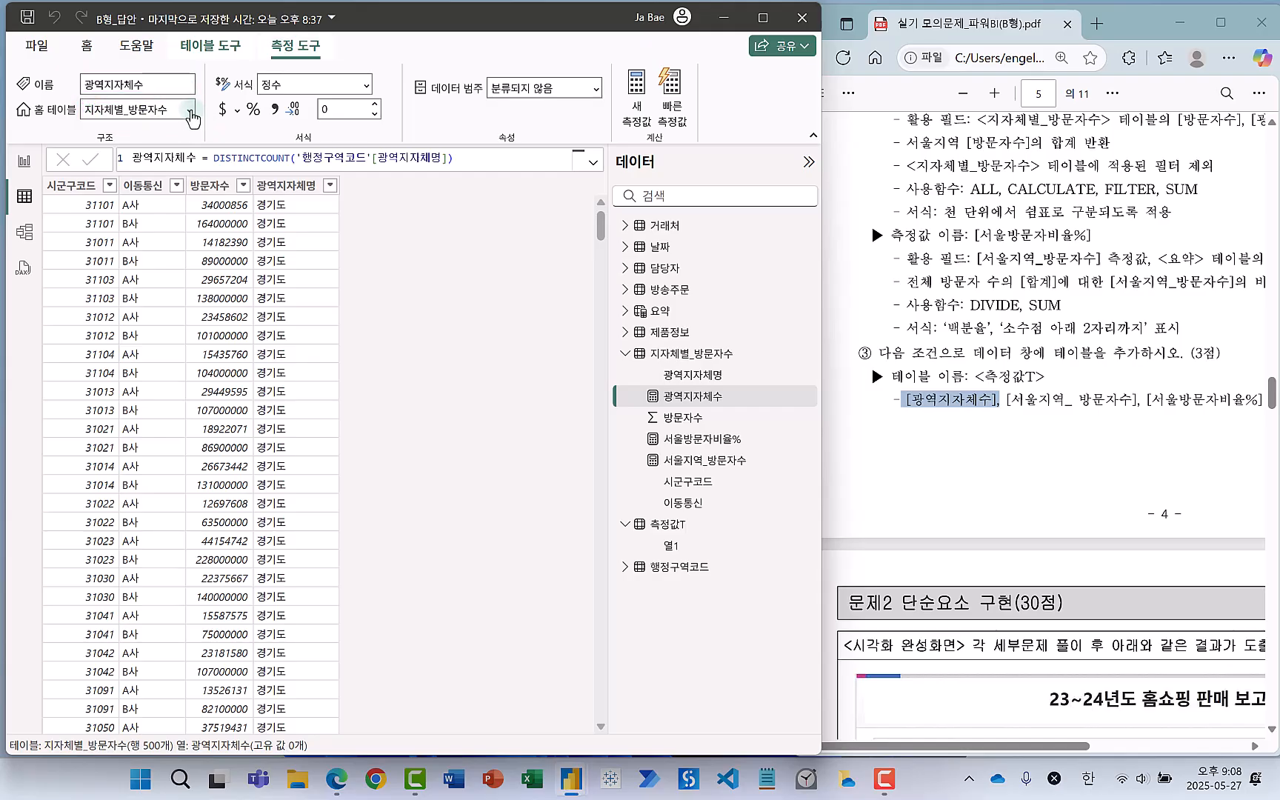
left_click(191, 112)
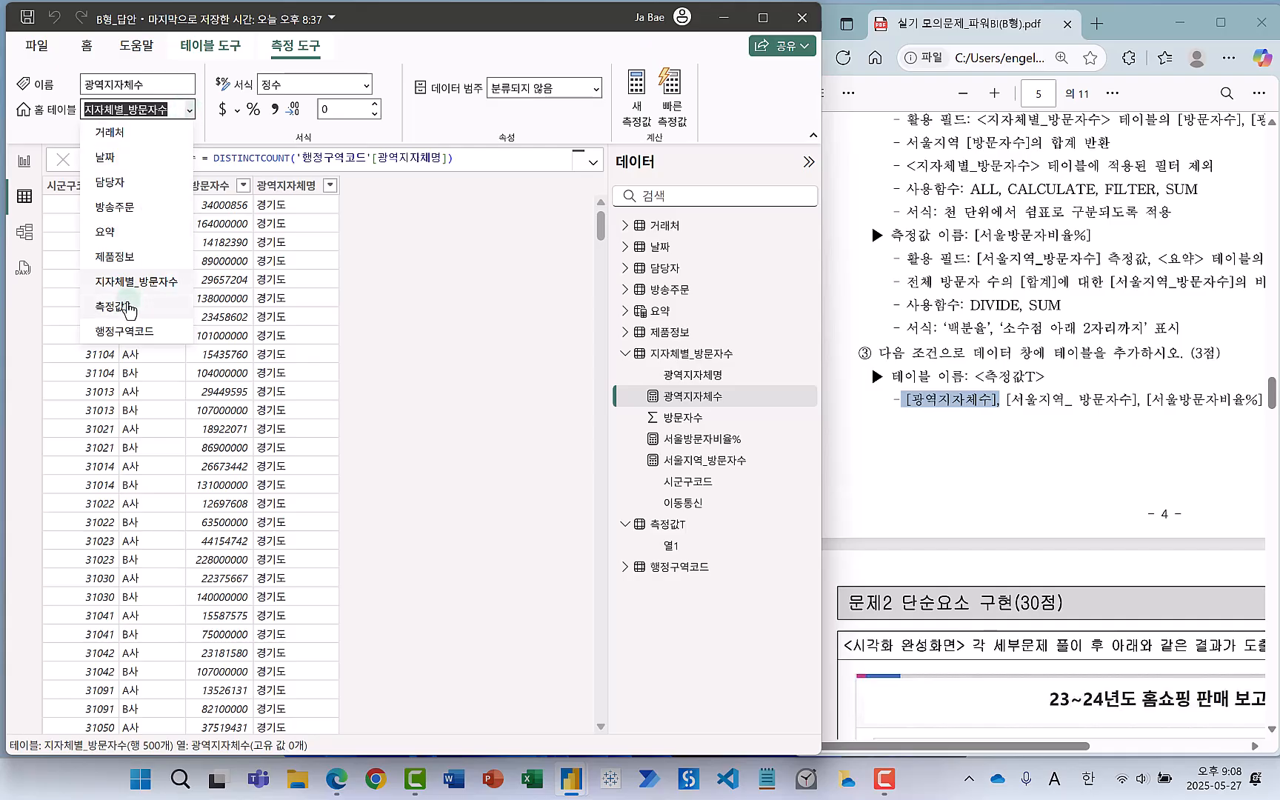
left_click(130, 306)
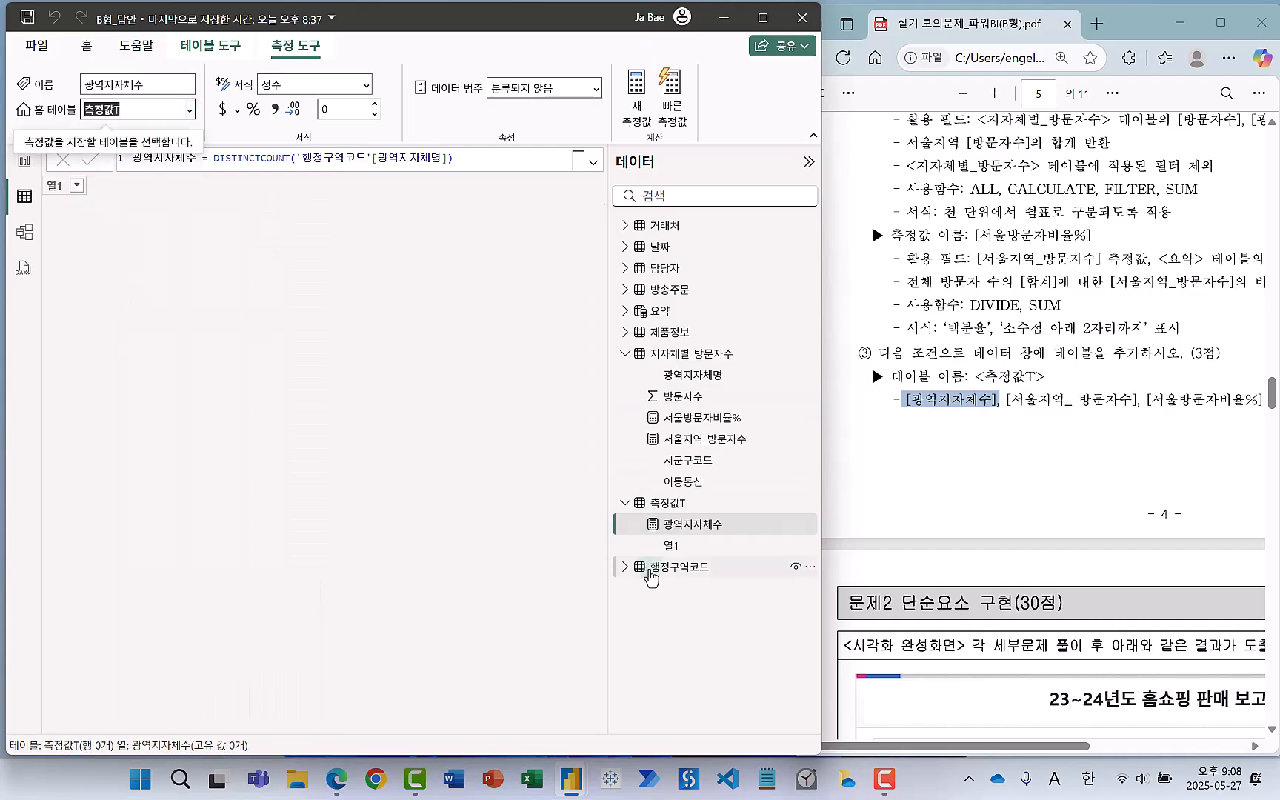
left_click_drag(655, 517, 728, 531)
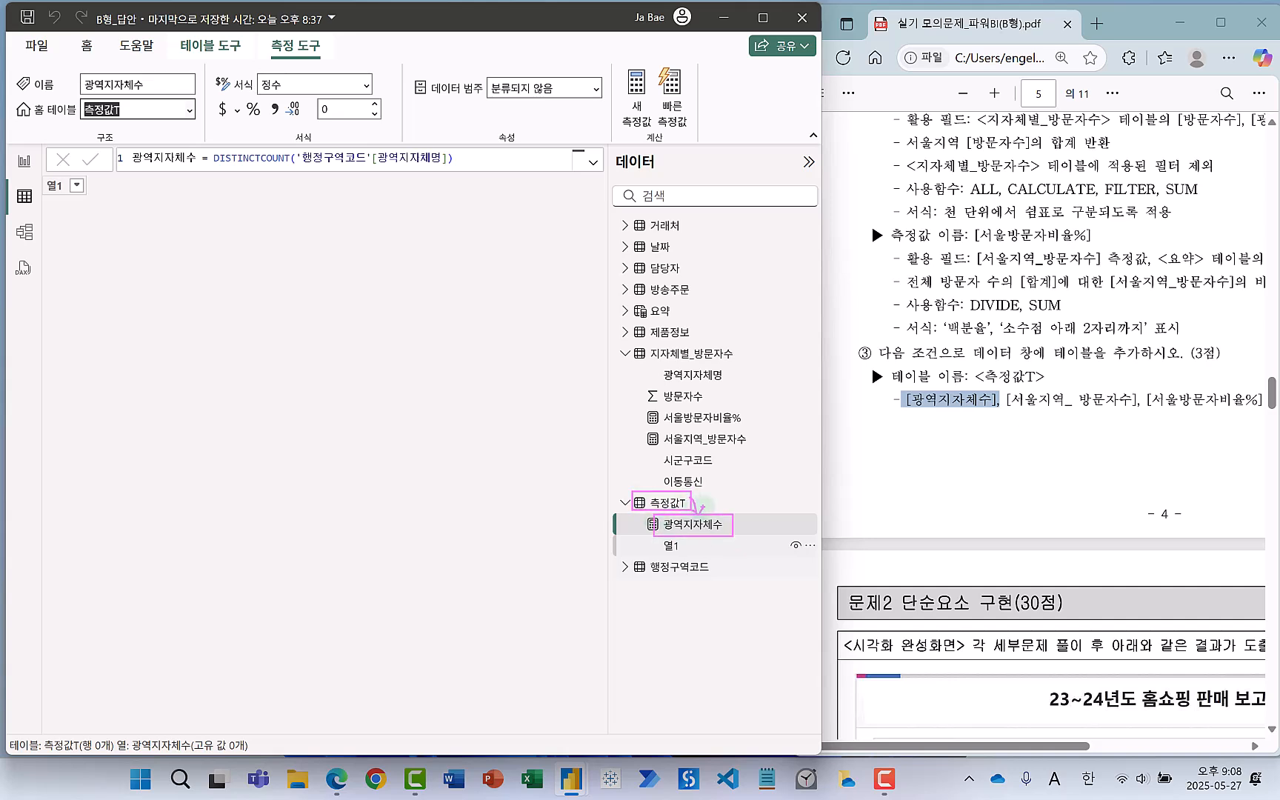
key("Escape")
Move the second measure listed in subtask ③, 서울지역_방문자수, to the 측정값T home table.
left_click_drag(1139, 400, 1006, 401)
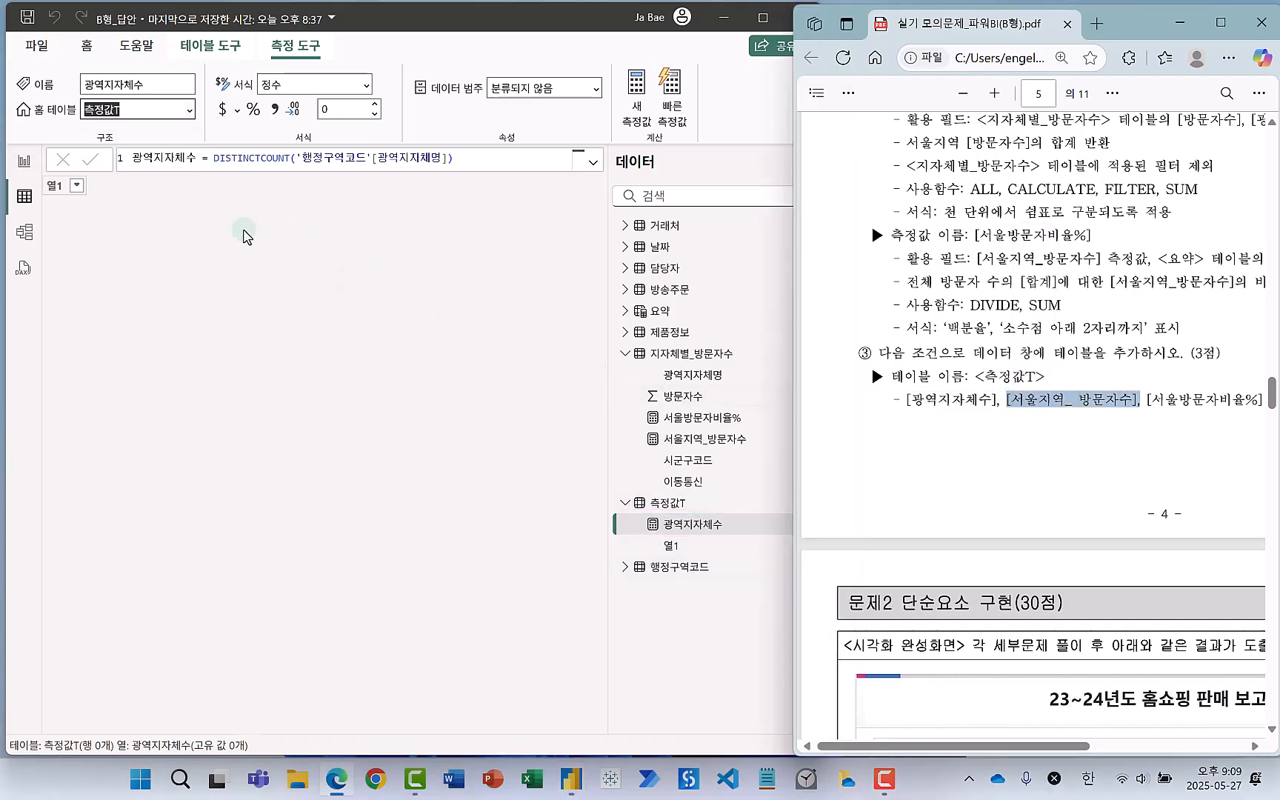
left_click(725, 443)
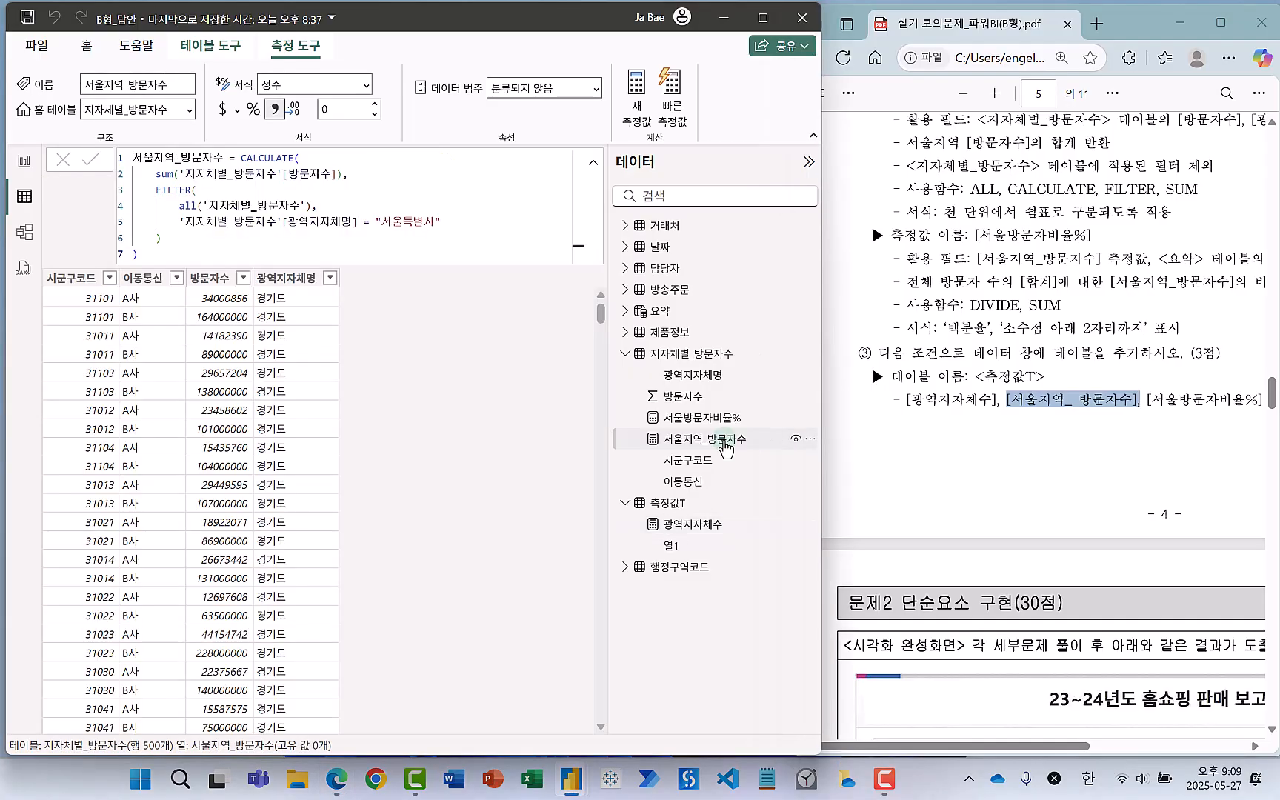
left_click_drag(654, 429, 760, 460)
left_click_drag(268, 35, 320, 65)
left_click_drag(83, 73, 171, 95)
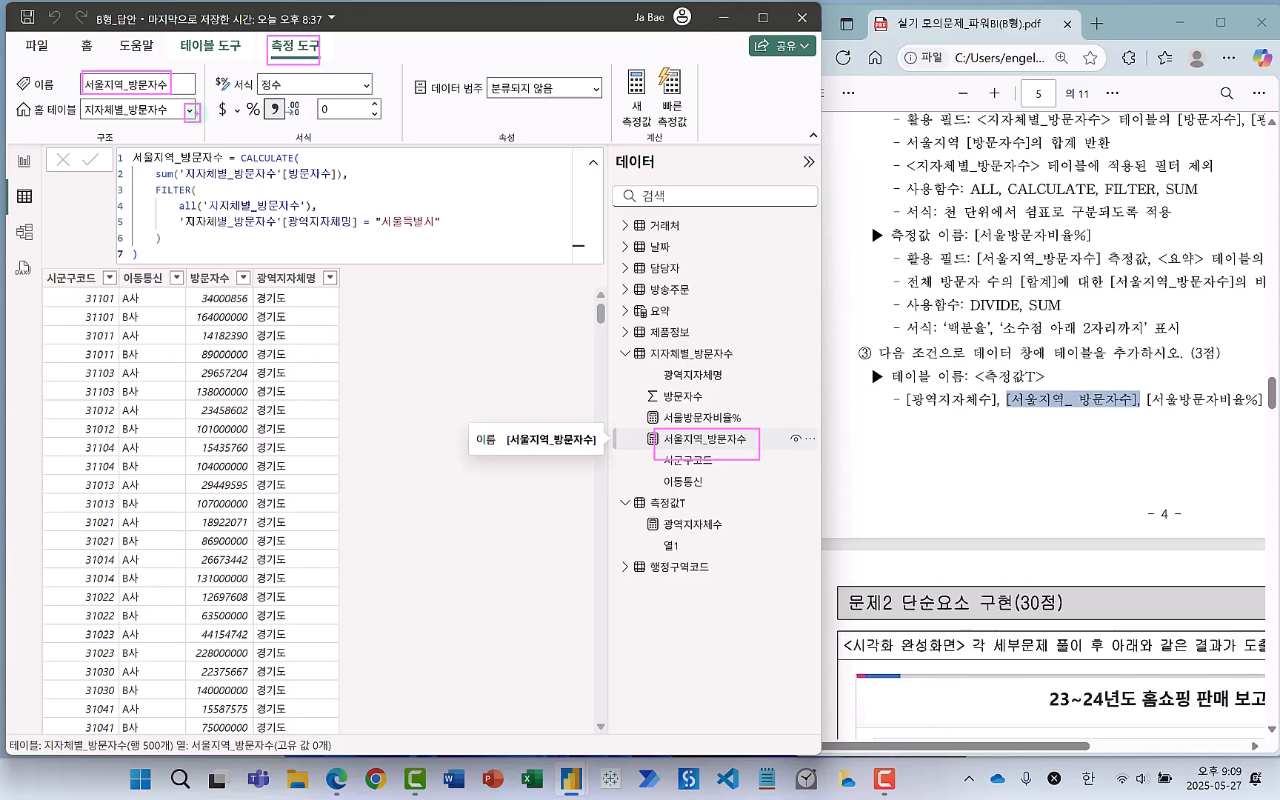
key("Escape")
left_click(189, 111)
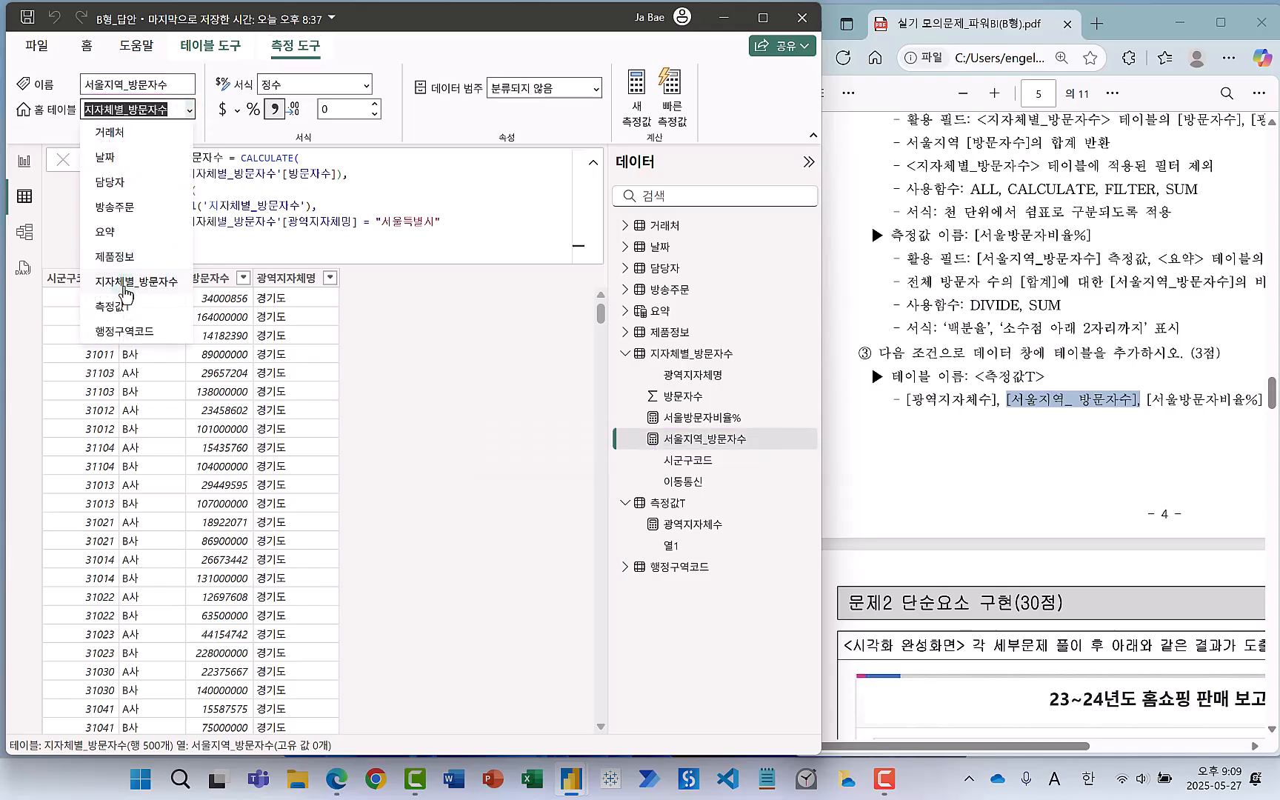
left_click(118, 317)
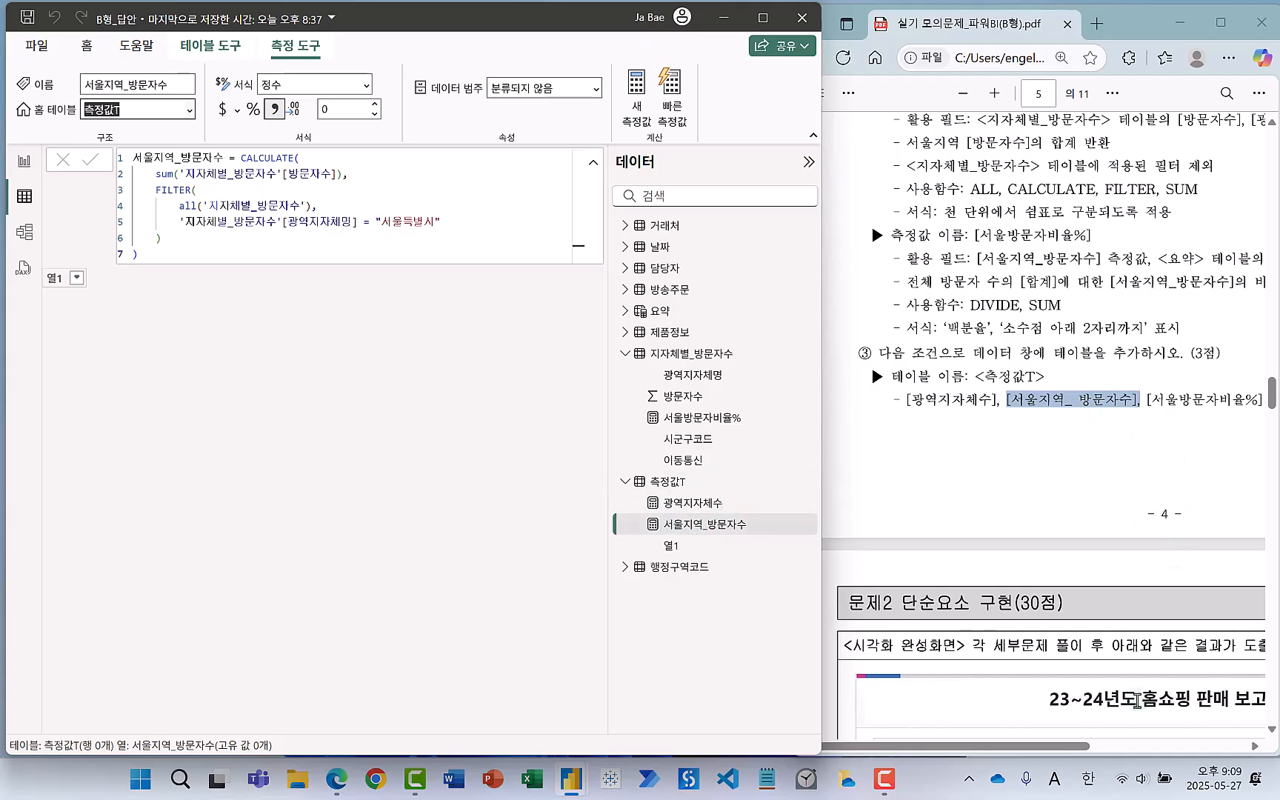
Find the last measure required by subtask ③, 서울방문자비율%, and change its home table to 측정값T.
left_click(1090, 752)
left_click_drag(1089, 749, 1164, 747)
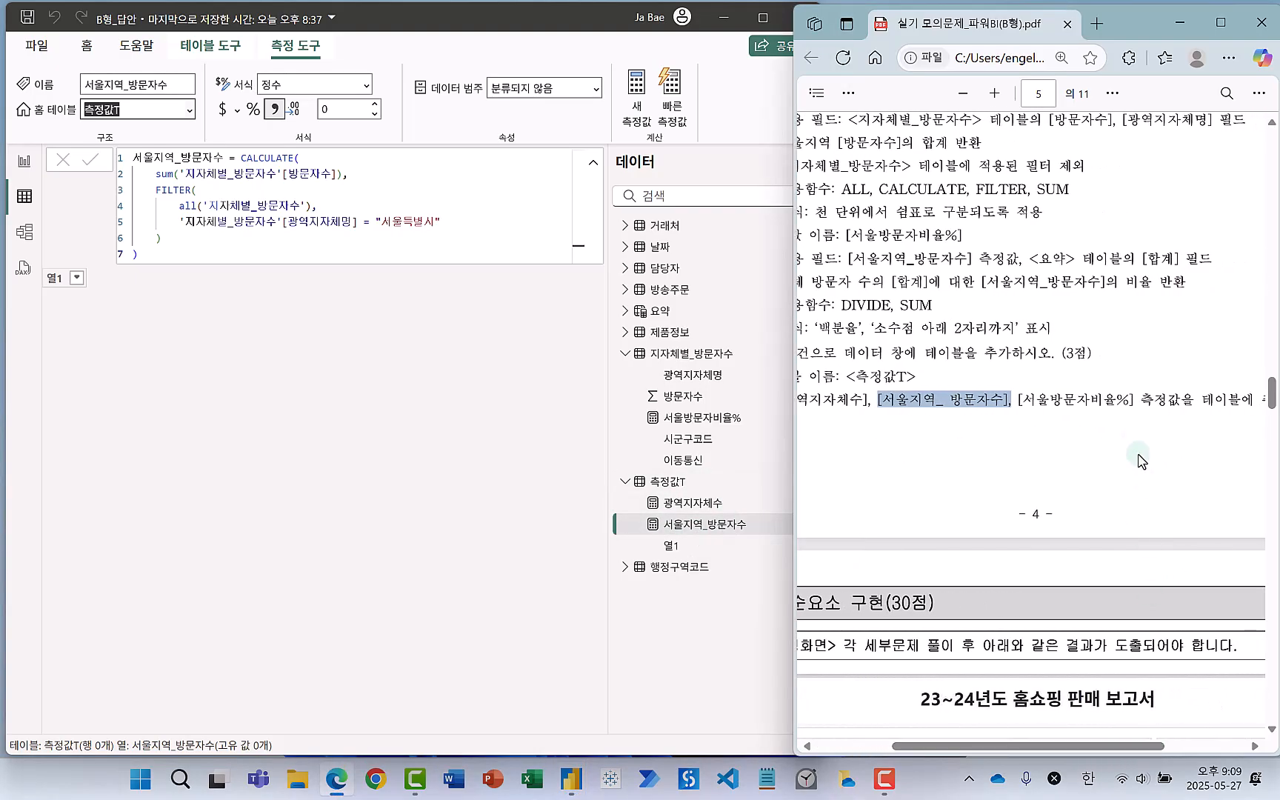
left_click(1104, 400)
left_click_drag(1129, 400, 1019, 401)
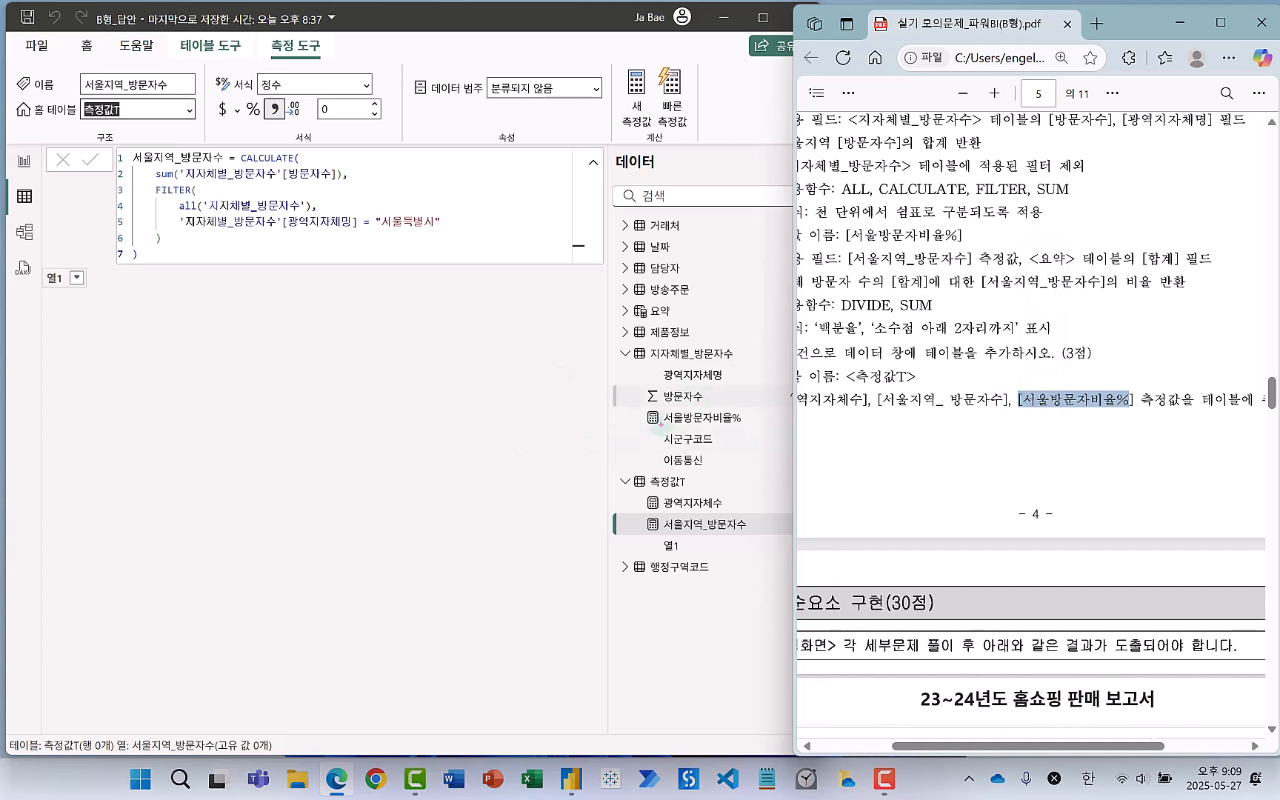
left_click_drag(643, 406, 749, 430)
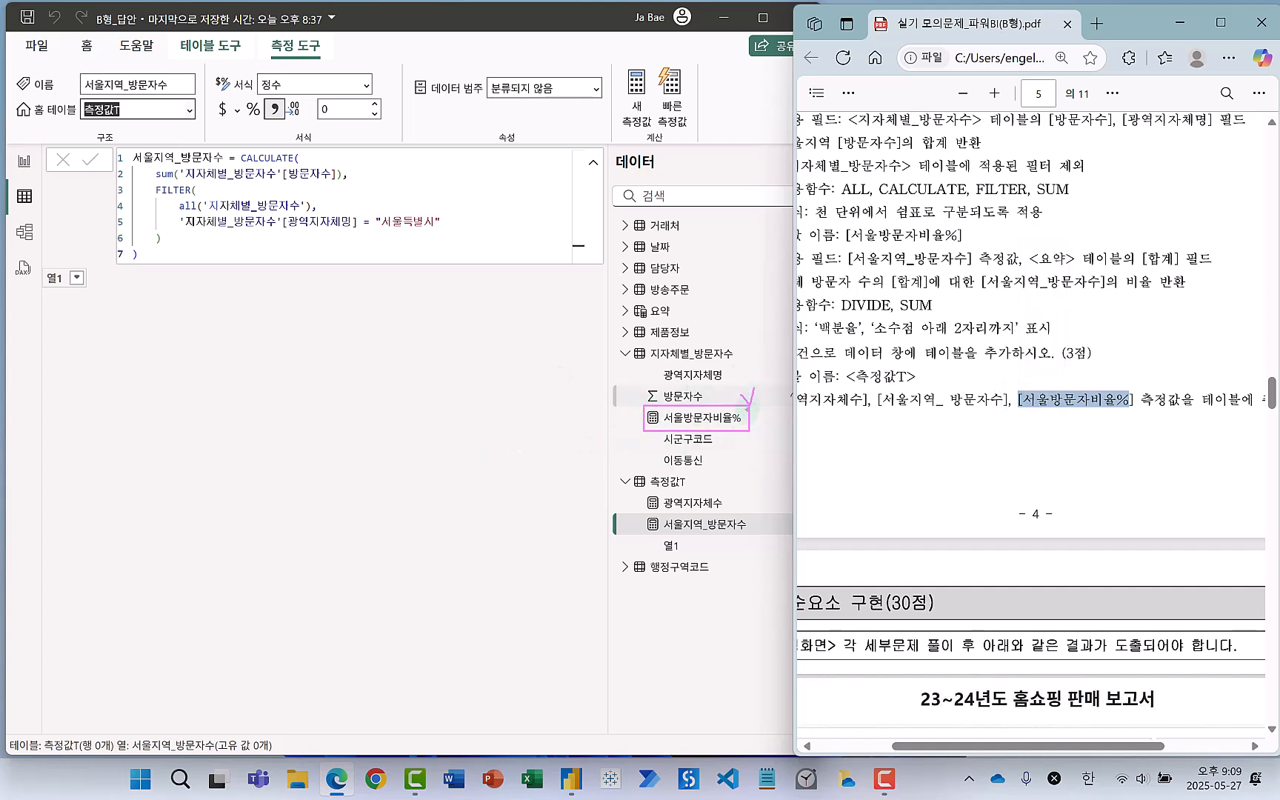
left_click(689, 417)
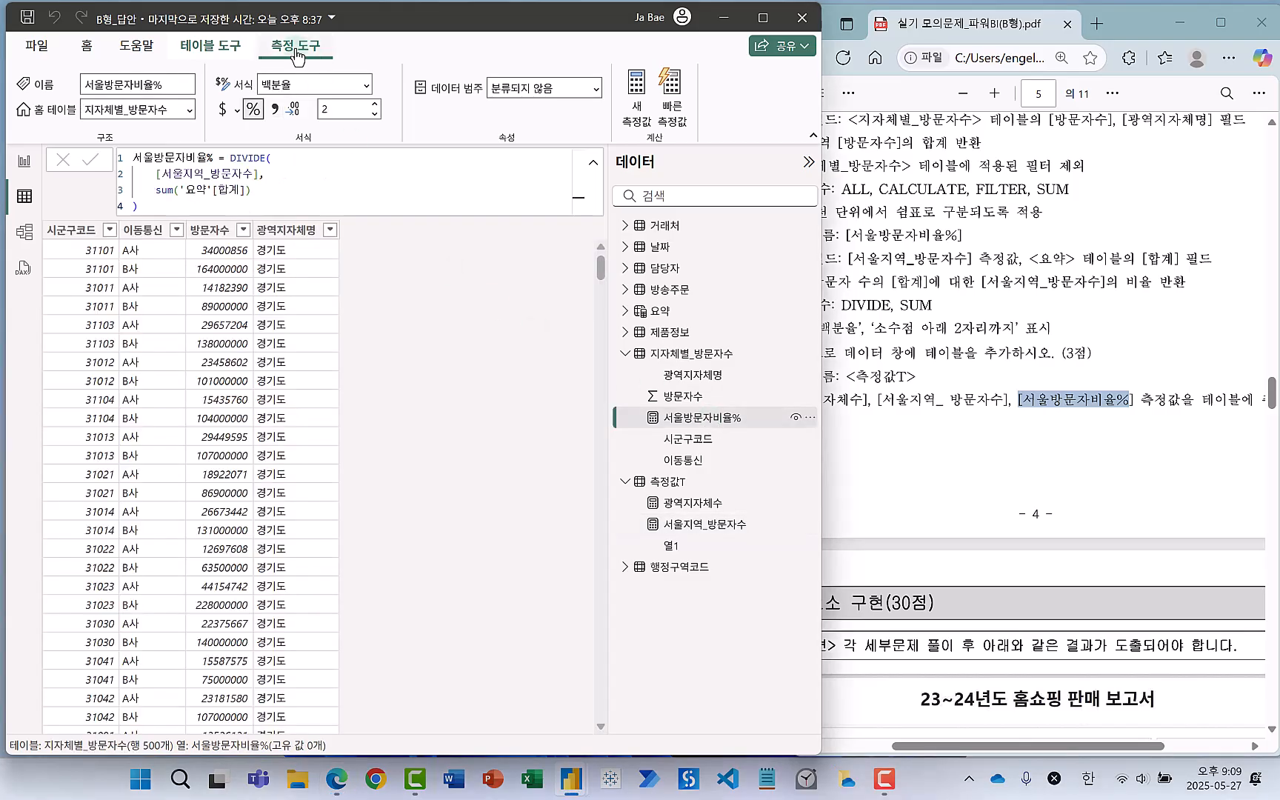
left_click_drag(266, 32, 317, 58)
left_click_drag(77, 71, 174, 92)
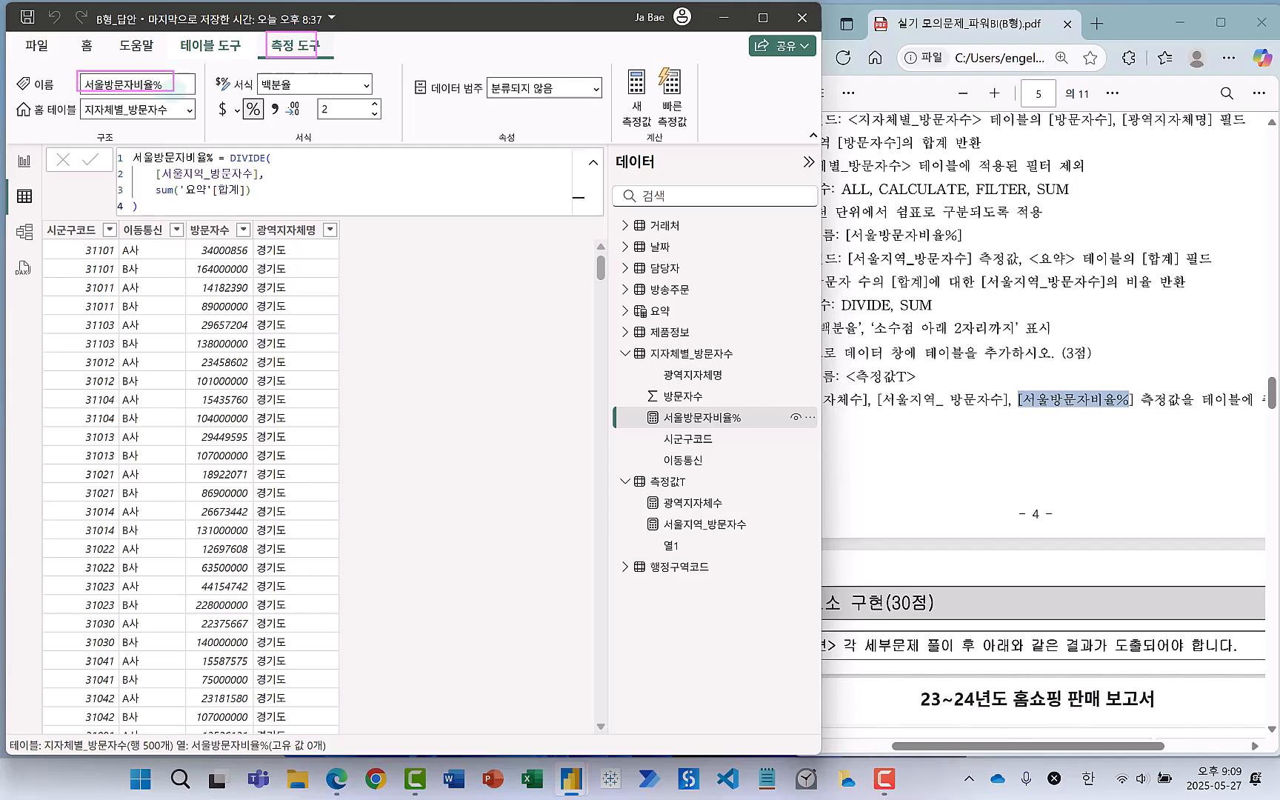
left_click_drag(79, 99, 191, 130)
key("Escape")
left_click(190, 112)
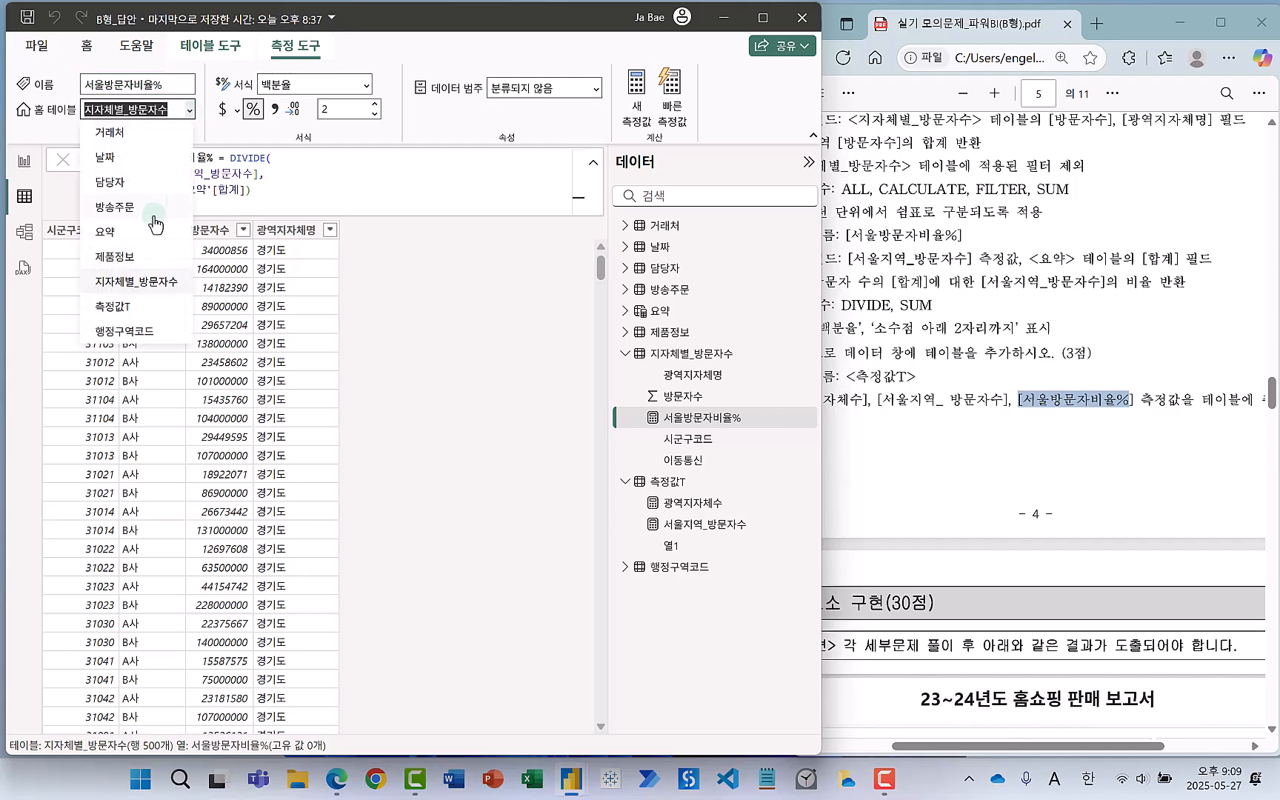
left_click(130, 312)
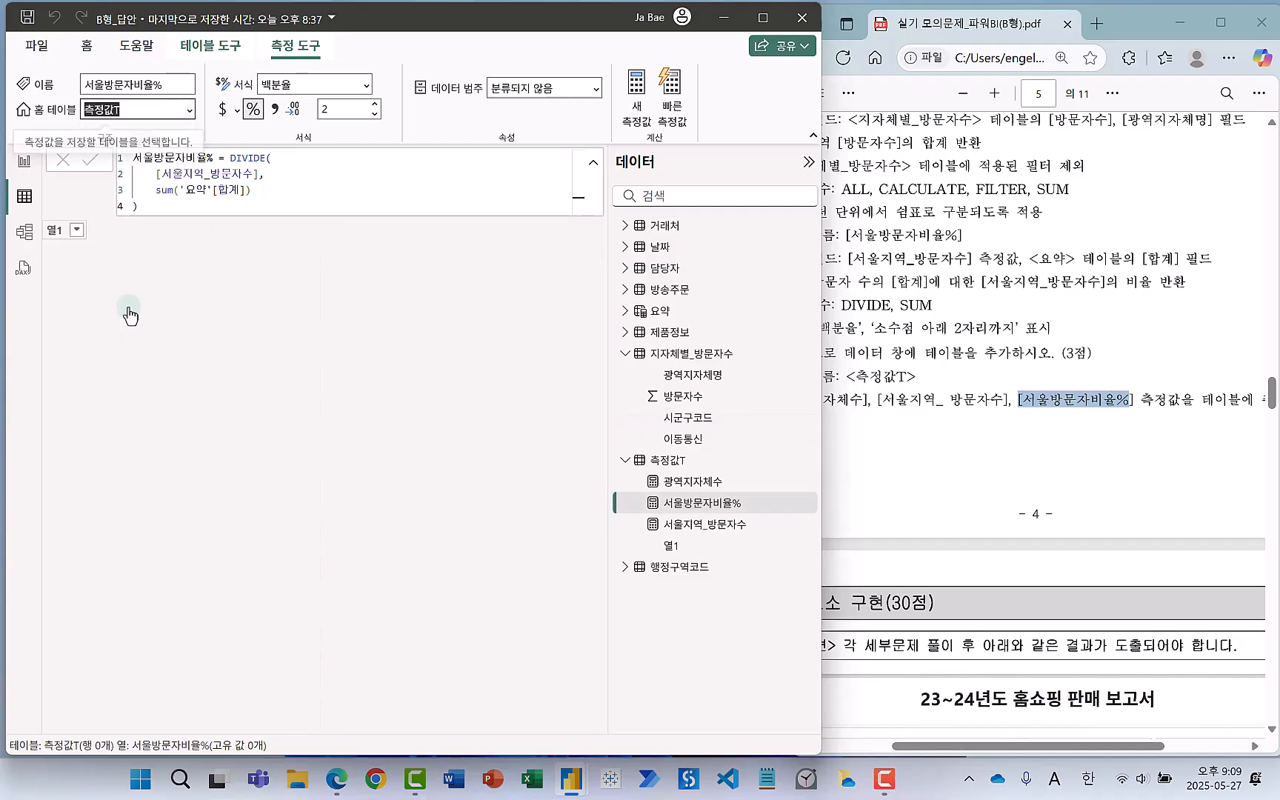
Check the measures in the 측정값T table against subtask ③ in the exam PDF.
left_click_drag(851, 364, 902, 384)
mouse_move(651, 465)
left_mouse_down()
mouse_move(707, 465)
mouse_move(734, 522)
mouse_move(760, 535)
left_mouse_up()
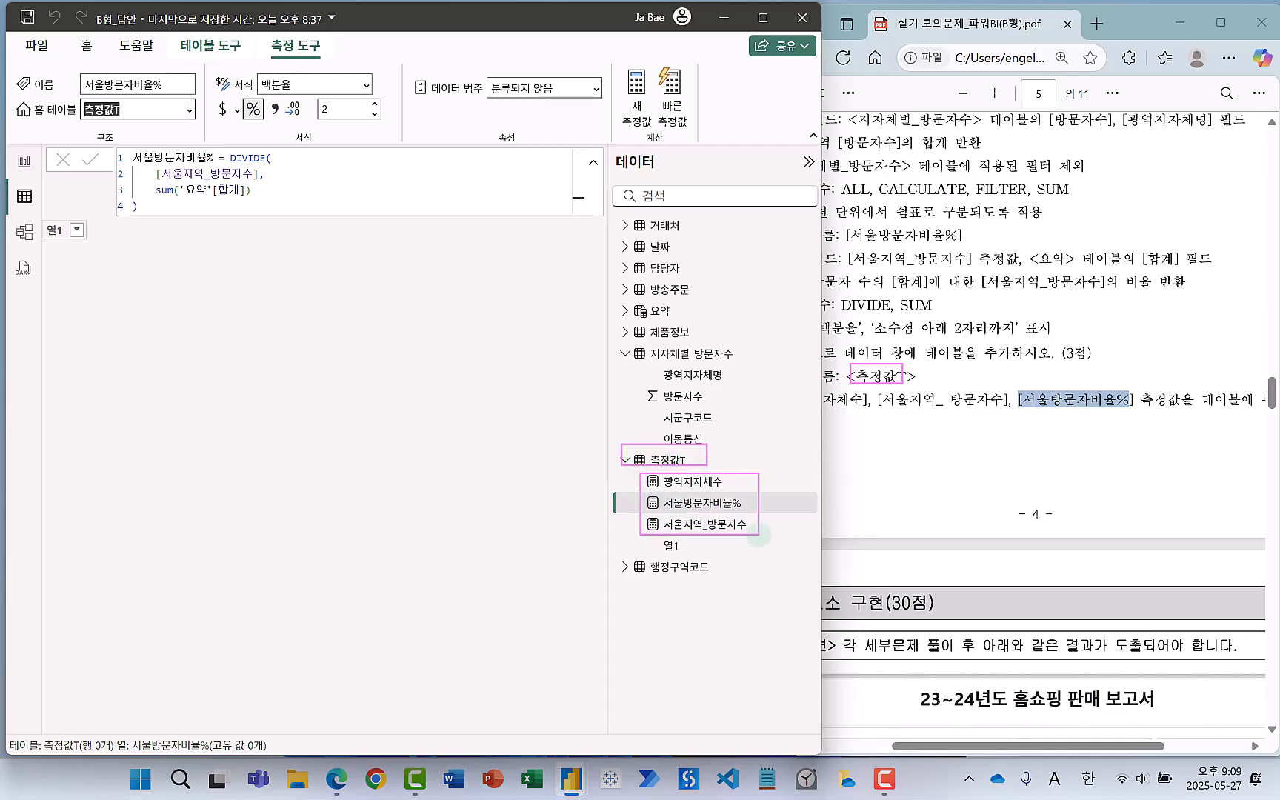
left_click_drag(725, 450, 739, 466)
key("Escape")
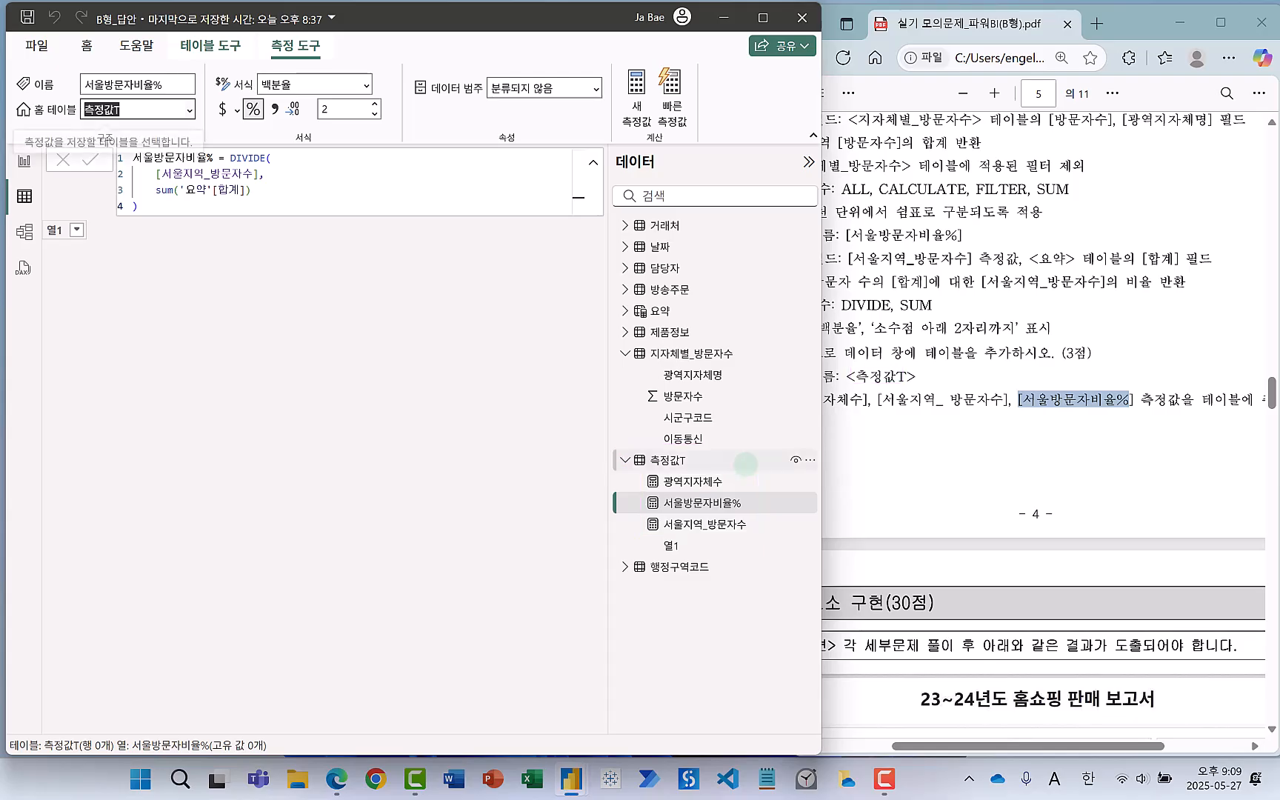
left_click(937, 523)
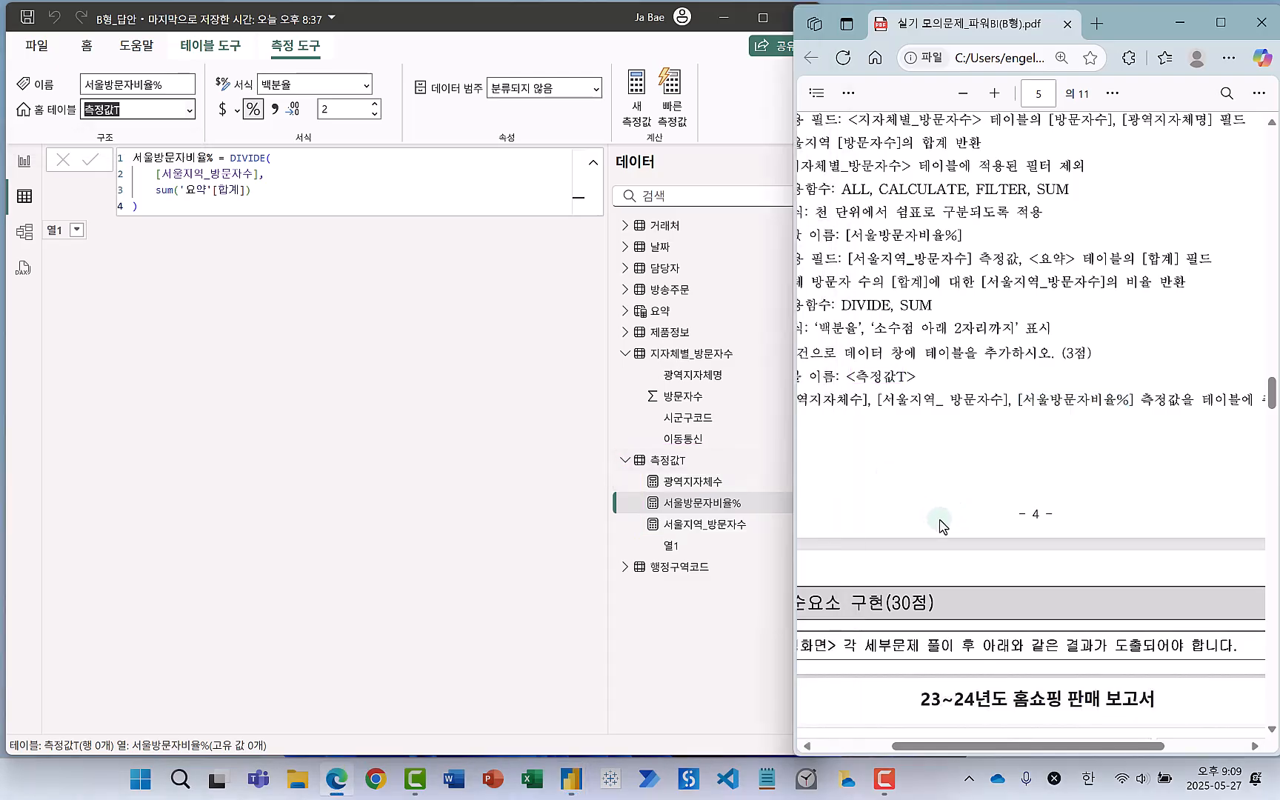
left_click_drag(955, 746, 881, 746)
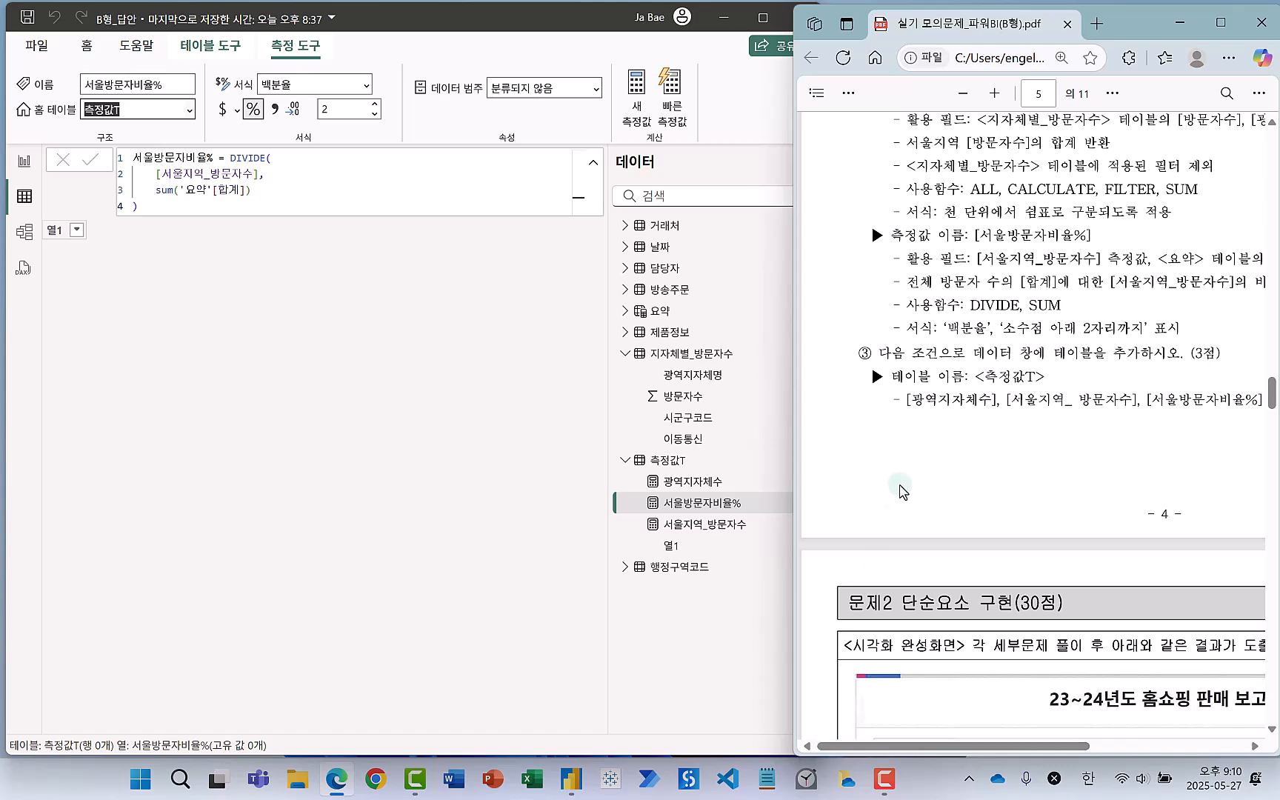